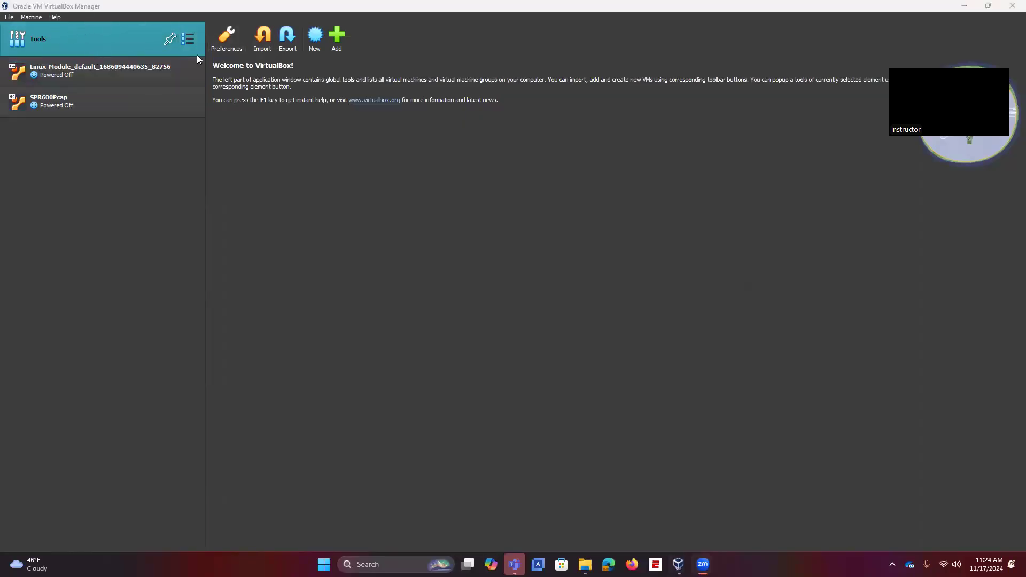
Step: Start a new virtual machine named Windows10 with Windows.iso as its installation image
{"action": "left_click", "coordinate": [128, 102]}
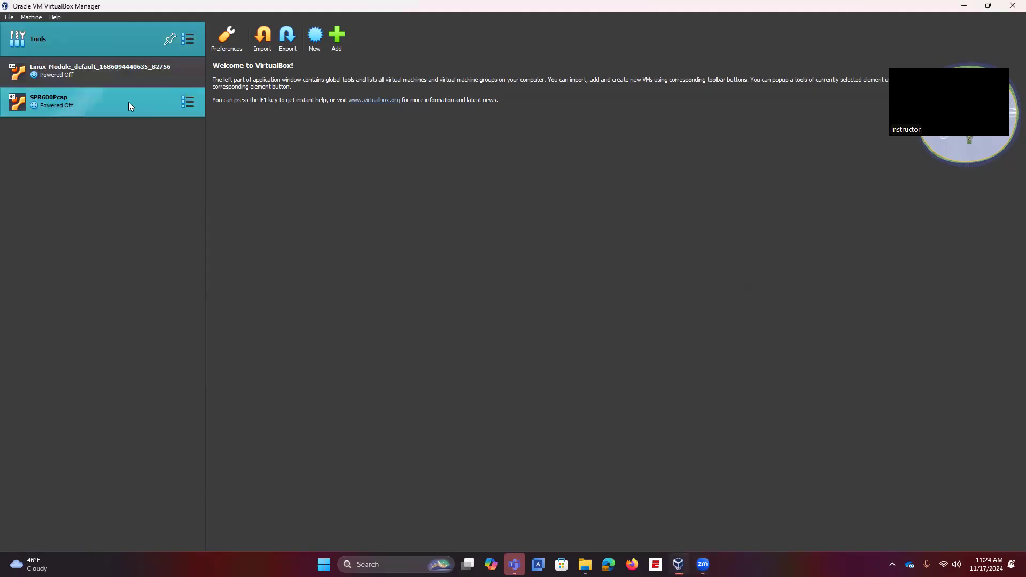
{"action": "left_click", "coordinate": [213, 50]}
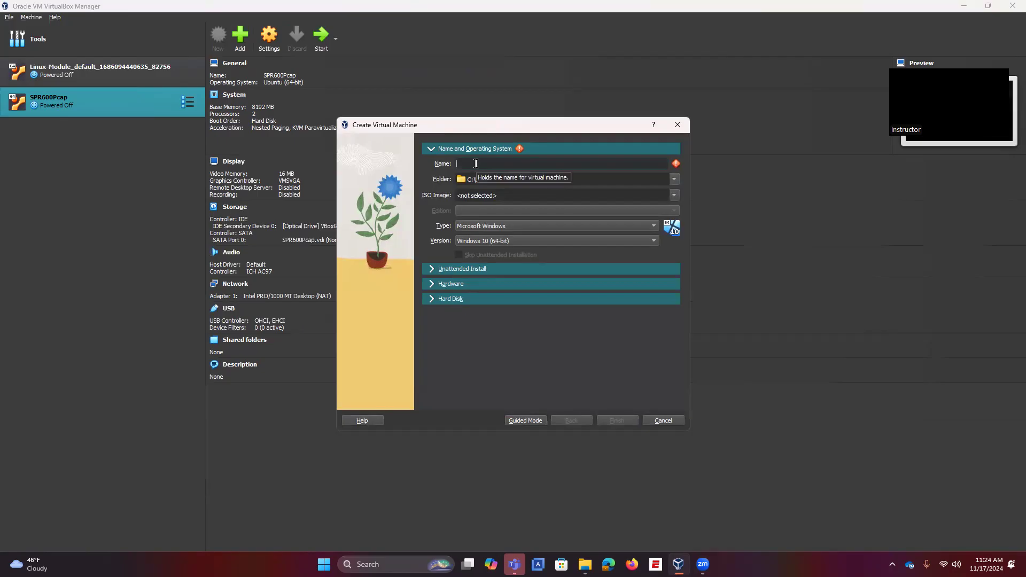
{"action": "type", "text": "Windows1-"}
{"action": "left_click", "coordinate": [674, 196]}
{"action": "left_click", "coordinate": [494, 213]}
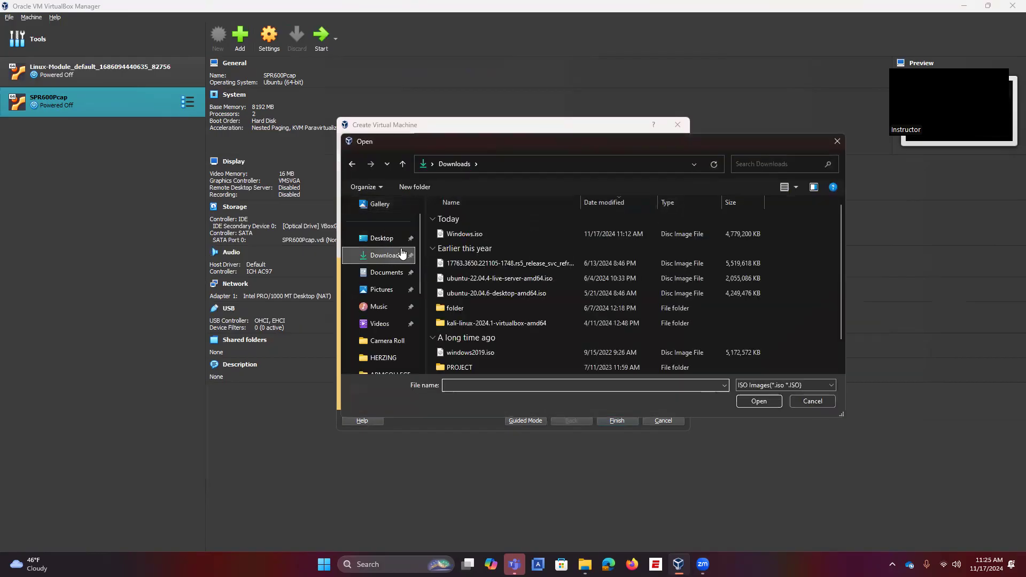
{"action": "left_click", "coordinate": [473, 235]}
{"action": "left_click", "coordinate": [751, 399]}
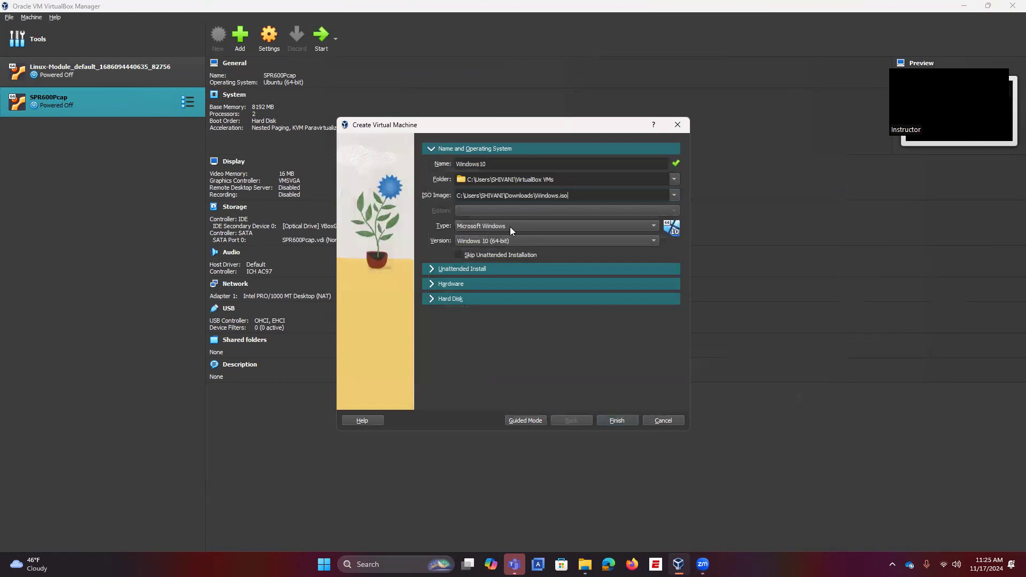
Step: Review the unattended install, 2048 MB memory and 50 GB disk settings, then create the machine
{"action": "left_click", "coordinate": [443, 271]}
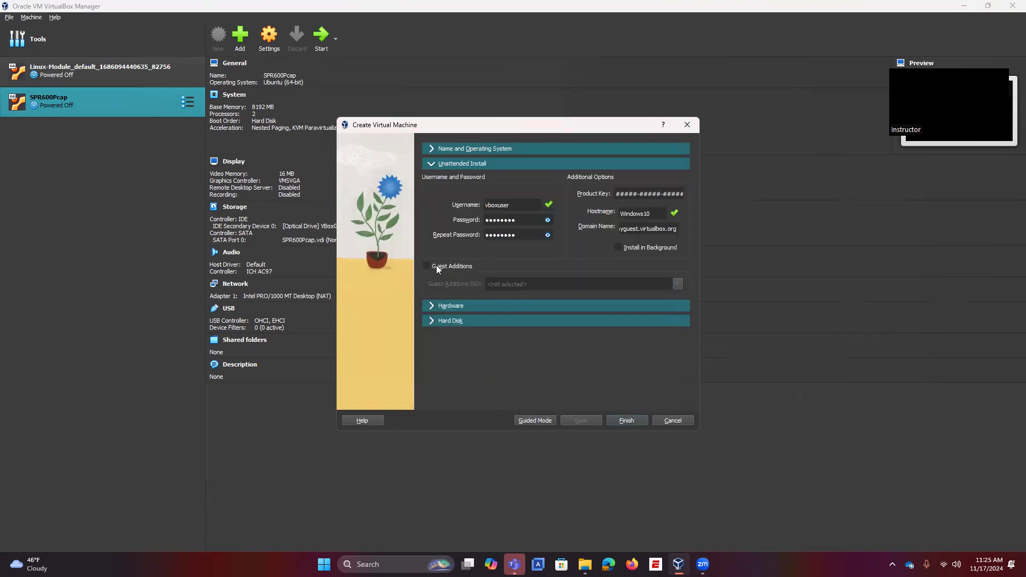
{"action": "left_click", "coordinate": [431, 149]}
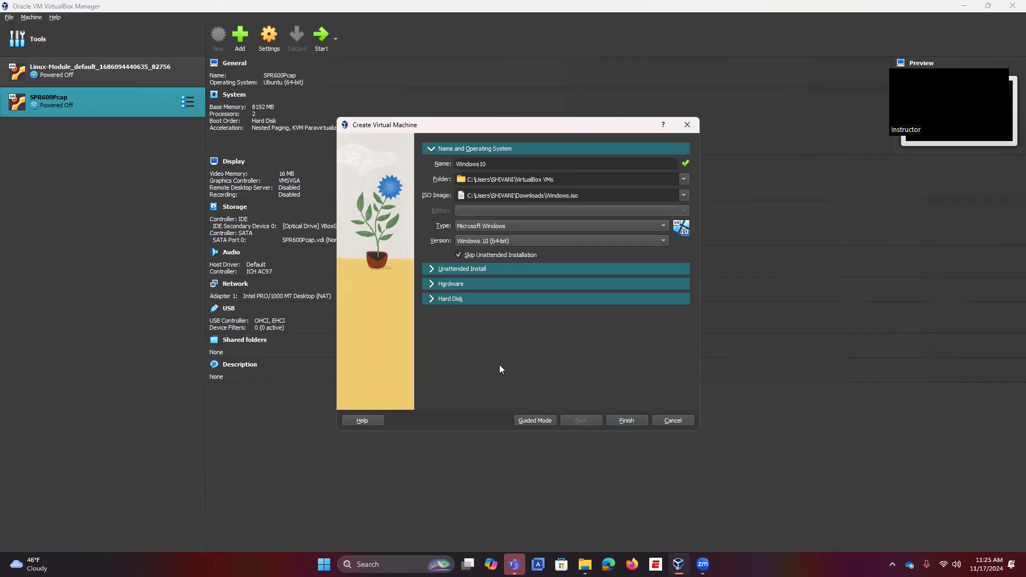
{"action": "left_click", "coordinate": [432, 285]}
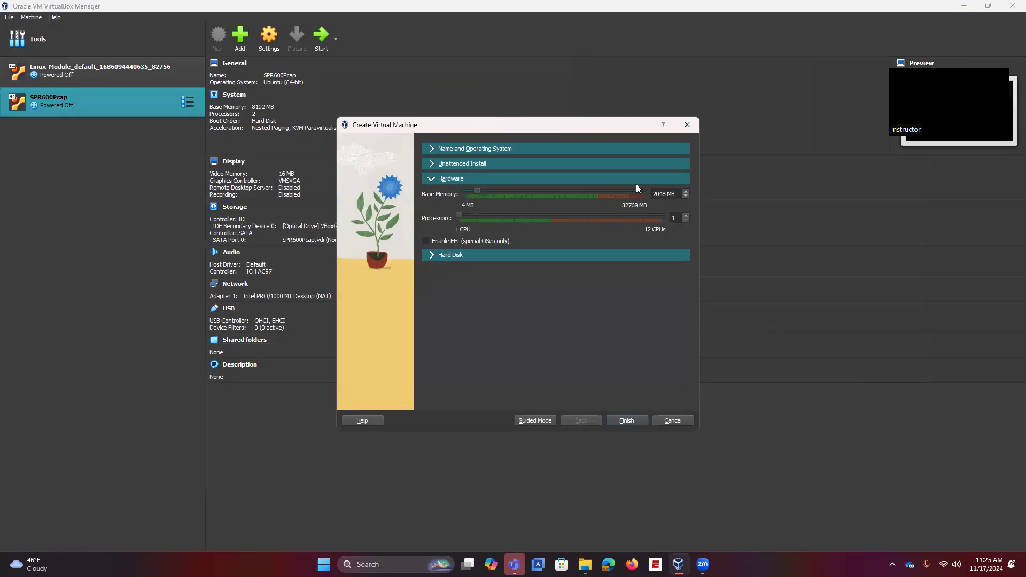
{"action": "left_click", "coordinate": [459, 256]}
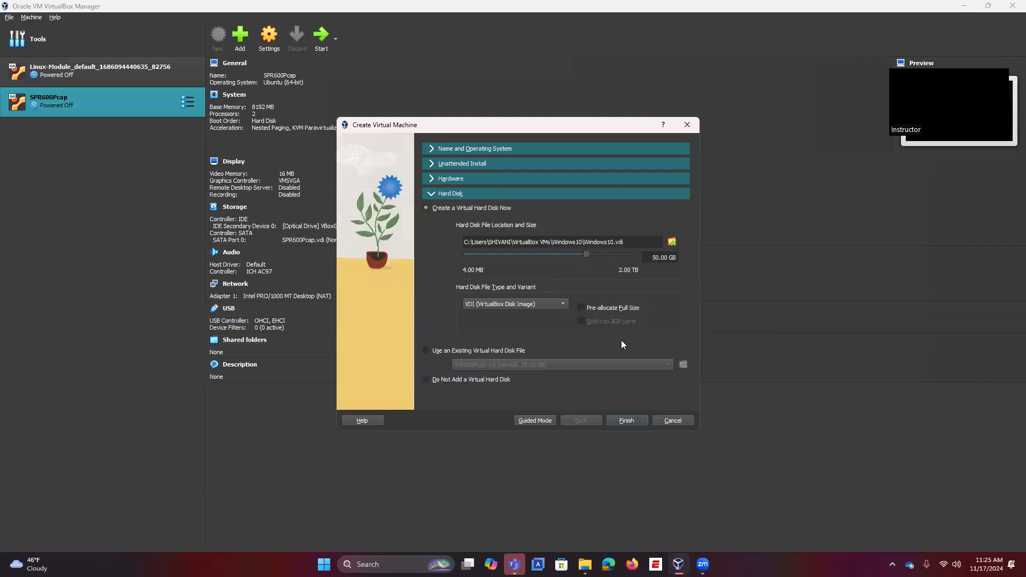
{"action": "left_click", "coordinate": [626, 421]}
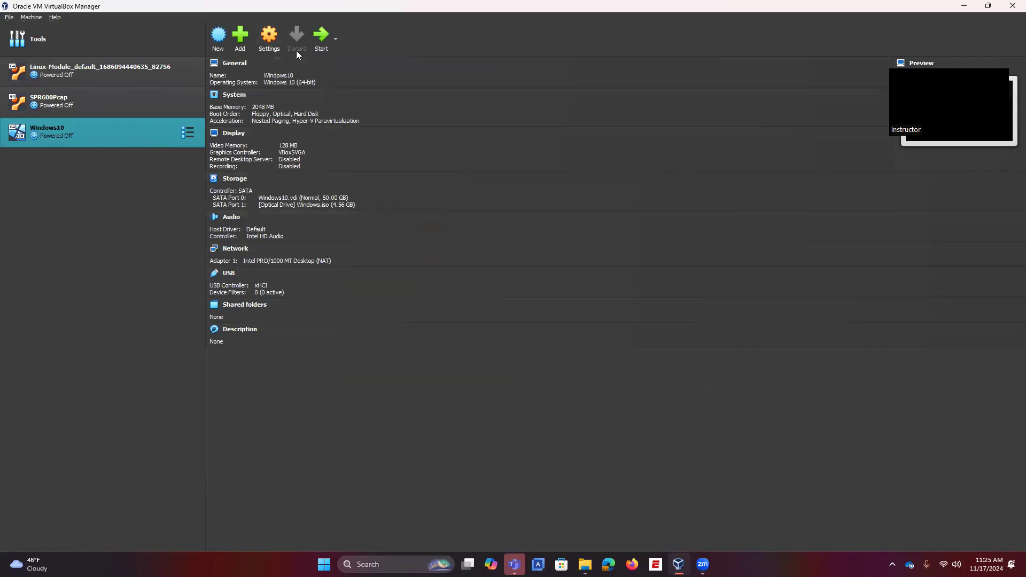
Step: Launch the Windows10 machine and move its window into place on screen
{"action": "left_click", "coordinate": [321, 36]}
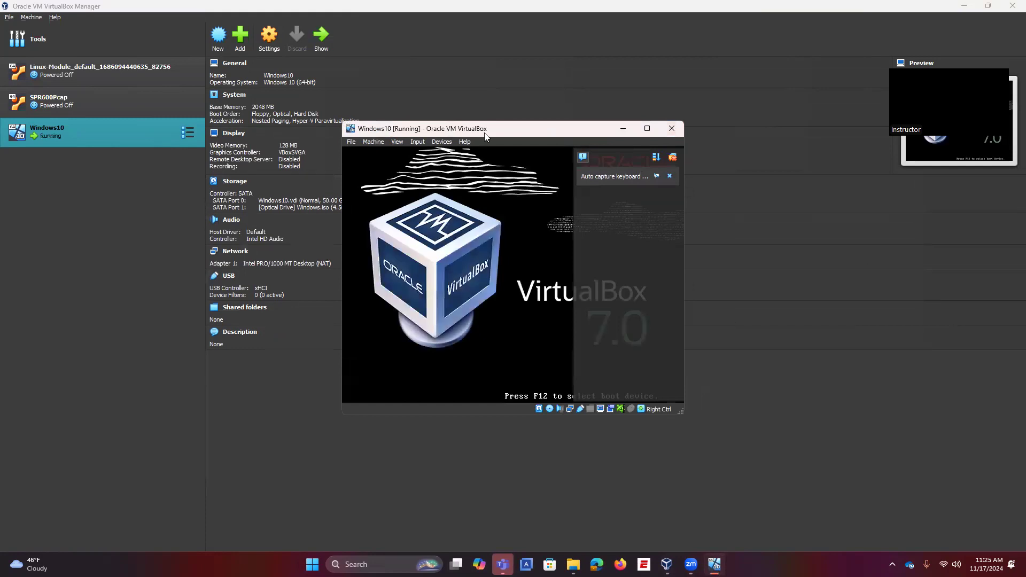
{"action": "left_click_drag", "start_coordinate": [484, 135], "coordinate": [587, 121]}
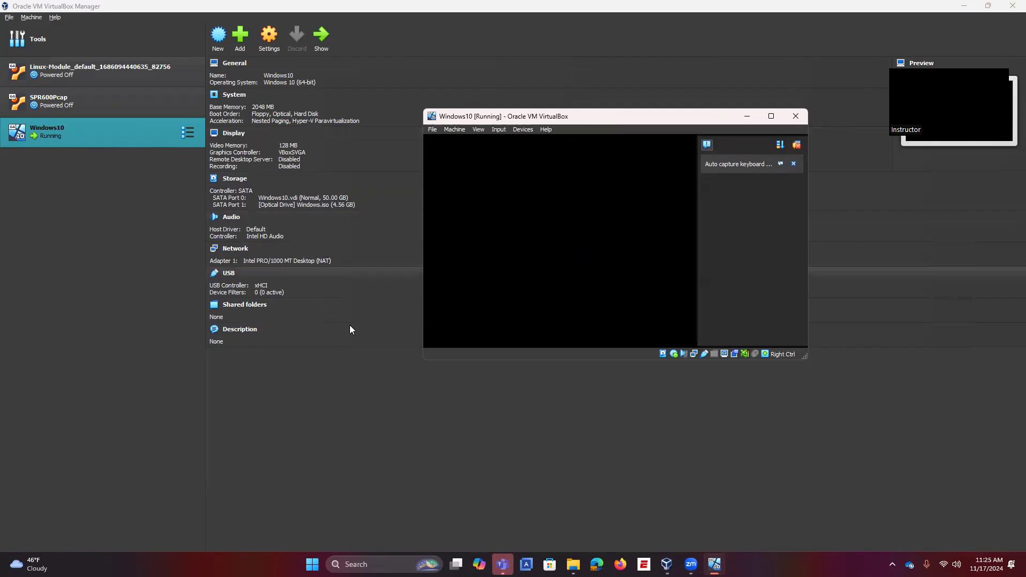
Step: Create the Win2019 machine from windows2019.iso with unattended installation skipped
{"action": "left_click", "coordinate": [219, 38]}
{"action": "type", "text": "Win2019"}
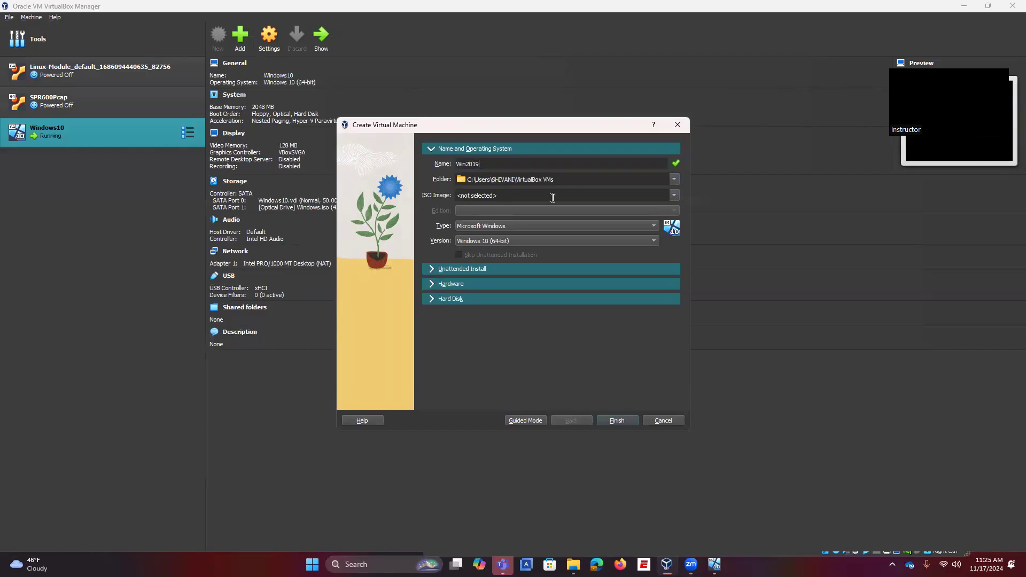
{"action": "left_click", "coordinate": [674, 196]}
{"action": "left_click", "coordinate": [513, 213]}
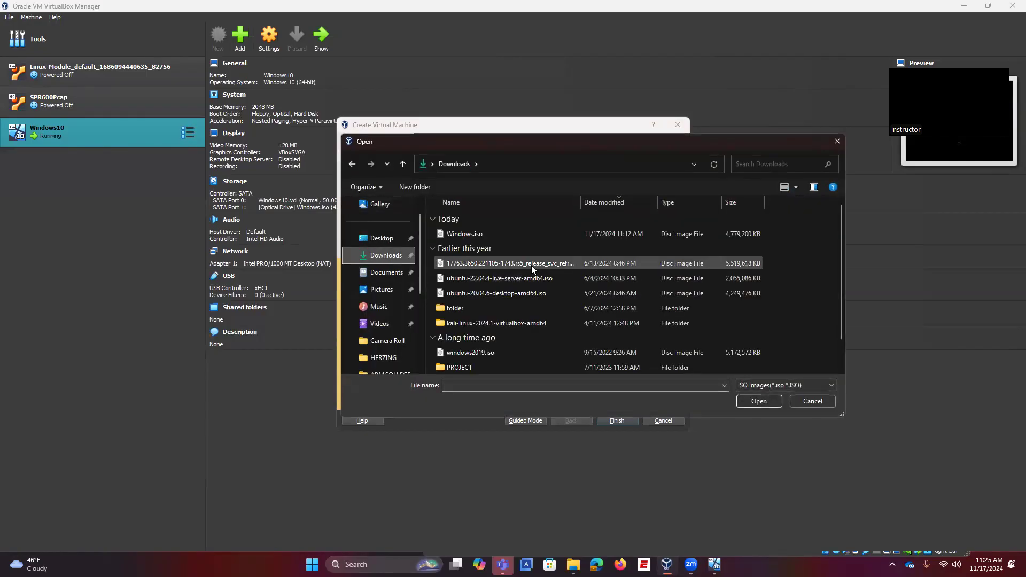
{"action": "scroll", "coordinate": [502, 324], "scroll_direction": "down", "scroll_amount": 1}
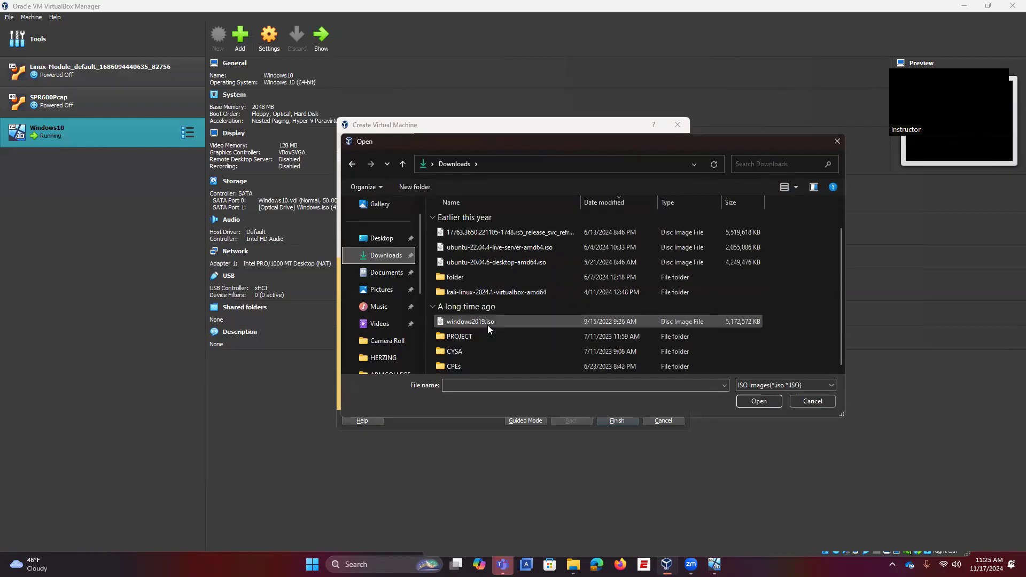
{"action": "left_click", "coordinate": [487, 323]}
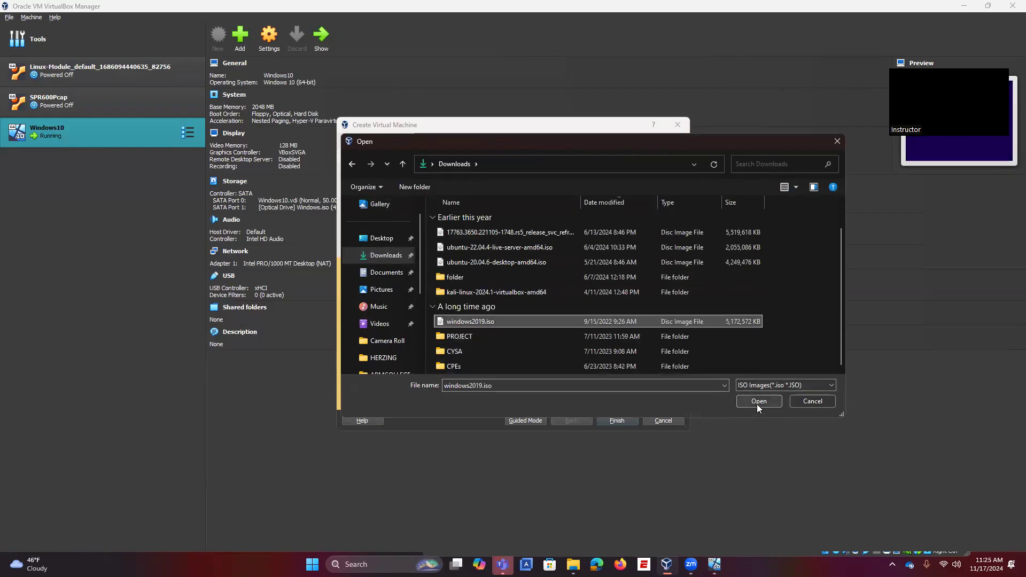
{"action": "left_click", "coordinate": [758, 402]}
{"action": "left_click", "coordinate": [459, 255]}
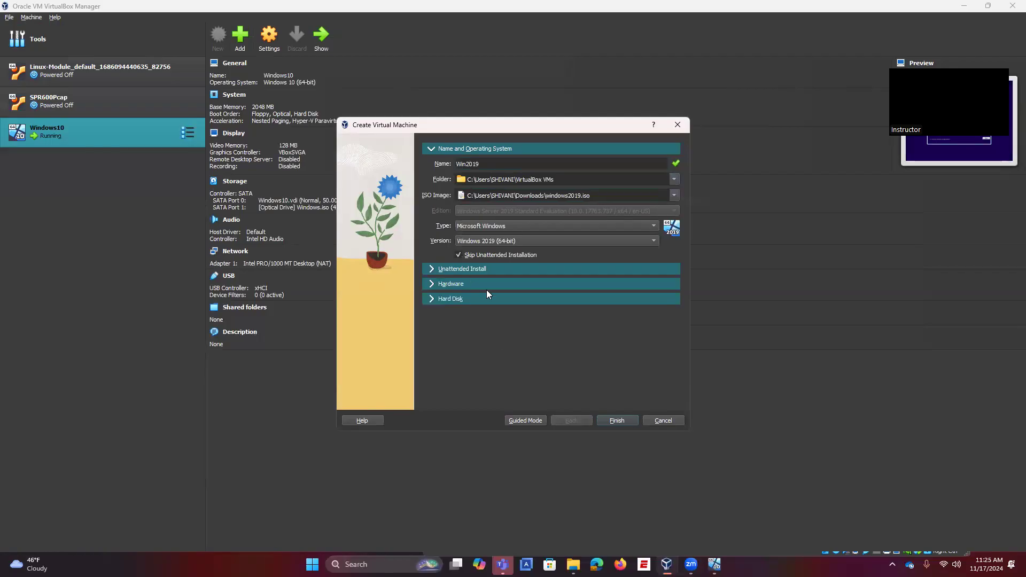
{"action": "left_click", "coordinate": [616, 421]}
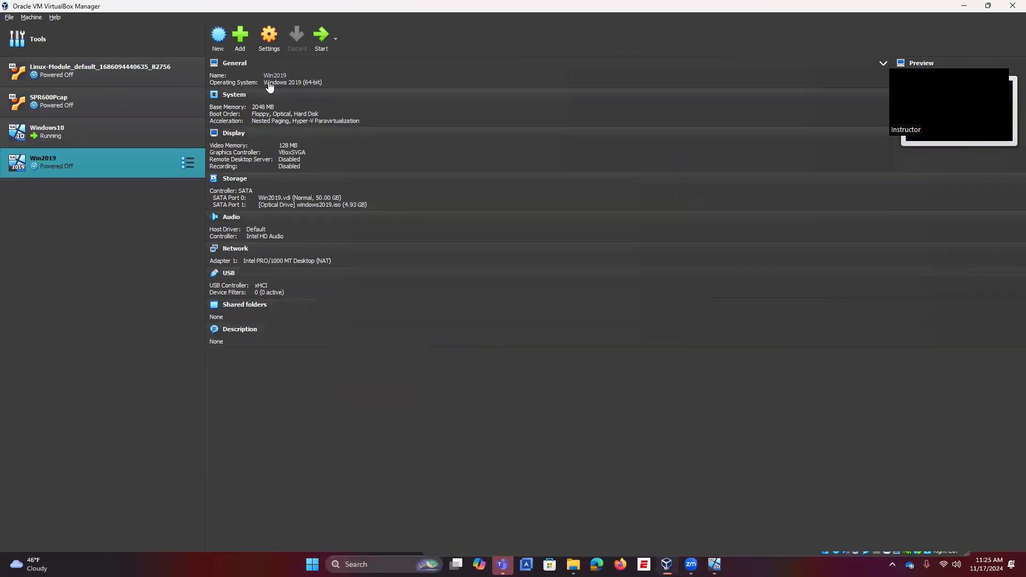
Step: Inspect Win2019's Network Adapter 2 settings and close them without changes
{"action": "left_click", "coordinate": [268, 42]}
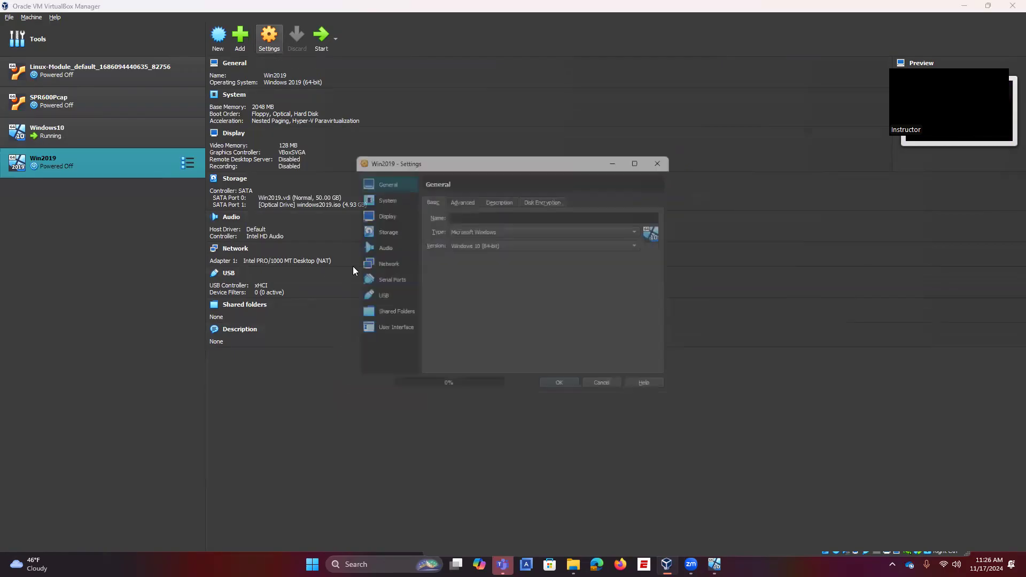
{"action": "left_click", "coordinate": [382, 262]}
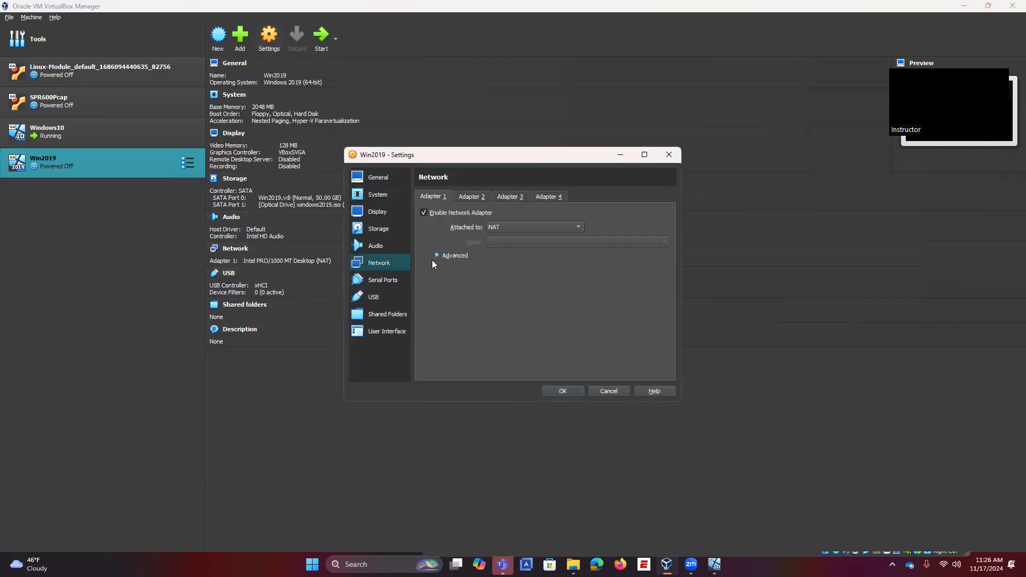
{"action": "left_click", "coordinate": [477, 198]}
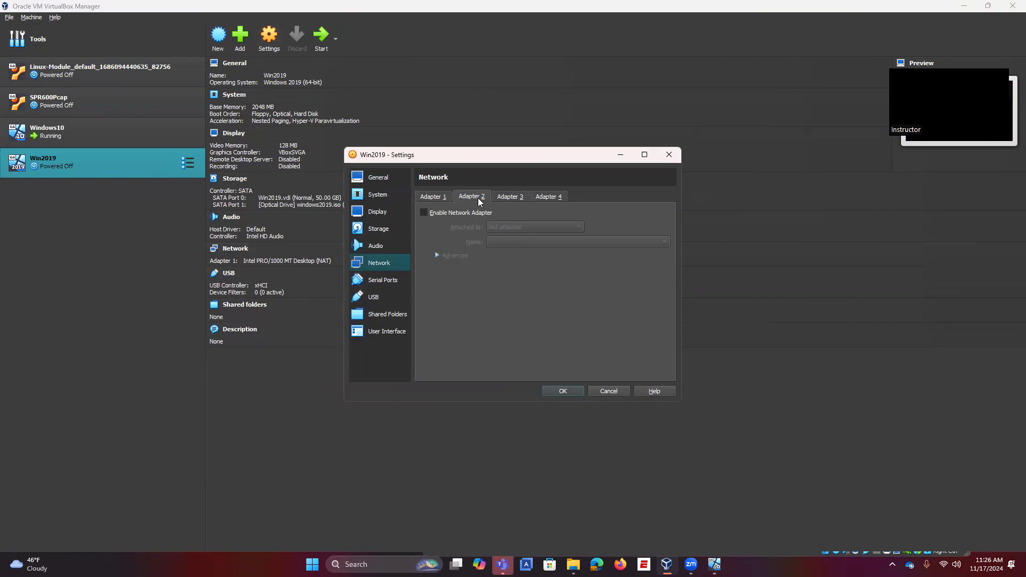
{"action": "left_click", "coordinate": [608, 391]}
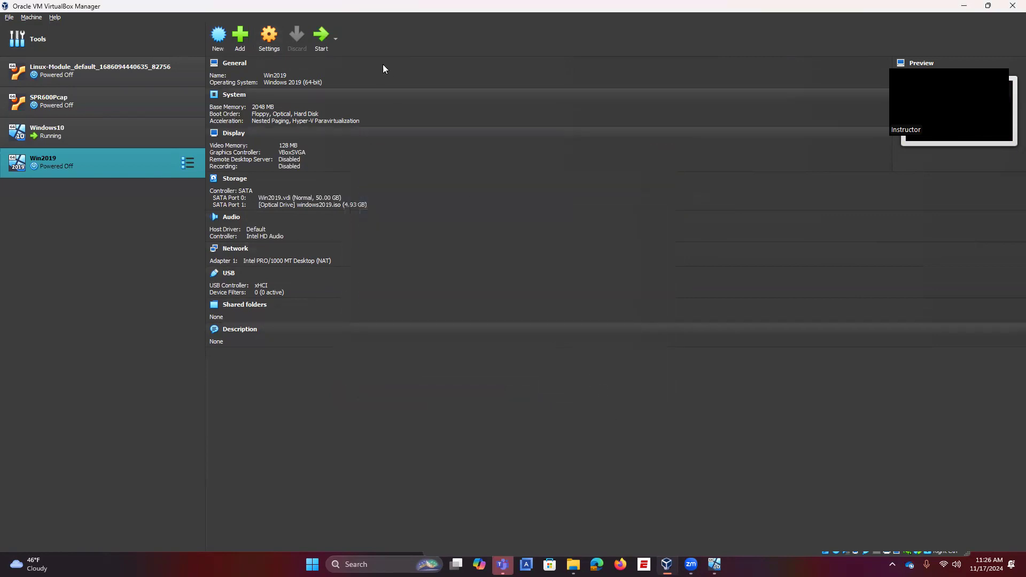
Step: Arrange the VM windows and begin Windows 10 setup with default language and no product key
{"action": "left_click", "coordinate": [713, 565]}
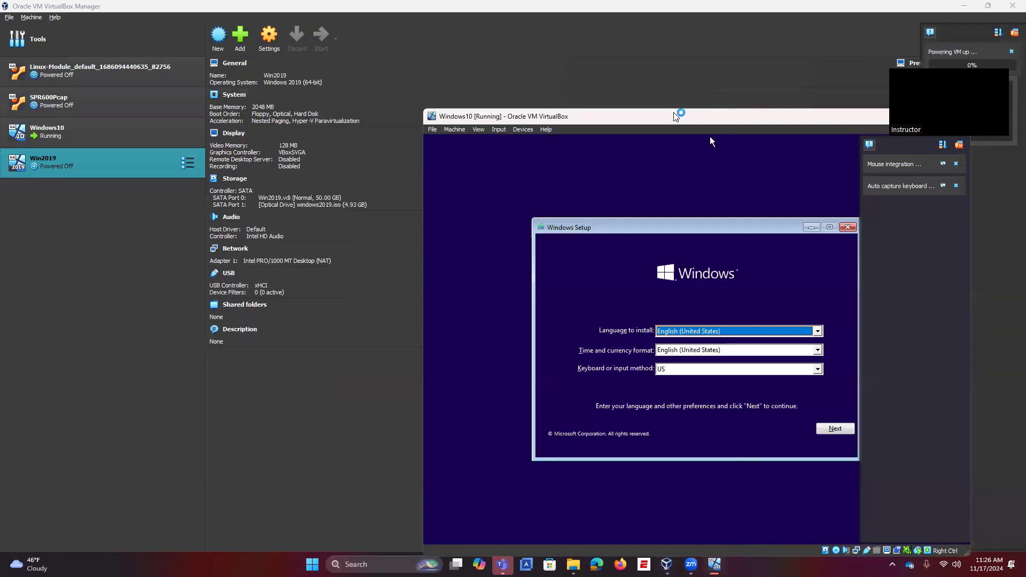
{"action": "left_click_drag", "start_coordinate": [674, 114], "coordinate": [410, 77]}
{"action": "left_click", "coordinate": [571, 393]}
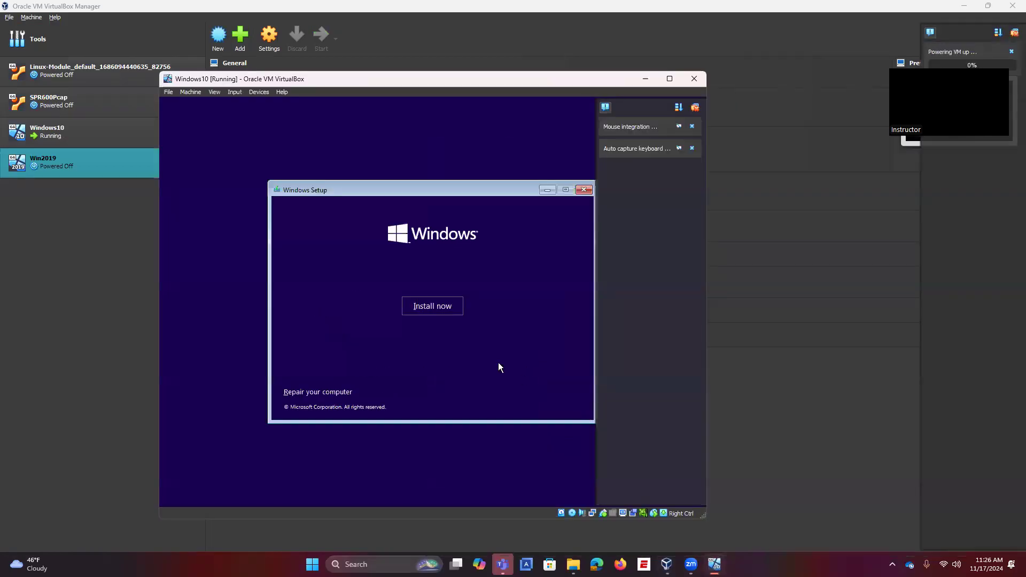
{"action": "left_click", "coordinate": [424, 307]}
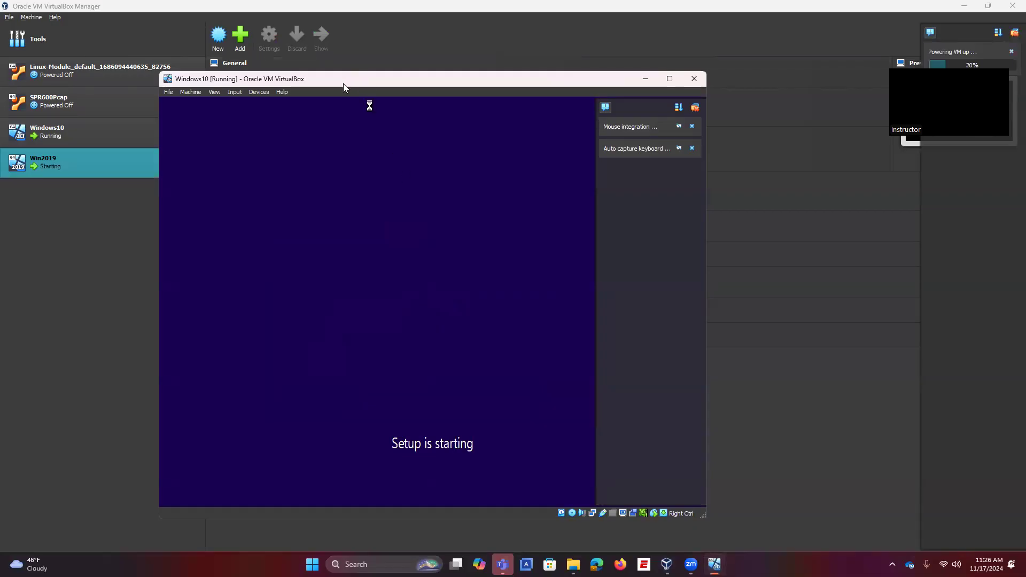
{"action": "left_click_drag", "start_coordinate": [343, 83], "coordinate": [230, 77]}
{"action": "left_click", "coordinate": [606, 132]}
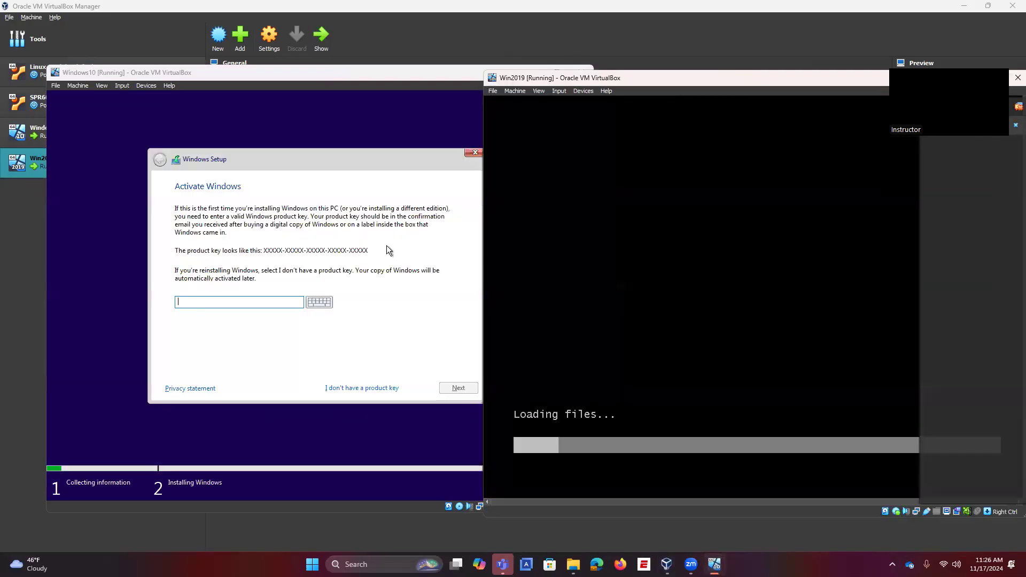
{"action": "left_click", "coordinate": [345, 386]}
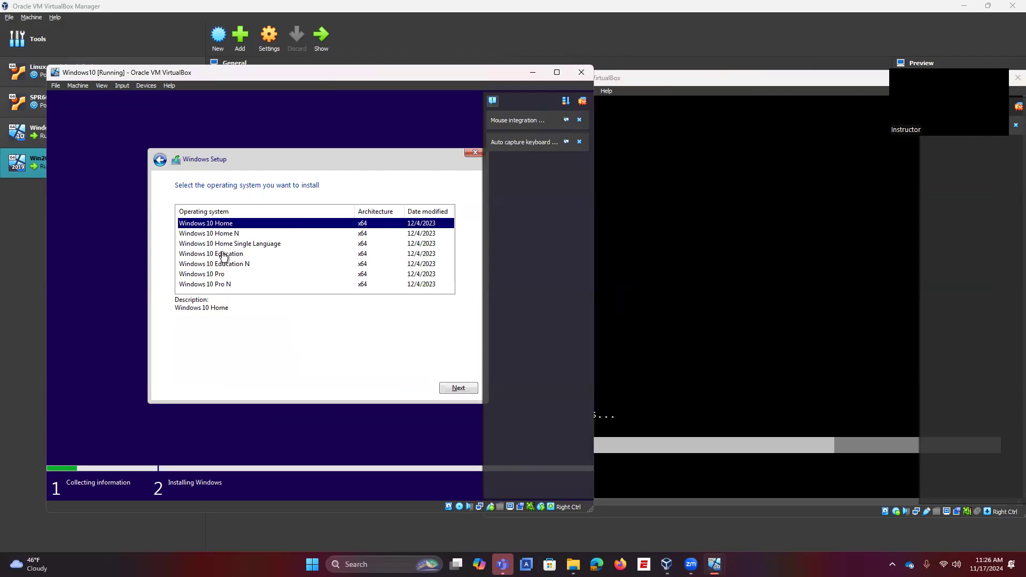
Step: Choose Windows 10 Pro, accept the license, and custom-install onto the 50 GB unallocated drive
{"action": "left_click", "coordinate": [217, 275]}
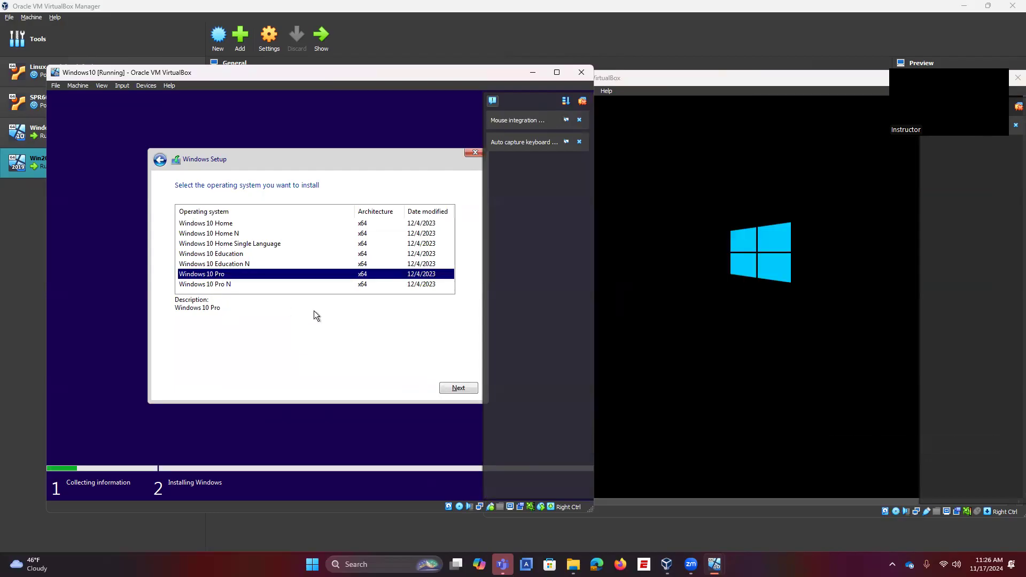
{"action": "left_click", "coordinate": [454, 389]}
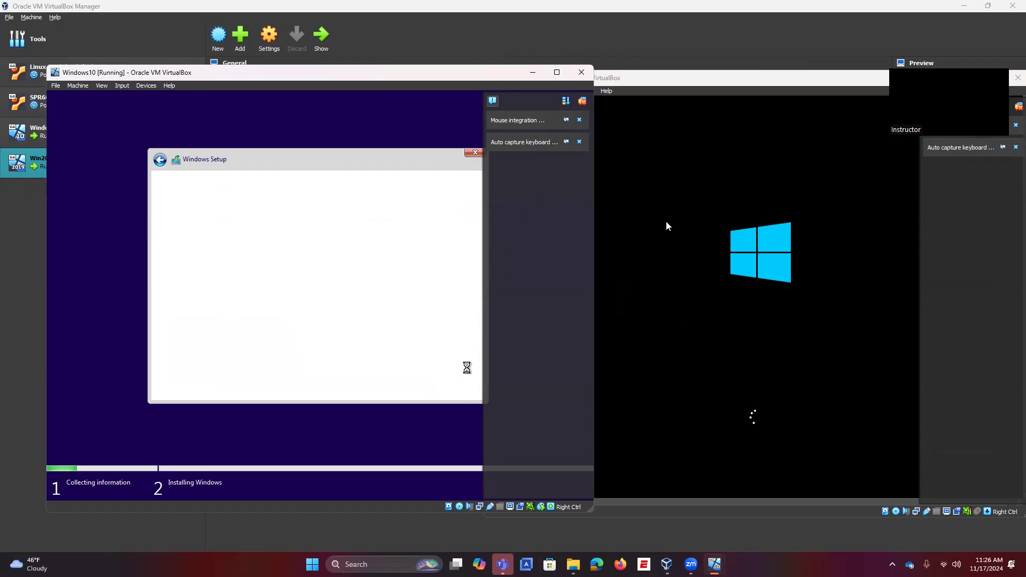
{"action": "left_click", "coordinate": [215, 363]}
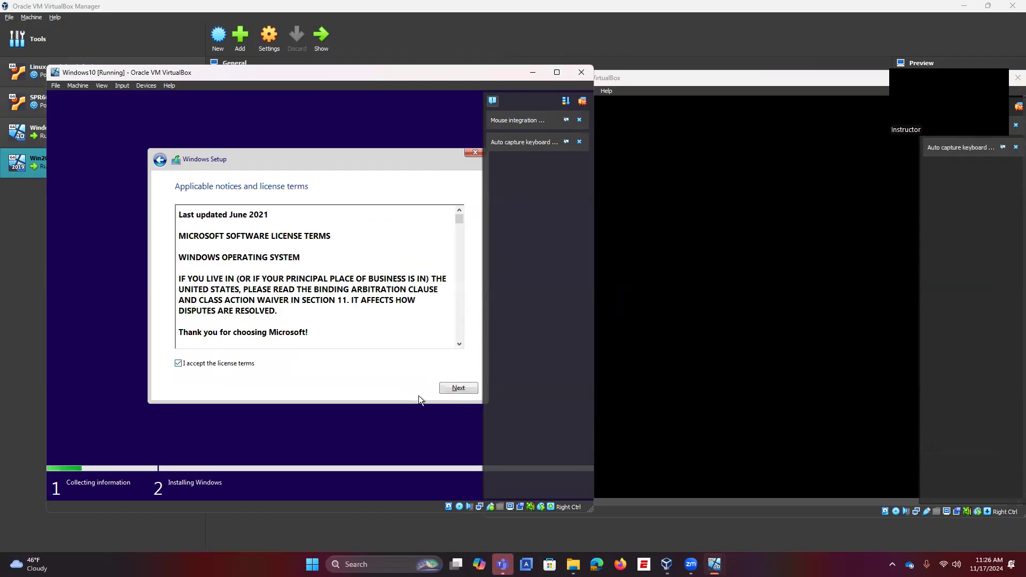
{"action": "left_click", "coordinate": [458, 388]}
{"action": "left_click", "coordinate": [321, 301]}
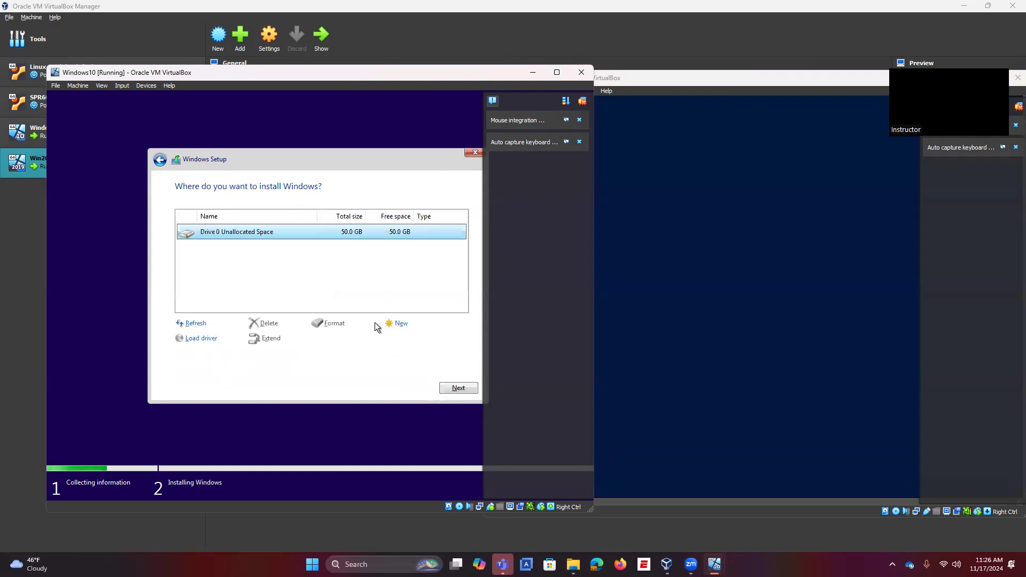
{"action": "left_click", "coordinate": [458, 388]}
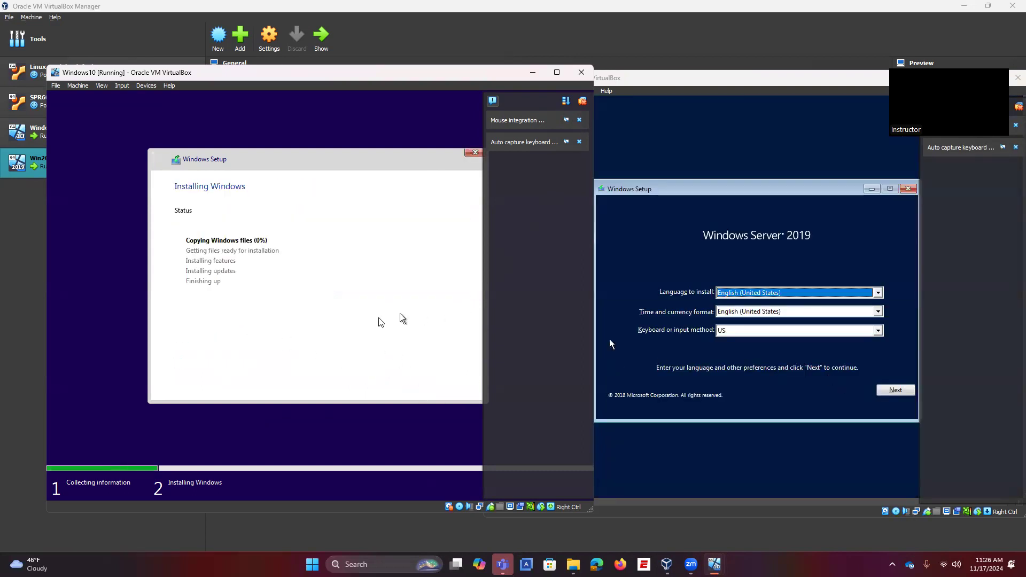
Step: Install Windows Server 2019 Datacenter Evaluation (Desktop Experience), accepting the license and choosing Custom install
{"action": "left_click", "coordinate": [712, 101]}
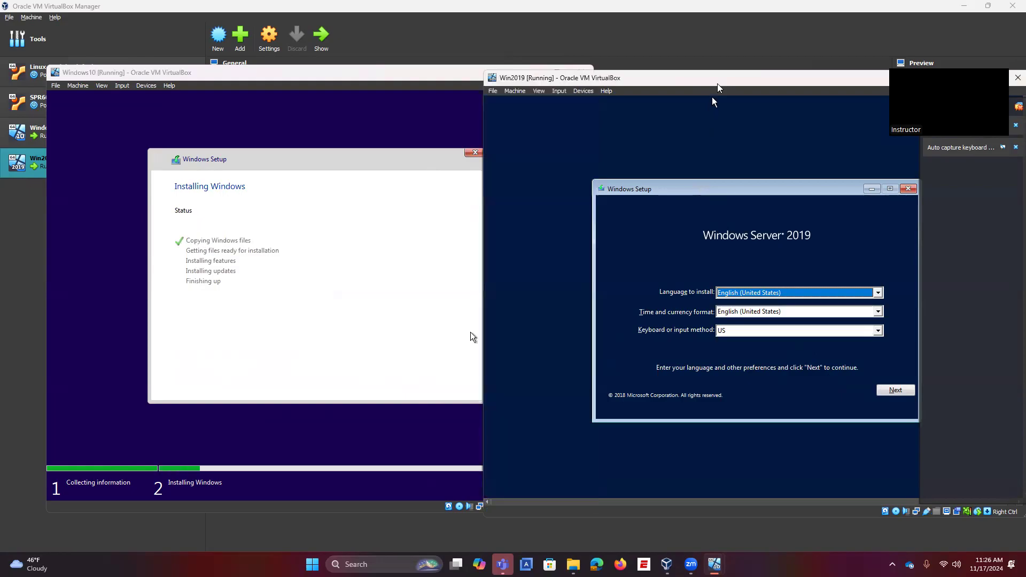
{"action": "left_click", "coordinate": [896, 390]}
{"action": "left_click", "coordinate": [755, 309]}
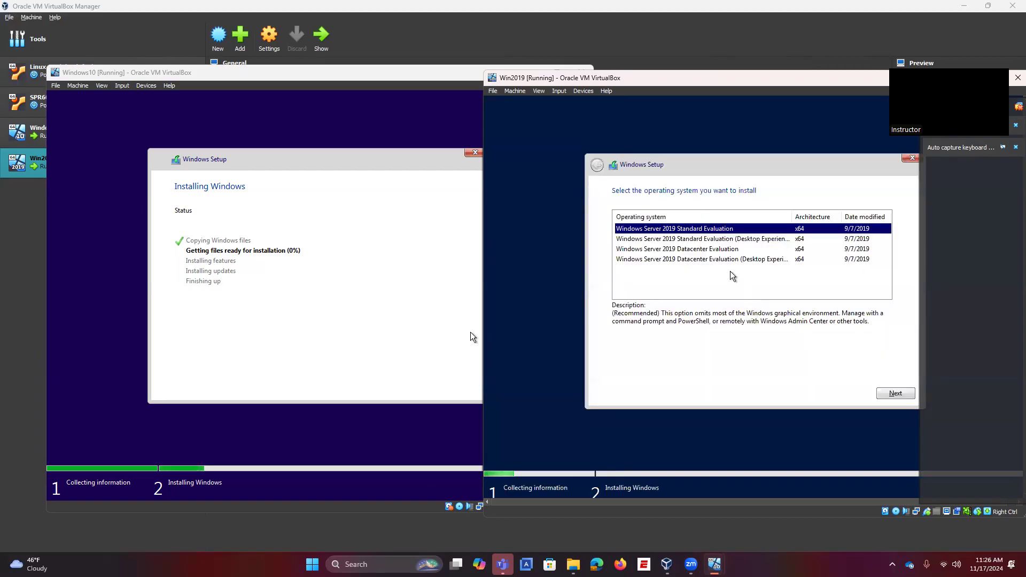
{"action": "left_click", "coordinate": [732, 260]}
{"action": "left_click", "coordinate": [896, 394]}
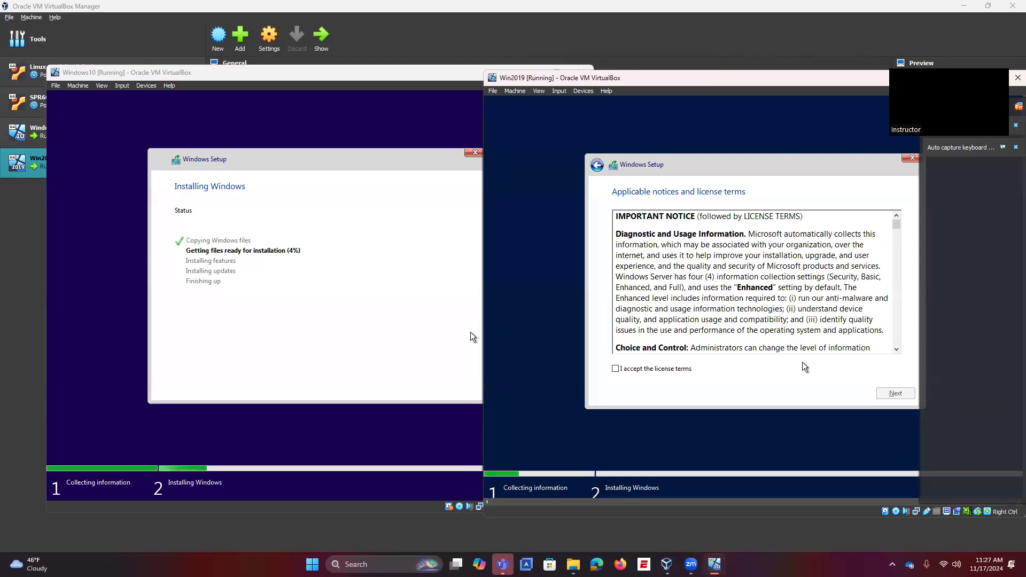
{"action": "left_click", "coordinate": [686, 371]}
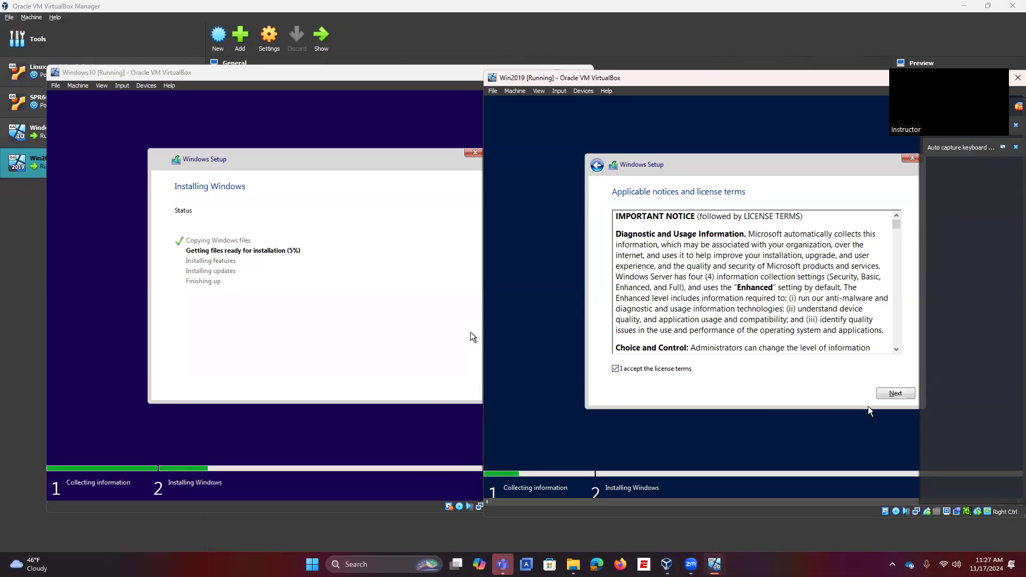
{"action": "left_click", "coordinate": [896, 394]}
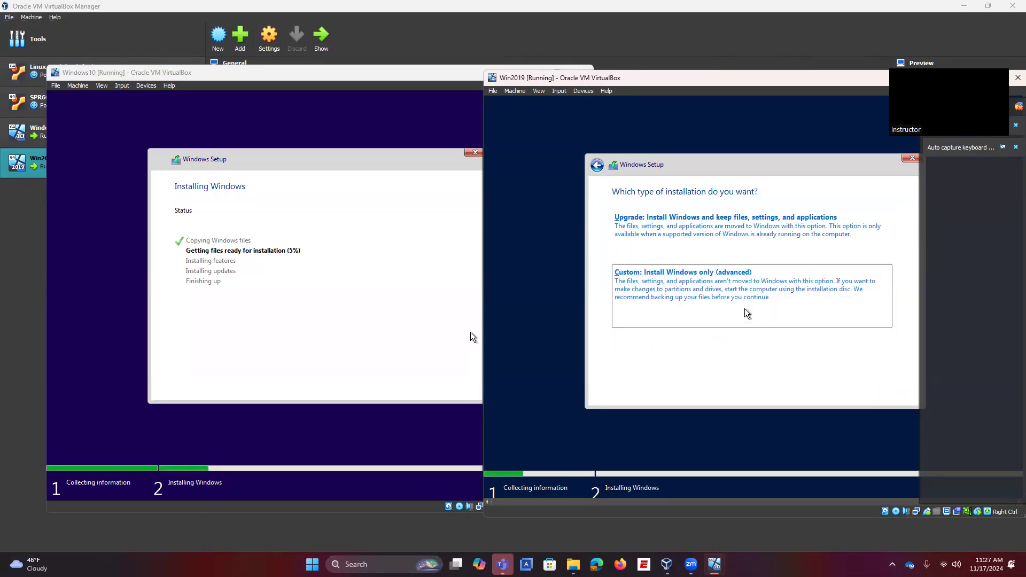
{"action": "left_click", "coordinate": [778, 314]}
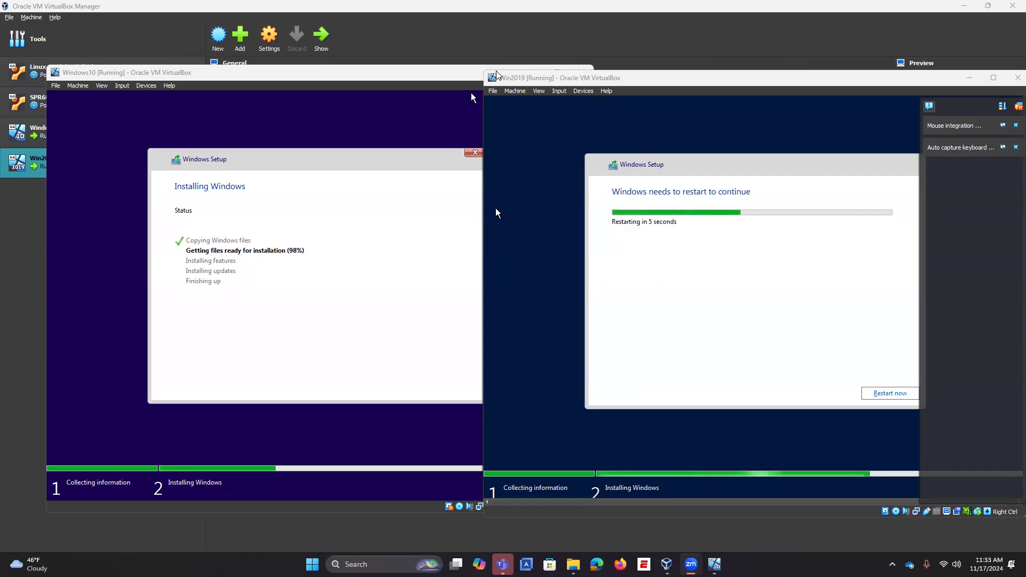
Step: Restart Win2019 after setup, then close its window choosing 'Power off the machine'
{"action": "left_click", "coordinate": [588, 54]}
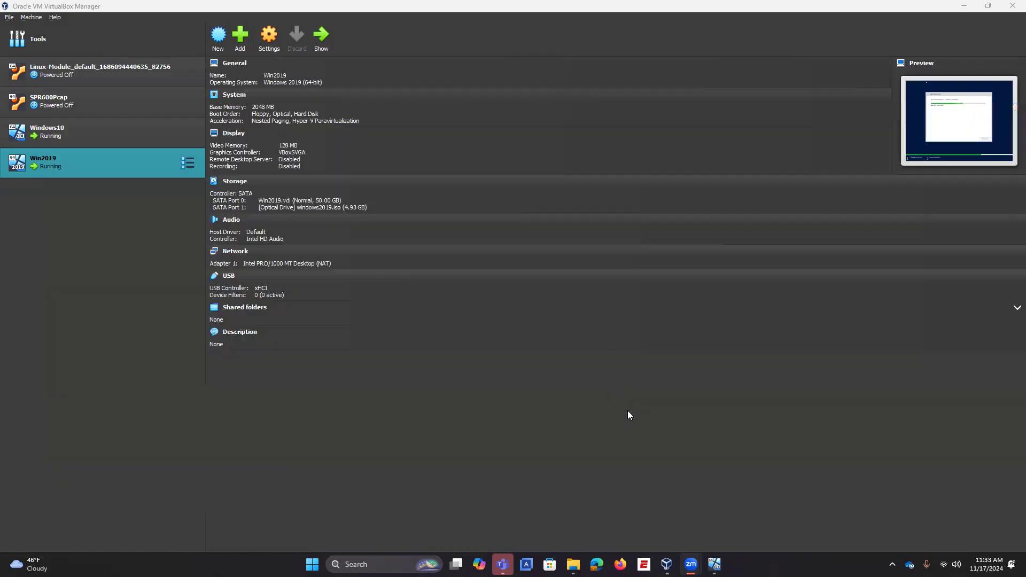
{"action": "left_click", "coordinate": [715, 564]}
{"action": "left_click", "coordinate": [754, 507]}
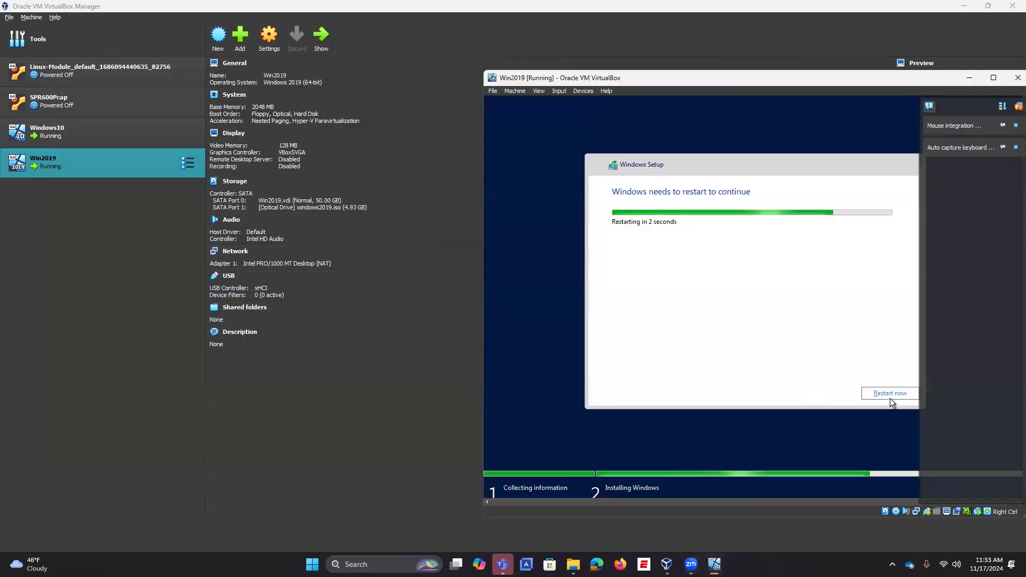
{"action": "left_click", "coordinate": [891, 393]}
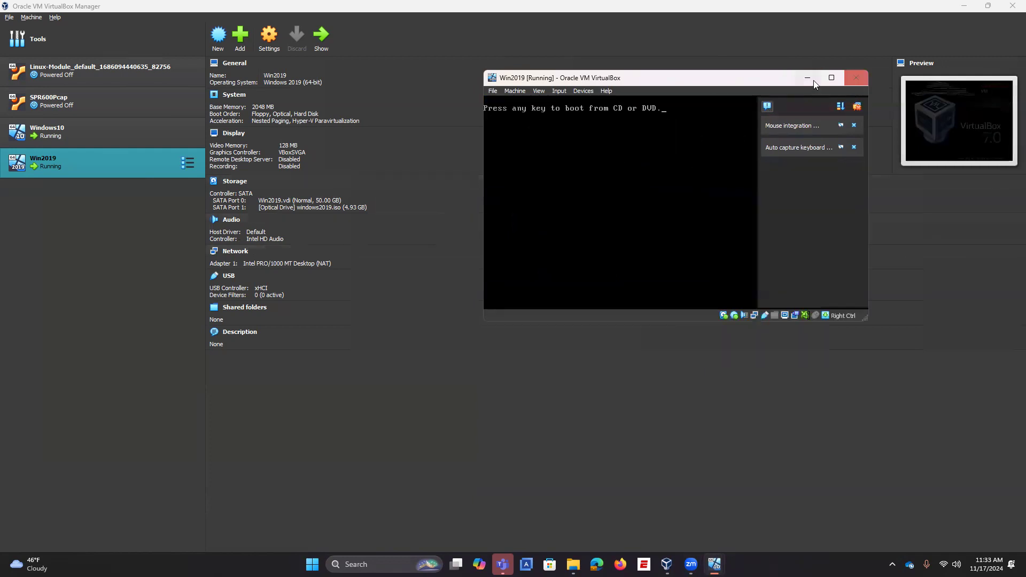
{"action": "left_click", "coordinate": [857, 79]}
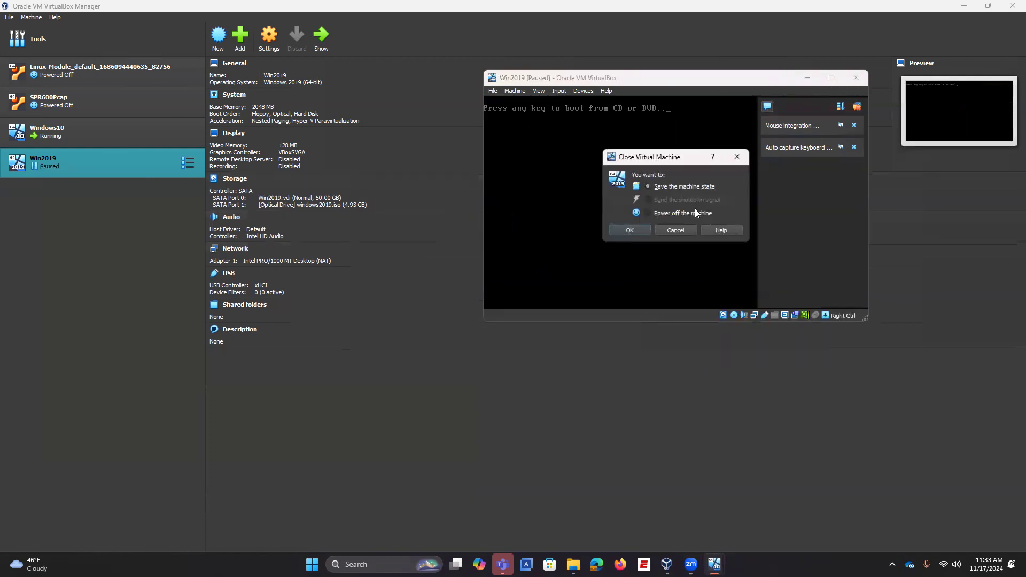
{"action": "left_click", "coordinate": [682, 213]}
Step: Power off Win2019 and attach its adapter 1 to Internal Network intnet with promiscuous mode Allow All
{"action": "left_click", "coordinate": [630, 230]}
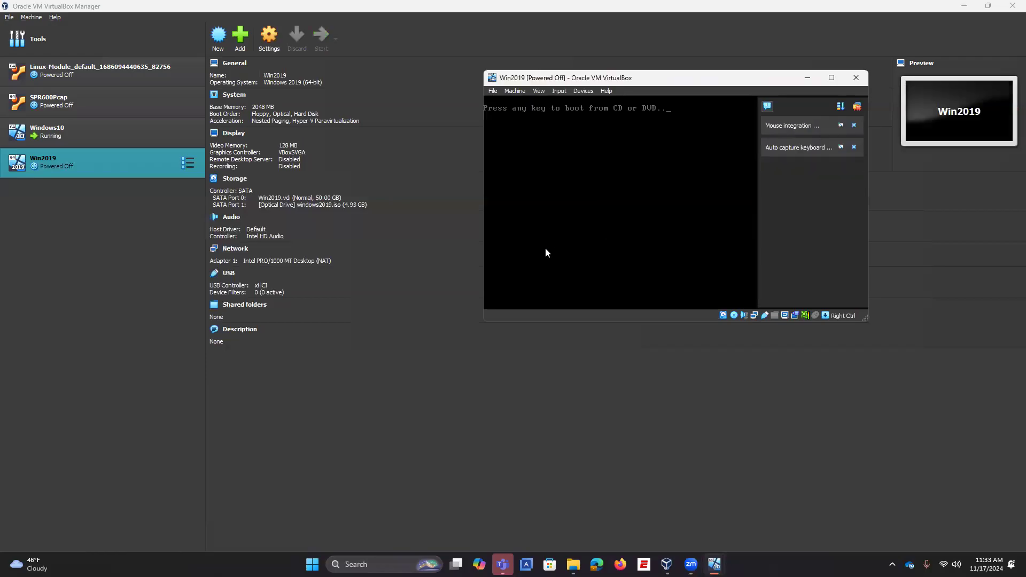
{"action": "left_click", "coordinate": [276, 40]}
{"action": "left_click", "coordinate": [406, 264]}
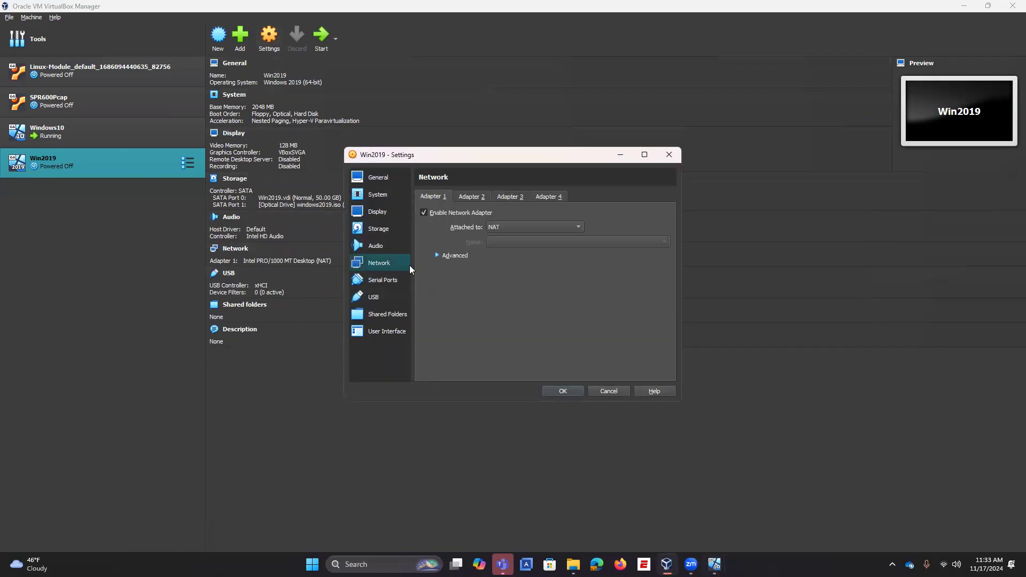
{"action": "left_click", "coordinate": [507, 229]}
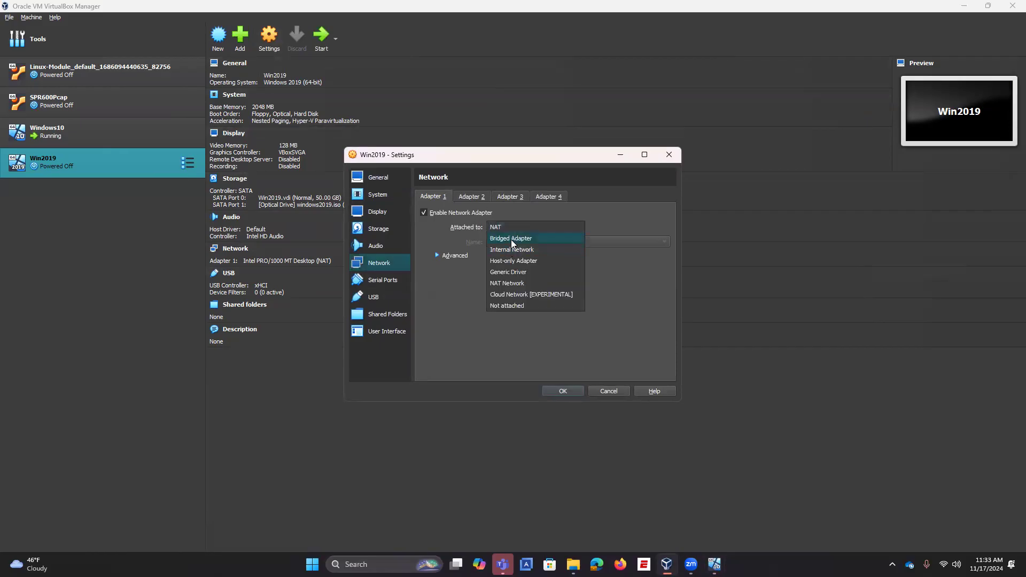
{"action": "left_click", "coordinate": [511, 249]}
{"action": "left_click", "coordinate": [451, 256]}
{"action": "left_click", "coordinate": [510, 283]}
{"action": "left_click", "coordinate": [502, 306]}
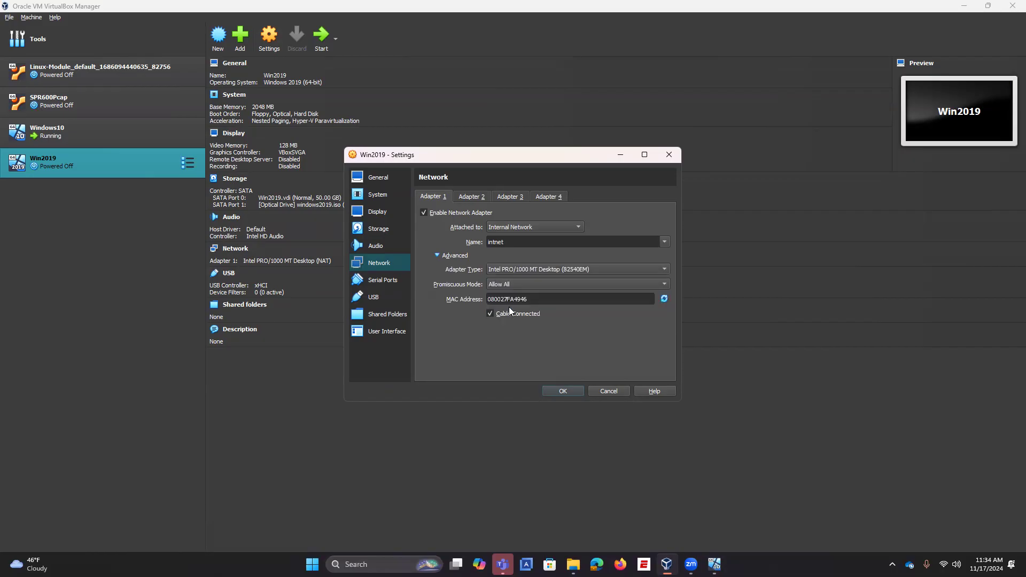
{"action": "left_click", "coordinate": [564, 392]}
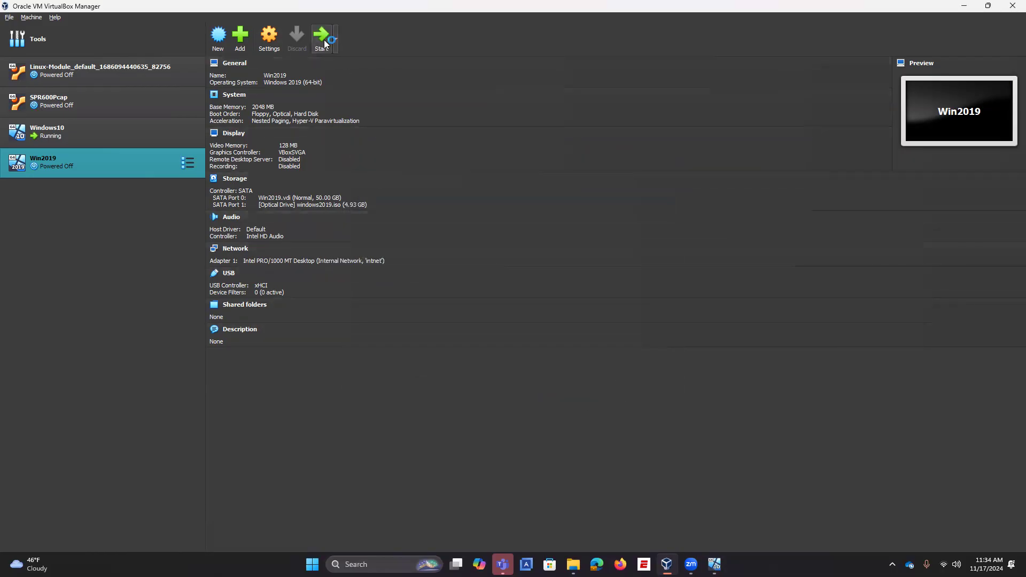
{"action": "left_click", "coordinate": [714, 564]}
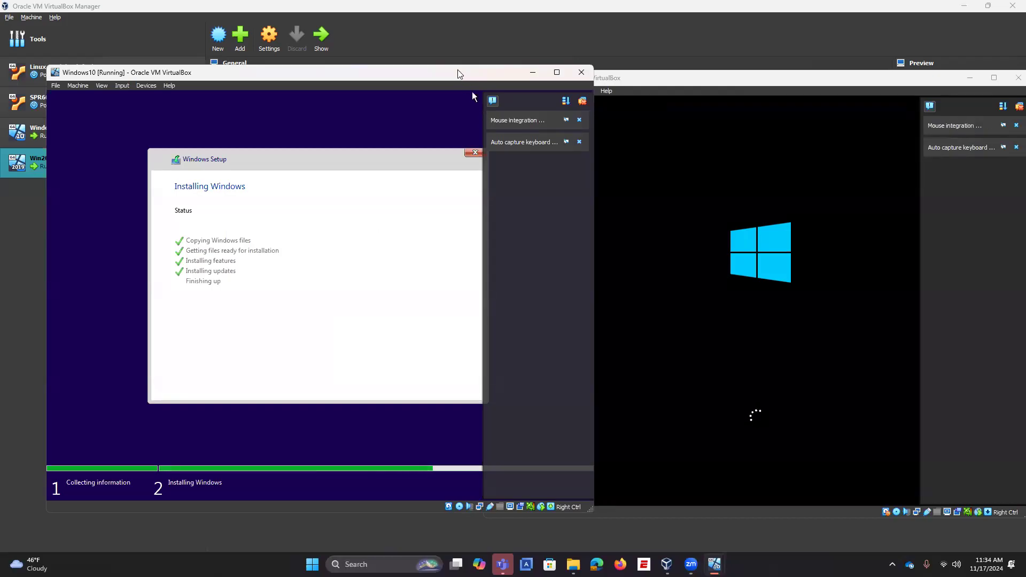
Step: Restart the Windows10 machine after setup, then begin closing it with power-off selected
{"action": "left_click_drag", "start_coordinate": [454, 71], "coordinate": [441, 76]}
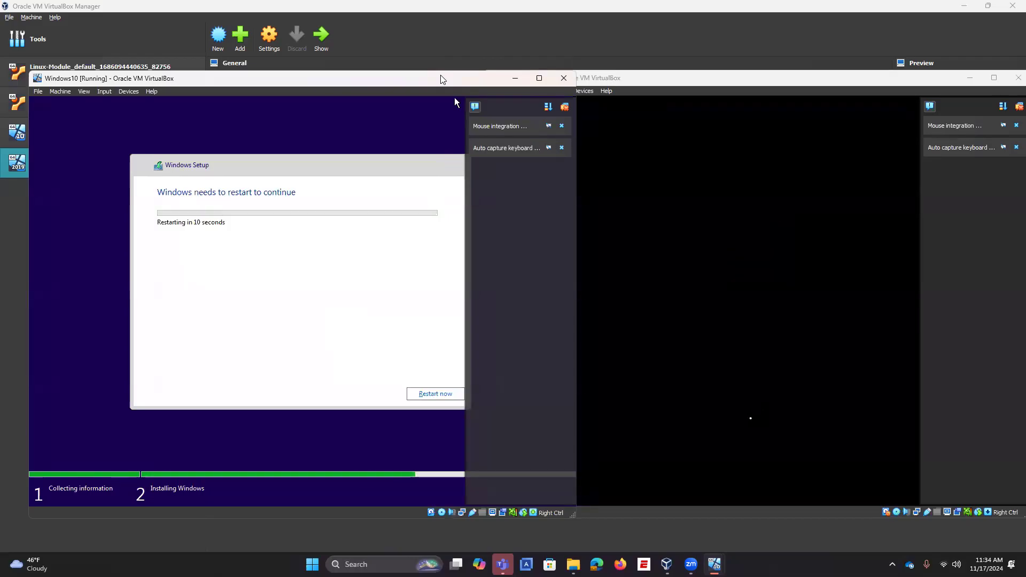
{"action": "left_click", "coordinate": [431, 394]}
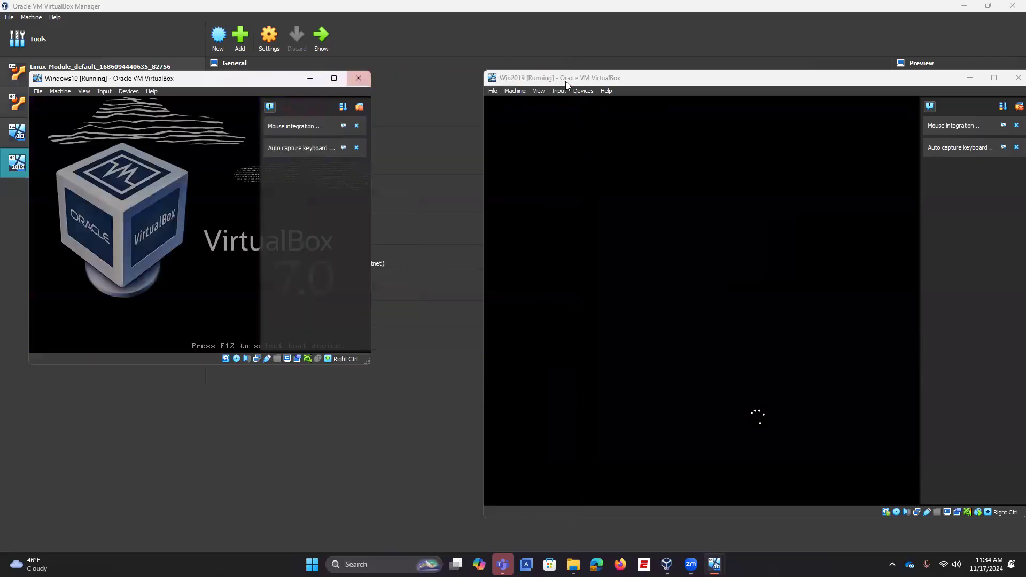
{"action": "left_click", "coordinate": [358, 78]}
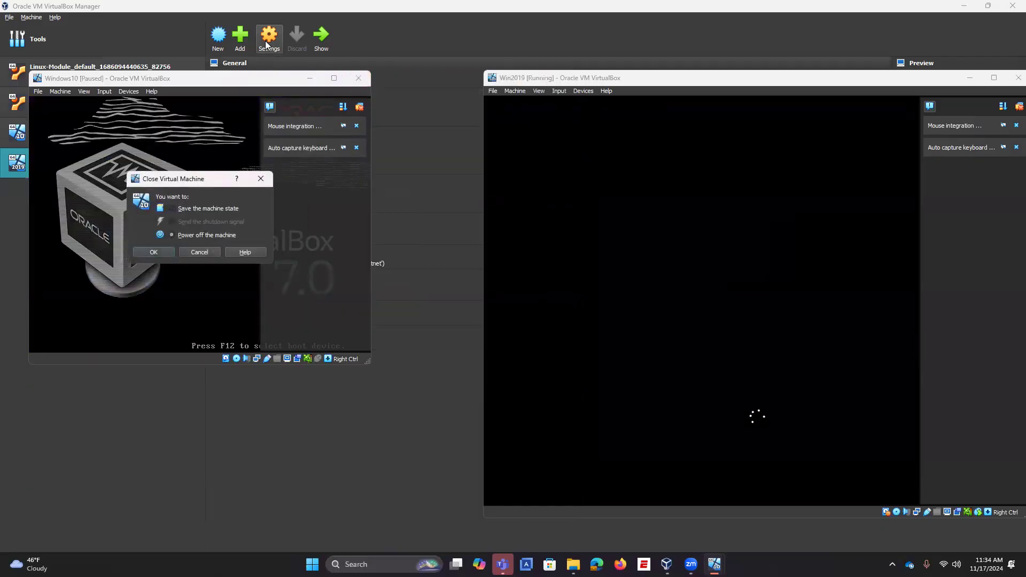
{"action": "left_click", "coordinate": [167, 253]}
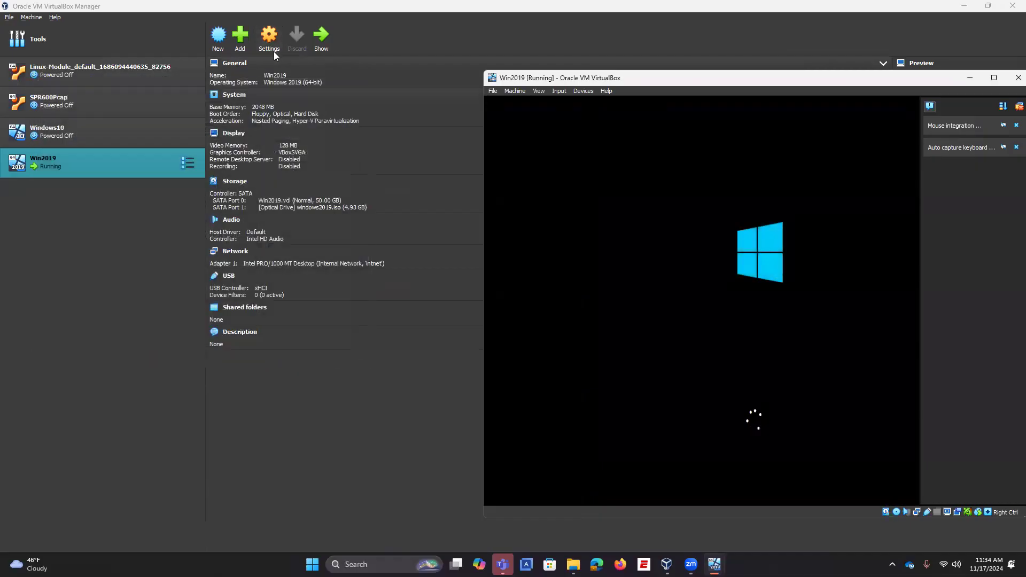
{"action": "left_click", "coordinate": [271, 65]}
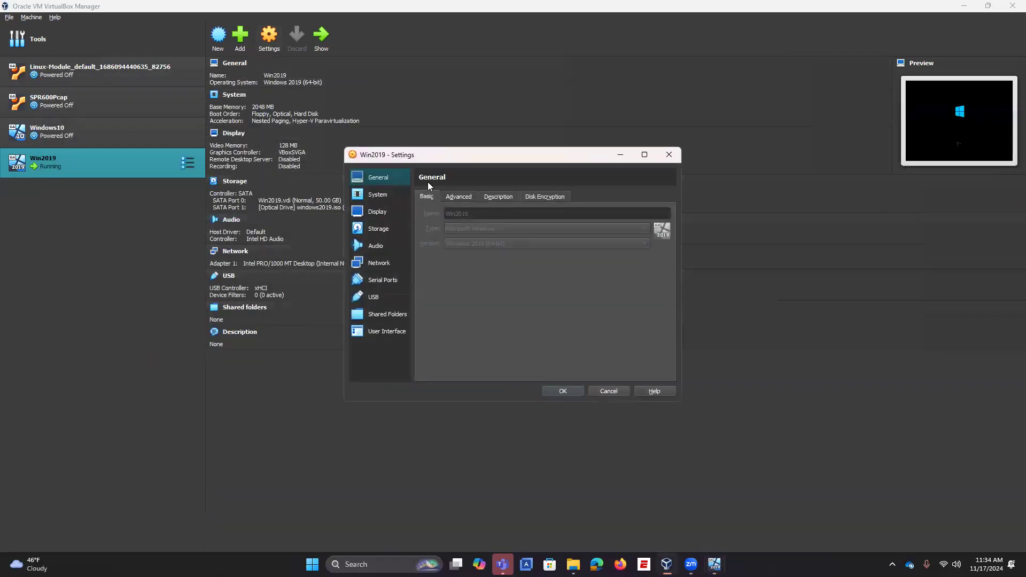
{"action": "left_click", "coordinate": [157, 130]}
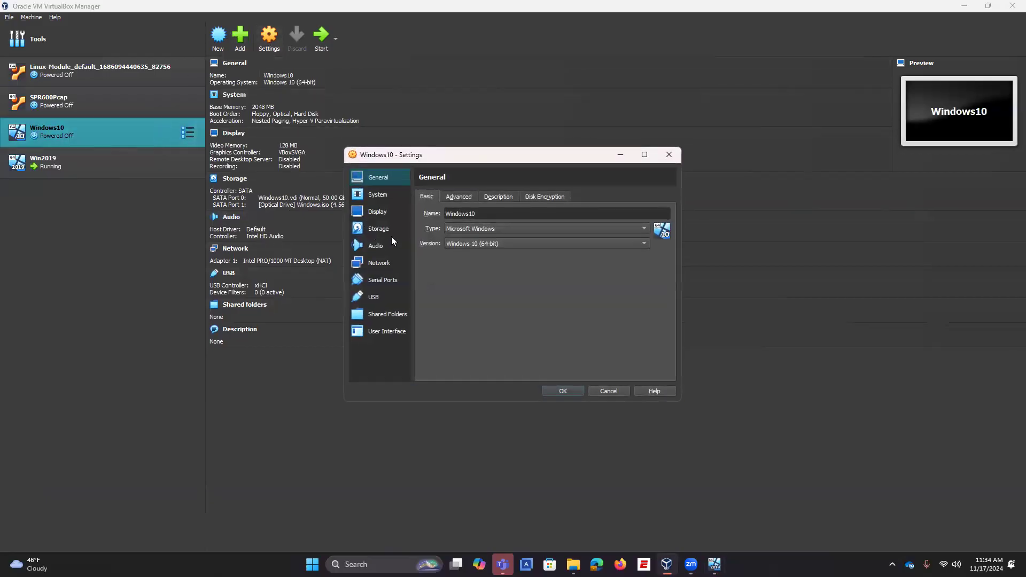
{"action": "left_click", "coordinate": [377, 264]}
{"action": "left_click", "coordinate": [512, 227]}
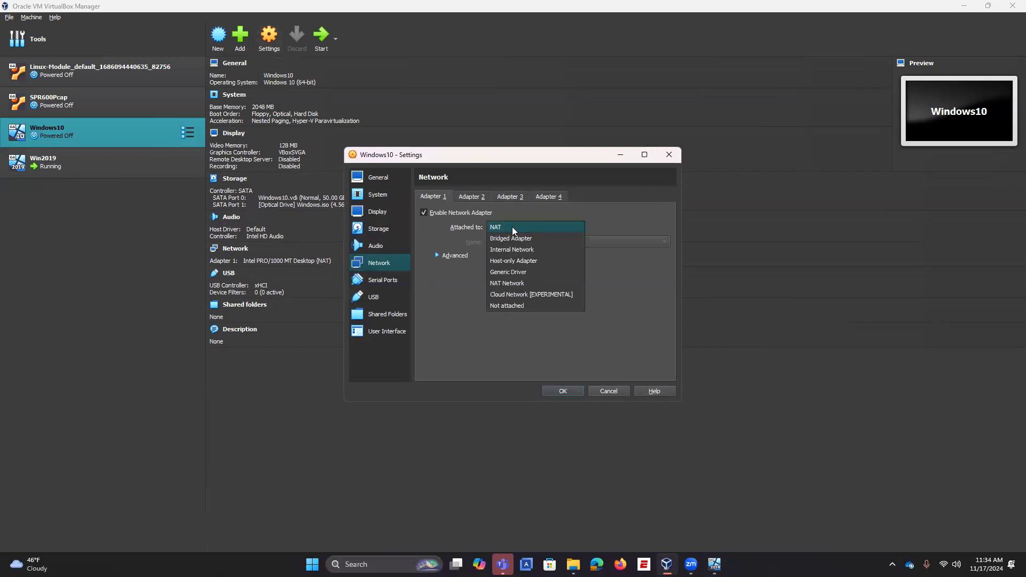
{"action": "left_click", "coordinate": [512, 249]}
{"action": "left_click", "coordinate": [454, 255]}
{"action": "left_click", "coordinate": [496, 284]}
{"action": "left_click", "coordinate": [512, 307]}
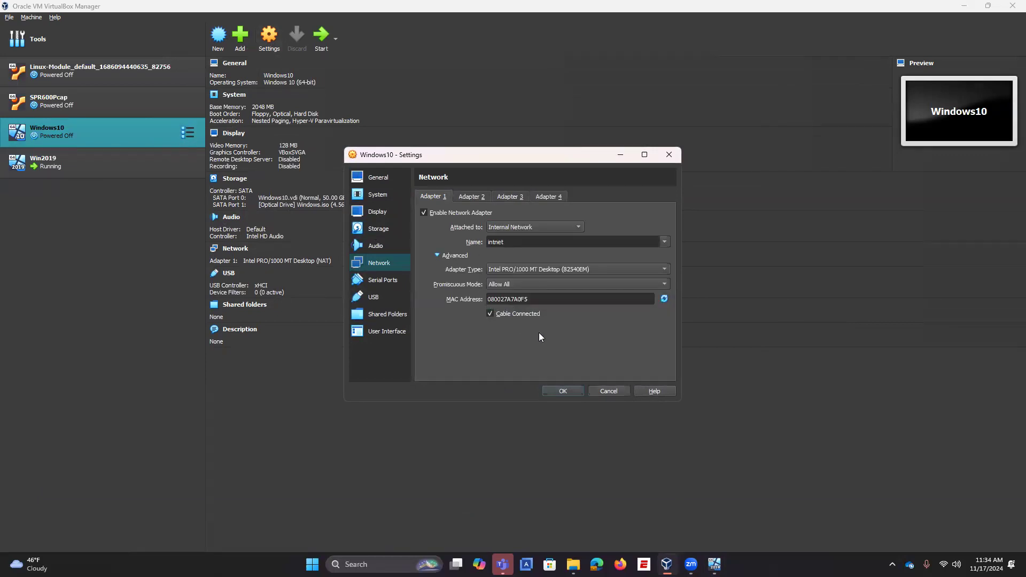
{"action": "left_click", "coordinate": [563, 391]}
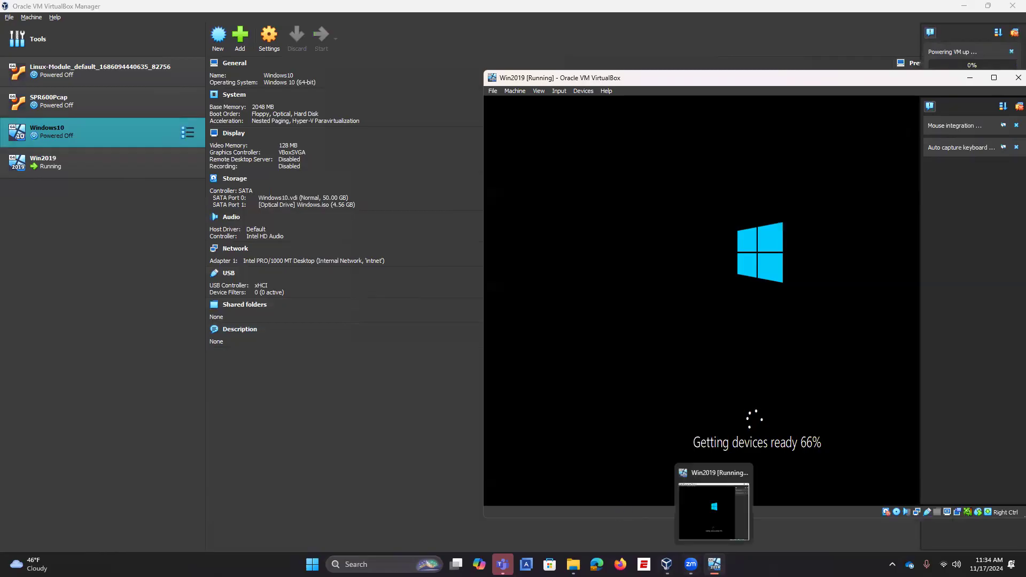
Step: Launch the Windows10 machine from the VirtualBox Manager list
{"action": "double_click", "coordinate": [151, 139]}
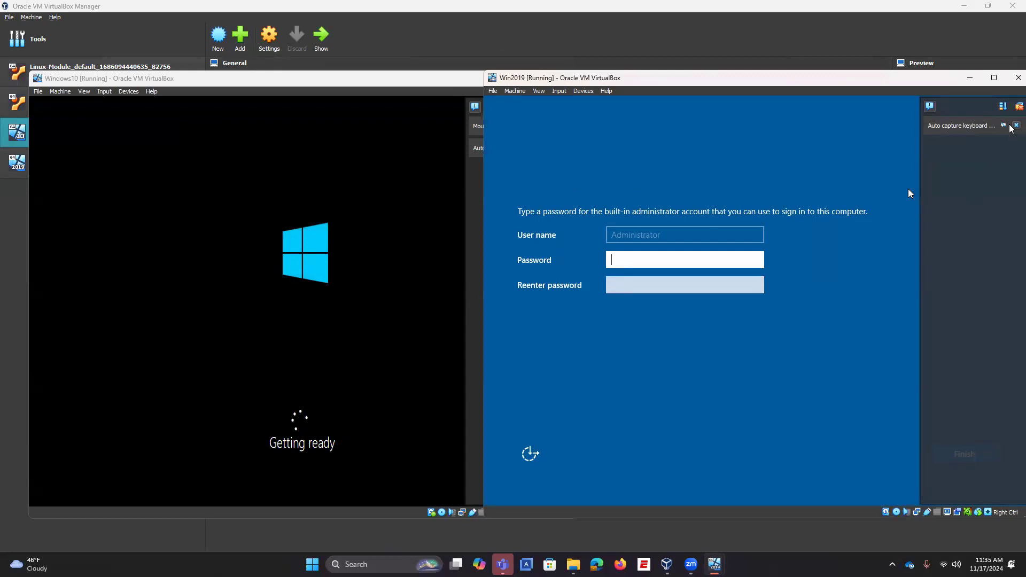
Step: Enter and confirm the Win2019 Administrator password, then finish setup
{"action": "type", "text": "••••••••••"}
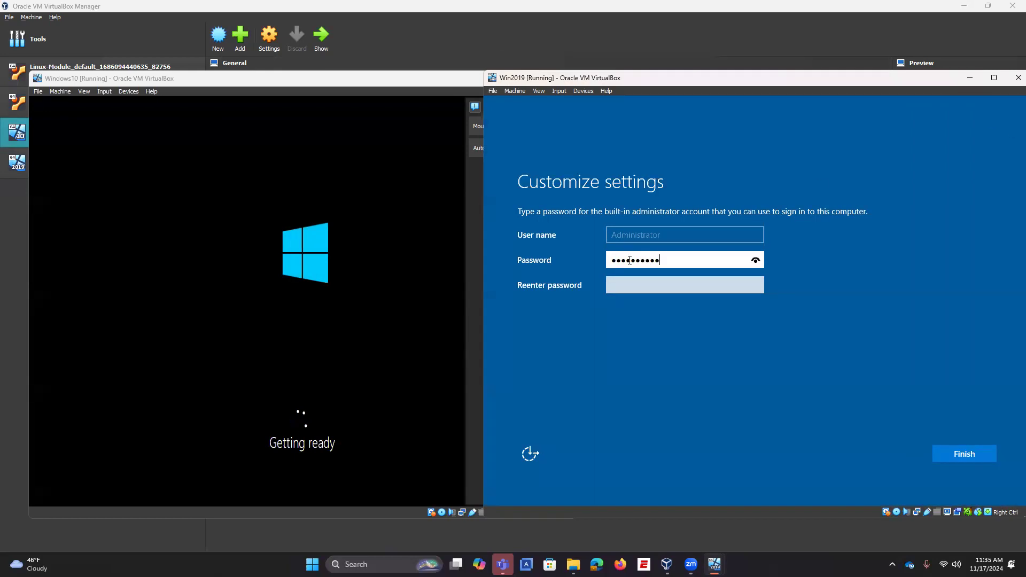
{"action": "left_click", "coordinate": [649, 292]}
{"action": "type", "text": "•••••••••"}
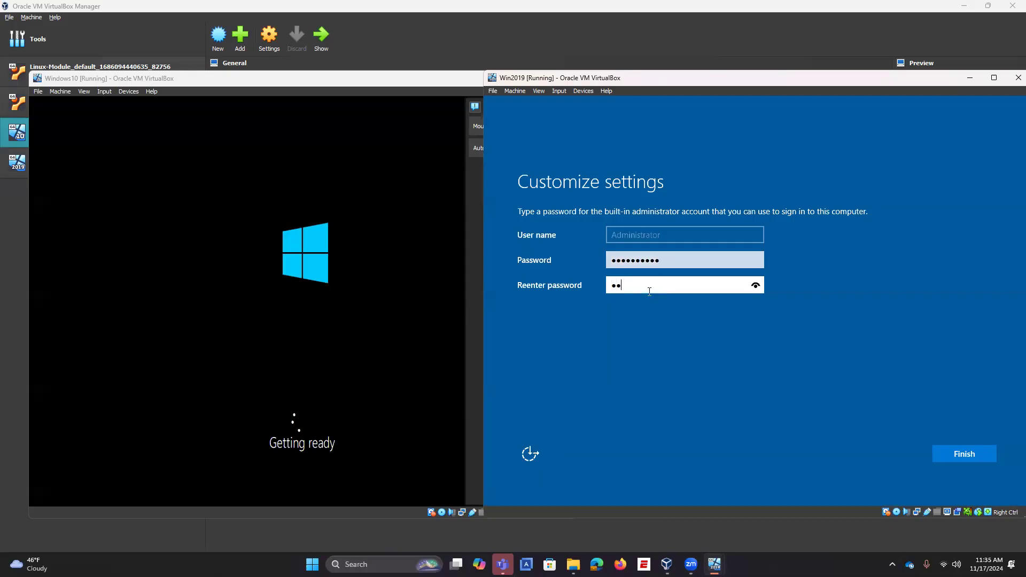
{"action": "type", "text": "•"}
{"action": "left_click", "coordinate": [960, 462]}
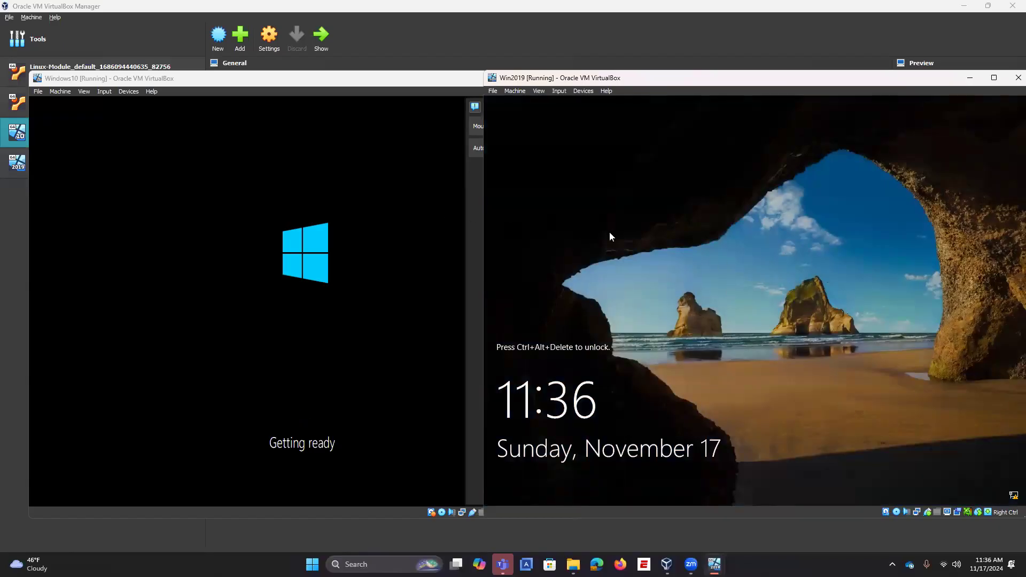
Step: Send Ctrl-Alt-Del to Win2019 and sign in with the Administrator password
{"action": "left_click", "coordinate": [536, 93]}
{"action": "mouse_move", "coordinate": [556, 92]}
{"action": "left_click", "coordinate": [689, 123]}
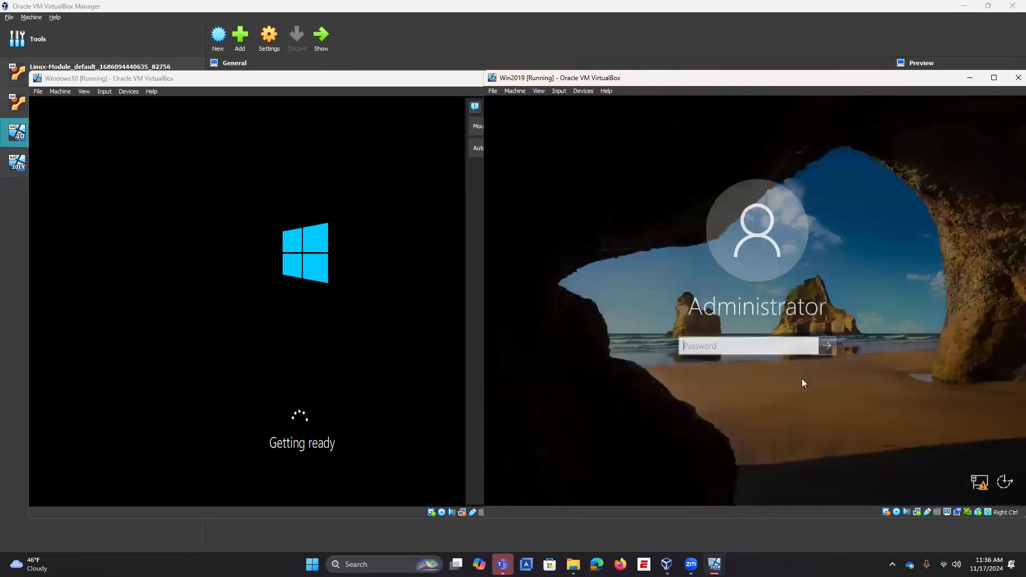
{"action": "type", "text": "Password1"}
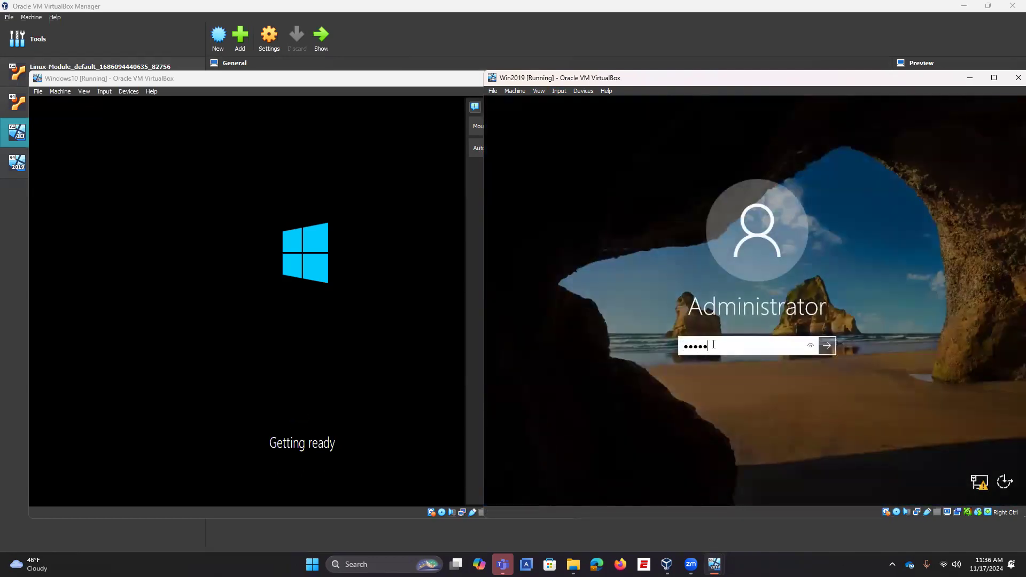
{"action": "key", "text": "Return"}
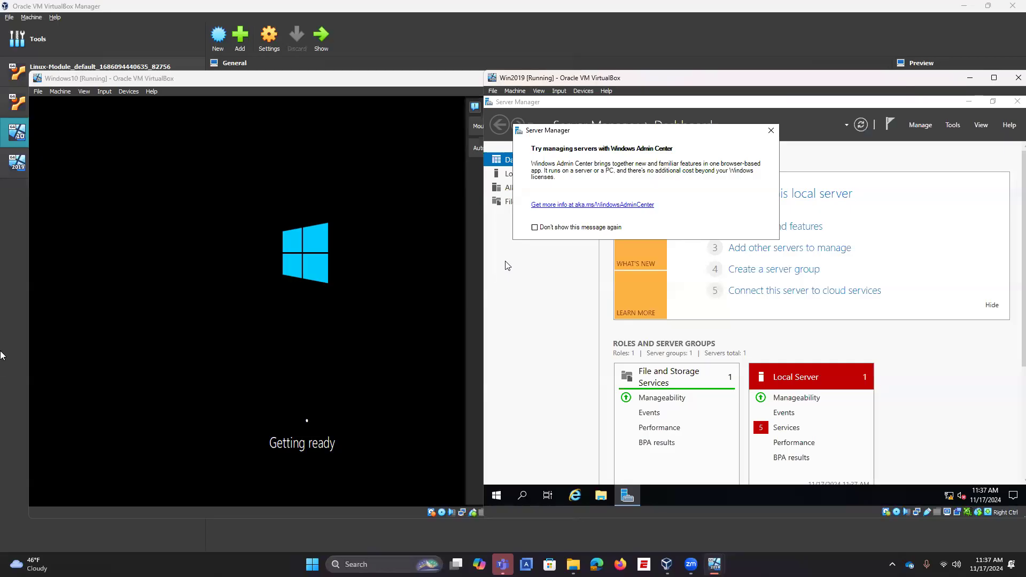
Step: Dismiss the Windows Admin Center prompt in Server Manager so it doesn't reappear
{"action": "left_click", "coordinate": [598, 227]}
{"action": "left_click", "coordinate": [771, 131]}
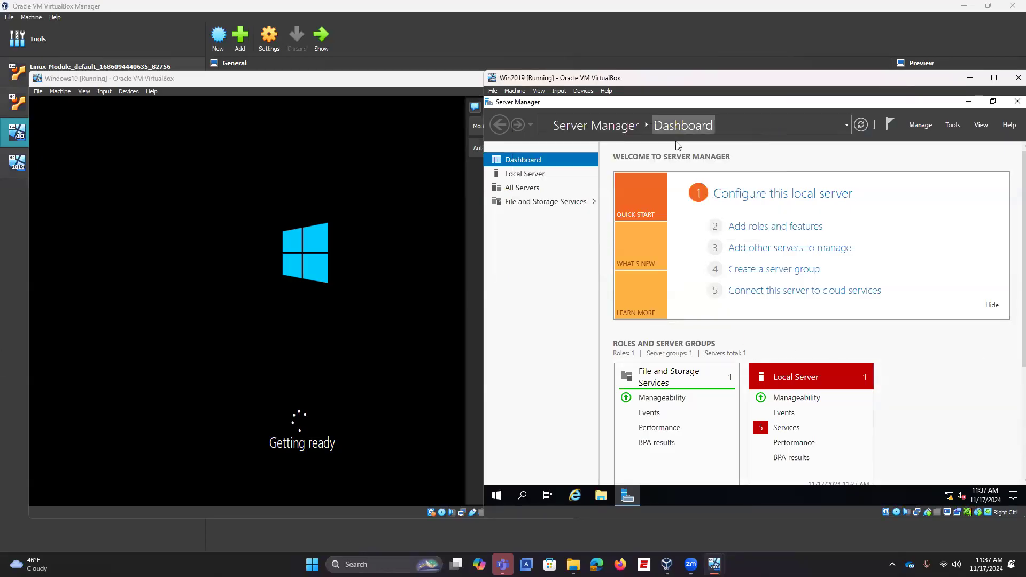
{"action": "left_click", "coordinate": [953, 127]}
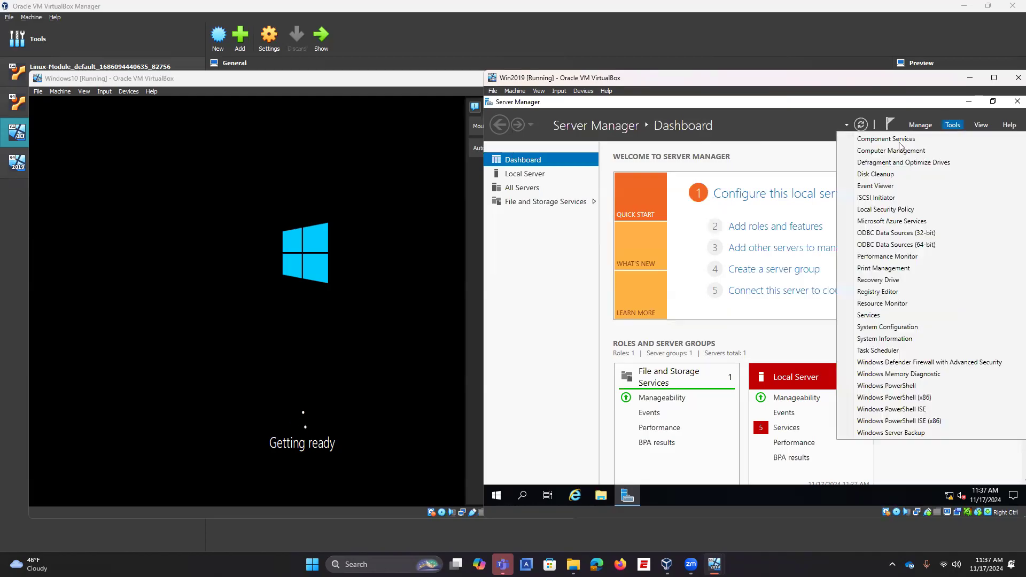
{"action": "left_click", "coordinate": [831, 116]}
{"action": "left_click", "coordinate": [913, 125]}
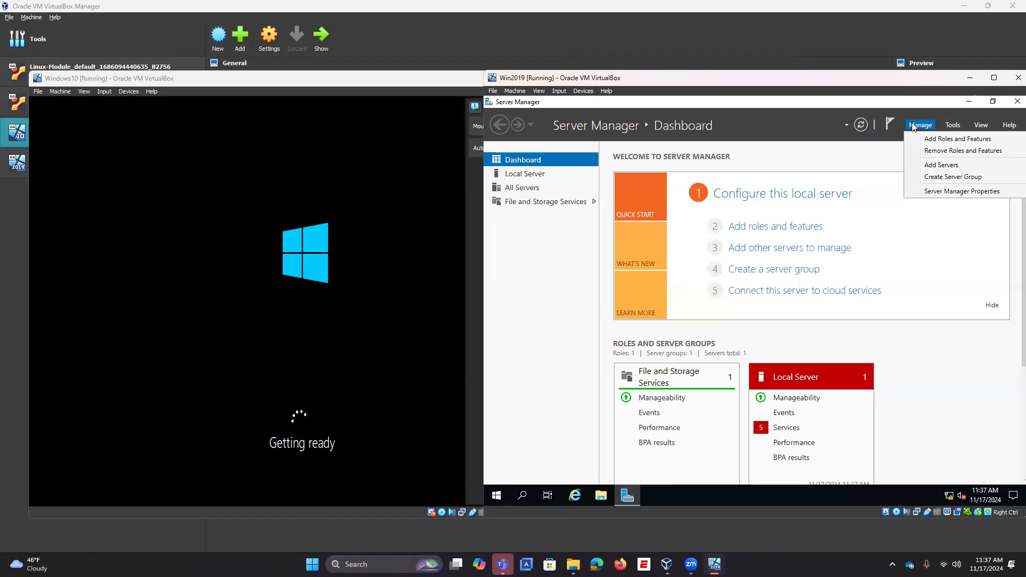
Step: Change the computer name to win2019 in Local Server's System Properties and restart now
{"action": "left_click", "coordinate": [557, 176]}
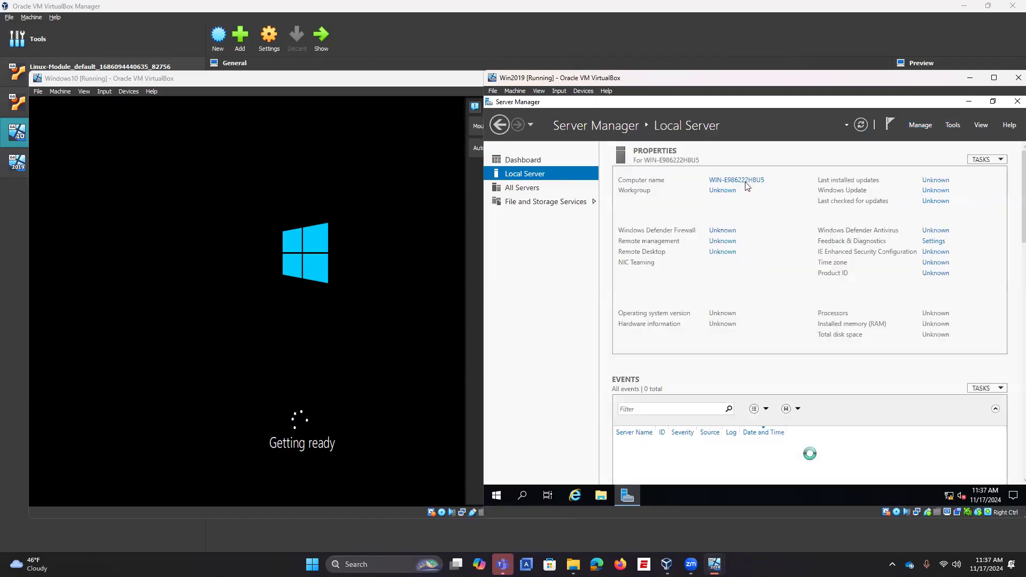
{"action": "left_click", "coordinate": [747, 183]}
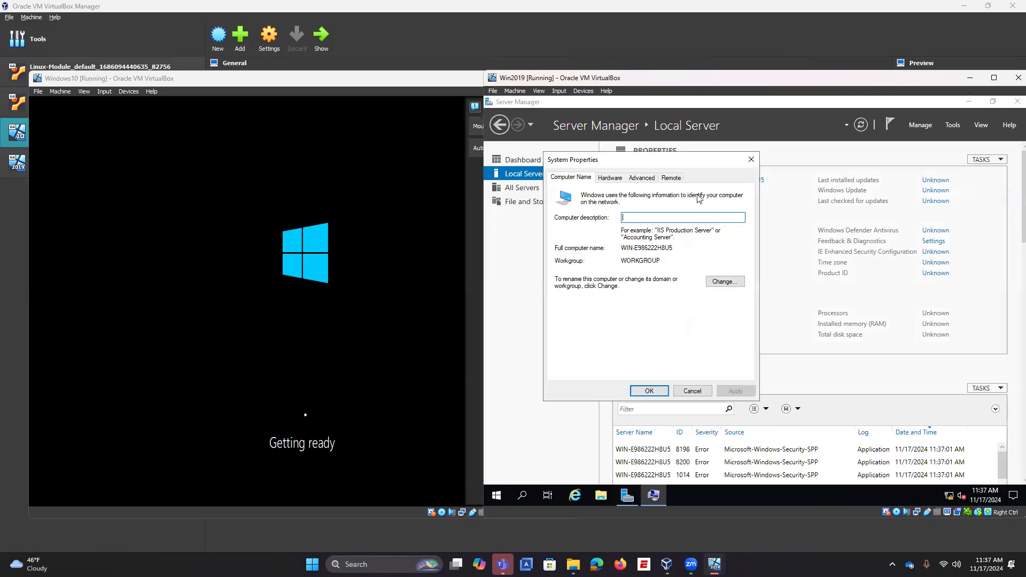
{"action": "left_click", "coordinate": [727, 282]}
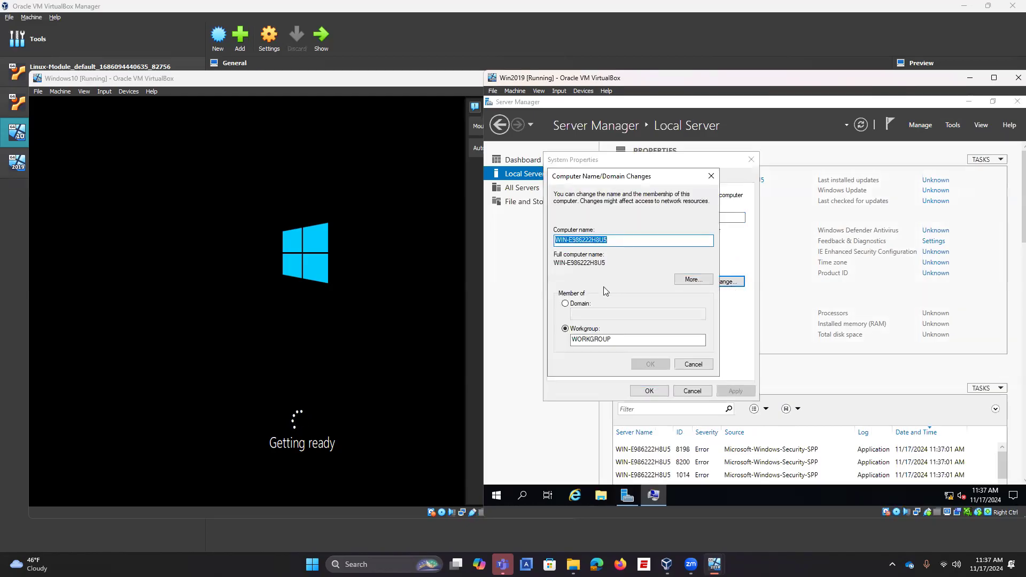
{"action": "type", "text": "w"}
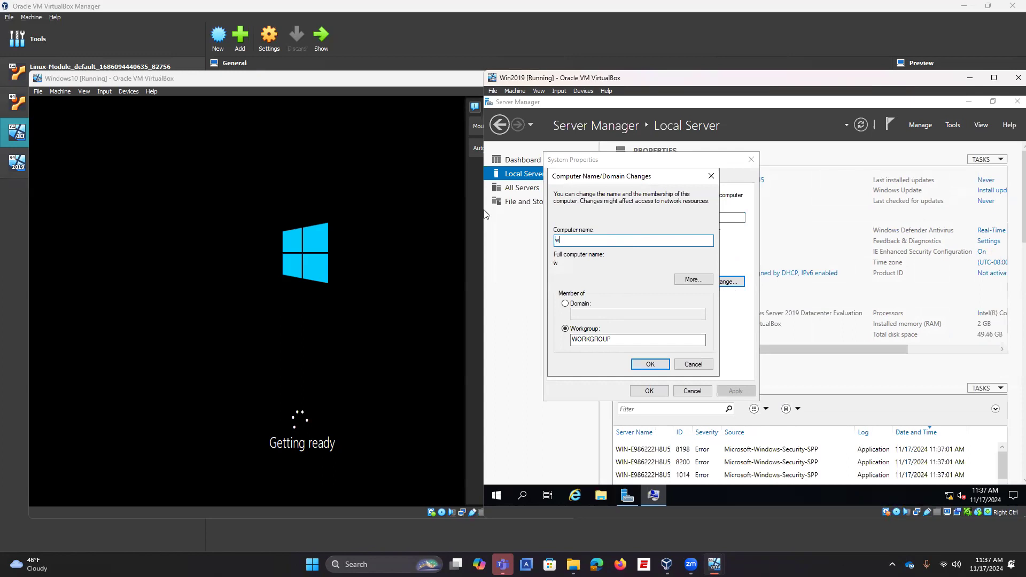
{"action": "type", "text": "in2019"}
{"action": "left_click", "coordinate": [644, 365]}
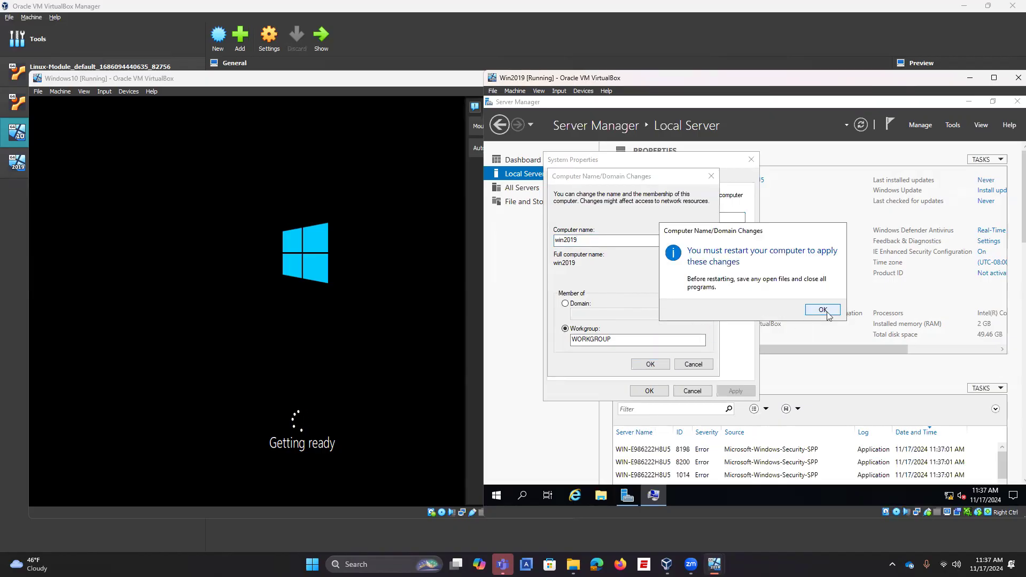
{"action": "left_click", "coordinate": [823, 311]}
{"action": "left_click", "coordinate": [657, 391]}
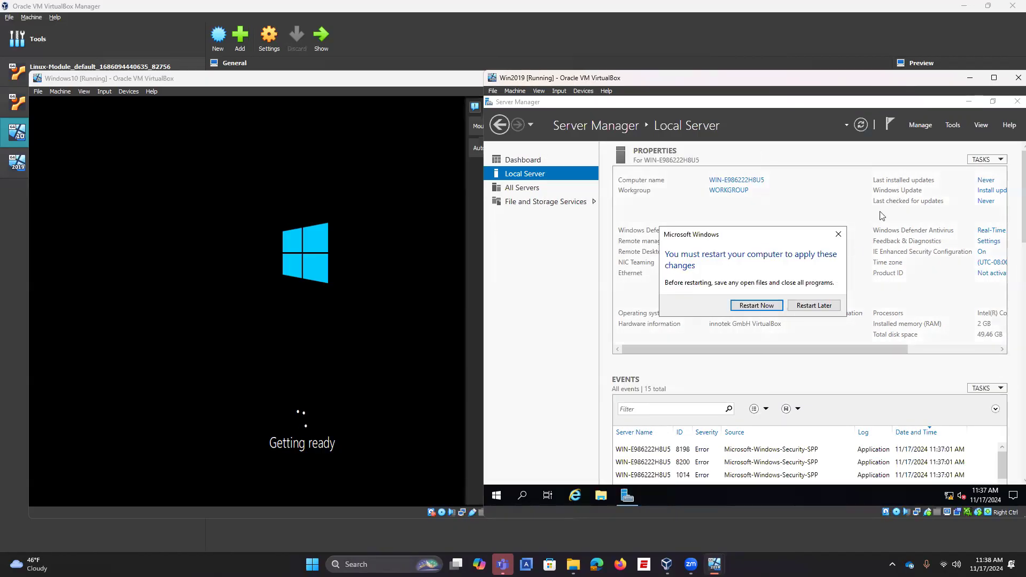
{"action": "left_click", "coordinate": [748, 311]}
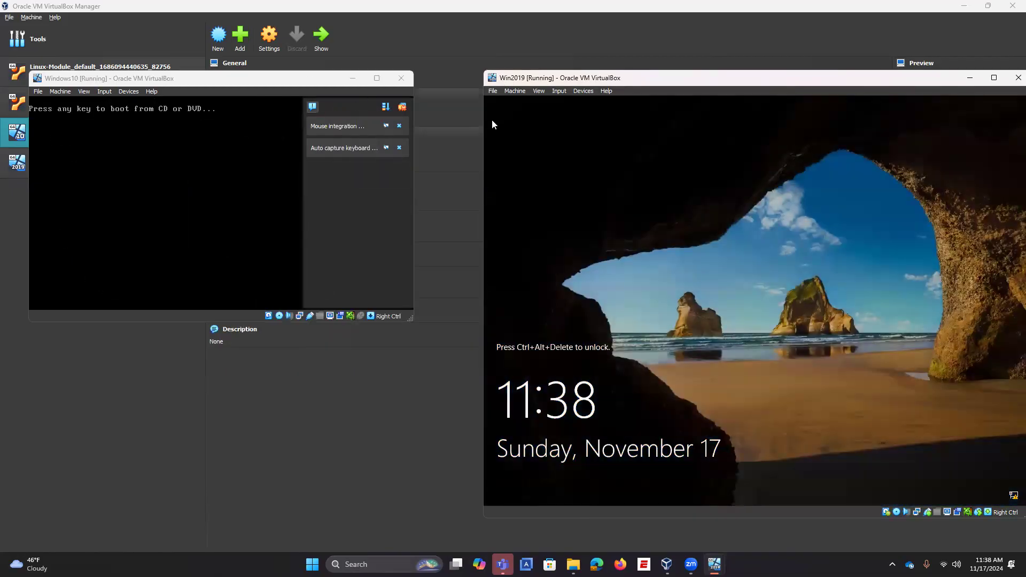
Step: Unlock Win2019 with Ctrl-Alt-Del and the Administrator password, then shift its window slightly left
{"action": "left_click", "coordinate": [561, 92]}
{"action": "mouse_move", "coordinate": [587, 101]}
{"action": "left_click", "coordinate": [703, 130]}
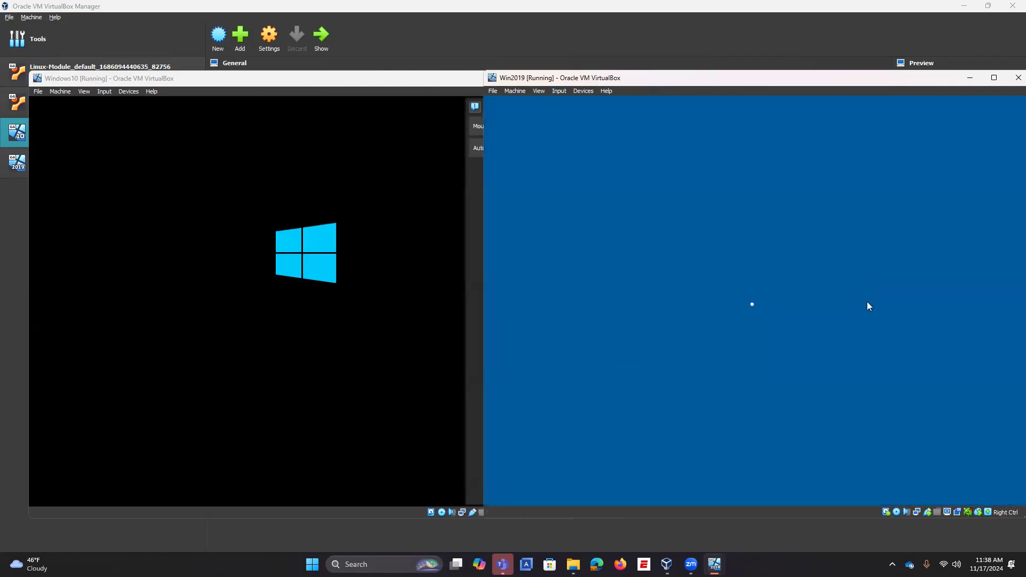
{"action": "type", "text": "P•••••••••"}
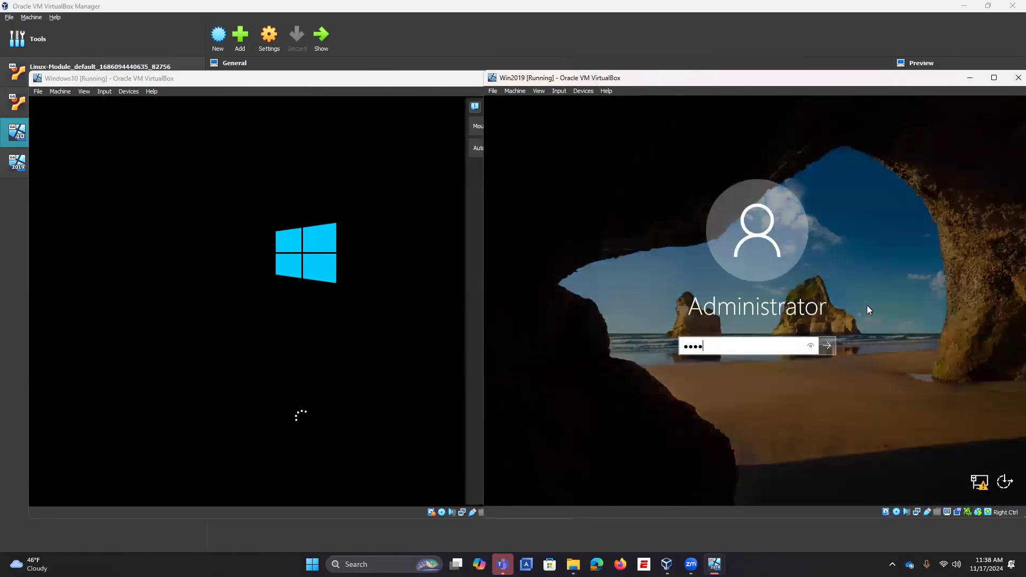
{"action": "key", "text": "Return"}
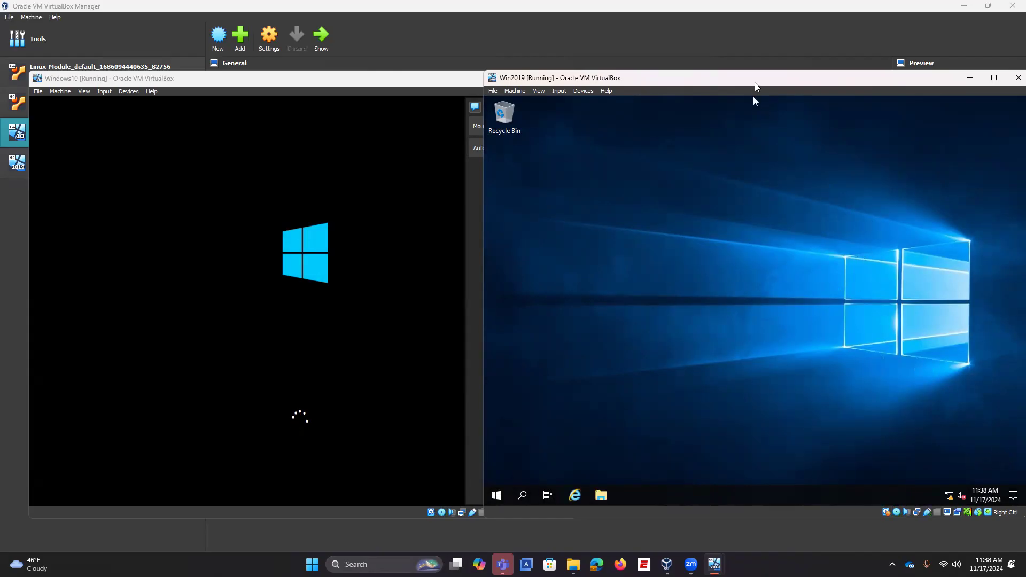
{"action": "left_click_drag", "start_coordinate": [745, 82], "coordinate": [716, 82]}
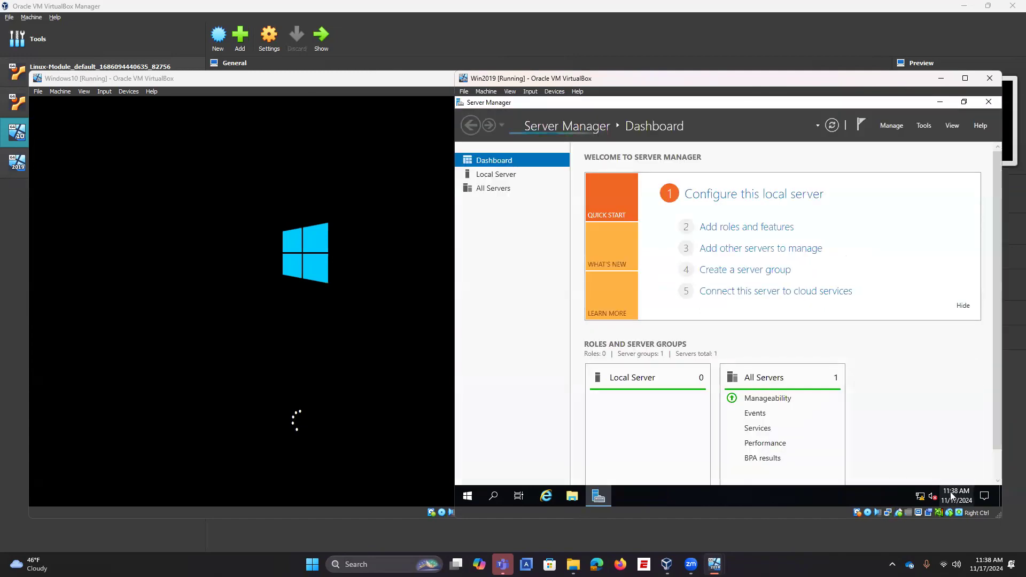
Step: Open the Ethernet adapter's properties from Win2019's Network & Internet settings
{"action": "right_click", "coordinate": [920, 501]}
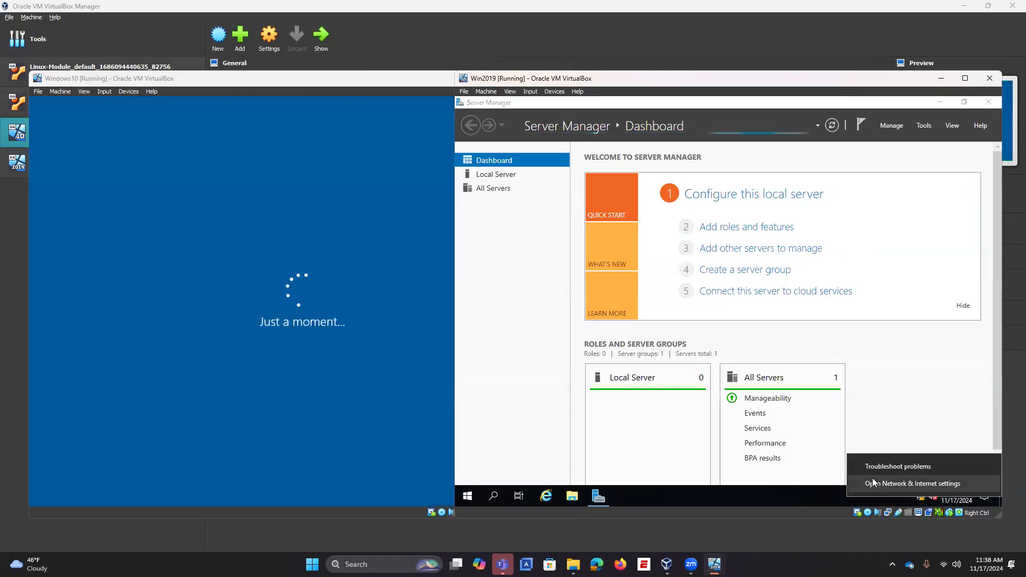
{"action": "left_click", "coordinate": [726, 328]}
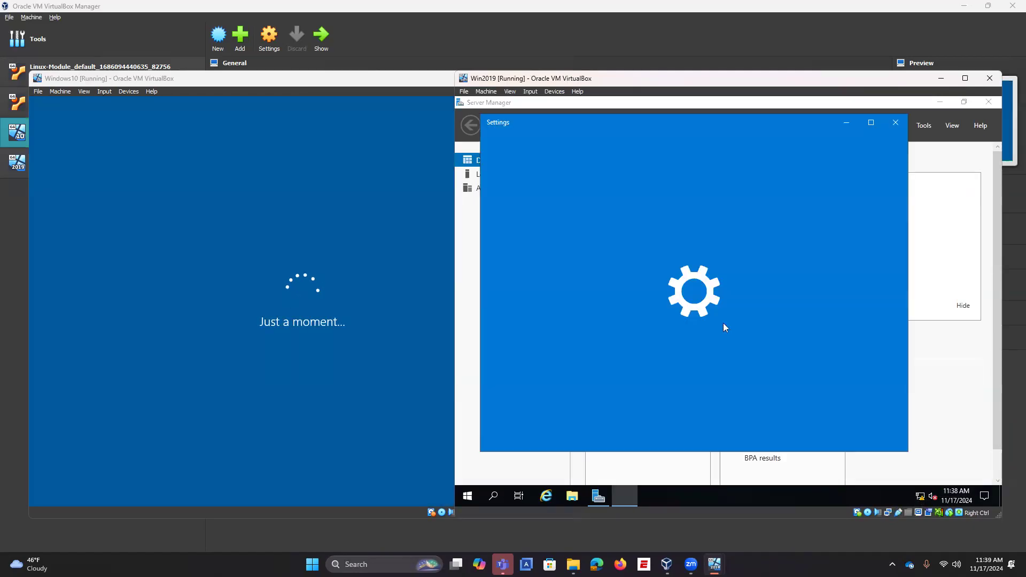
{"action": "left_click", "coordinate": [875, 123]}
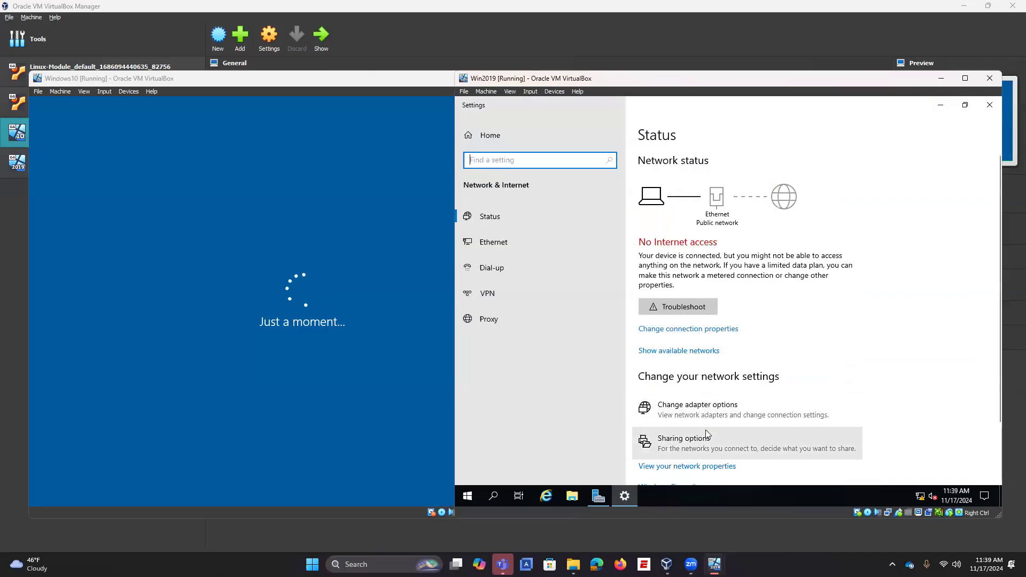
{"action": "left_click", "coordinate": [707, 412]}
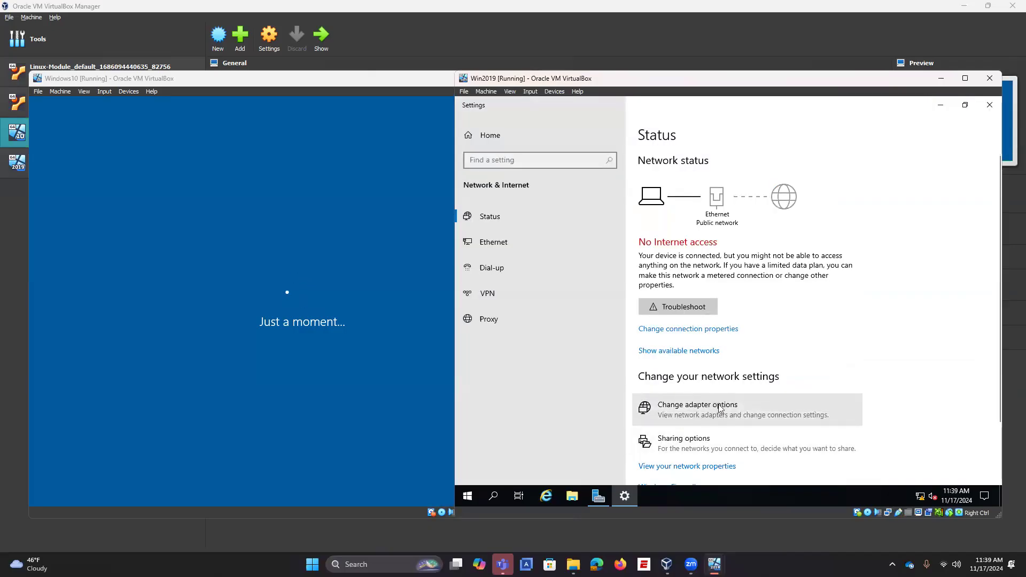
{"action": "left_click", "coordinate": [581, 214]}
{"action": "right_click", "coordinate": [581, 214]}
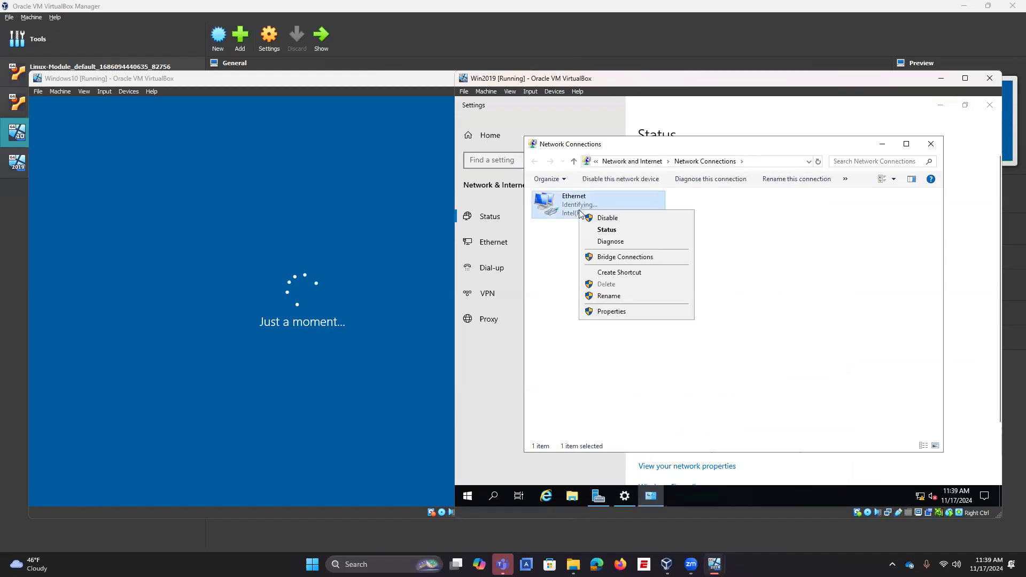
{"action": "left_click", "coordinate": [611, 311]}
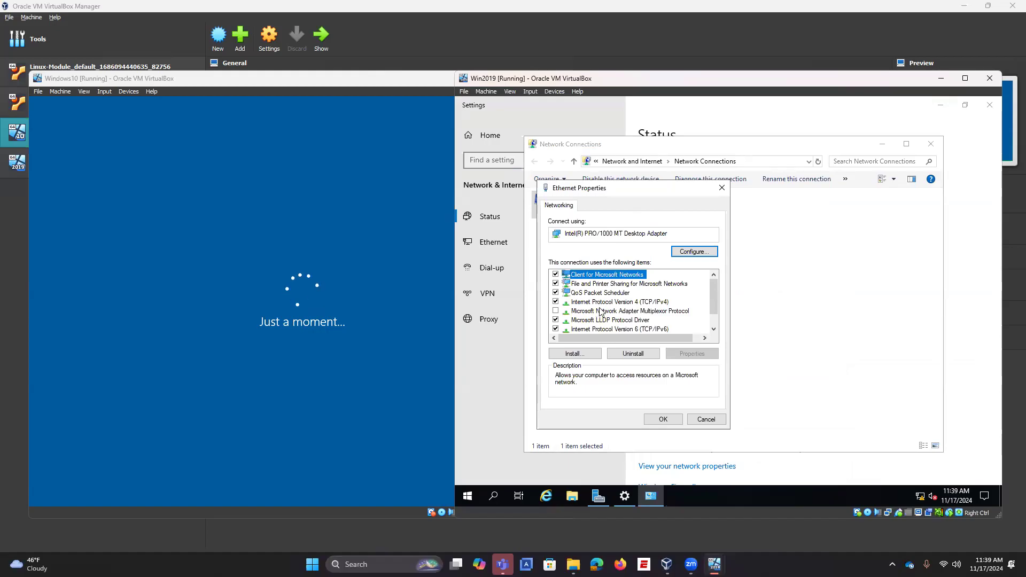
Step: Set TCP/IPv4 to static IP 192.168.0.10, mask 255.255.255.0, gateway 192.168.0.10
{"action": "left_click", "coordinate": [601, 302]}
{"action": "left_click", "coordinate": [682, 355]}
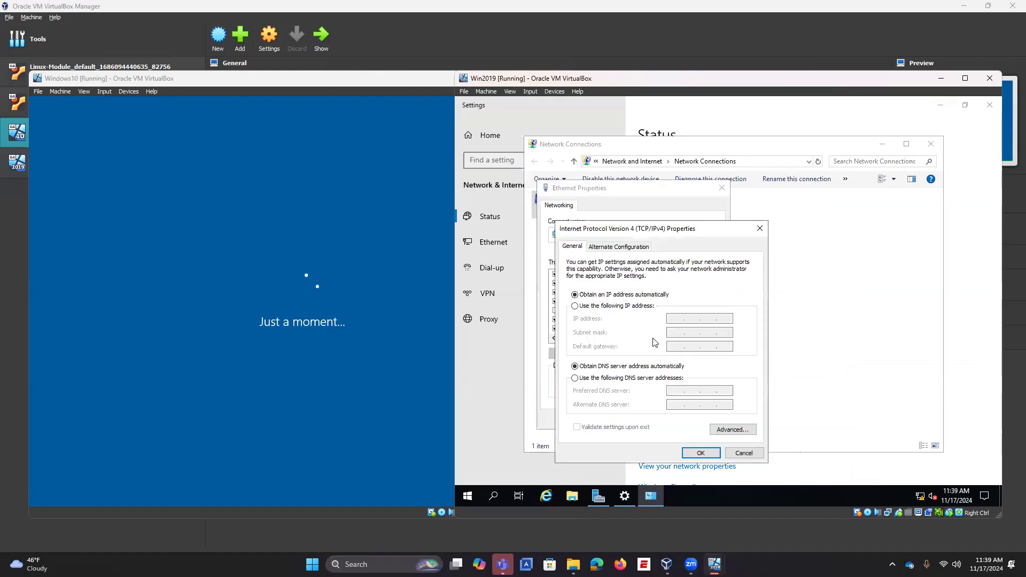
{"action": "left_click", "coordinate": [599, 306]}
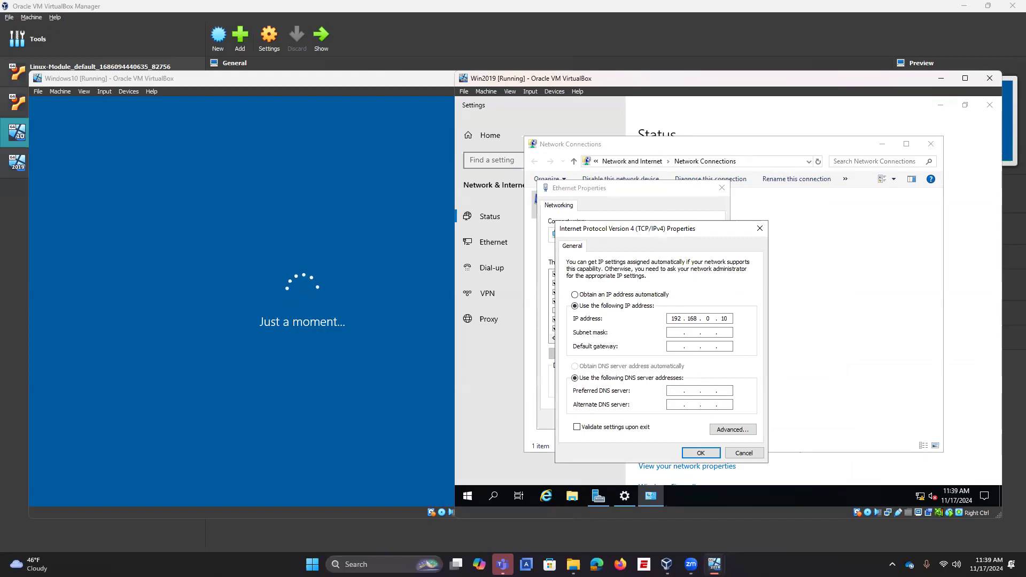
{"action": "left_click", "coordinate": [679, 335]}
{"action": "left_click", "coordinate": [700, 452]}
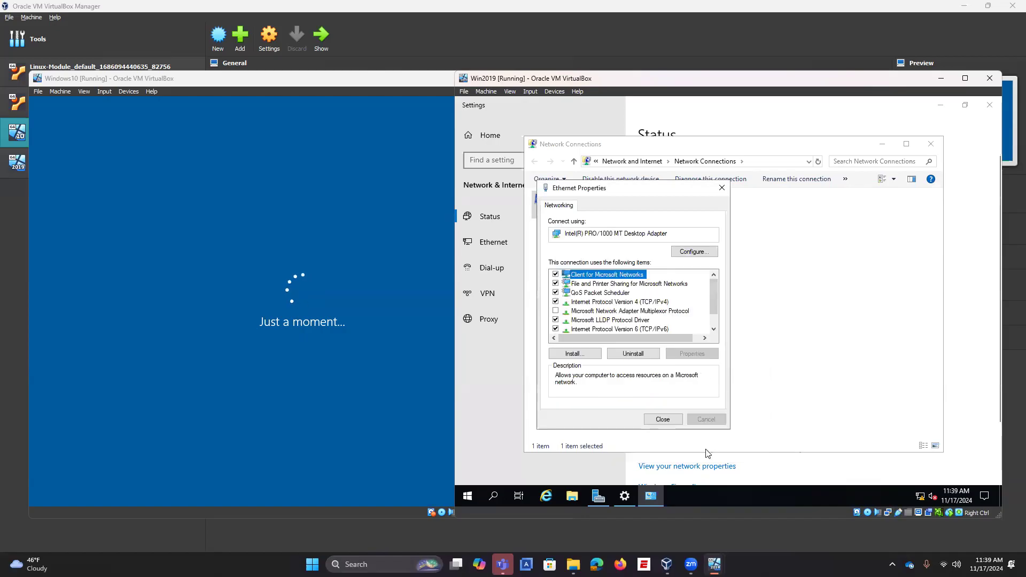
{"action": "left_click", "coordinate": [663, 419]}
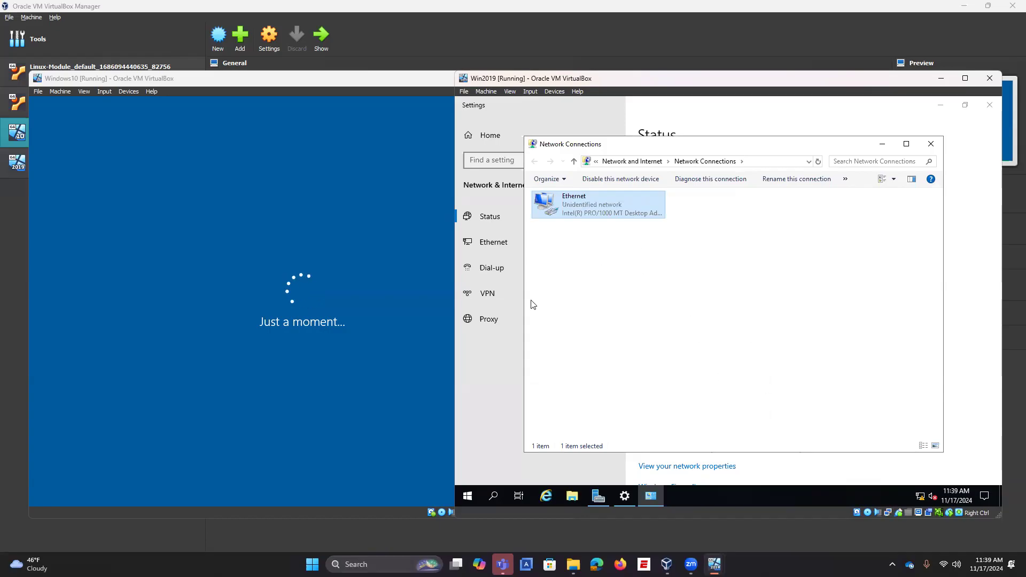
{"action": "left_click", "coordinate": [505, 351]}
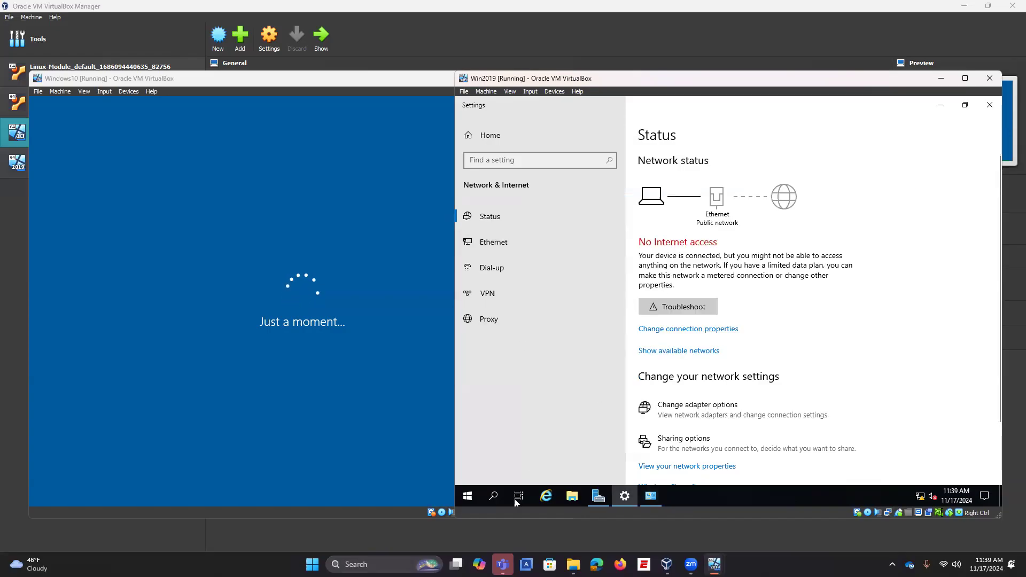
Step: Search for 'ipco' on Win2019, then switch over to the Windows10 VM
{"action": "left_click", "coordinate": [495, 497]}
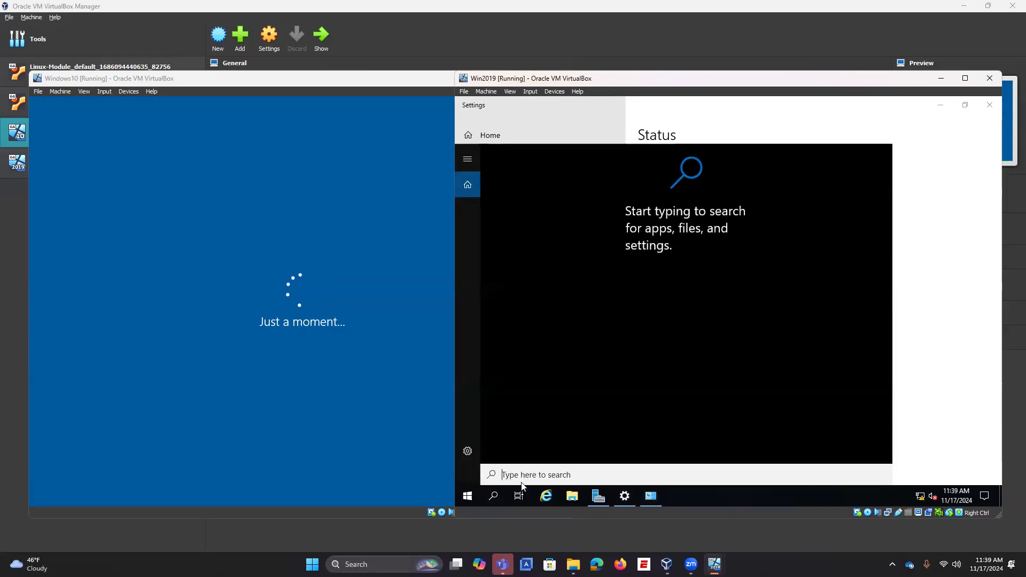
{"action": "type", "text": "ipco"}
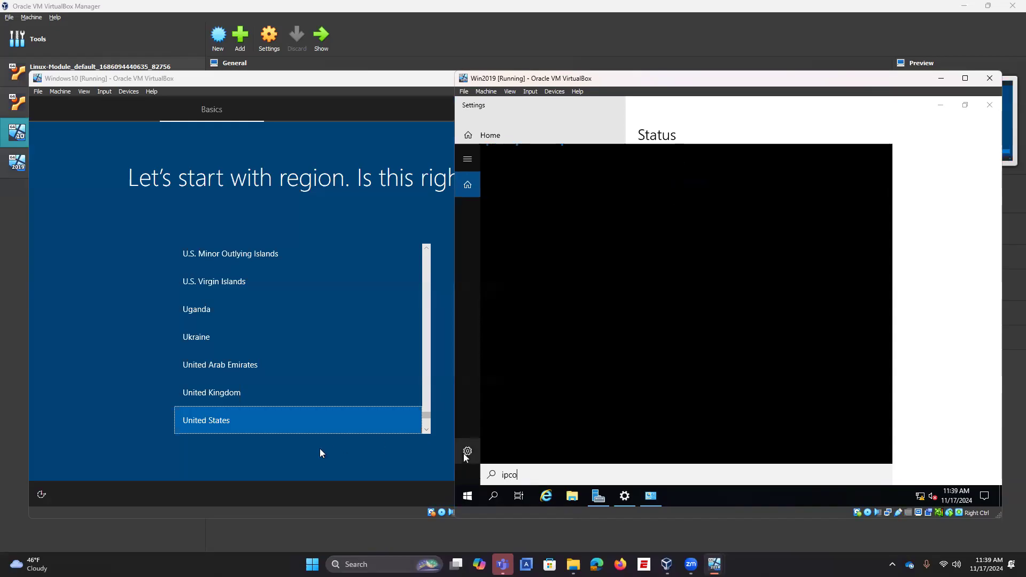
{"action": "left_click", "coordinate": [264, 427]}
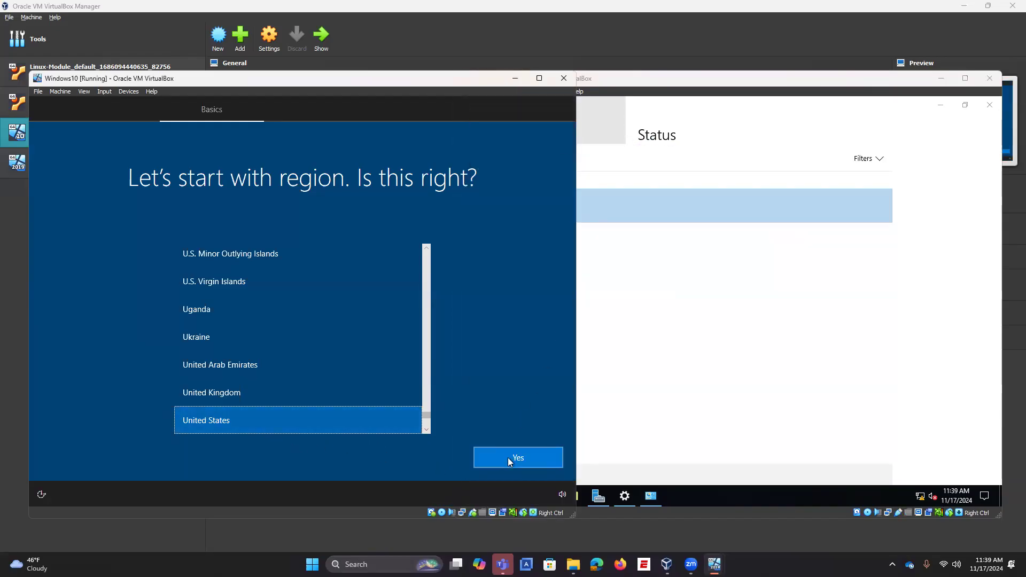
Step: Confirm United States region and US keyboard, skip a second layout, and continue with limited offline setup
{"action": "left_click", "coordinate": [508, 457]}
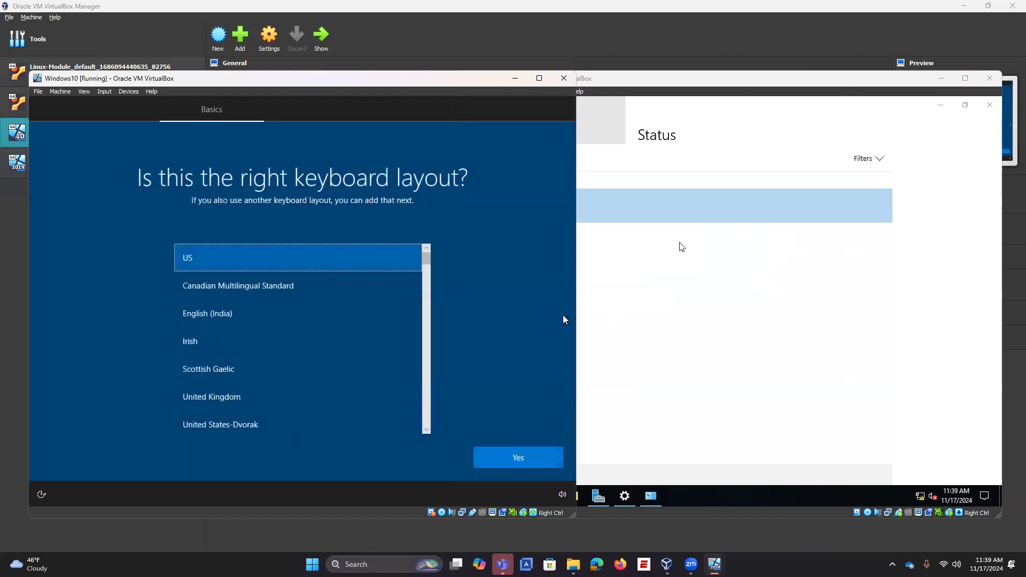
{"action": "left_click", "coordinate": [539, 459]}
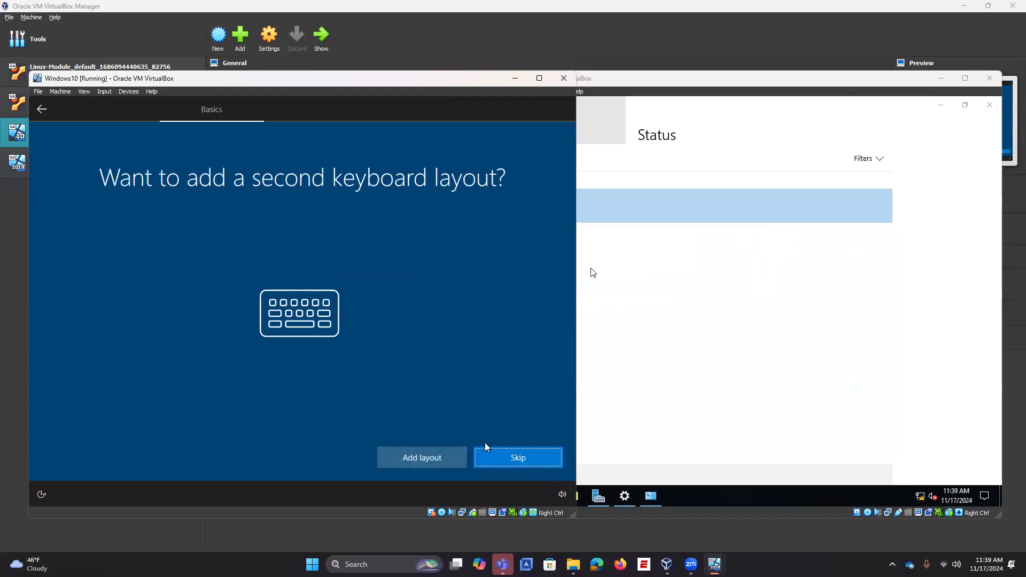
{"action": "left_click", "coordinate": [491, 461]}
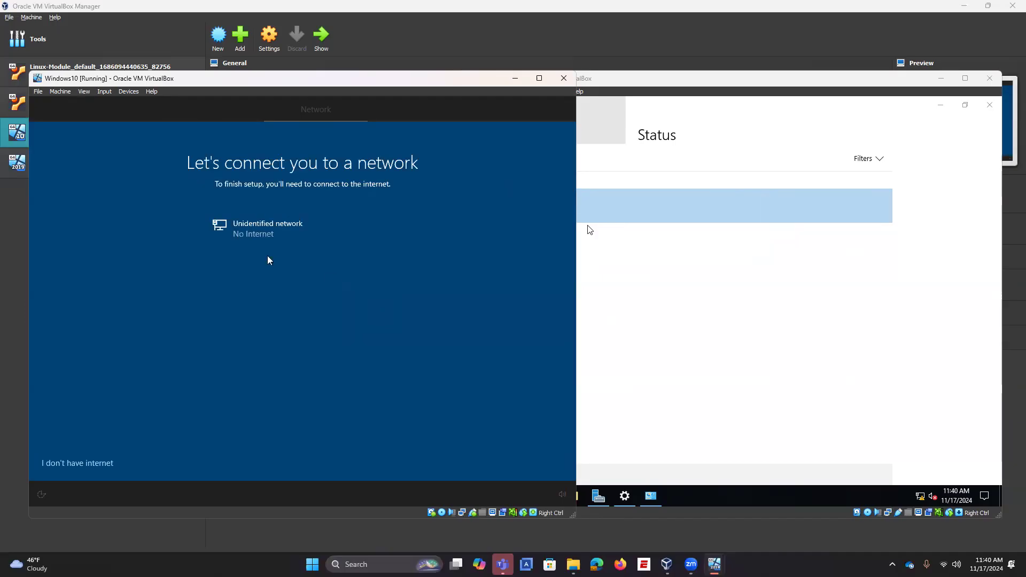
{"action": "left_click", "coordinate": [104, 464]}
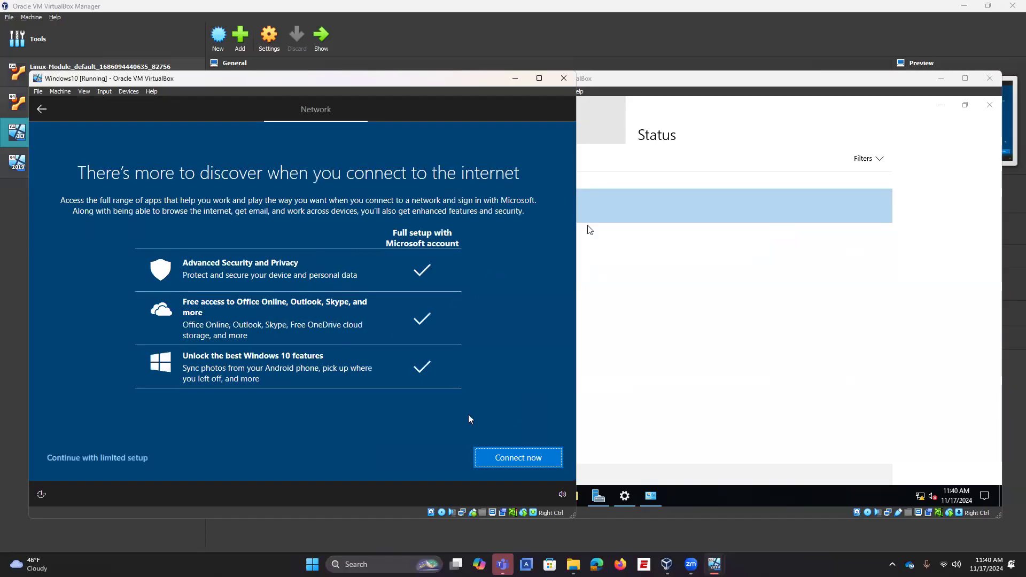
{"action": "left_click", "coordinate": [128, 458]}
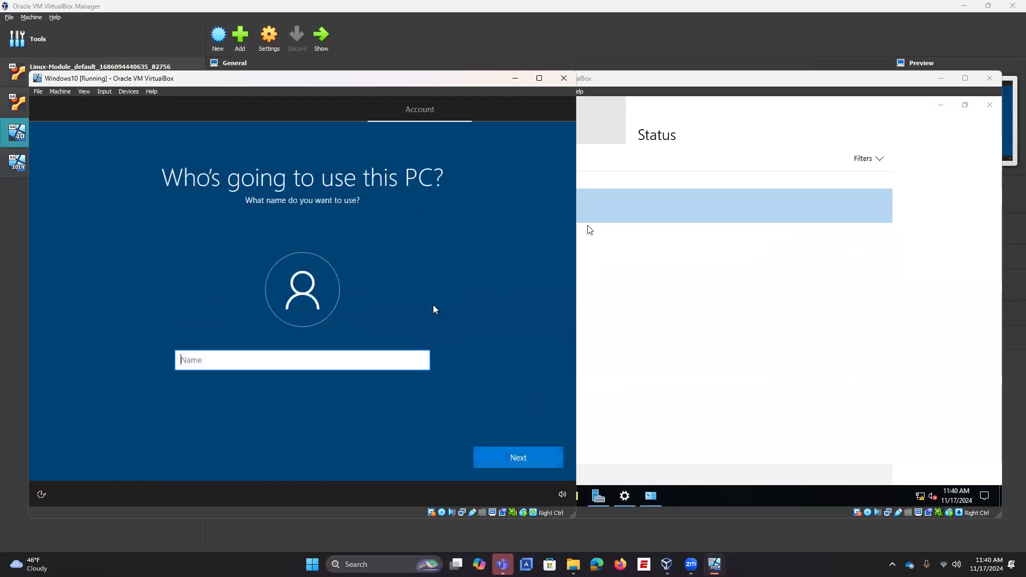
Step: Enter the account name 'instructor', then type and confirm the account password
{"action": "left_click", "coordinate": [304, 360]}
{"action": "type", "text": "instructor"}
{"action": "left_click", "coordinate": [513, 459]}
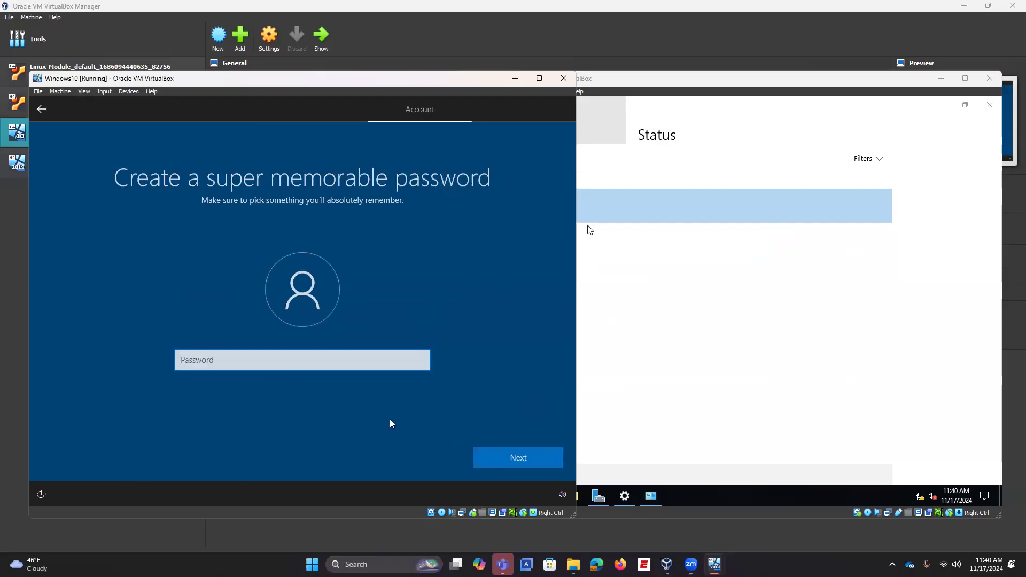
{"action": "type", "text": "••"}
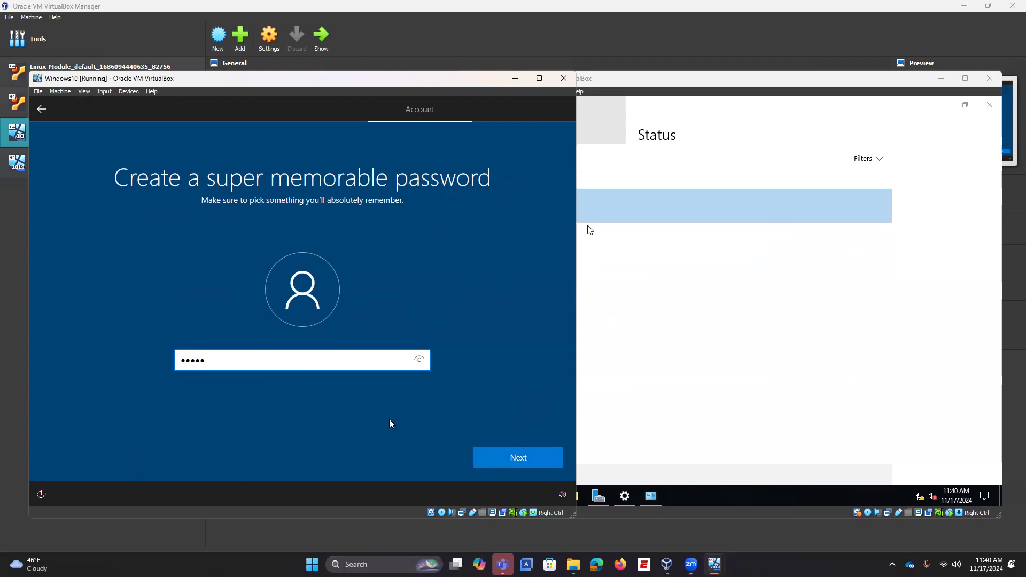
{"action": "left_click", "coordinate": [544, 462]}
{"action": "type", "text": "•••••"}
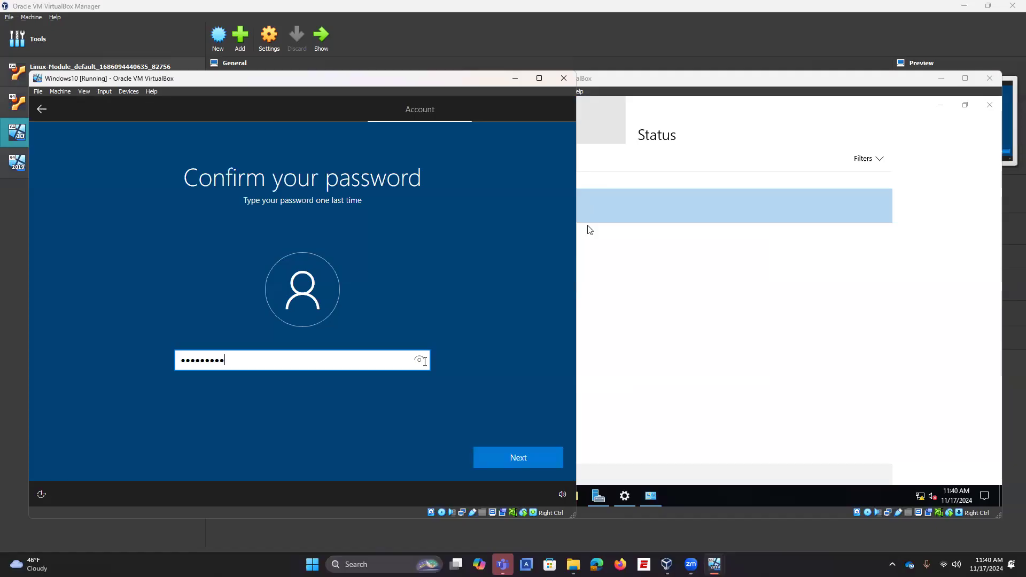
{"action": "left_click", "coordinate": [509, 455]}
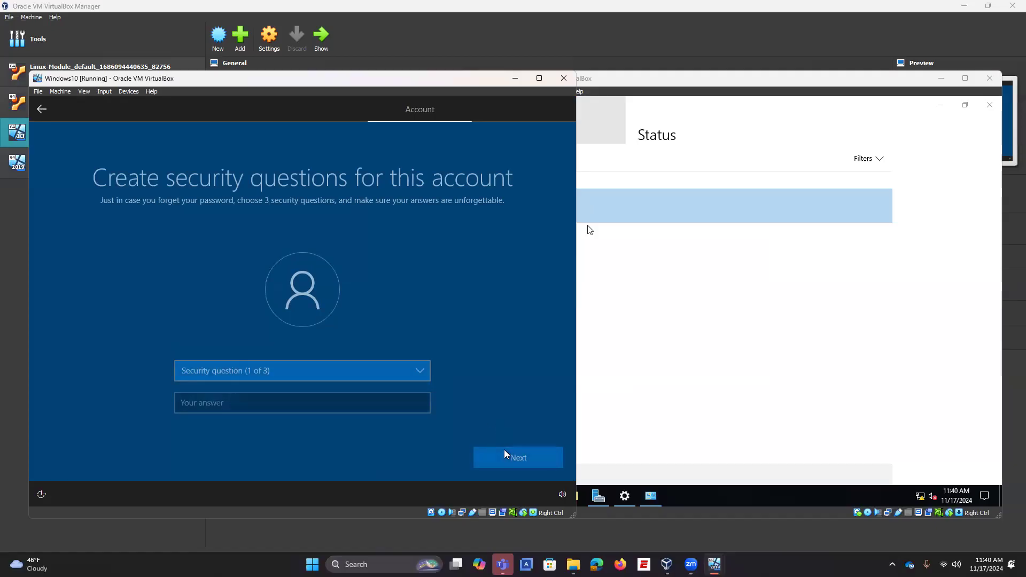
Step: Pick the first pet, birth city and parents-met city security questions and answer each
{"action": "left_click", "coordinate": [287, 378]}
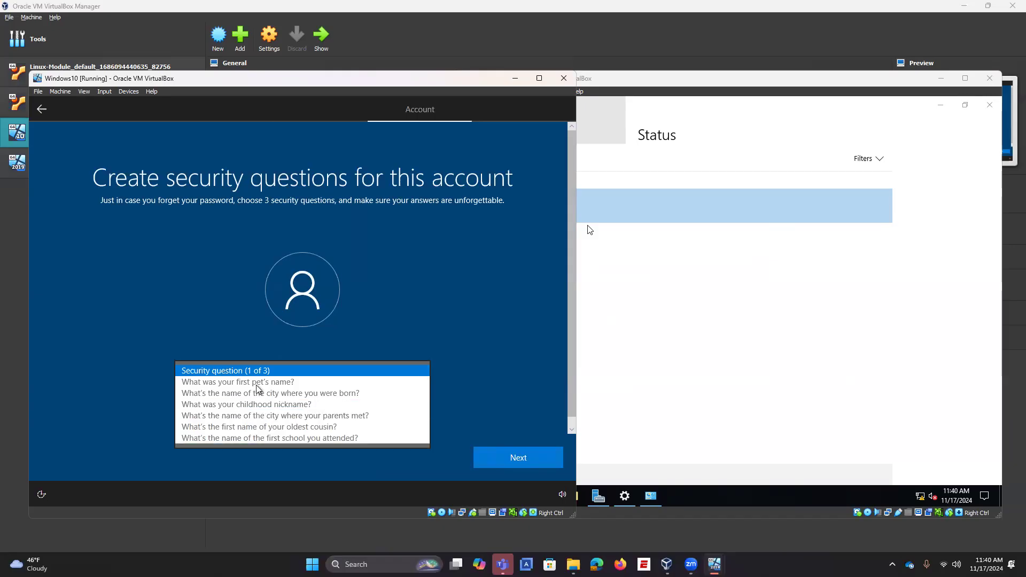
{"action": "left_click", "coordinate": [251, 381]}
{"action": "left_click", "coordinate": [249, 402]}
{"action": "type", "text": "pet"}
{"action": "left_click", "coordinate": [496, 463]}
{"action": "left_click", "coordinate": [314, 370]}
{"action": "left_click", "coordinate": [291, 382]}
{"action": "left_click", "coordinate": [262, 401]}
{"action": "type", "text": "cit"}
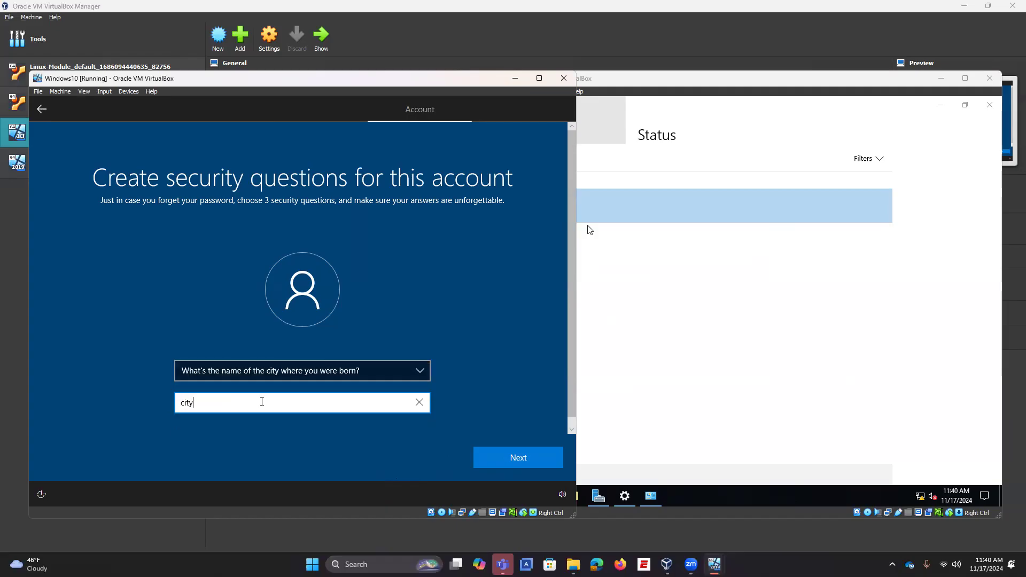
{"action": "left_click", "coordinate": [492, 458]}
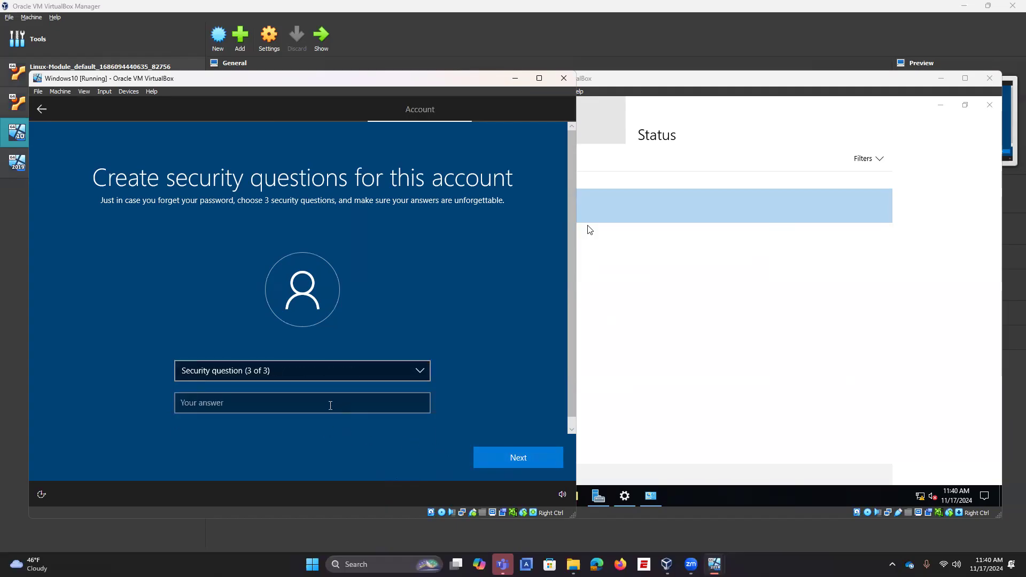
{"action": "left_click", "coordinate": [294, 372]}
{"action": "left_click", "coordinate": [287, 394]}
{"action": "left_click", "coordinate": [284, 404]}
{"action": "type", "text": "parents"}
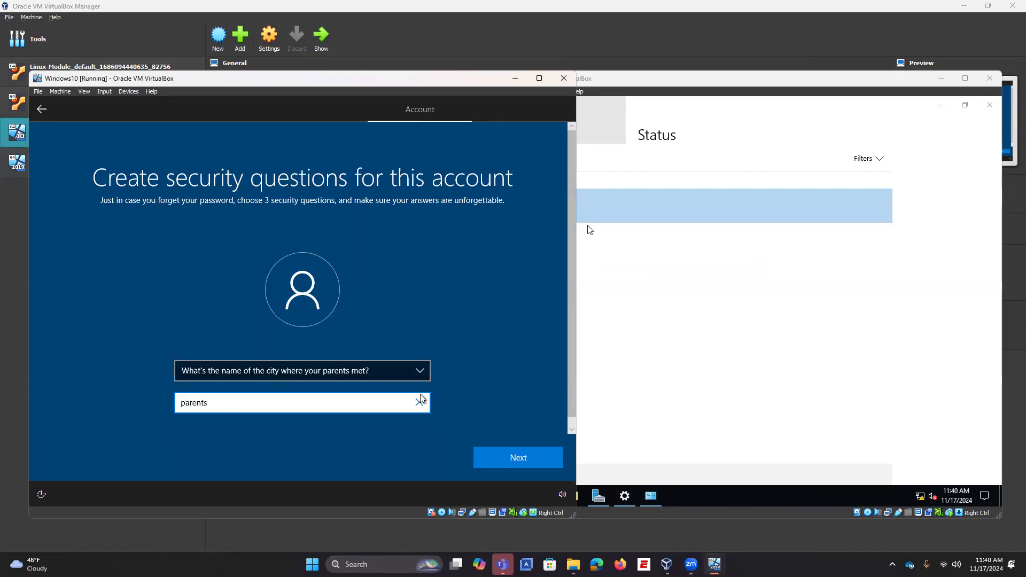
{"action": "left_click", "coordinate": [486, 457]}
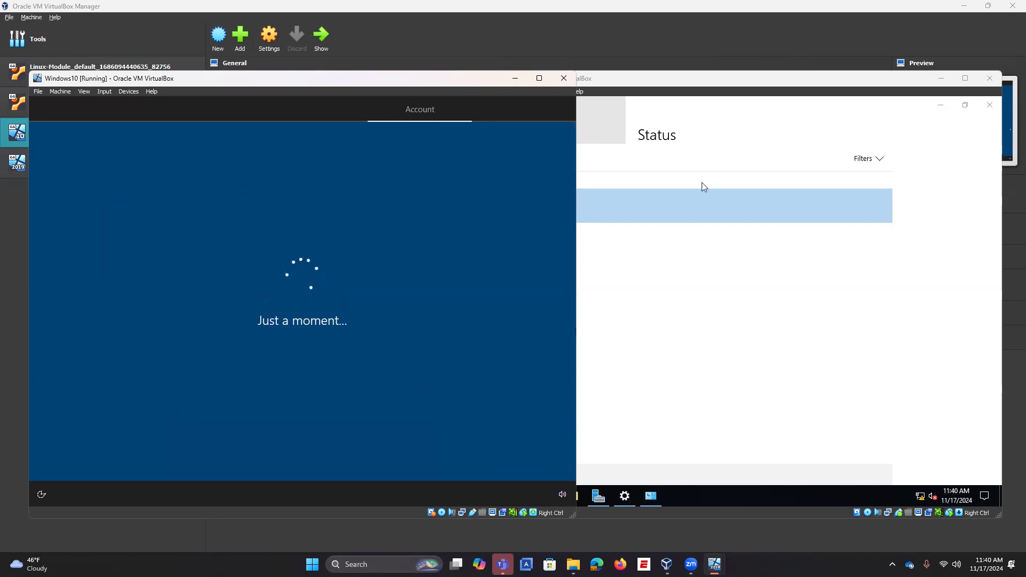
Step: Run ipconfig in an administrator command prompt on Win2019
{"action": "left_click", "coordinate": [709, 208]}
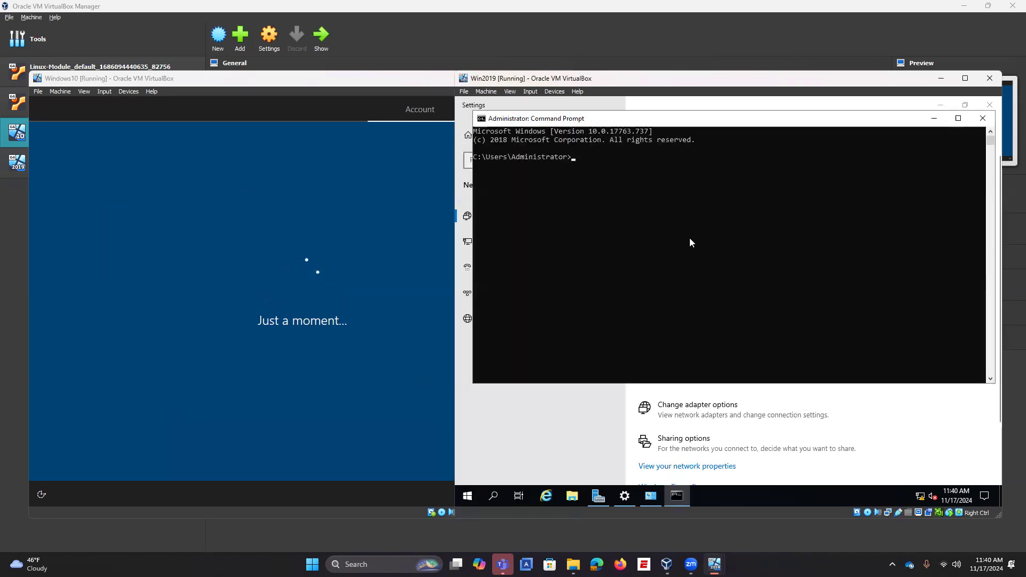
{"action": "type", "text": "ipconfig"}
{"action": "key", "text": "Return"}
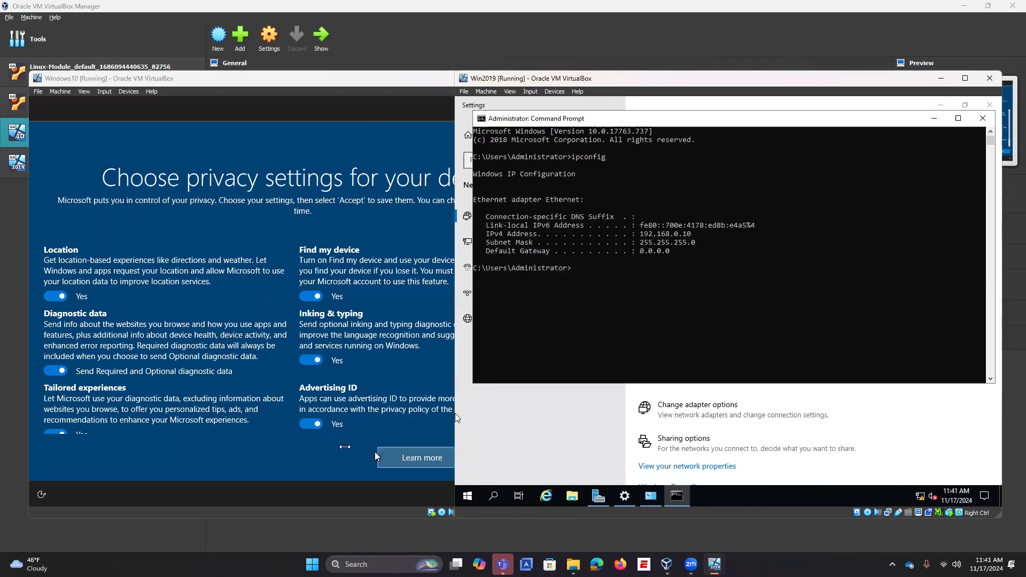
Step: Turn off all Windows10 privacy options, accept them, and decline Cortana with Not now
{"action": "left_click", "coordinate": [311, 424]}
{"action": "left_click", "coordinate": [311, 361]}
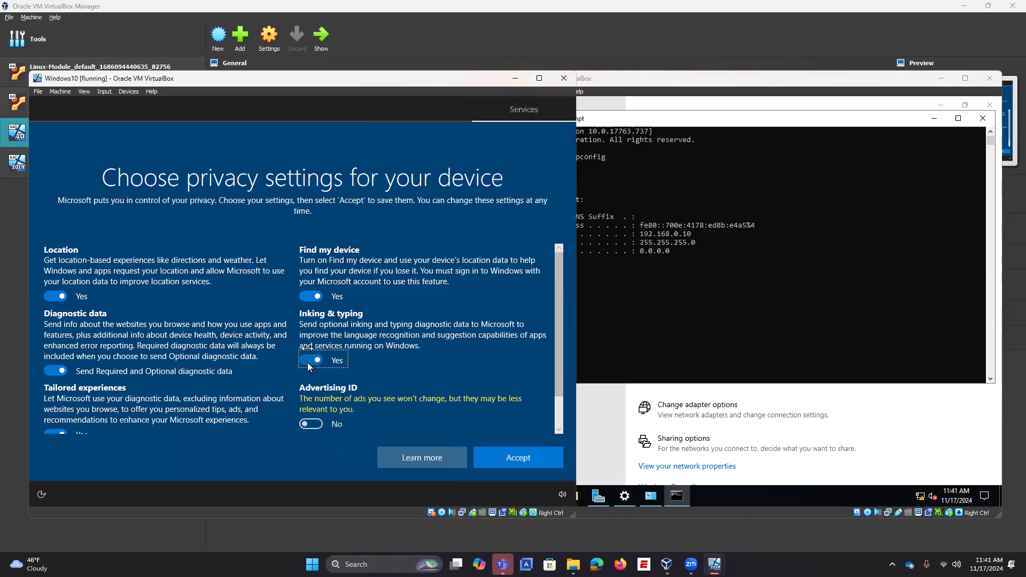
{"action": "left_click", "coordinate": [311, 296]}
{"action": "left_click", "coordinate": [56, 297]}
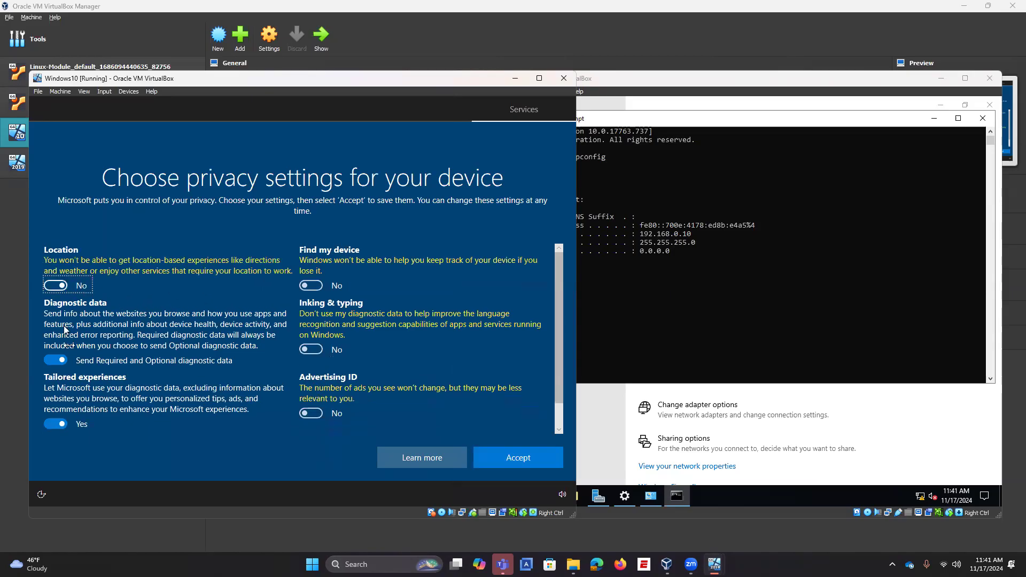
{"action": "left_click", "coordinate": [55, 360]}
{"action": "left_click", "coordinate": [56, 424]}
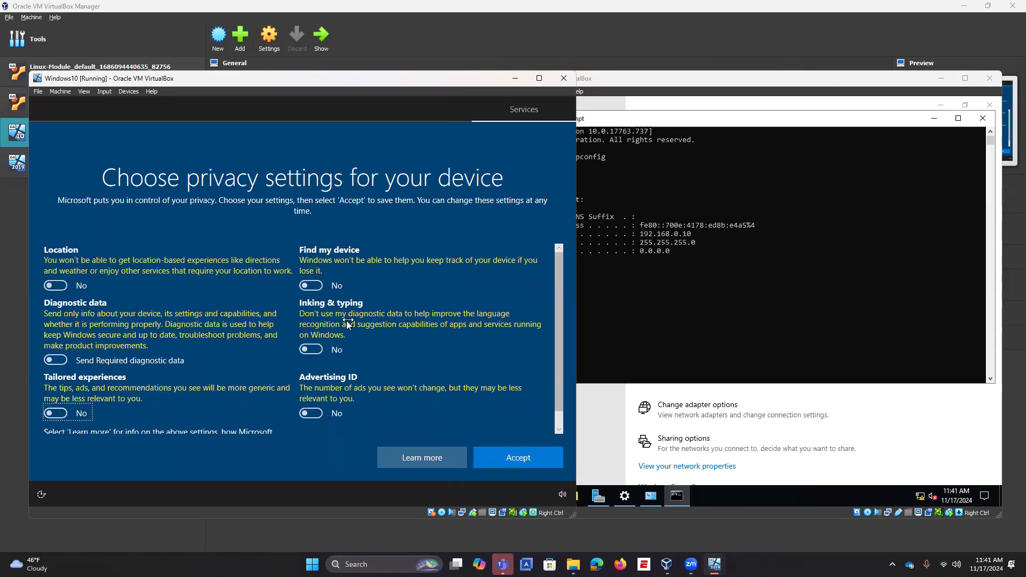
{"action": "scroll", "coordinate": [348, 321], "scroll_direction": "down", "scroll_amount": 2}
{"action": "left_click", "coordinate": [492, 453]}
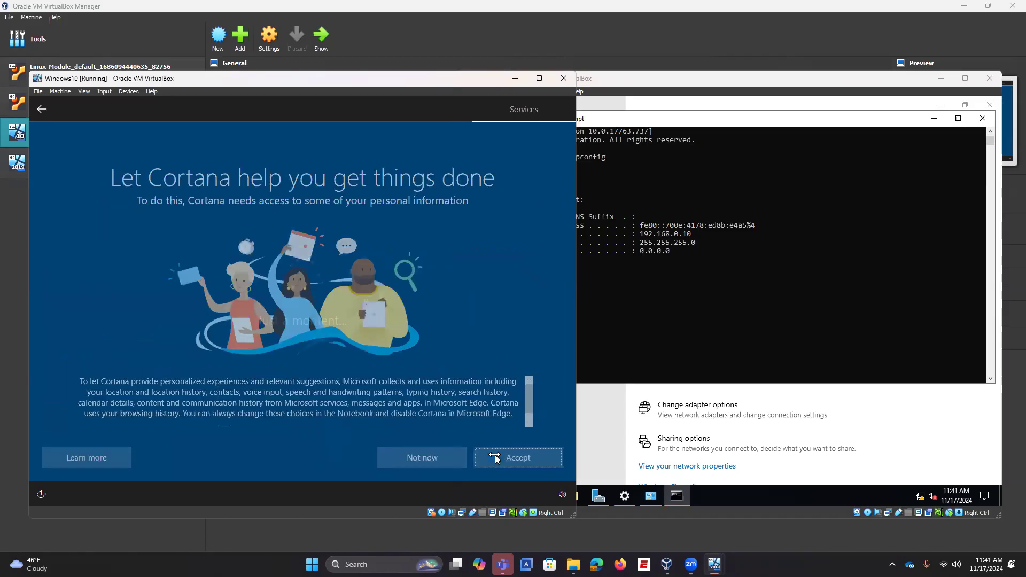
{"action": "left_click", "coordinate": [412, 461]}
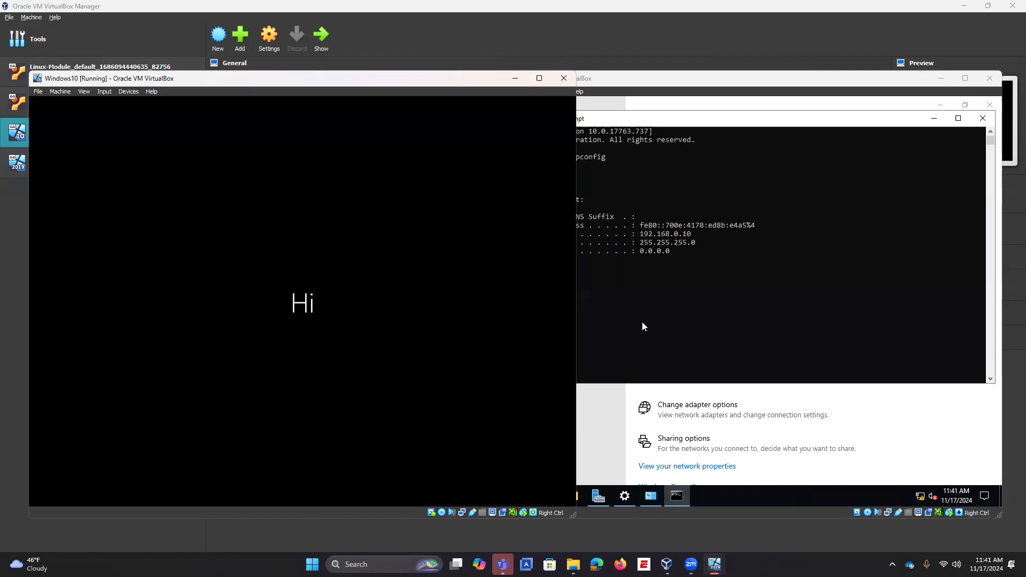
Step: Close Win2019's network Settings and launch Windows PowerShell (Admin) from the Start right-click menu
{"action": "left_click", "coordinate": [608, 421]}
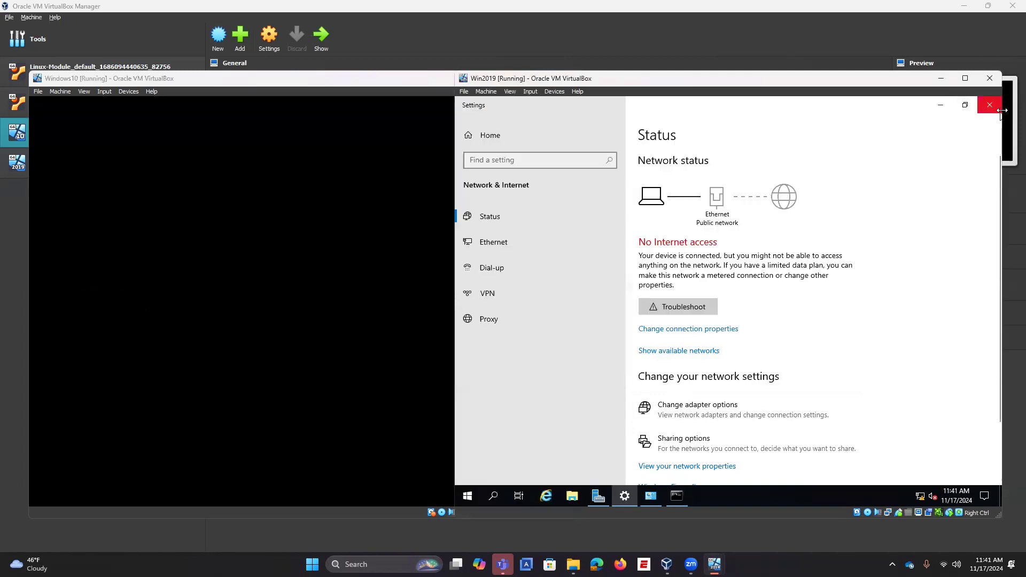
{"action": "left_click", "coordinate": [990, 105]}
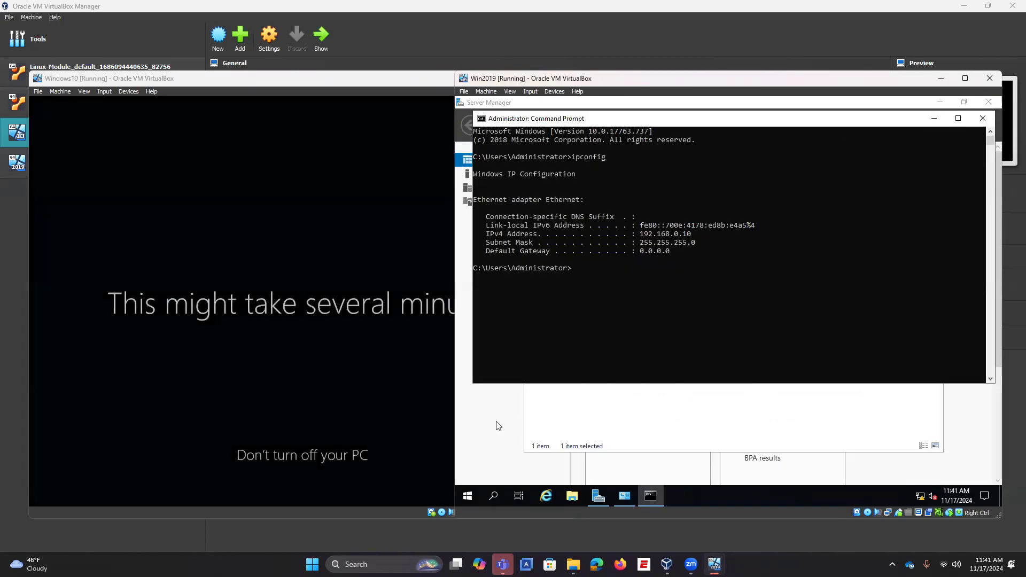
{"action": "left_click", "coordinate": [497, 426]}
{"action": "left_click", "coordinate": [900, 129]}
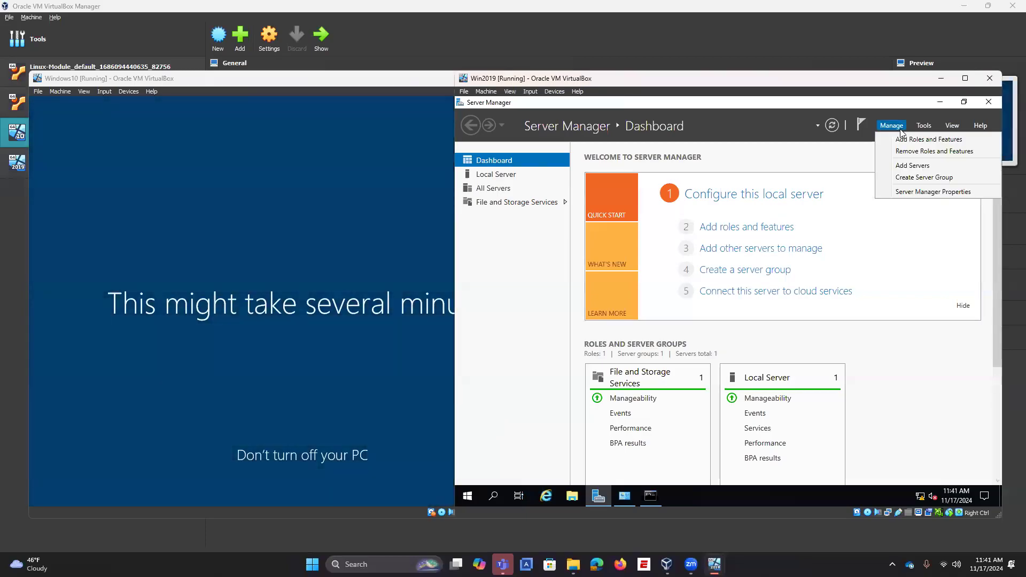
{"action": "left_click", "coordinate": [466, 497]}
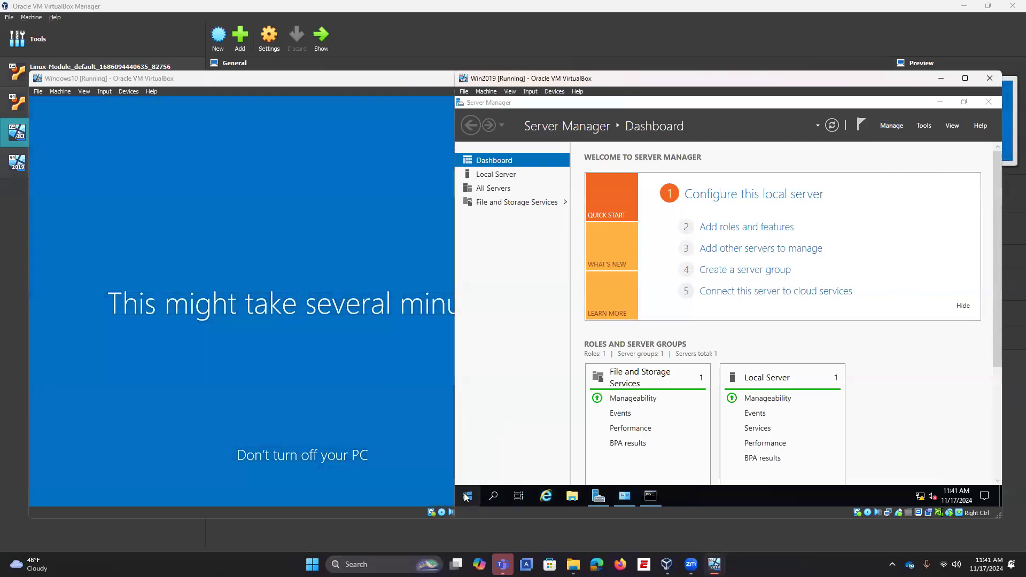
{"action": "right_click", "coordinate": [467, 497]}
{"action": "left_click", "coordinate": [525, 348]}
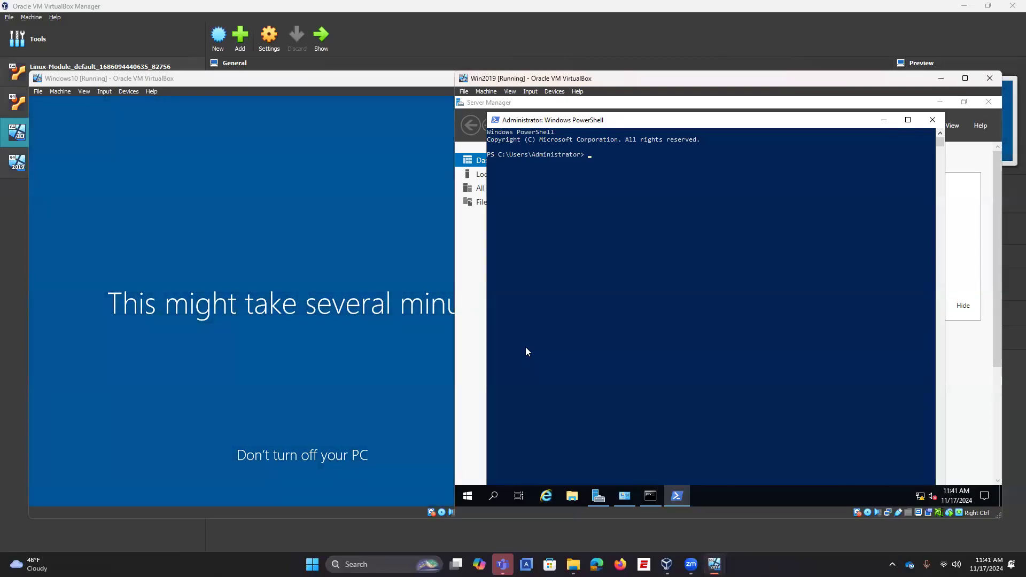
Step: Run Add-WindowsFeature DirectAccess-VPN,Routing -IncludeManagementTools in the Win2019 PowerShell
{"action": "type", "text": "Add0"}
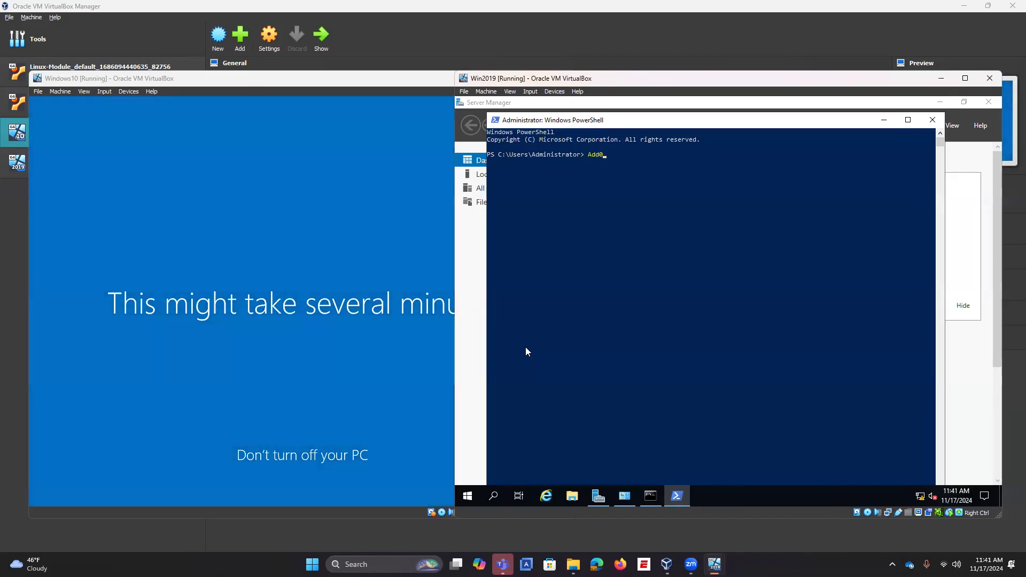
{"action": "key", "text": "BackSpace"}
{"action": "type", "text": "-Windows"}
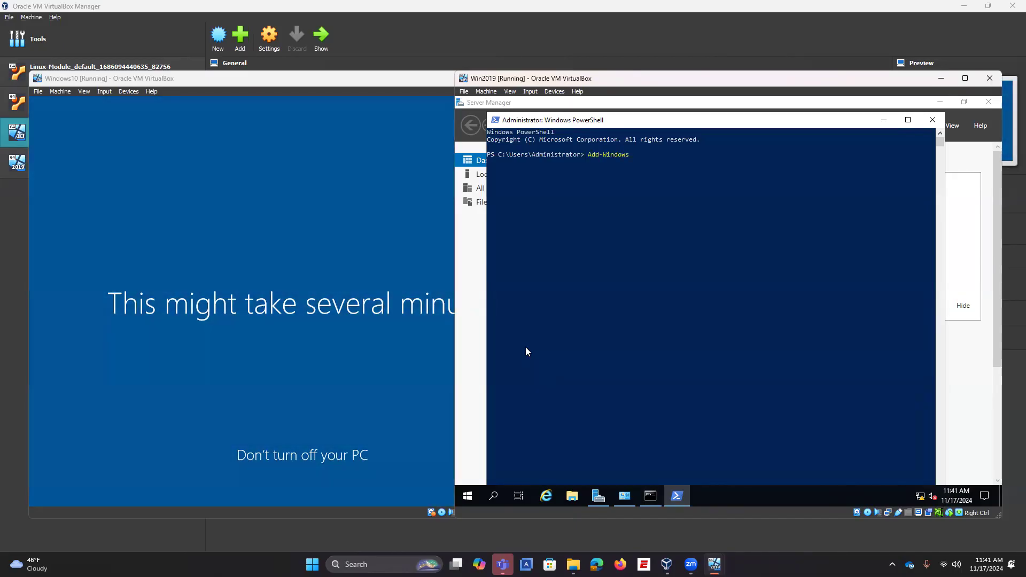
{"action": "type", "text": "Feature"}
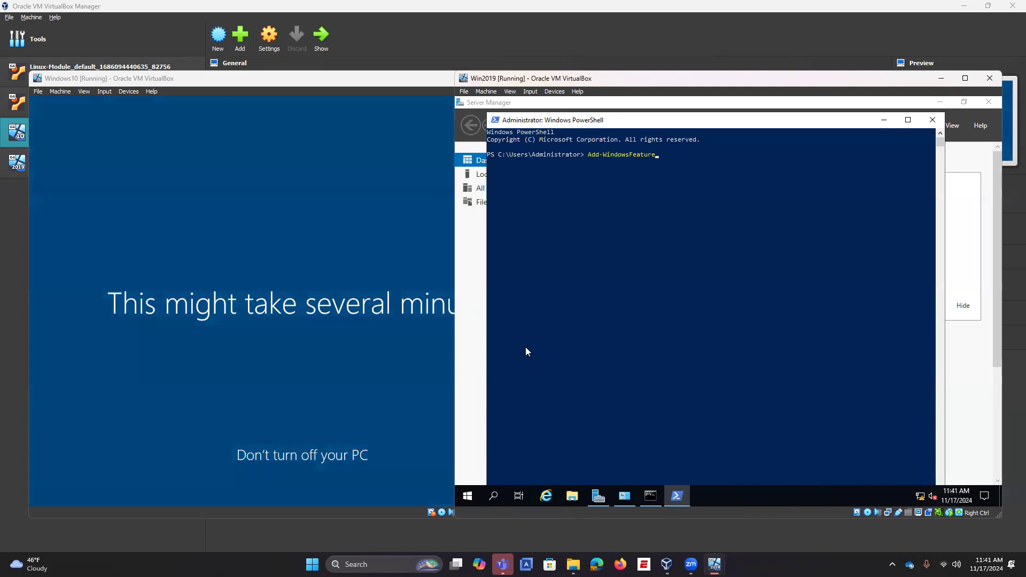
{"action": "type", "text": " DirectAccess-VPN,Routing"}
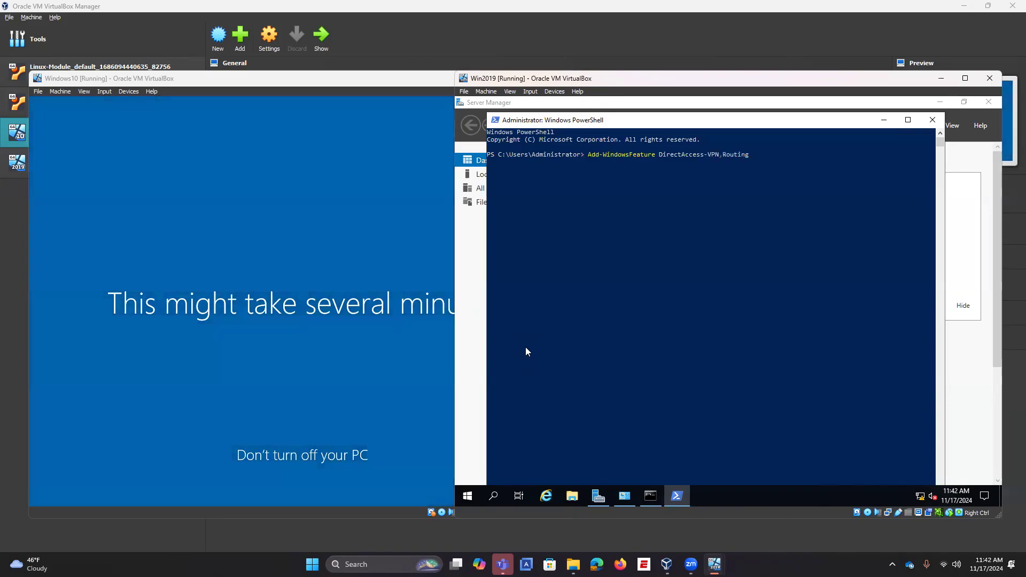
{"action": "type", "text": " -IncludeManagementTools"}
{"action": "key", "text": "Return"}
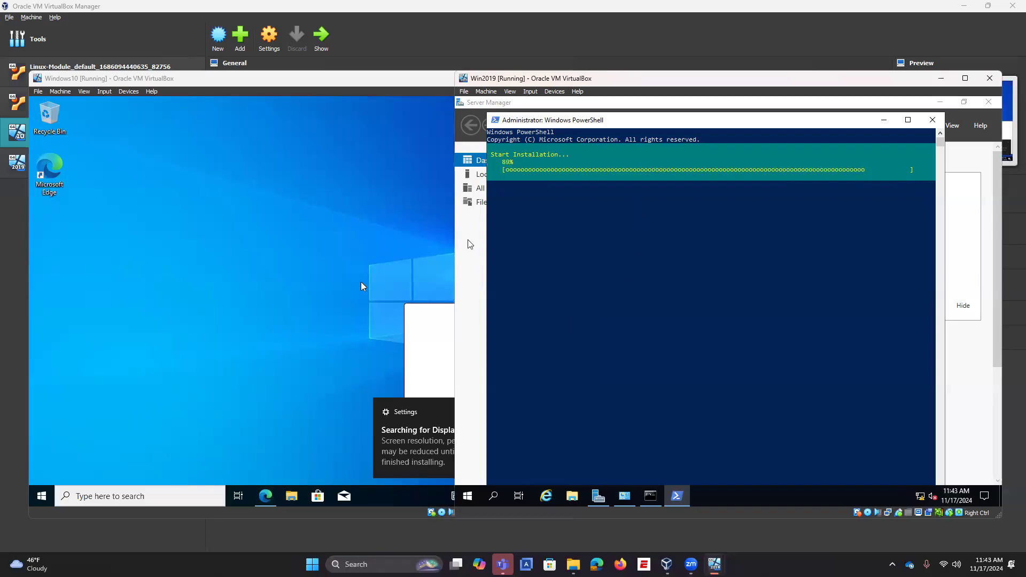
Step: Open Network & Internet settings from the Windows10 VM's taskbar network icon
{"action": "left_click", "coordinate": [366, 382]}
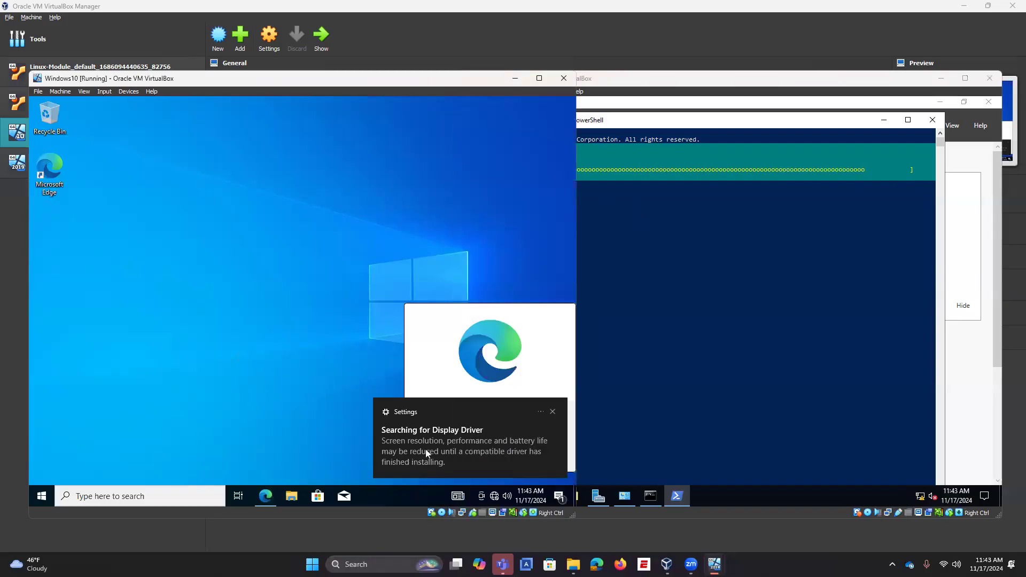
{"action": "right_click", "coordinate": [494, 497]}
{"action": "left_click", "coordinate": [480, 484]}
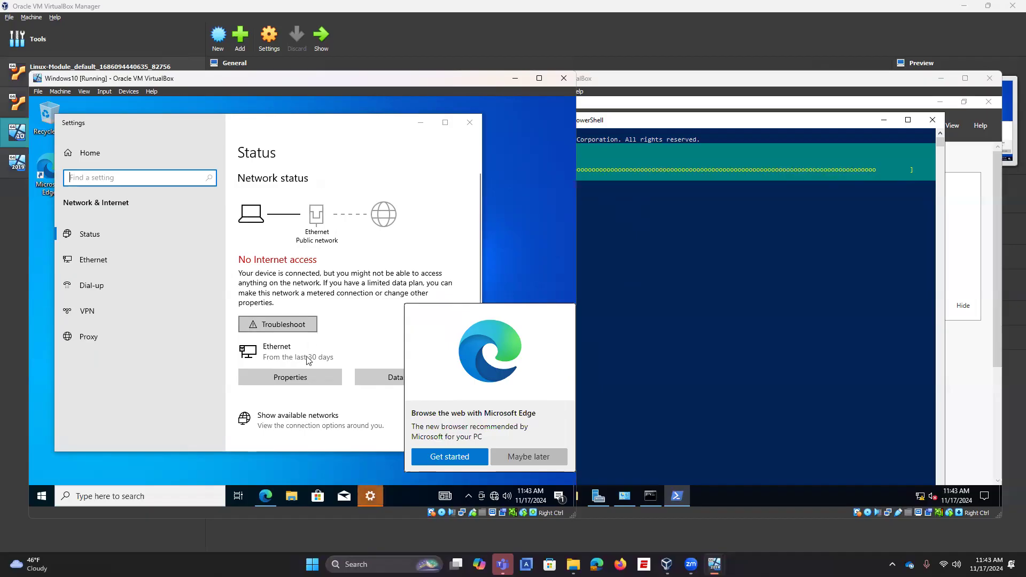
Step: Go to Change adapter options on Windows10 and open the Ethernet adapter's Properties
{"action": "scroll", "coordinate": [310, 358], "scroll_direction": "down", "scroll_amount": 3}
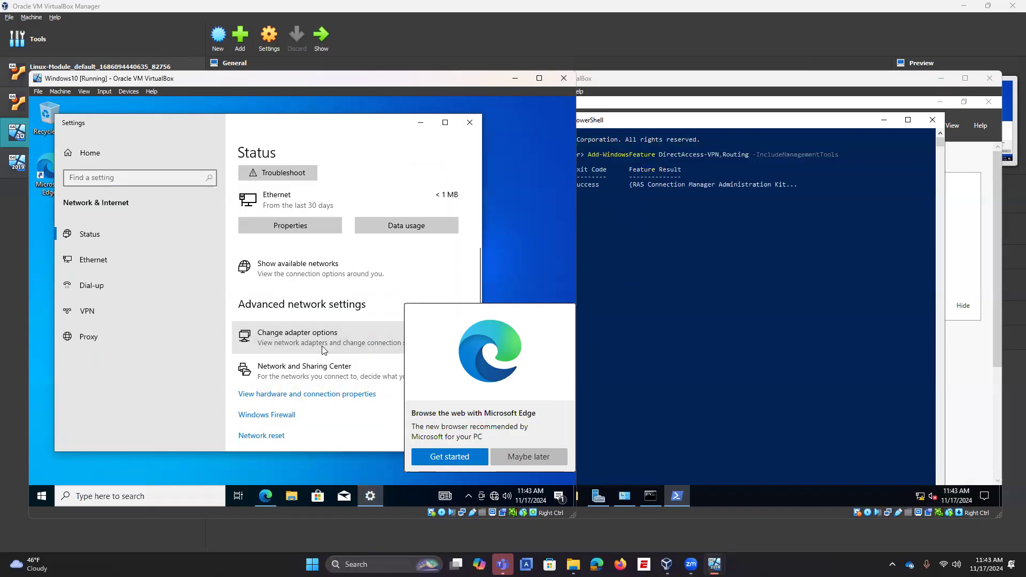
{"action": "left_click", "coordinate": [322, 351]}
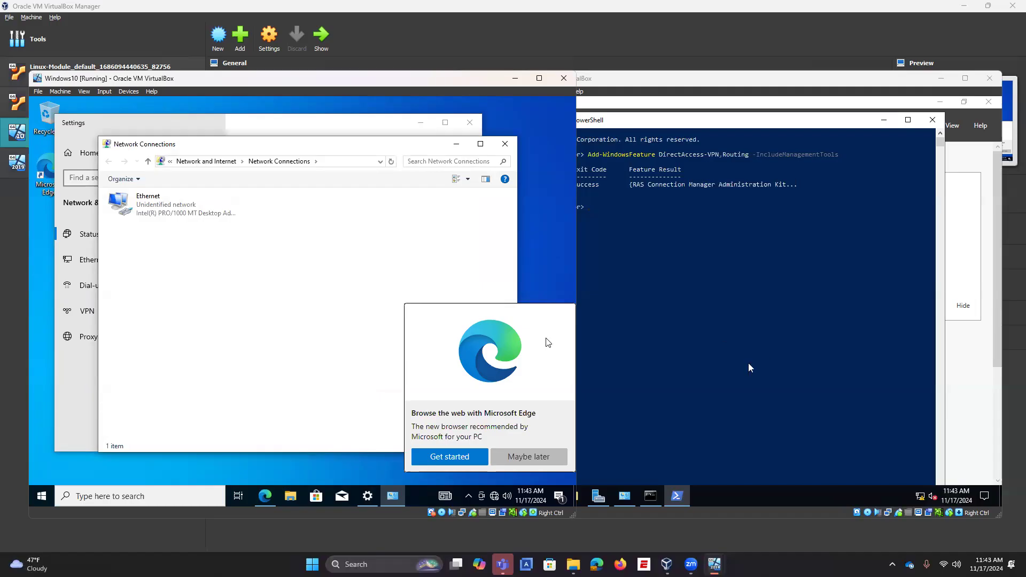
{"action": "right_click", "coordinate": [165, 209]}
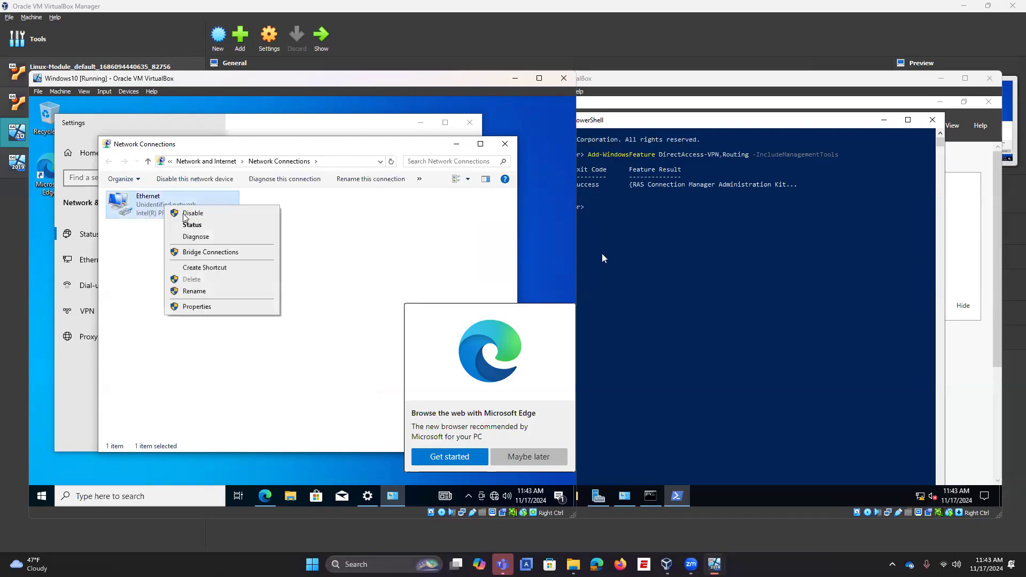
{"action": "left_click", "coordinate": [189, 305]}
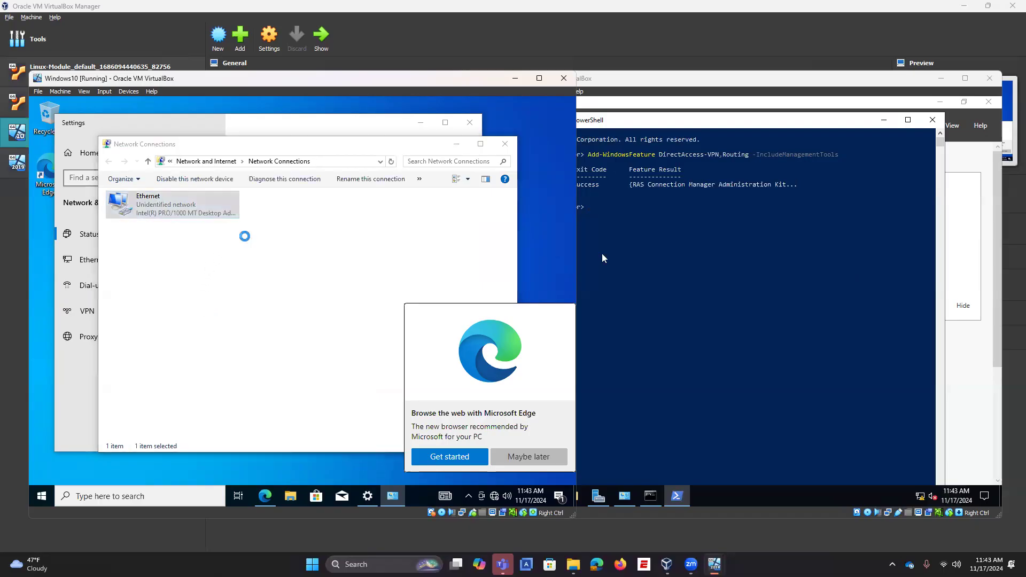
Step: Set Ethernet IPv4 to static 192.168.0.11, mask 255.255.255.0, gateway and DNS 192.168.0.10; allow discovery
{"action": "double_click", "coordinate": [177, 302]}
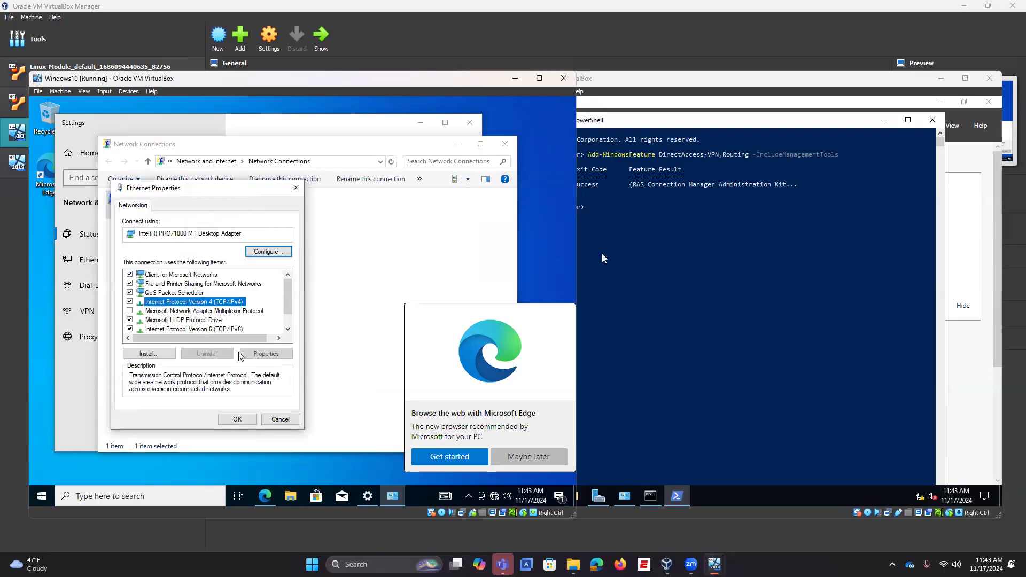
{"action": "left_click", "coordinate": [196, 307]}
{"action": "left_click", "coordinate": [249, 319]}
{"action": "type", "text": "192.168."}
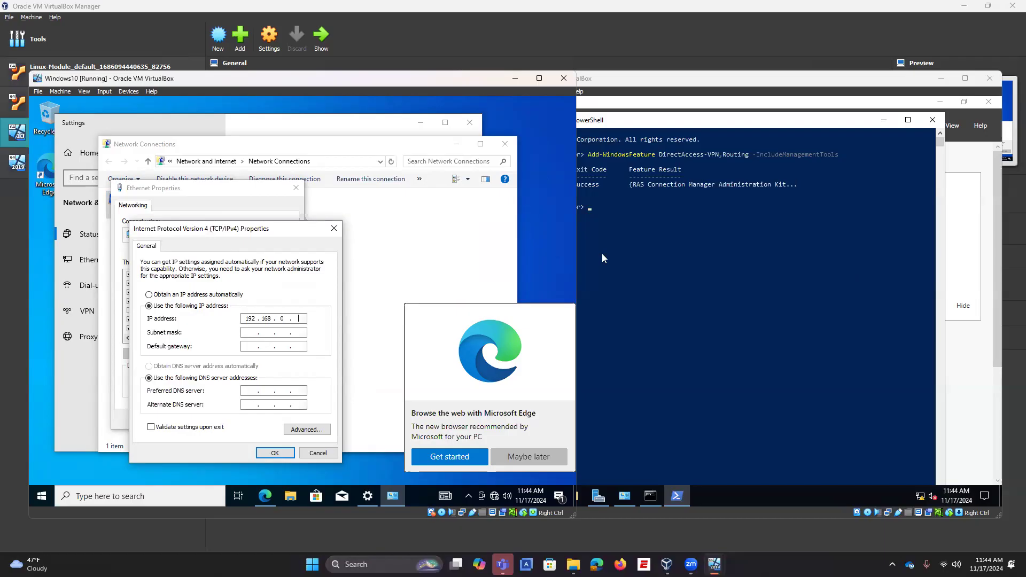
{"action": "type", "text": "0.11"}
{"action": "key", "text": "Tab"}
{"action": "type", "text": "1"}
{"action": "type", "text": "92 . "}
{"action": "type", "text": "168 . "}
{"action": "type", "text": "0 . "}
{"action": "type", "text": "10"}
{"action": "left_click", "coordinate": [247, 391]}
{"action": "type", "text": "192168910"}
{"action": "left_click", "coordinate": [287, 452]}
{"action": "left_click", "coordinate": [237, 420]}
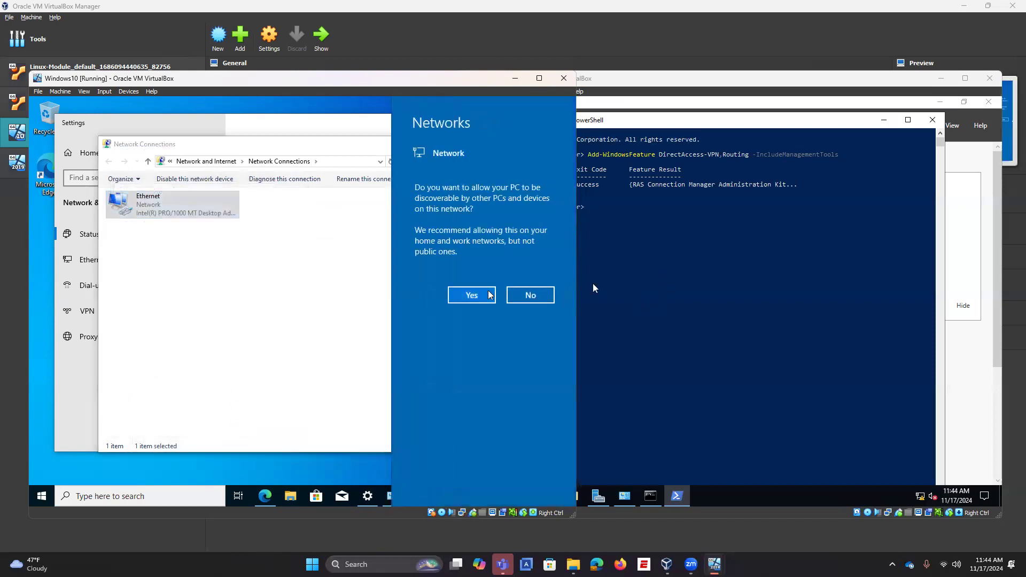
{"action": "left_click", "coordinate": [470, 297]}
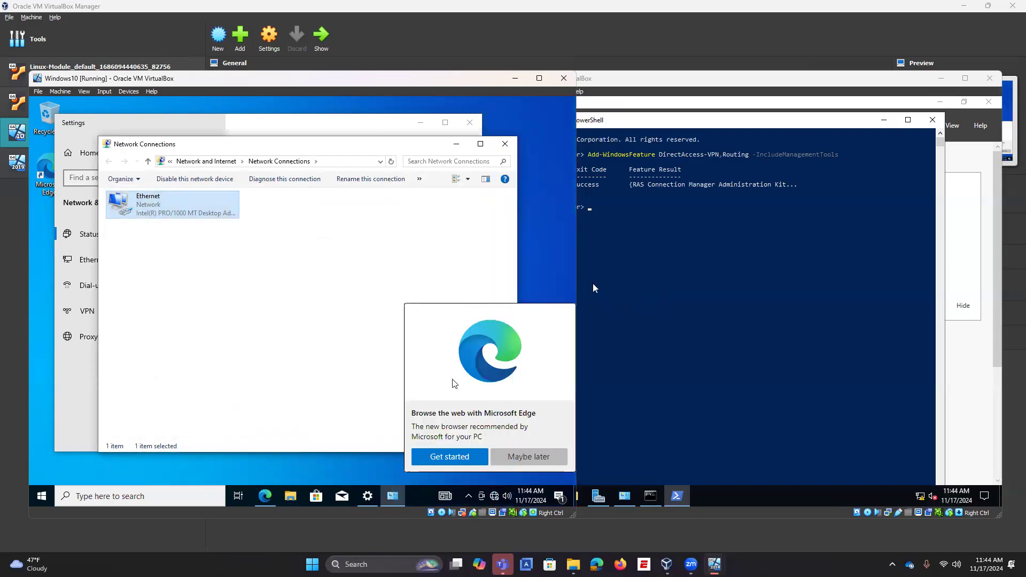
Step: Dismiss the Edge popup with Maybe later, then refresh Win2019's Server Manager dashboard
{"action": "left_click", "coordinate": [505, 456]}
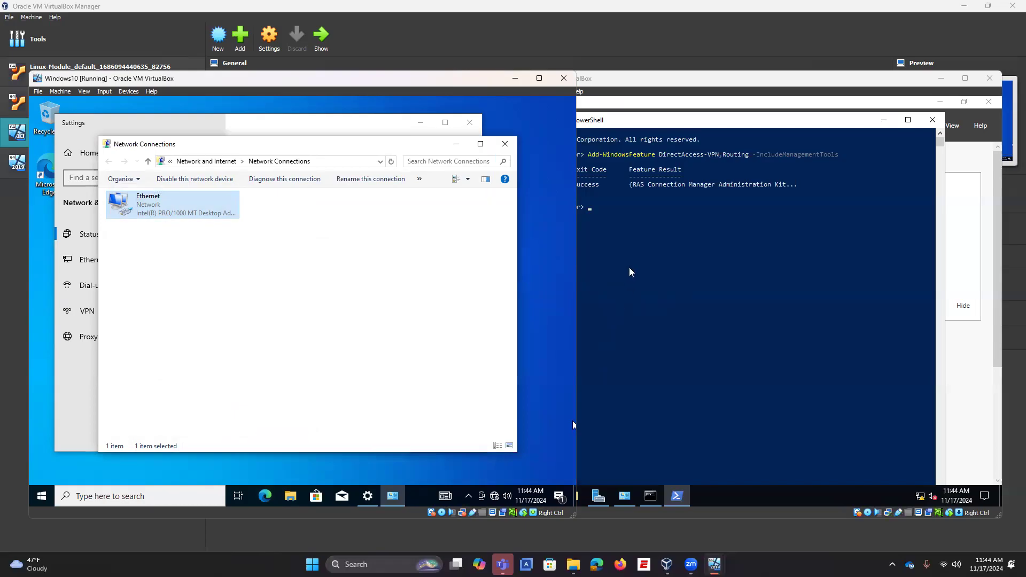
{"action": "left_click", "coordinate": [970, 171]}
{"action": "left_click", "coordinate": [832, 127]}
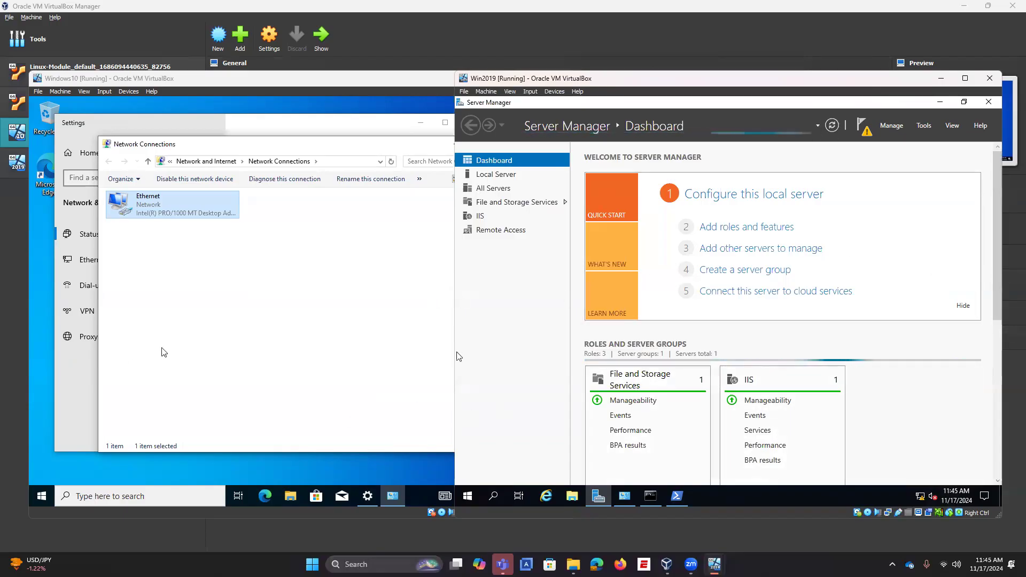
Step: Run ipconfig in Windows10's Command Prompt to confirm 192.168.0.11, 255.255.255.0, gateway 192.168.0.10
{"action": "left_click", "coordinate": [142, 496]}
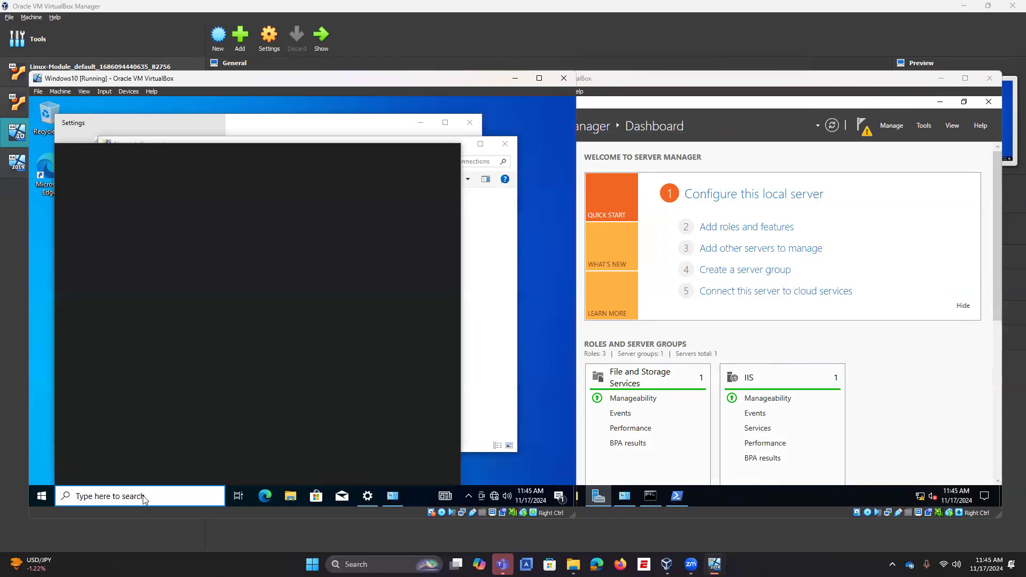
{"action": "type", "text": "cmd"}
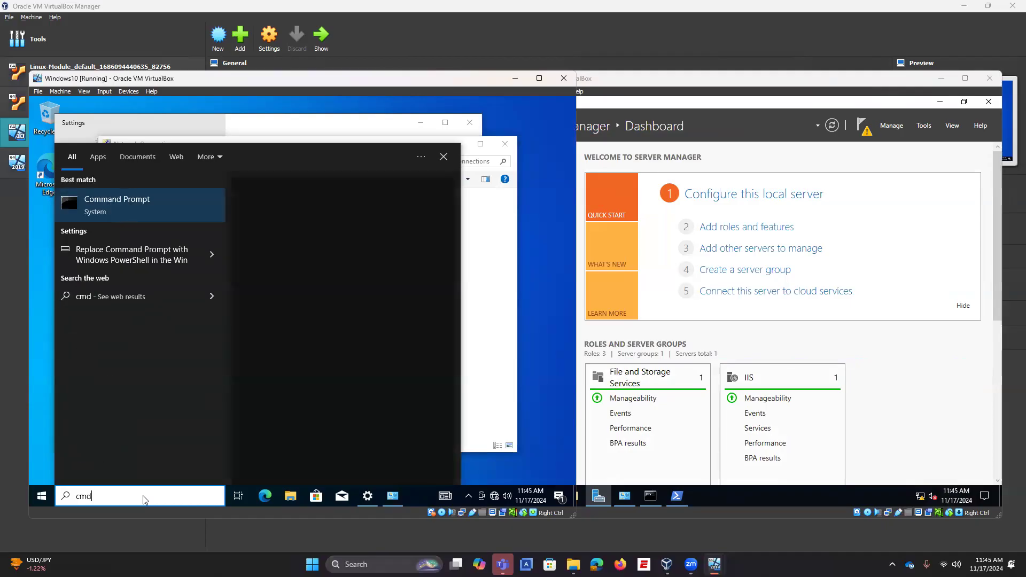
{"action": "left_click", "coordinate": [292, 288]}
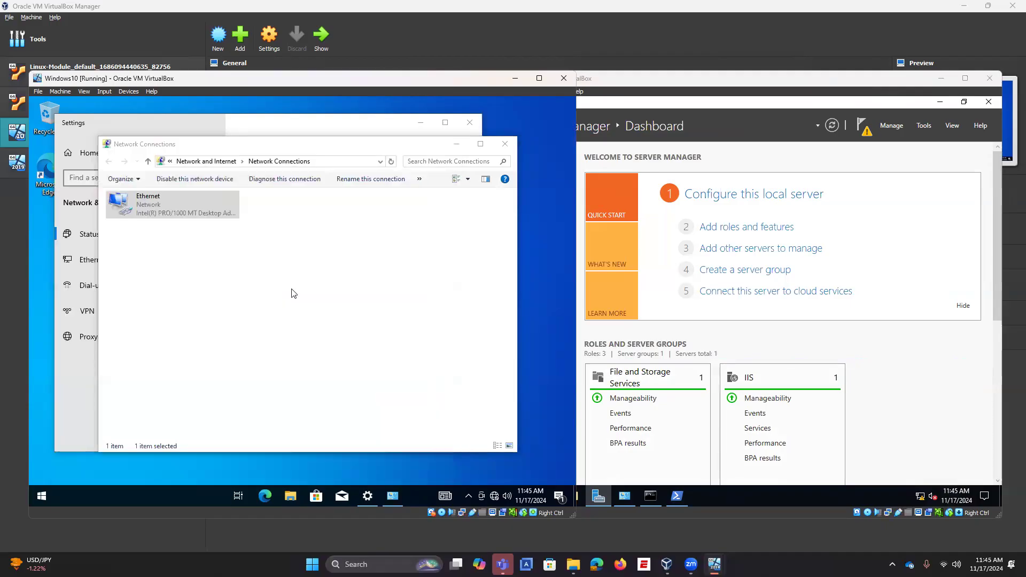
{"action": "type", "text": "ipconfig"}
{"action": "key", "text": "Return"}
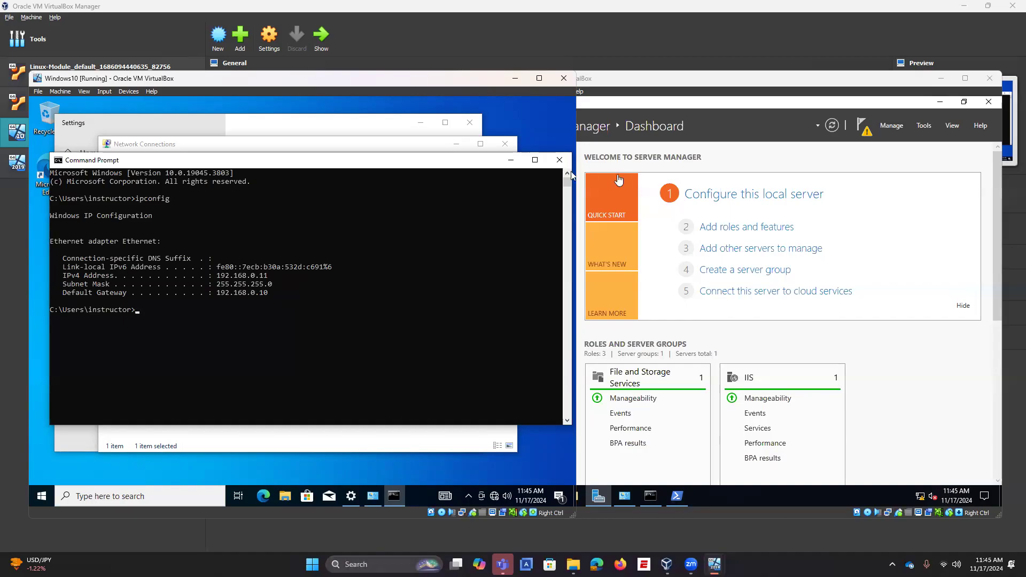
Step: Launch Routing and Remote Access, start Configure and Enable on WIN2019 (local), then cancel the wizard
{"action": "left_click", "coordinate": [924, 128]}
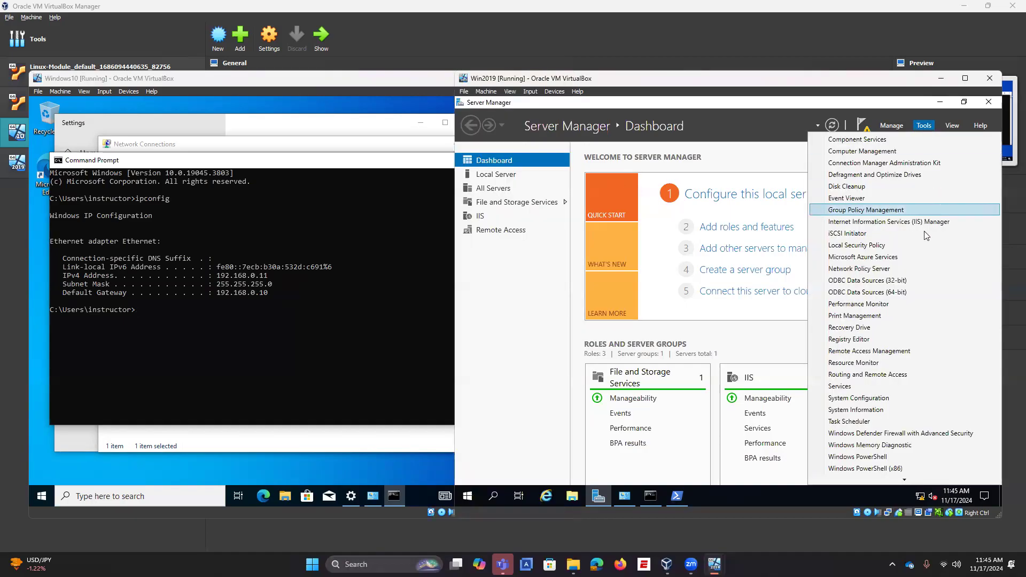
{"action": "left_click", "coordinate": [880, 376]}
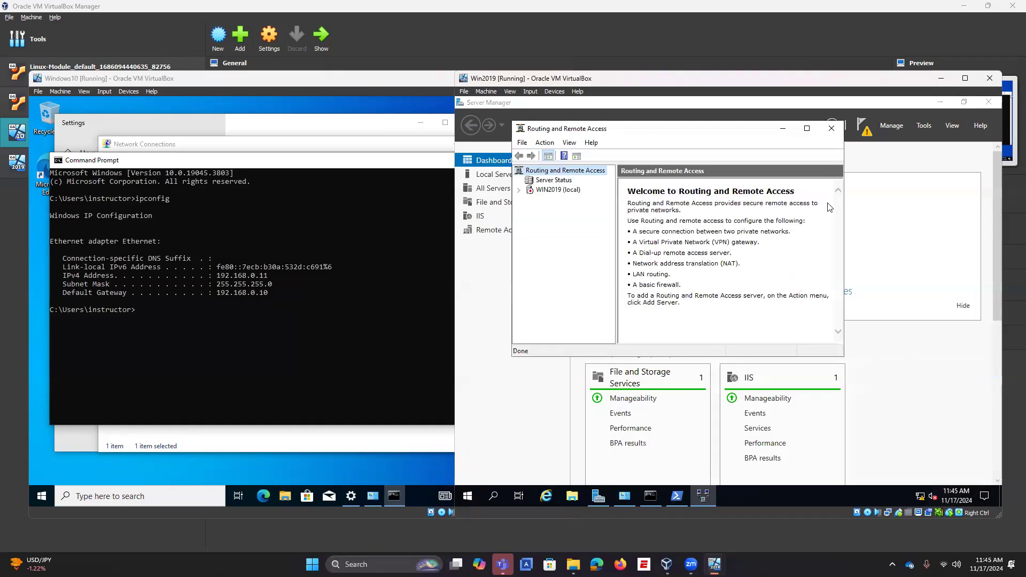
{"action": "left_click", "coordinate": [807, 128]}
{"action": "left_click", "coordinate": [494, 162]}
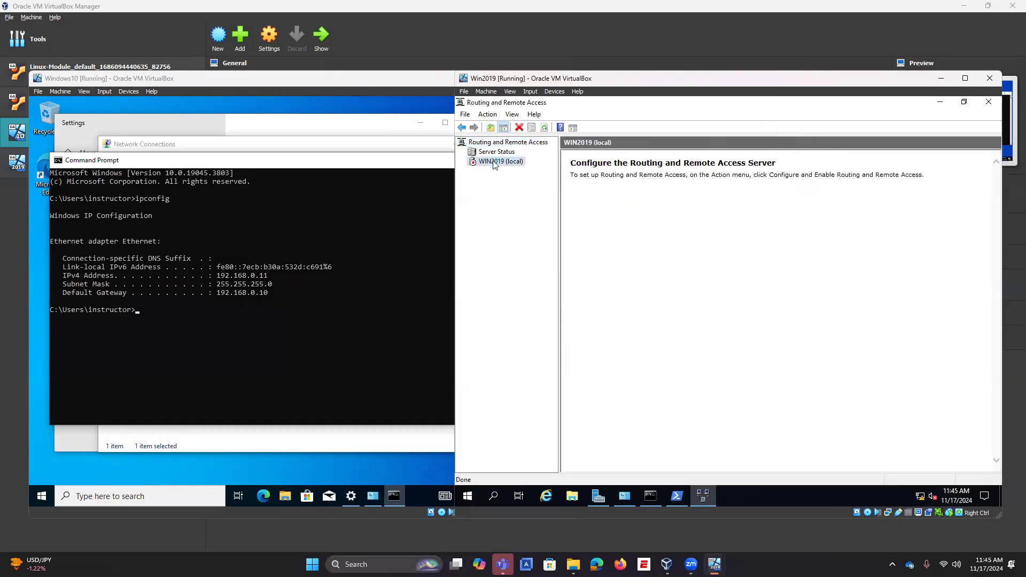
{"action": "right_click", "coordinate": [495, 162]}
{"action": "left_click", "coordinate": [518, 169]}
{"action": "left_click", "coordinate": [787, 390]}
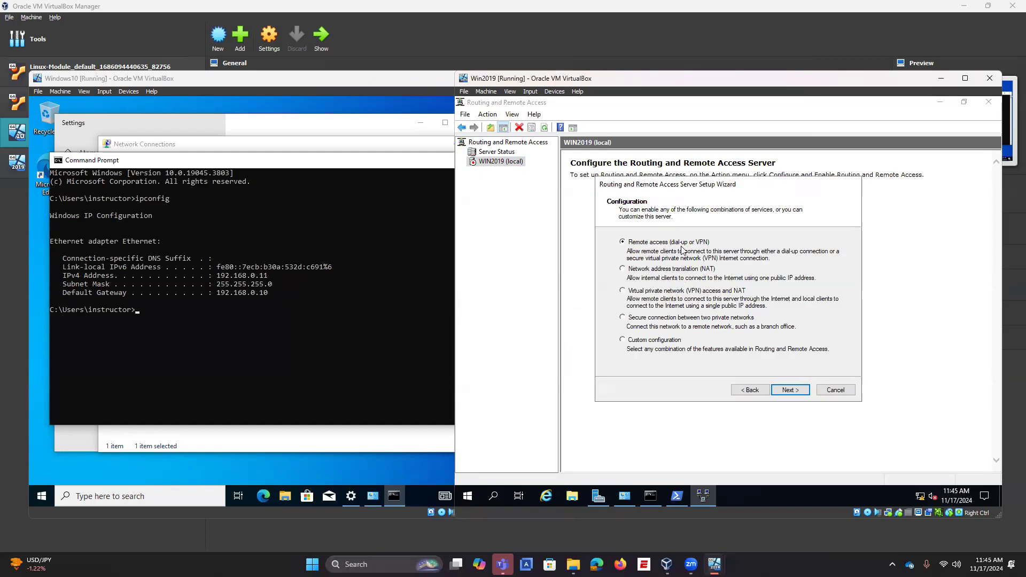
{"action": "left_click", "coordinate": [790, 390]}
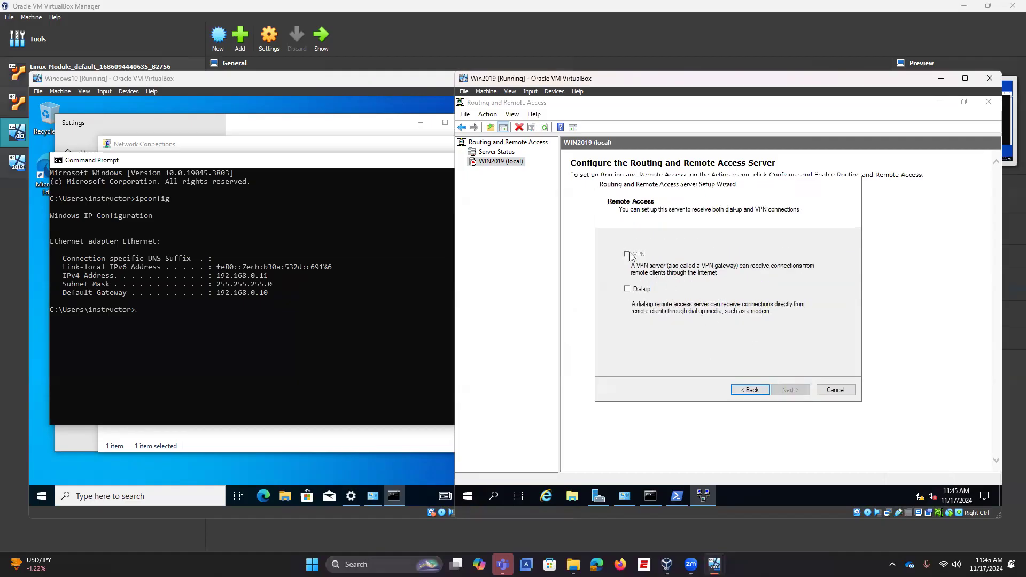
{"action": "left_click", "coordinate": [828, 393]}
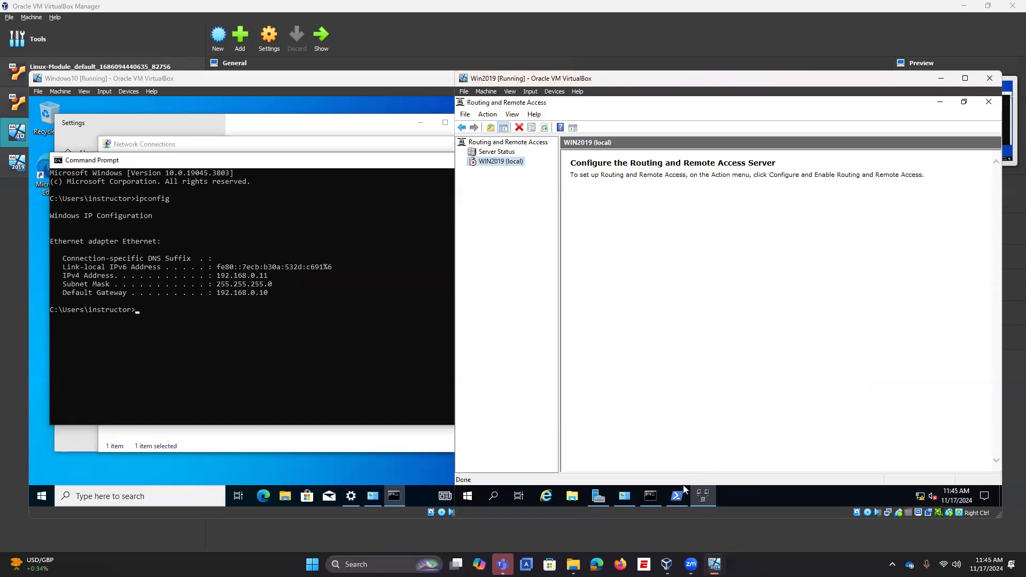
Step: Close the Routing and Remote Access console and return to Server Manager's Tools menu
{"action": "left_click", "coordinate": [599, 496]}
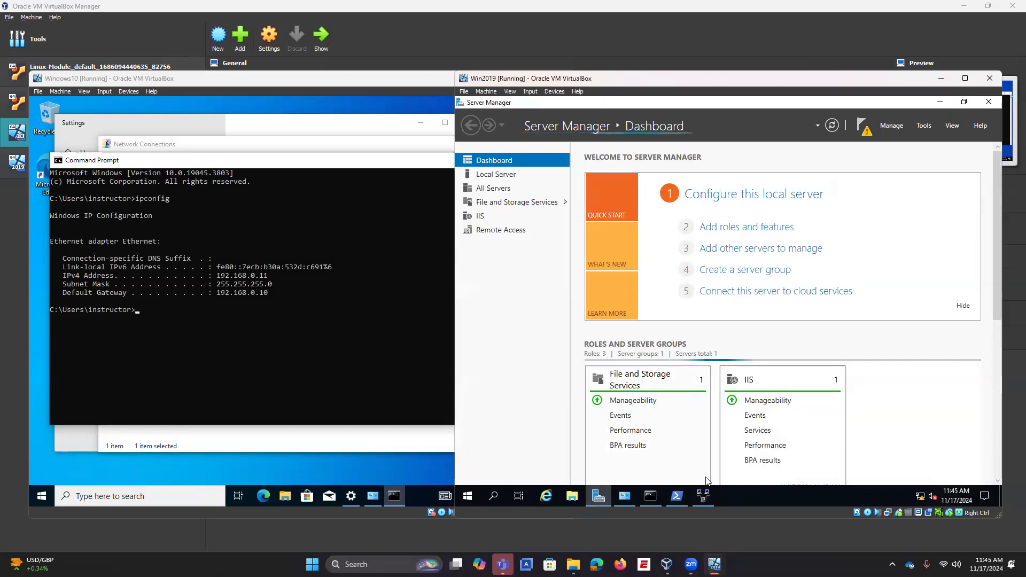
{"action": "left_click", "coordinate": [704, 496]}
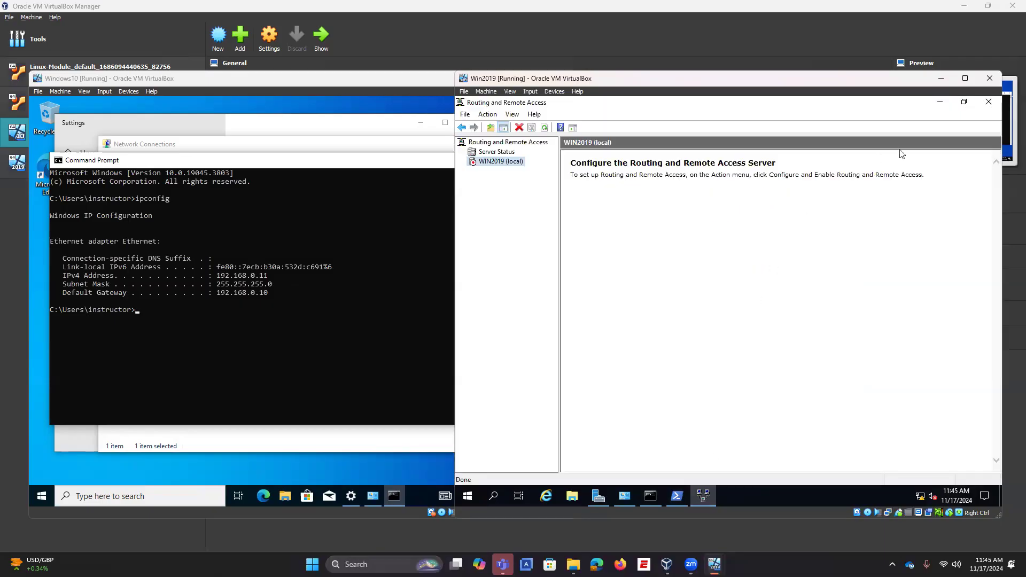
{"action": "left_click", "coordinate": [989, 102]}
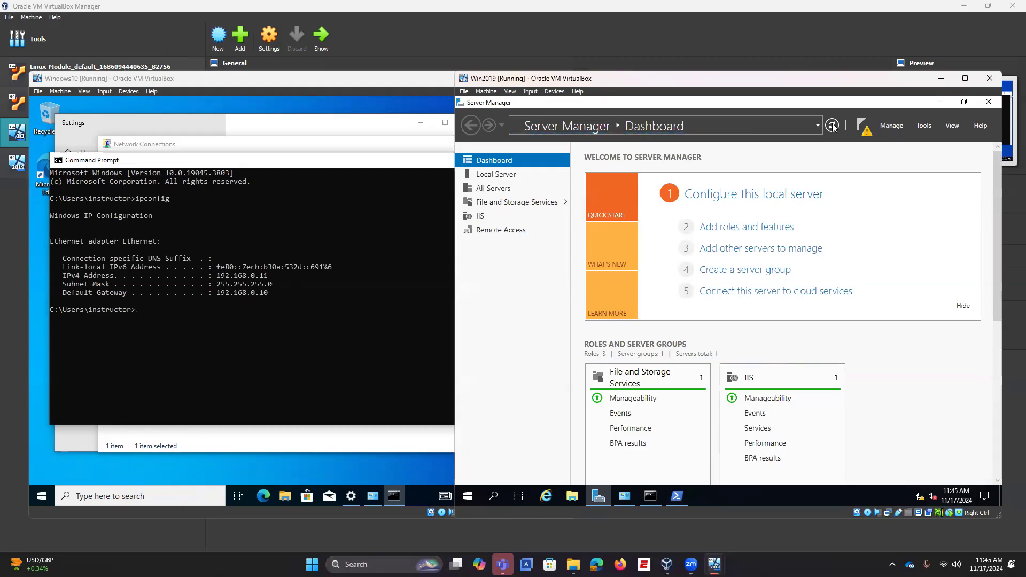
{"action": "left_click", "coordinate": [924, 125]}
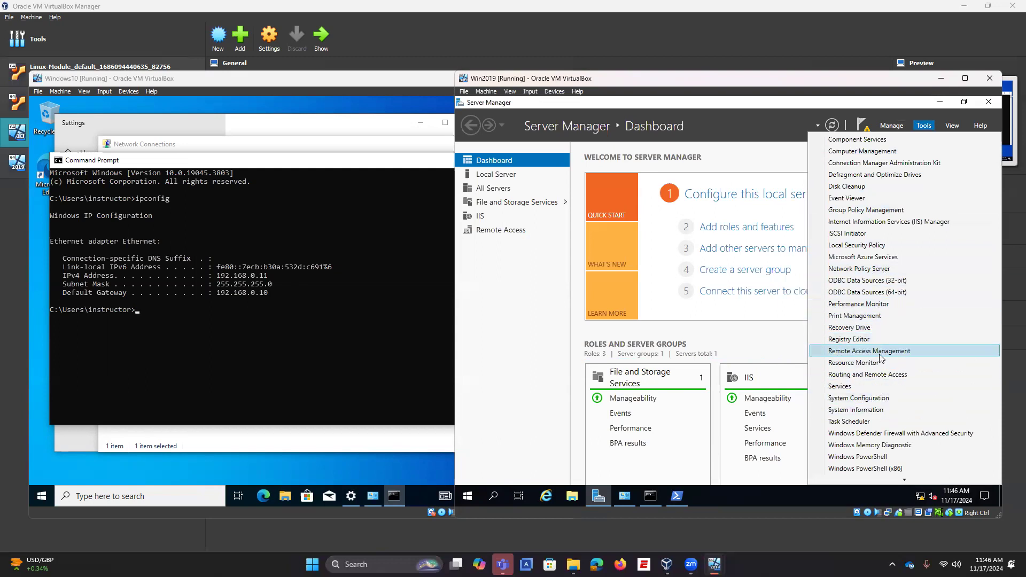
Step: Rerun the setup wizard choosing VPN, acknowledge the two-network-interfaces warning, and cancel
{"action": "left_click", "coordinate": [881, 374]}
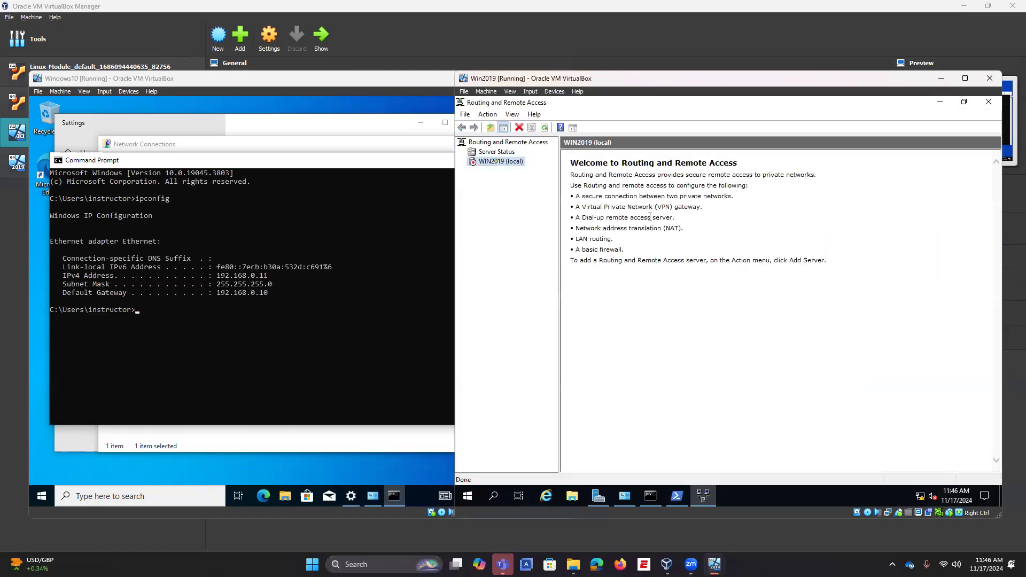
{"action": "right_click", "coordinate": [518, 162]}
{"action": "left_click", "coordinate": [535, 167]}
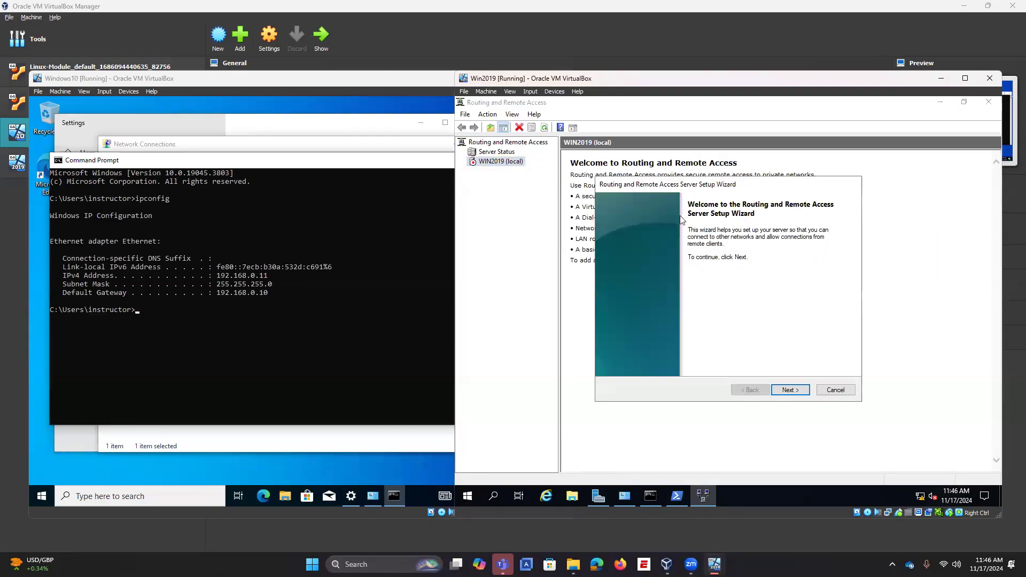
{"action": "left_click", "coordinate": [790, 390]}
{"action": "left_click", "coordinate": [790, 390]}
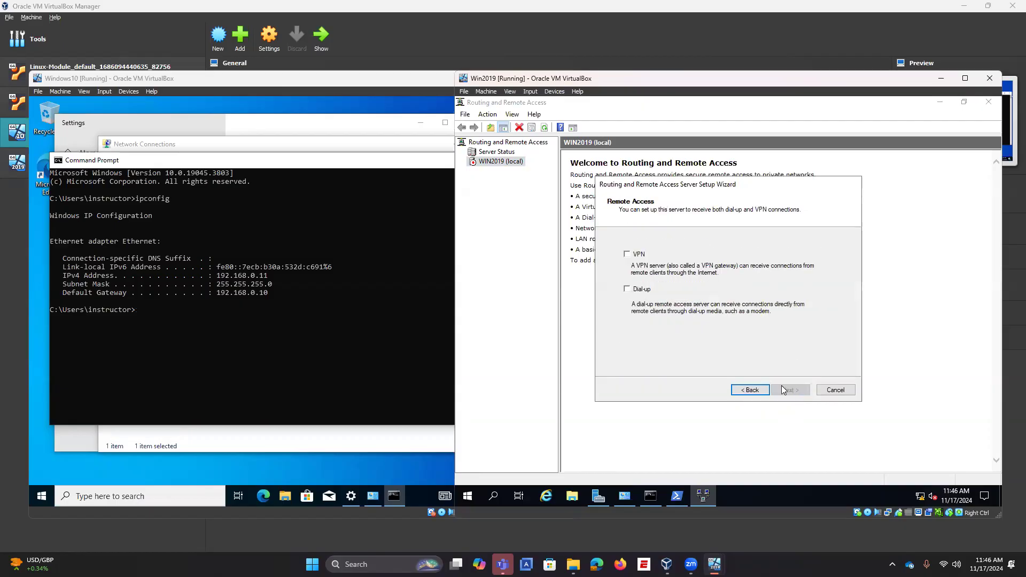
{"action": "left_click", "coordinate": [638, 253]}
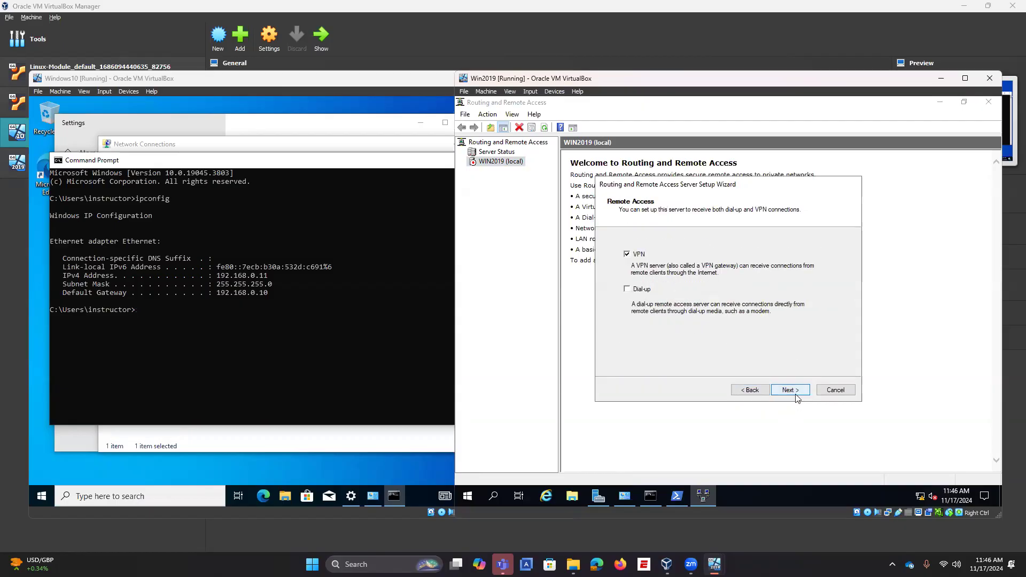
{"action": "left_click", "coordinate": [796, 393]}
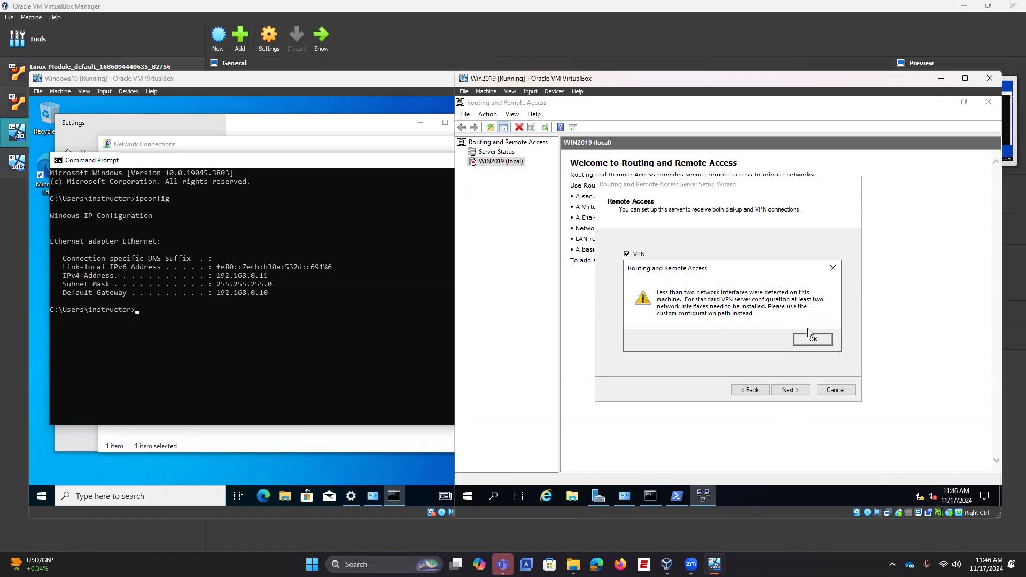
{"action": "left_click", "coordinate": [820, 342]}
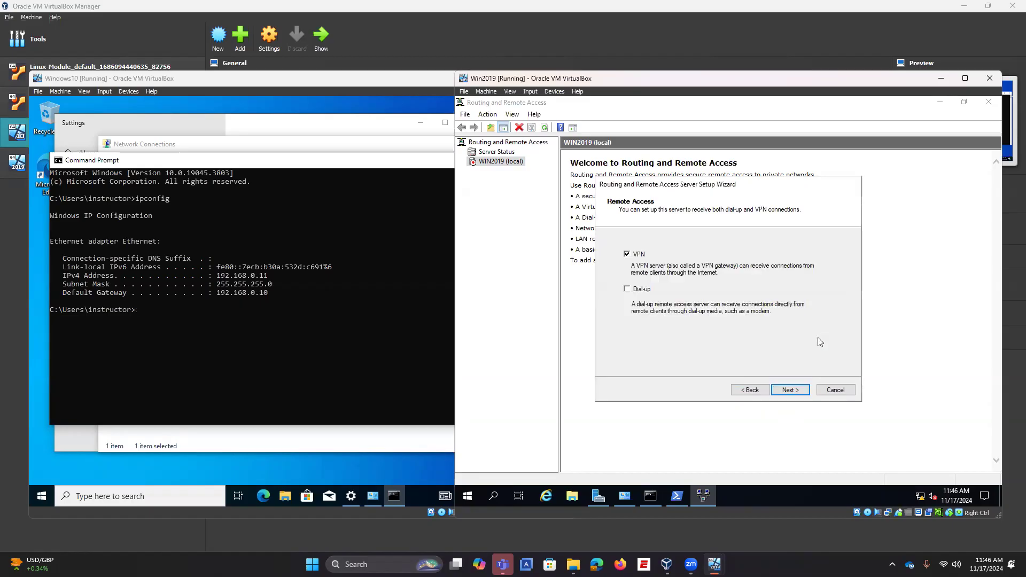
{"action": "left_click", "coordinate": [832, 391]}
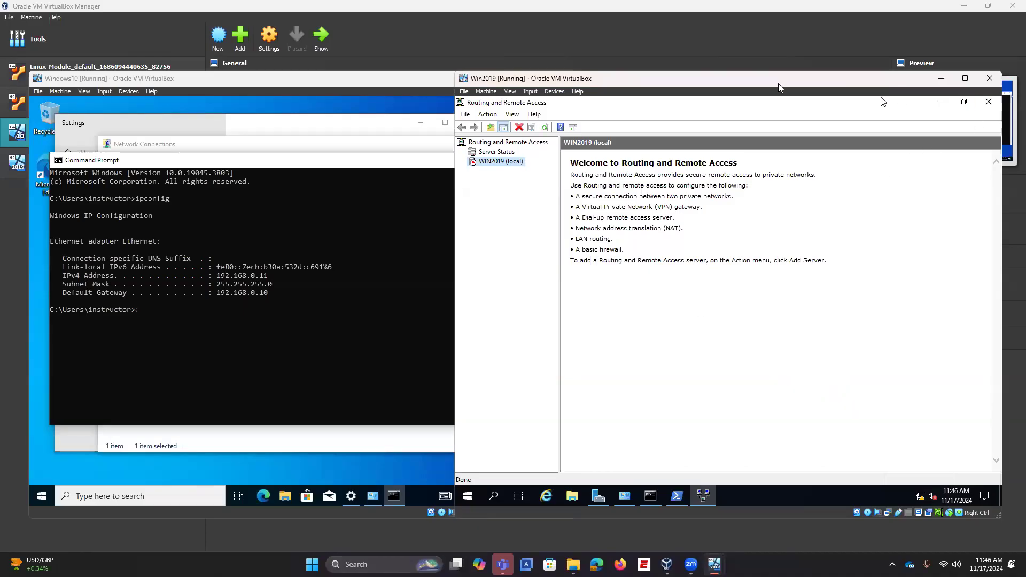
{"action": "left_click_drag", "start_coordinate": [780, 81], "coordinate": [767, 102]}
Step: Power off both the Win2019 and Windows10 virtual machines
{"action": "left_click", "coordinate": [977, 101]}
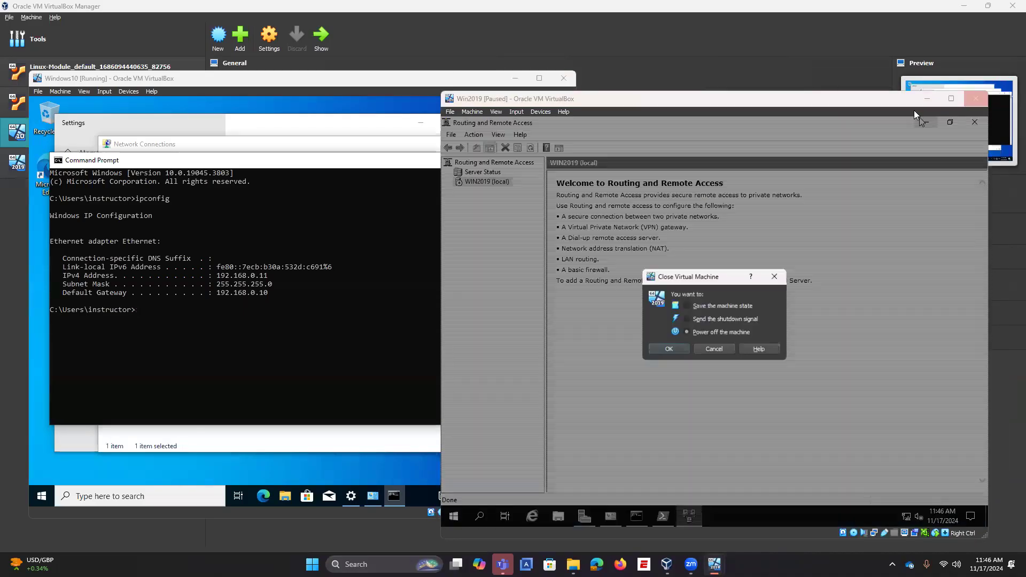
{"action": "left_click", "coordinate": [668, 349]}
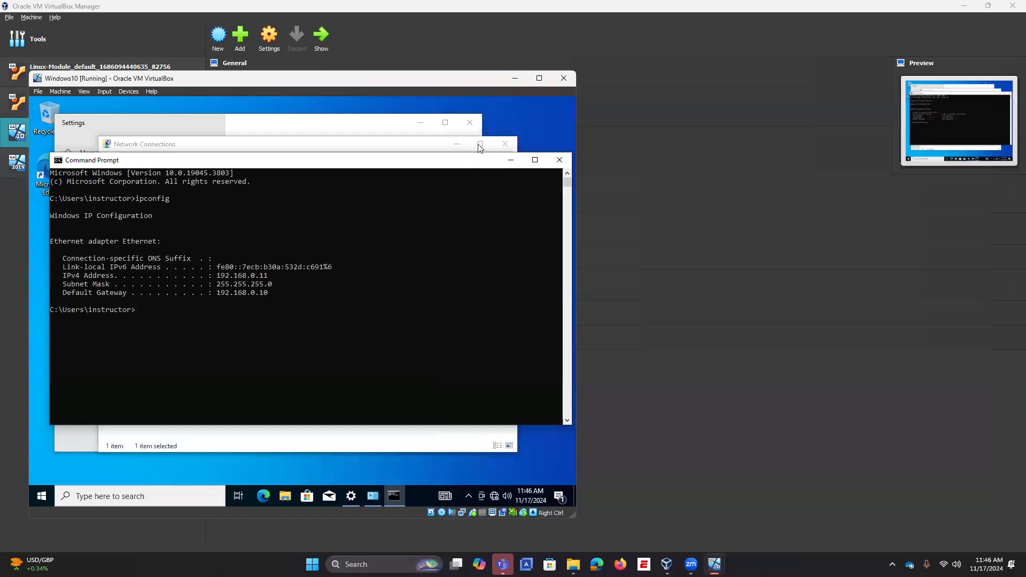
{"action": "left_click", "coordinate": [563, 78]}
{"action": "left_click", "coordinate": [265, 329]}
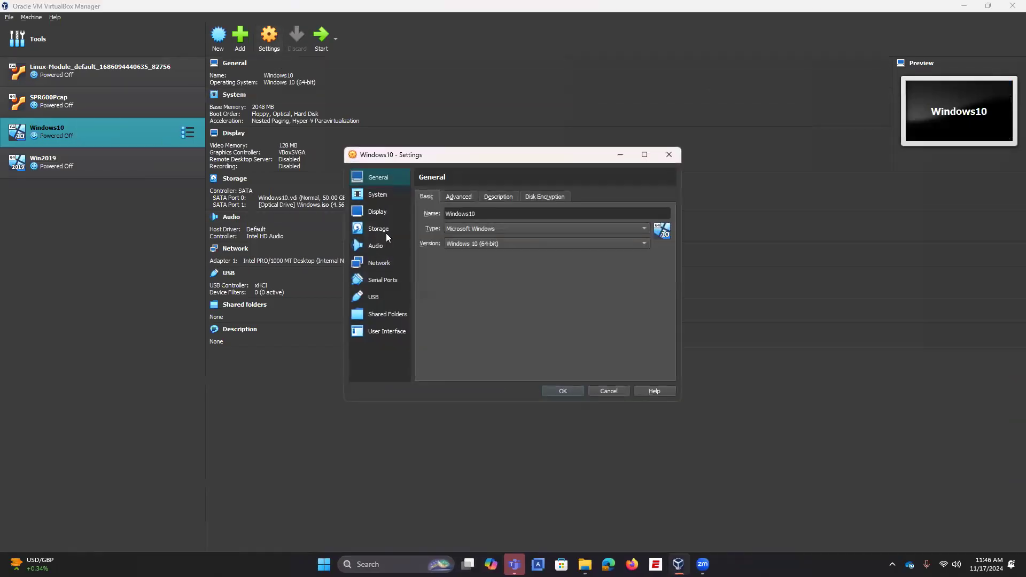
Step: Enable Windows10's Adapter 2 as a Host-only Adapter with promiscuous mode Allow All
{"action": "left_click", "coordinate": [386, 268]}
{"action": "left_click", "coordinate": [479, 202]}
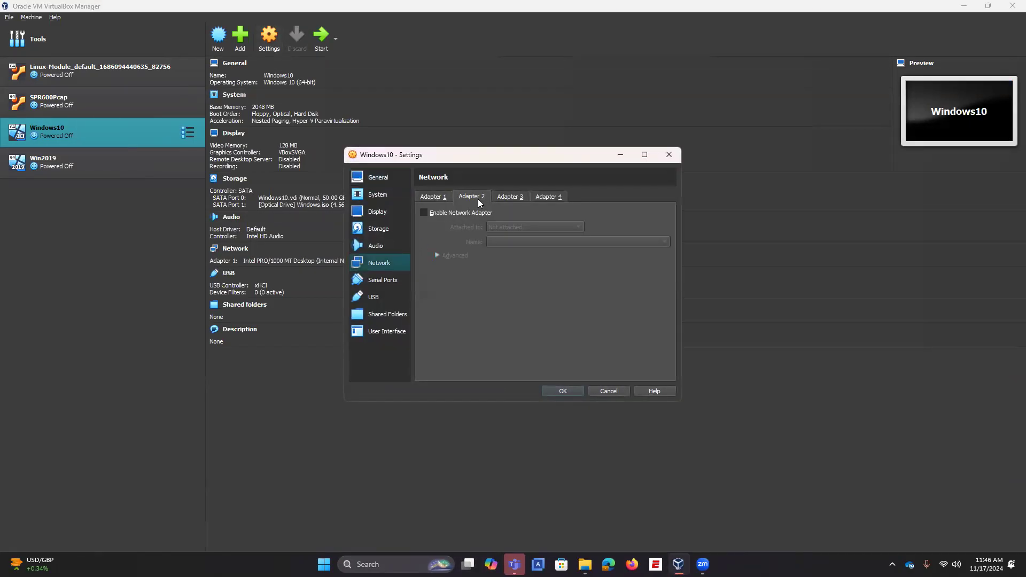
{"action": "left_click", "coordinate": [461, 214]}
{"action": "left_click", "coordinate": [513, 228]}
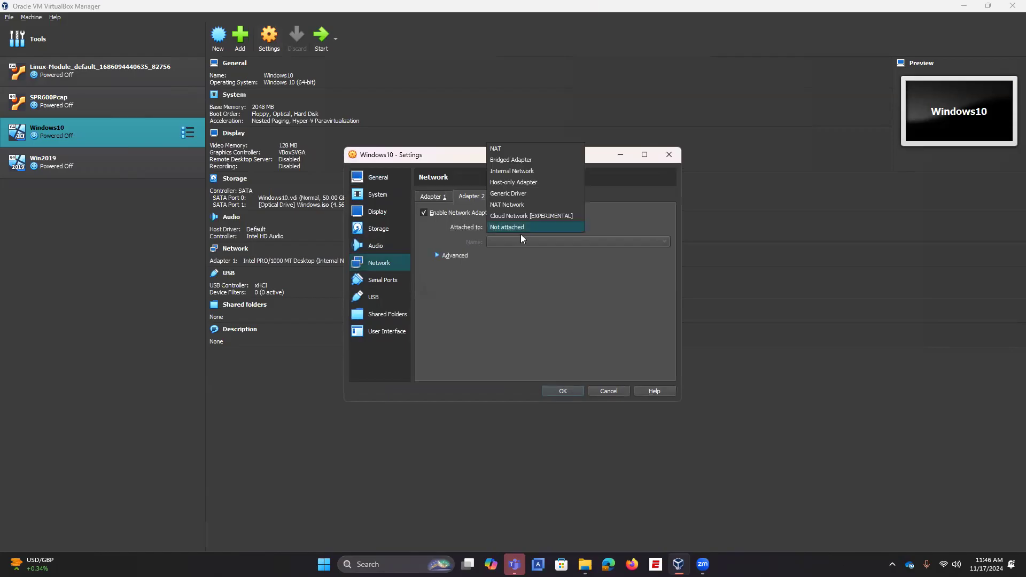
{"action": "left_click", "coordinate": [516, 171]}
{"action": "left_click", "coordinate": [663, 244]}
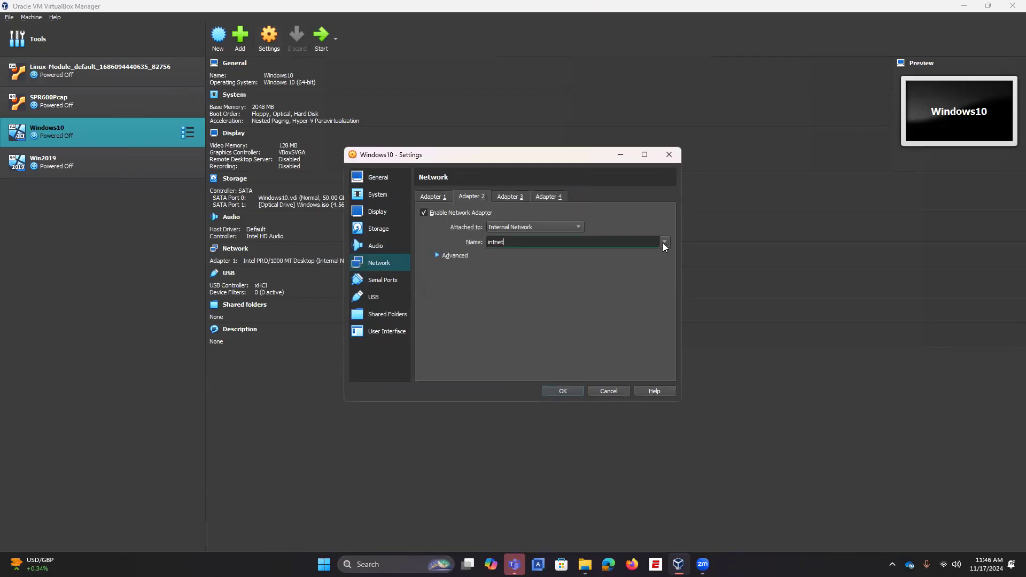
{"action": "left_click", "coordinate": [663, 244]}
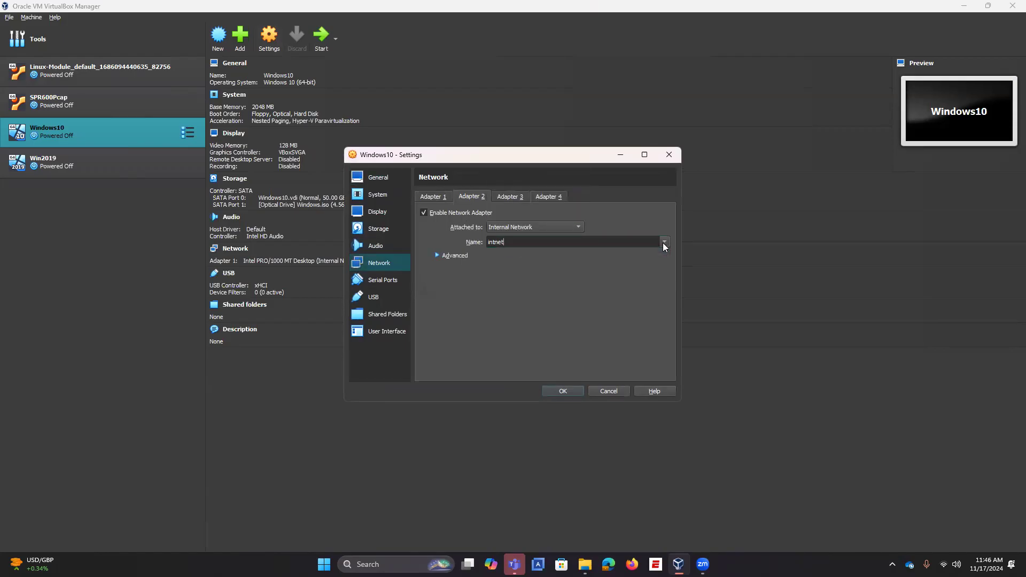
{"action": "left_click", "coordinate": [576, 229]}
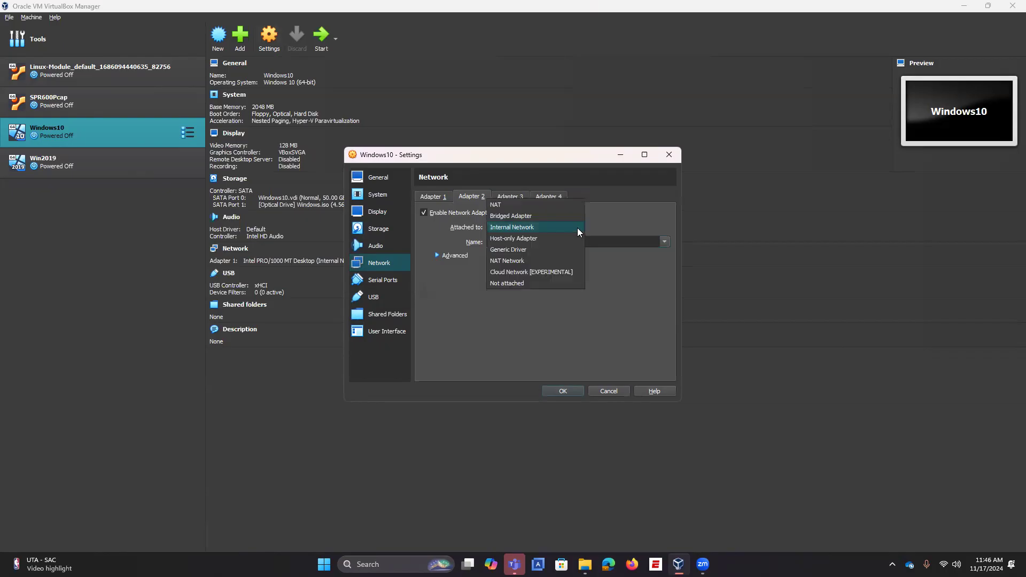
{"action": "left_click", "coordinate": [534, 238]}
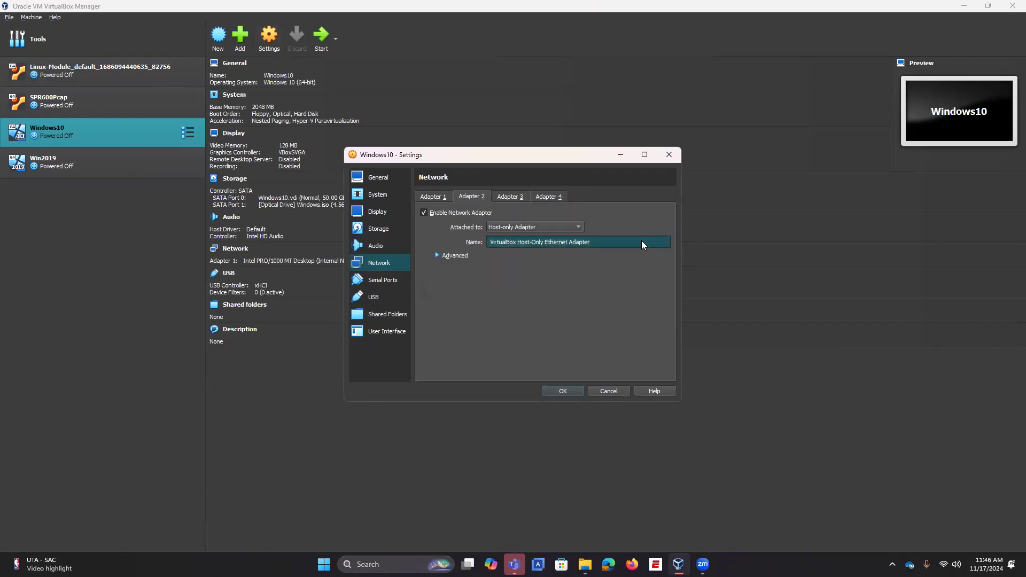
{"action": "left_click", "coordinate": [464, 256]}
{"action": "left_click", "coordinate": [524, 284]}
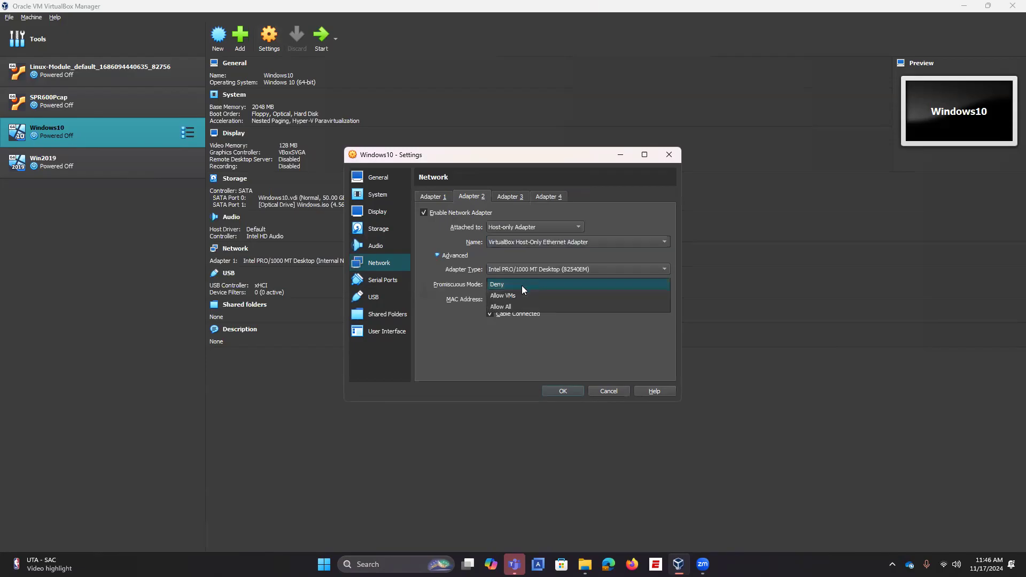
{"action": "left_click", "coordinate": [513, 305]}
Step: Save the Windows10 network settings and open Win2019's Network settings
{"action": "left_click", "coordinate": [562, 392]}
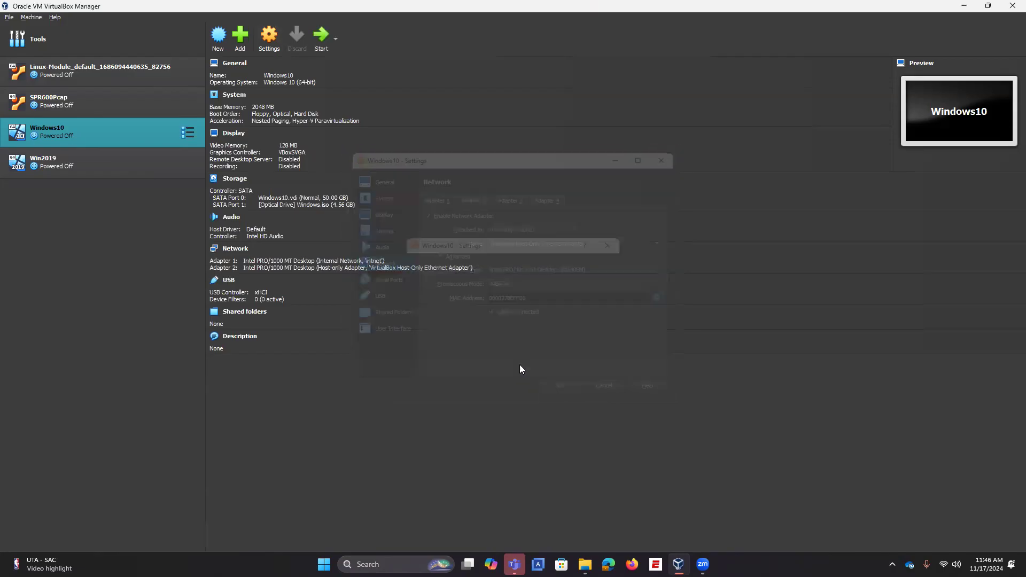
{"action": "left_click", "coordinate": [155, 163]}
{"action": "left_click", "coordinate": [269, 42]}
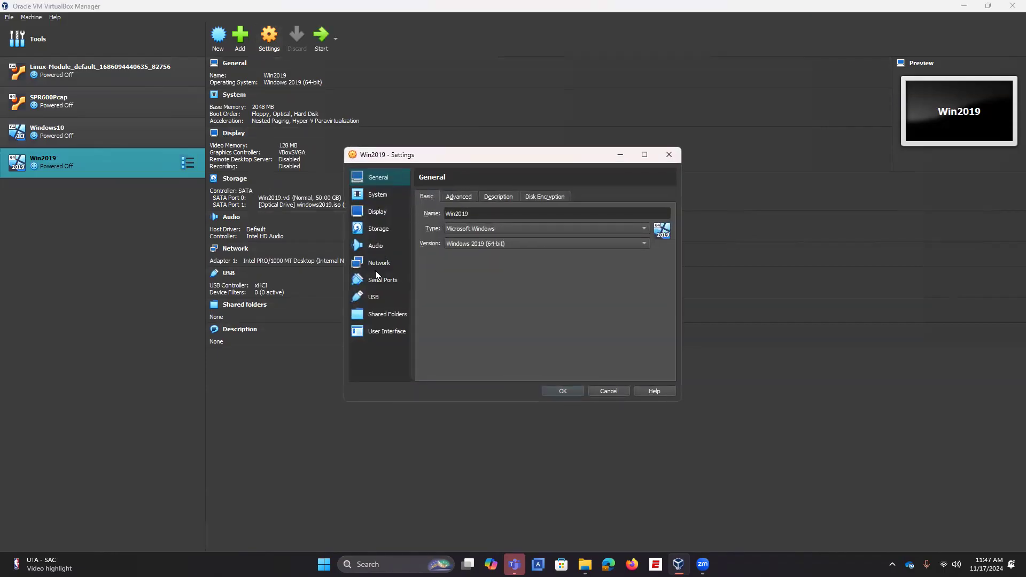
{"action": "left_click", "coordinate": [379, 263]}
Step: Enable Win2019's Adapter 2 as a Host-only Adapter with promiscuous mode Allow All, and save
{"action": "left_click", "coordinate": [447, 256]}
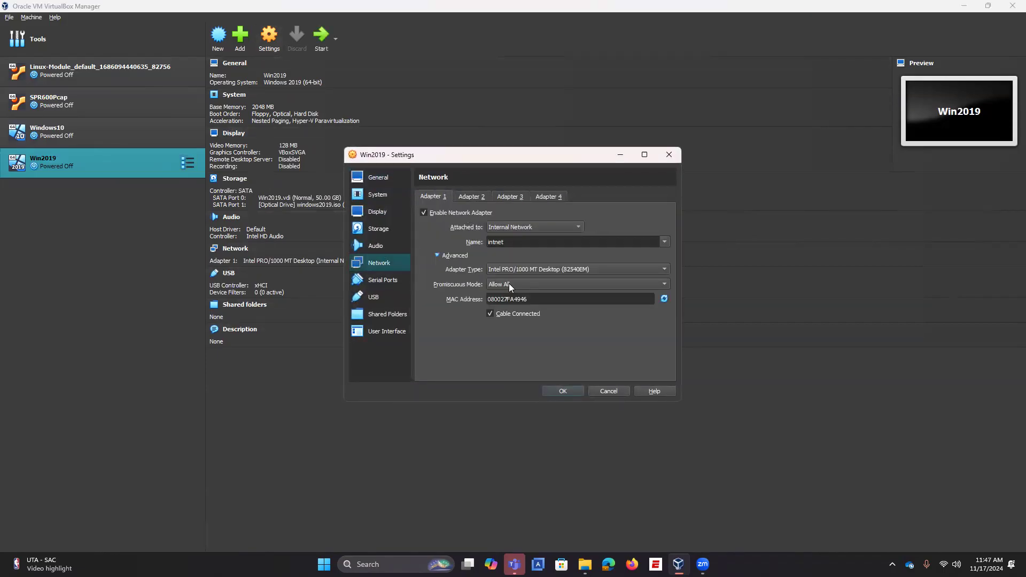
{"action": "left_click", "coordinate": [468, 197]}
{"action": "left_click", "coordinate": [467, 212]}
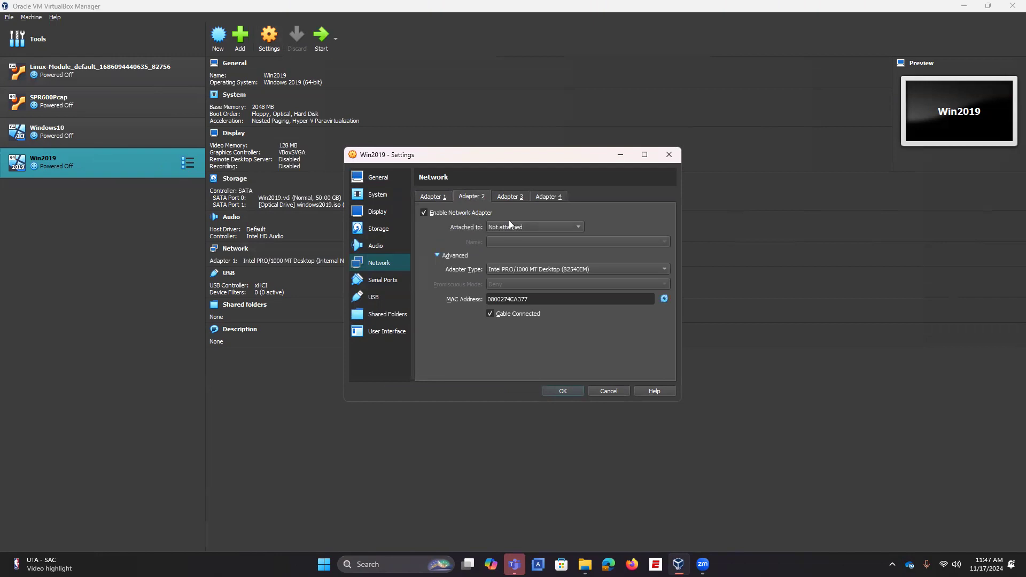
{"action": "left_click", "coordinate": [511, 227]}
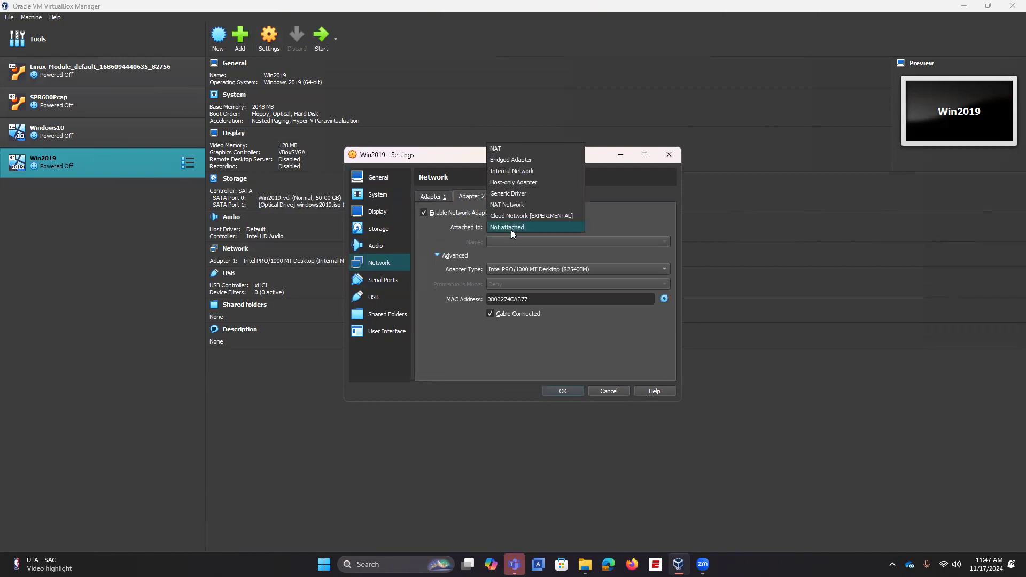
{"action": "left_click", "coordinate": [526, 183]}
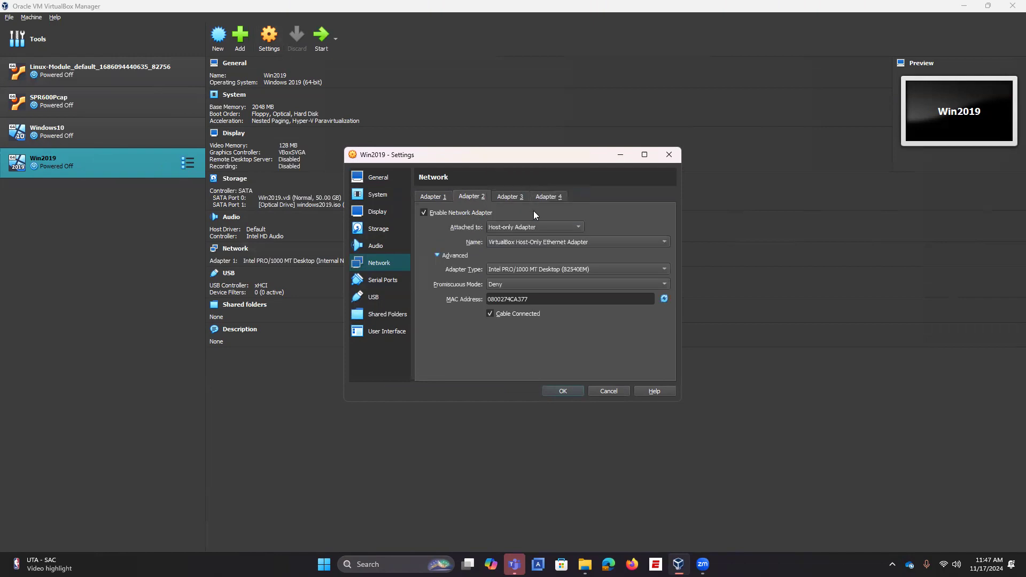
{"action": "left_click", "coordinate": [513, 285]}
{"action": "left_click", "coordinate": [512, 305]}
{"action": "left_click", "coordinate": [569, 392]}
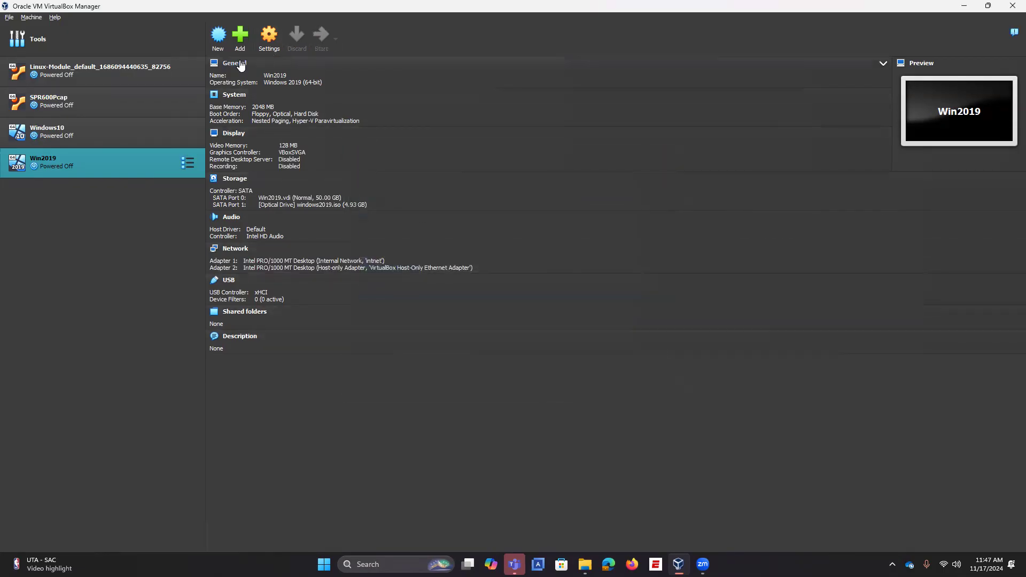
{"action": "left_click", "coordinate": [130, 127]}
Step: Power on the virtual machines with the toolbar Start button
{"action": "left_click", "coordinate": [320, 35]}
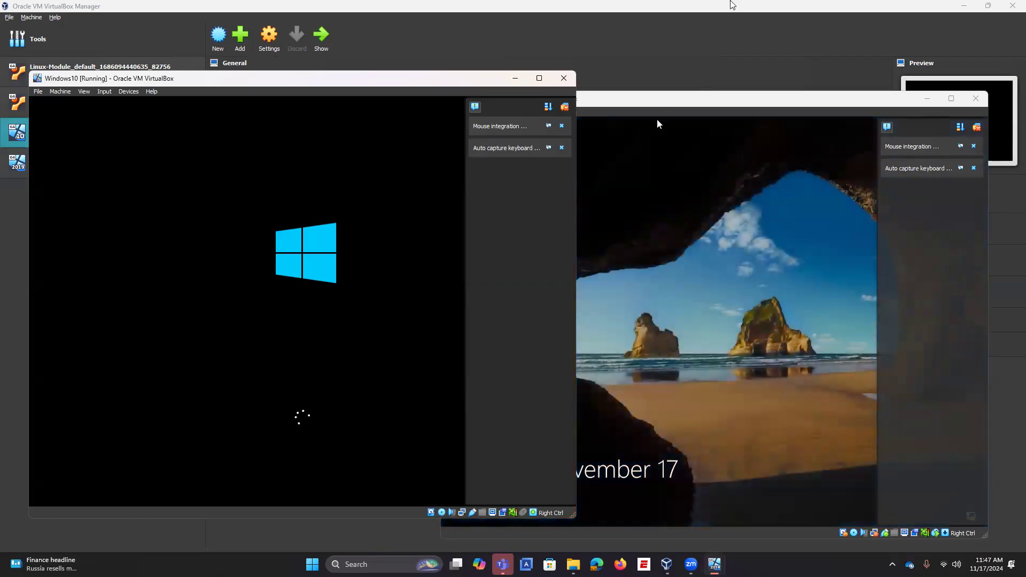
Step: Send Ctrl-Alt-Del to Win2019 and sign in with the Administrator password
{"action": "left_click", "coordinate": [976, 145]}
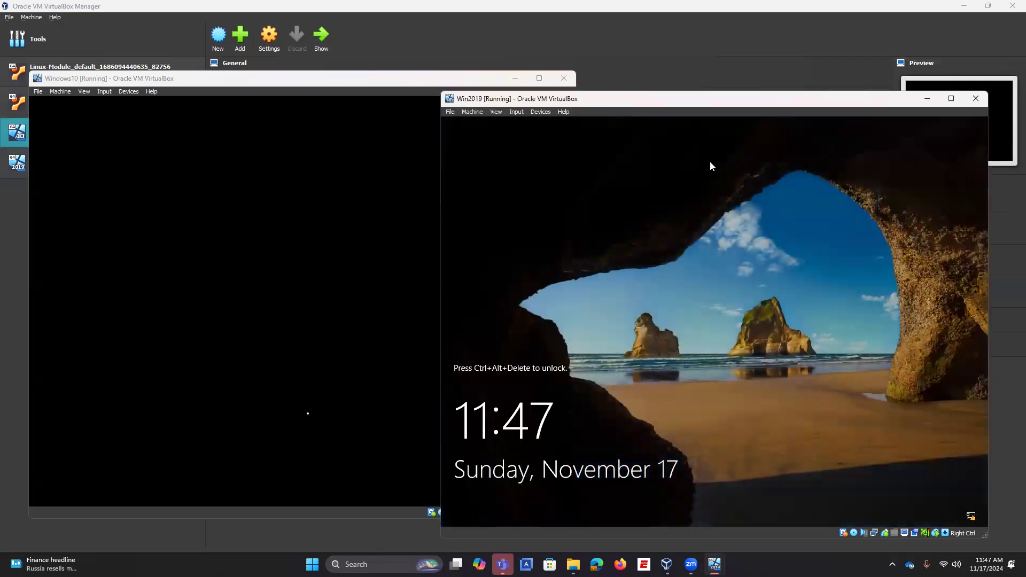
{"action": "left_click", "coordinate": [516, 112]}
{"action": "mouse_move", "coordinate": [535, 123]}
{"action": "left_click", "coordinate": [661, 147]}
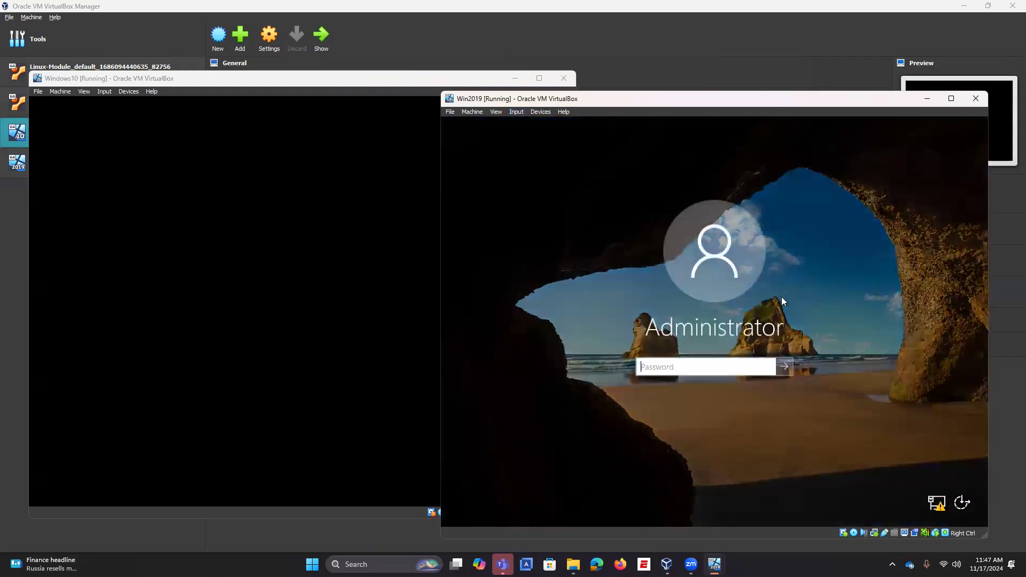
{"action": "type", "text": "•••••••••••"}
{"action": "key", "text": "Return"}
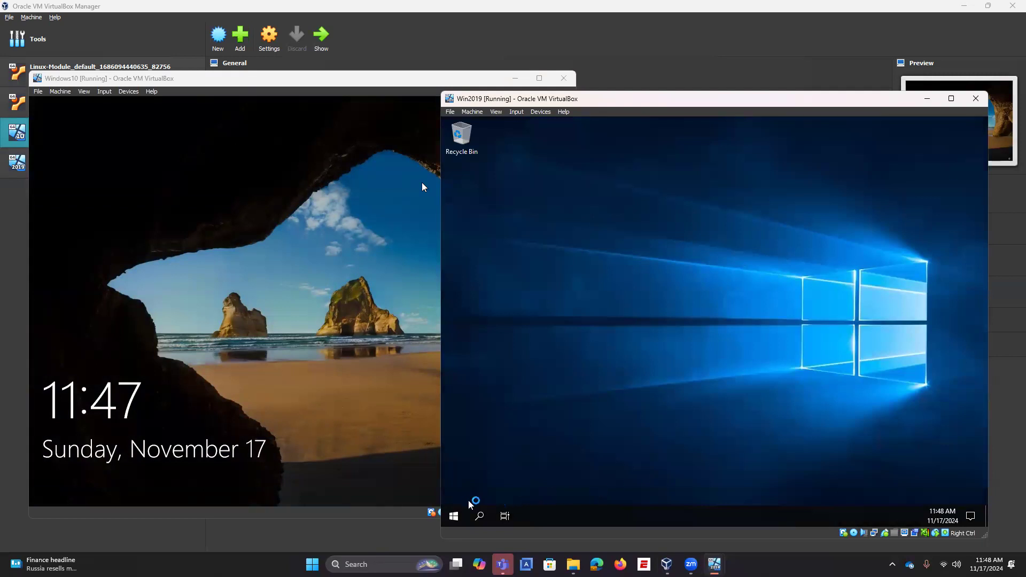
Step: Send Ctrl-Alt-Del to Windows10 and submit its sign-in password
{"action": "left_click", "coordinate": [110, 92]}
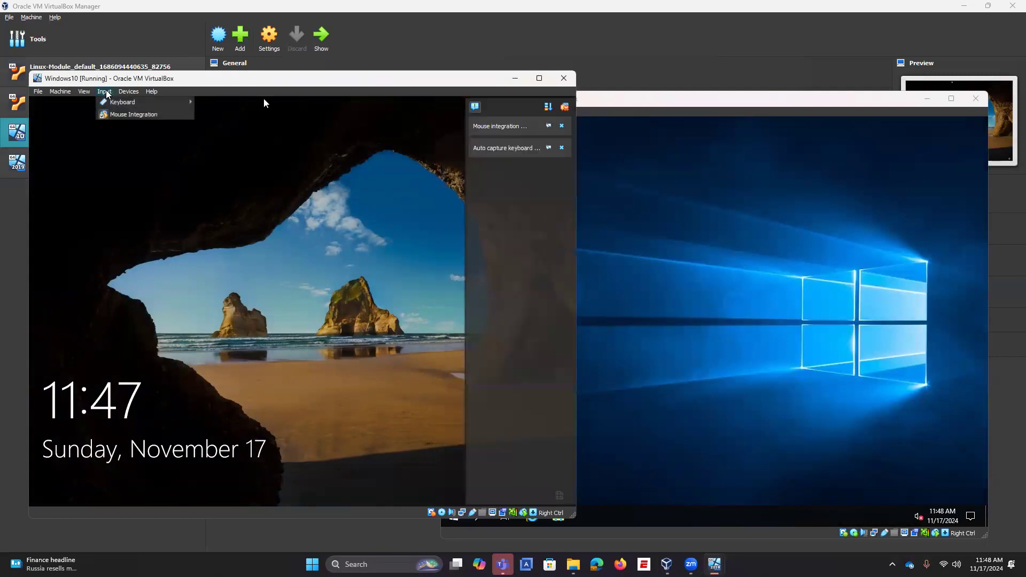
{"action": "mouse_move", "coordinate": [126, 102]}
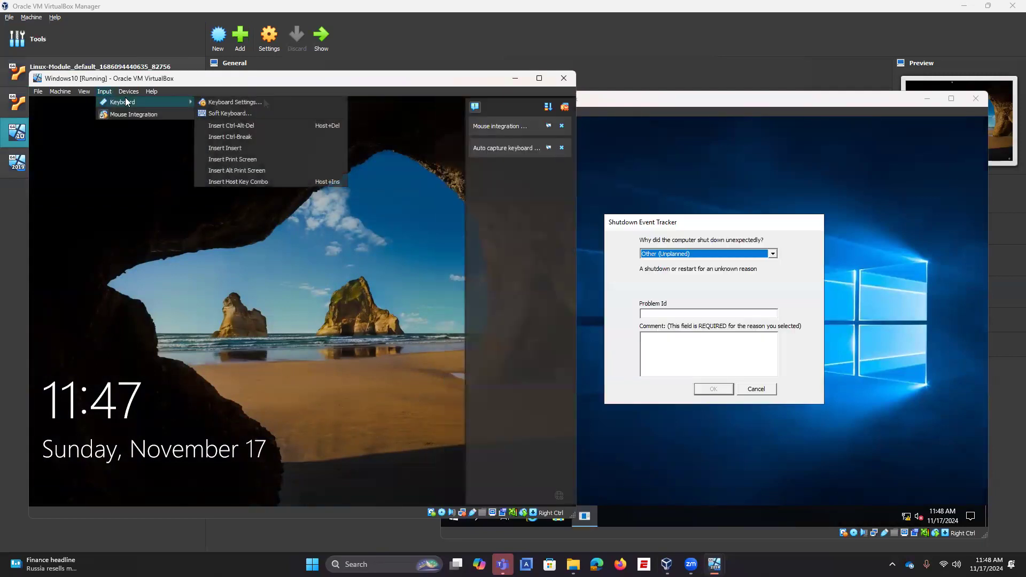
{"action": "left_click", "coordinate": [230, 126]}
{"action": "type", "text": "*******"}
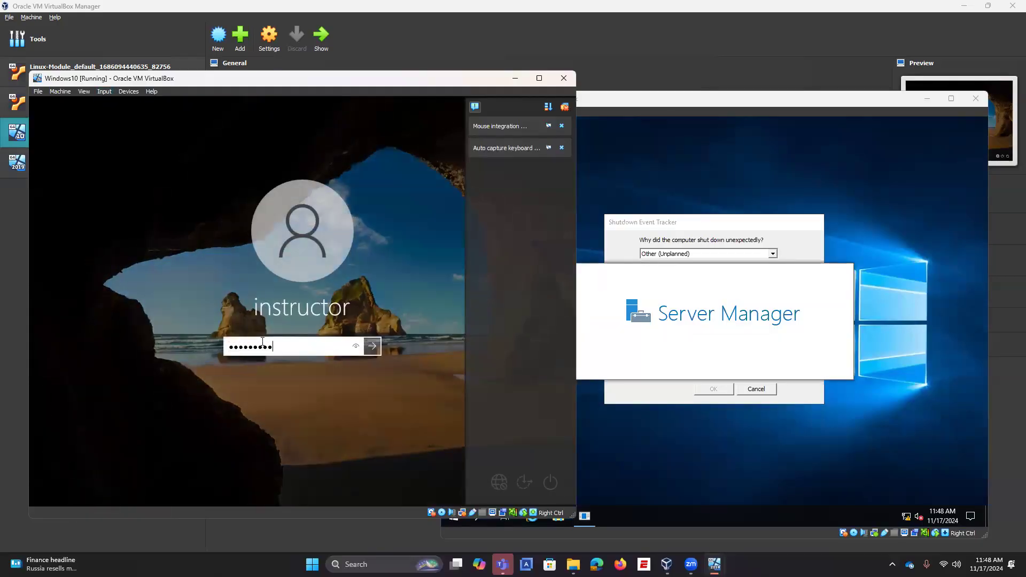
{"action": "key", "text": "Return"}
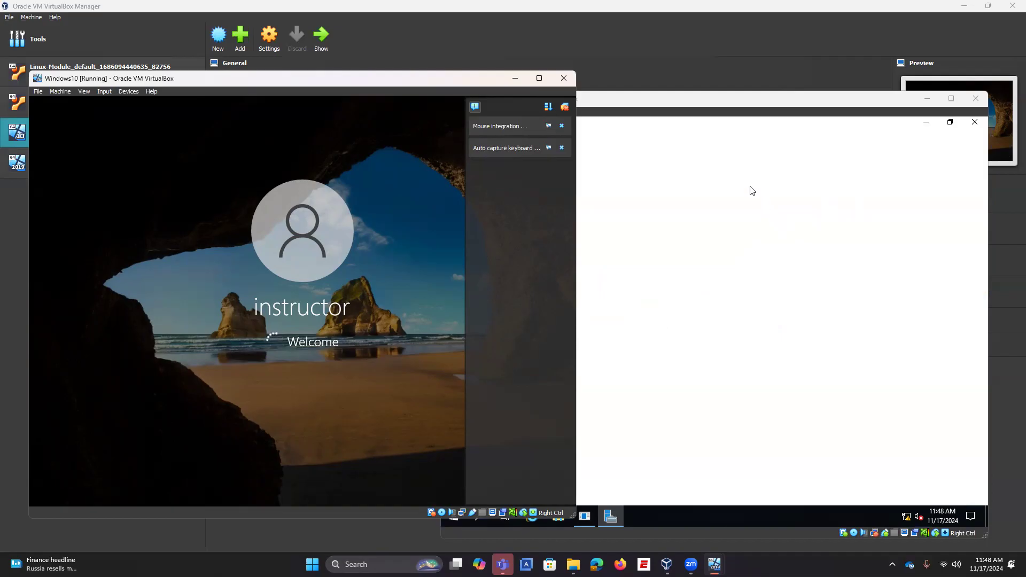
Step: Launch the Routing and Remote Access console from Server Manager's Tools menu on Win2019
{"action": "left_click", "coordinate": [909, 148]}
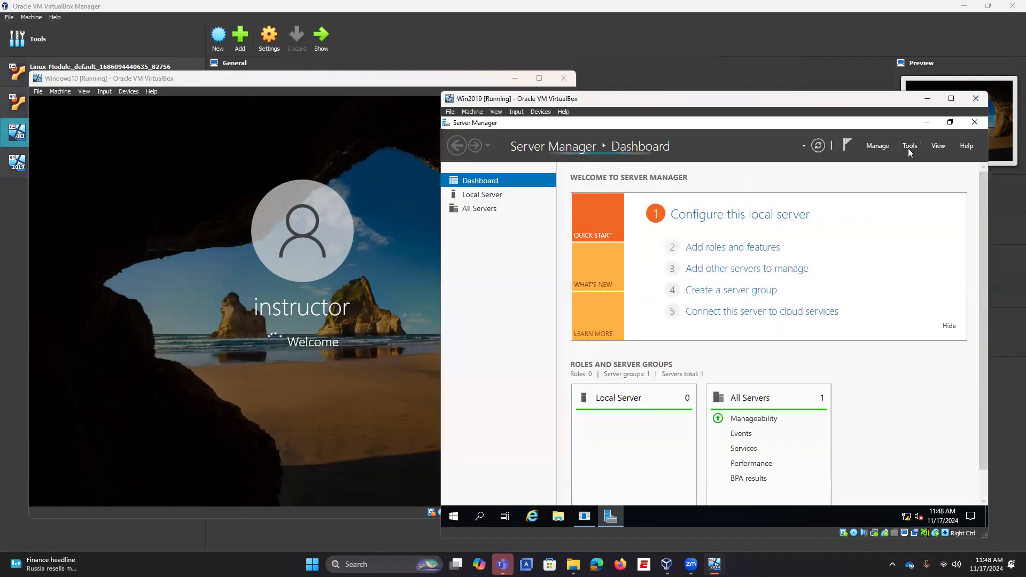
{"action": "left_click", "coordinate": [908, 149]}
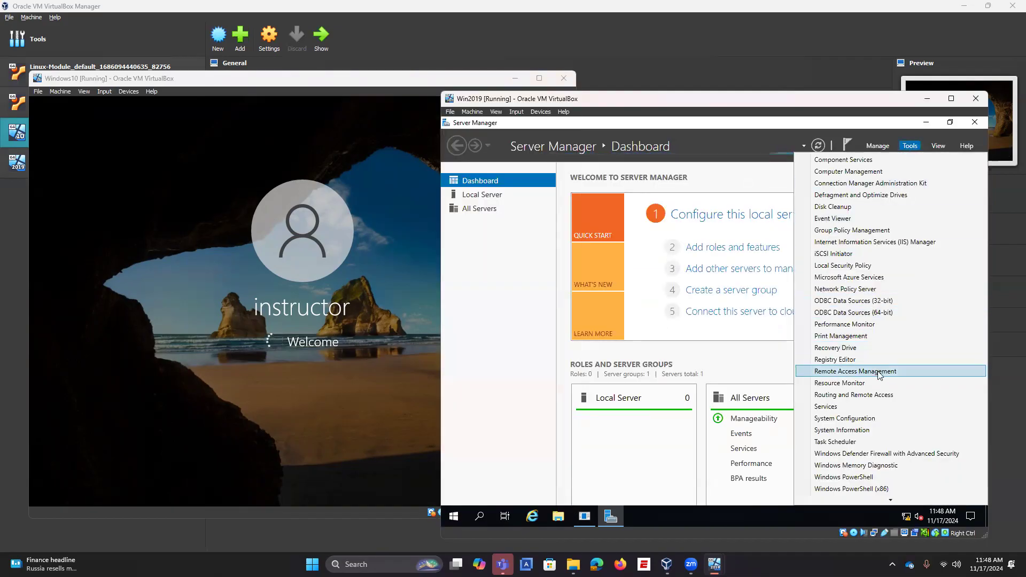
{"action": "left_click", "coordinate": [880, 395]}
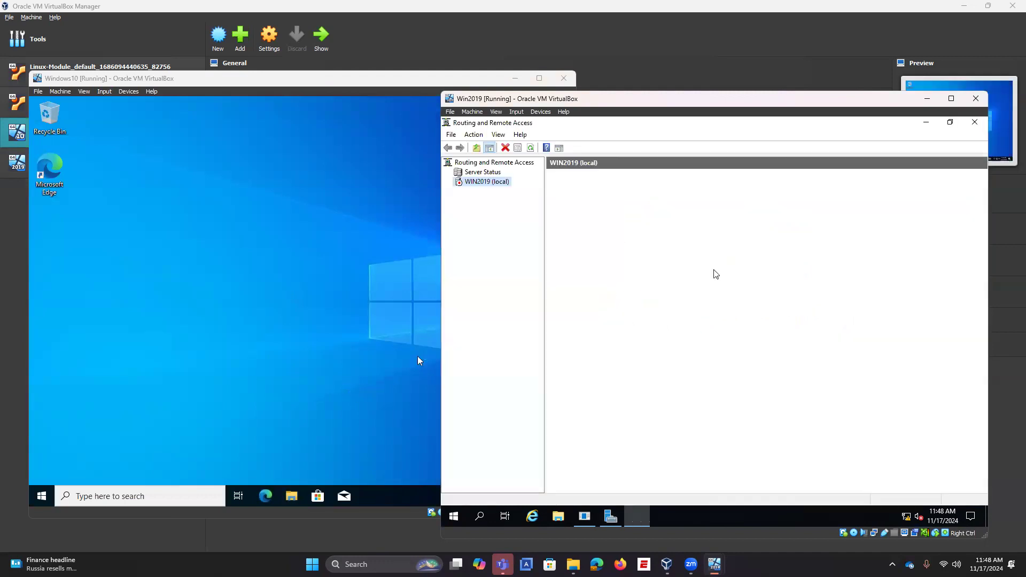
Step: Start Configure and Enable on WIN2019 (local), choosing Remote access with VPN in the wizard
{"action": "right_click", "coordinate": [489, 184]}
{"action": "left_click", "coordinate": [524, 193]}
{"action": "left_click", "coordinate": [778, 411]}
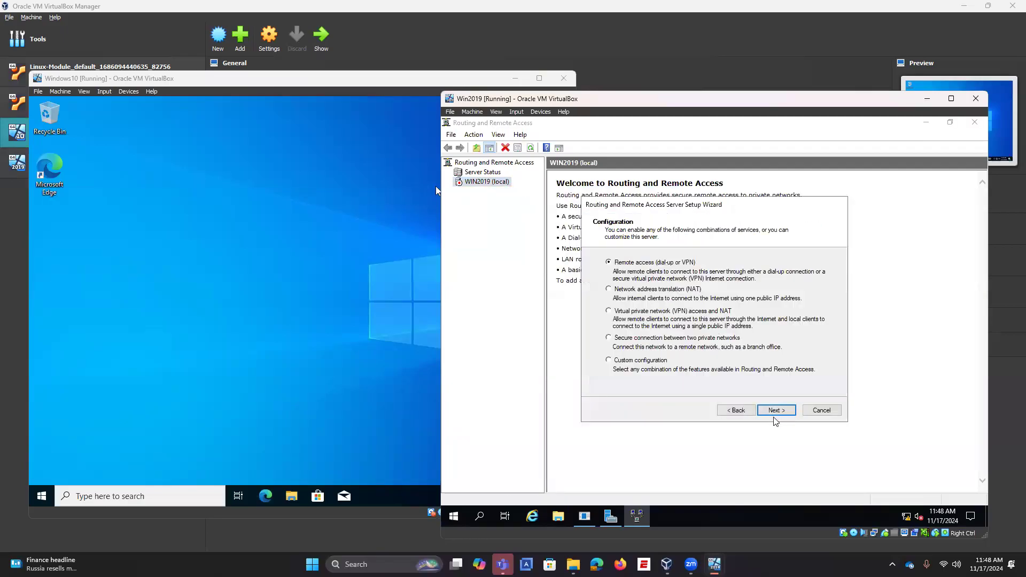
{"action": "left_click", "coordinate": [778, 411]}
{"action": "left_click", "coordinate": [620, 274]}
{"action": "left_click", "coordinate": [776, 411]}
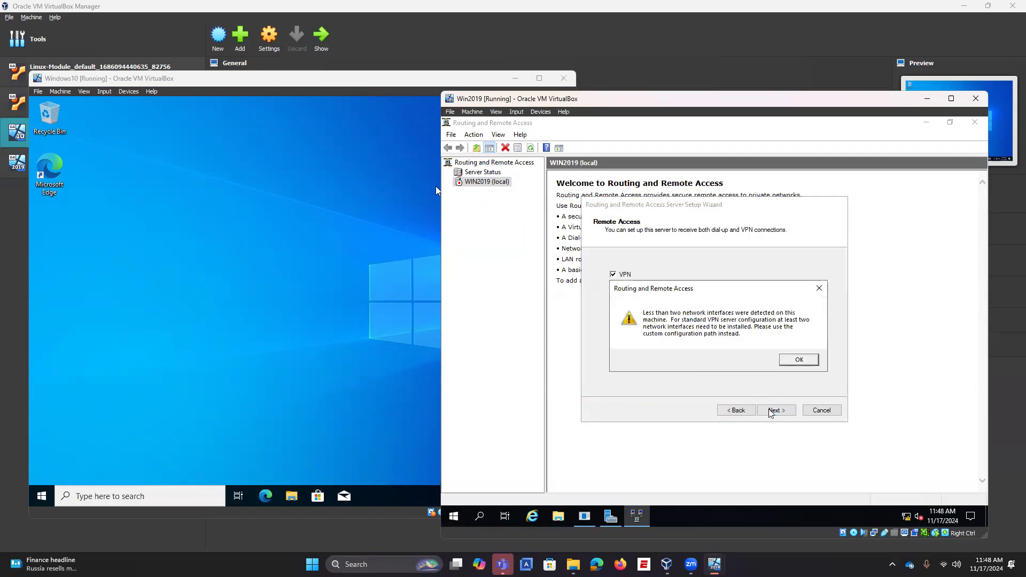
Step: Acknowledge the two-network-interface warning and open the guest's Network & Internet settings
{"action": "left_click", "coordinate": [794, 360]}
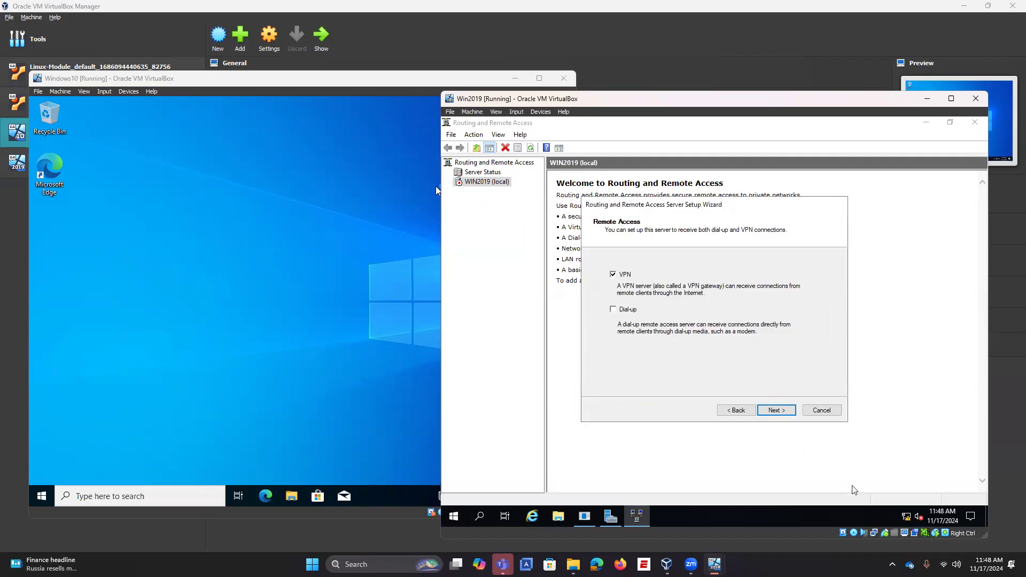
{"action": "right_click", "coordinate": [904, 518]}
{"action": "left_click", "coordinate": [898, 505]}
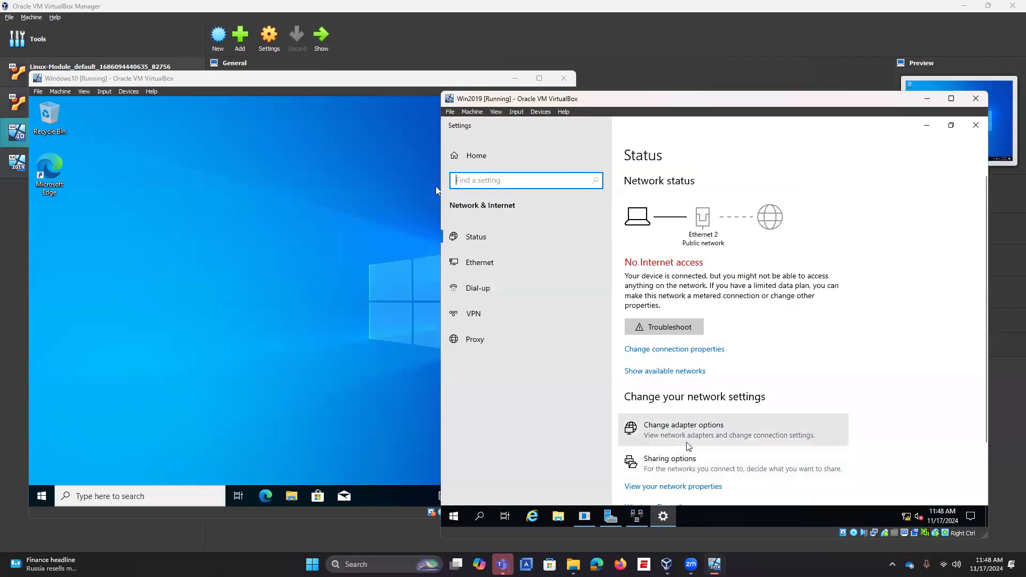
Step: Inspect the Ethernet and Ethernet 2 adapters, then view Local Server properties in Server Manager
{"action": "left_click", "coordinate": [689, 447]}
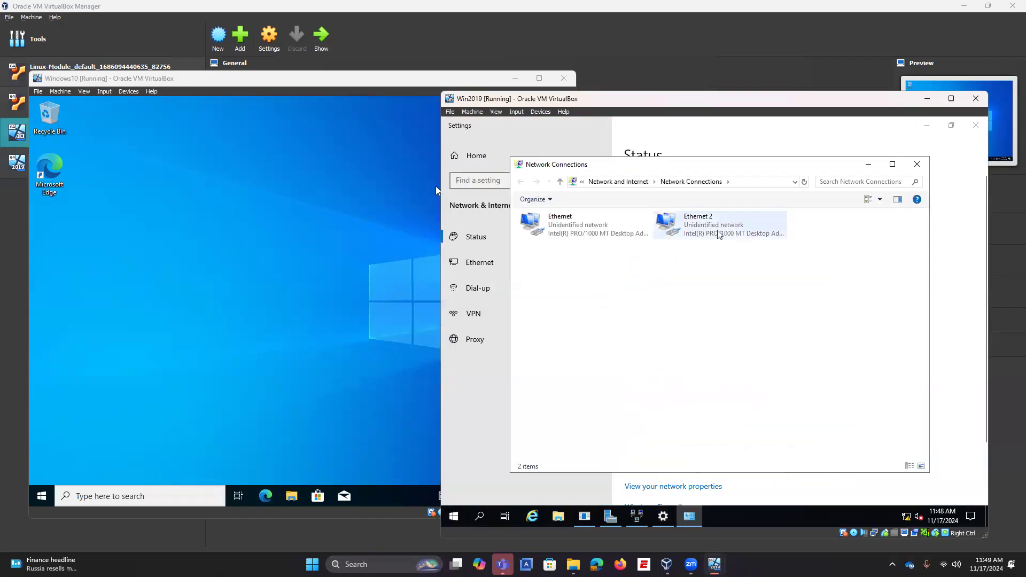
{"action": "left_click", "coordinate": [601, 227]}
{"action": "left_click", "coordinate": [694, 223]}
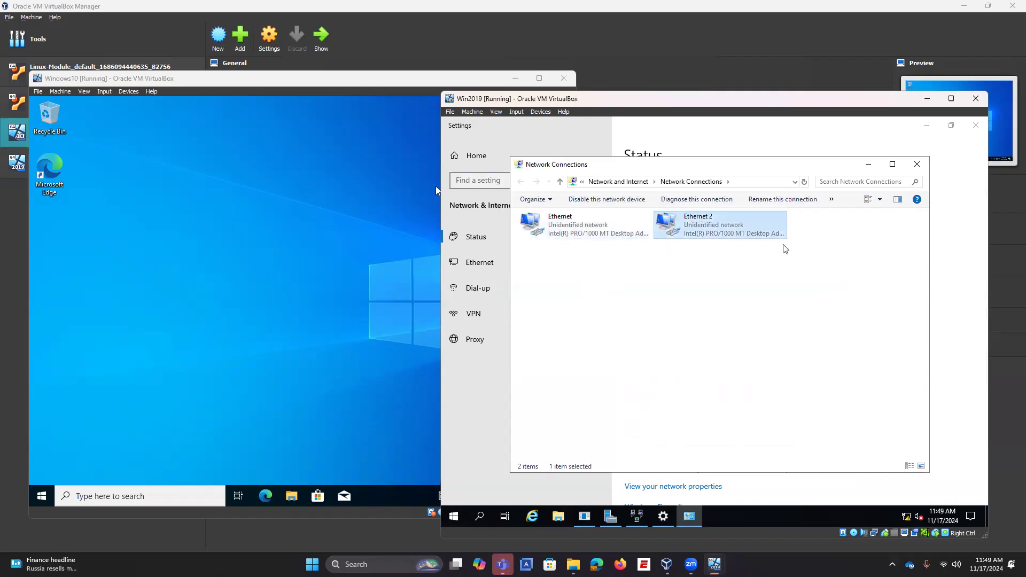
{"action": "right_click", "coordinate": [729, 225]}
{"action": "left_click", "coordinate": [688, 269]}
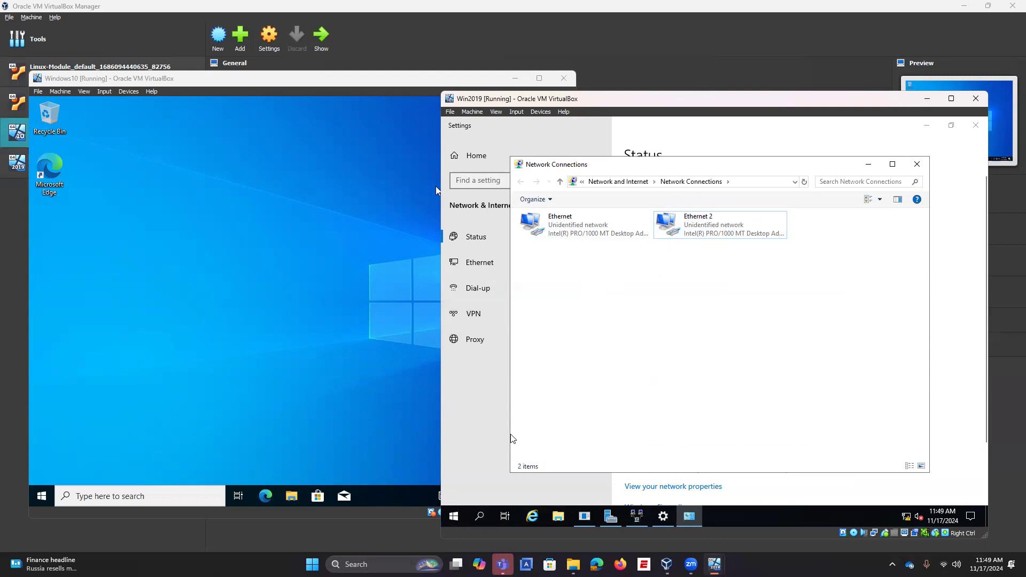
{"action": "left_click", "coordinate": [610, 517]}
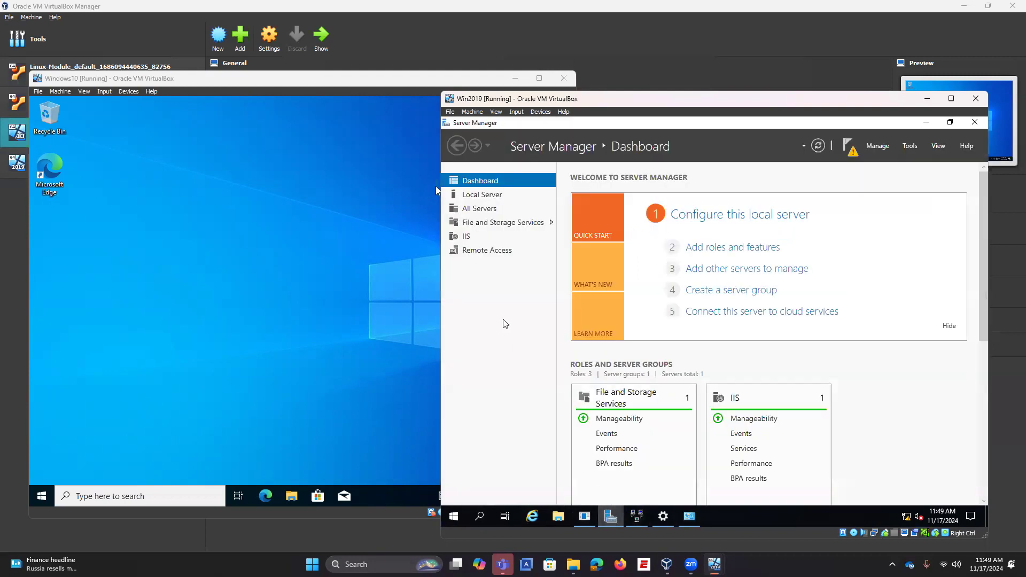
{"action": "left_click", "coordinate": [507, 198]}
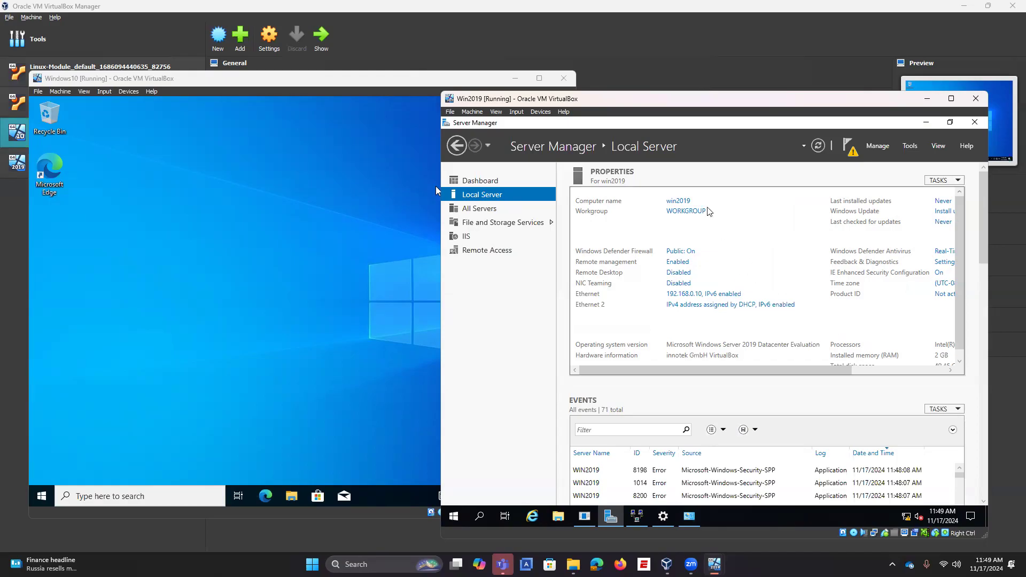
Step: Retry the VPN wizard, dismiss the two-interface warning twice, and cancel the wizard
{"action": "left_click", "coordinate": [636, 517]}
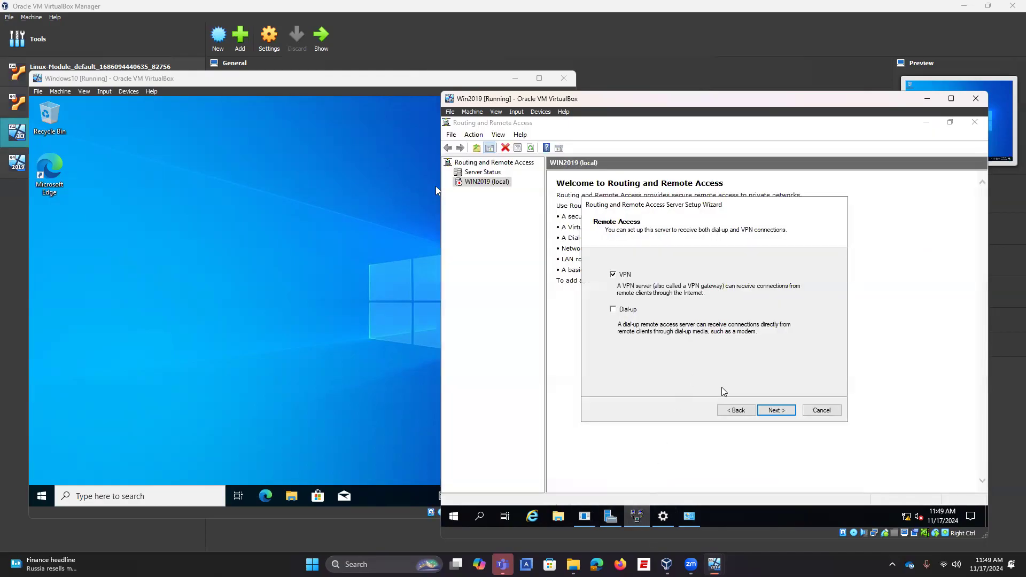
{"action": "left_click", "coordinate": [775, 411]}
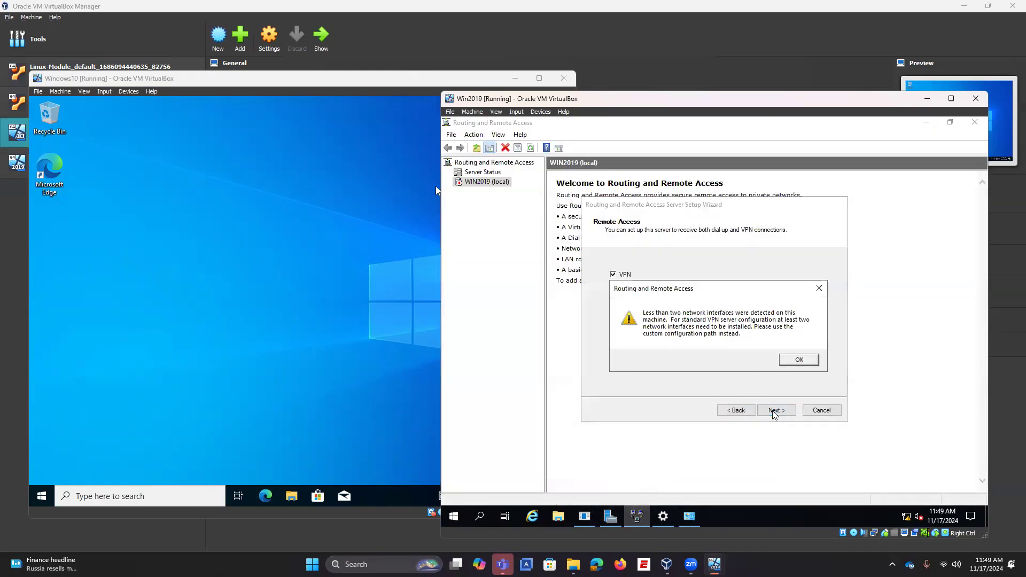
{"action": "left_click", "coordinate": [802, 360]}
{"action": "left_click", "coordinate": [781, 410]}
{"action": "left_click", "coordinate": [798, 361]}
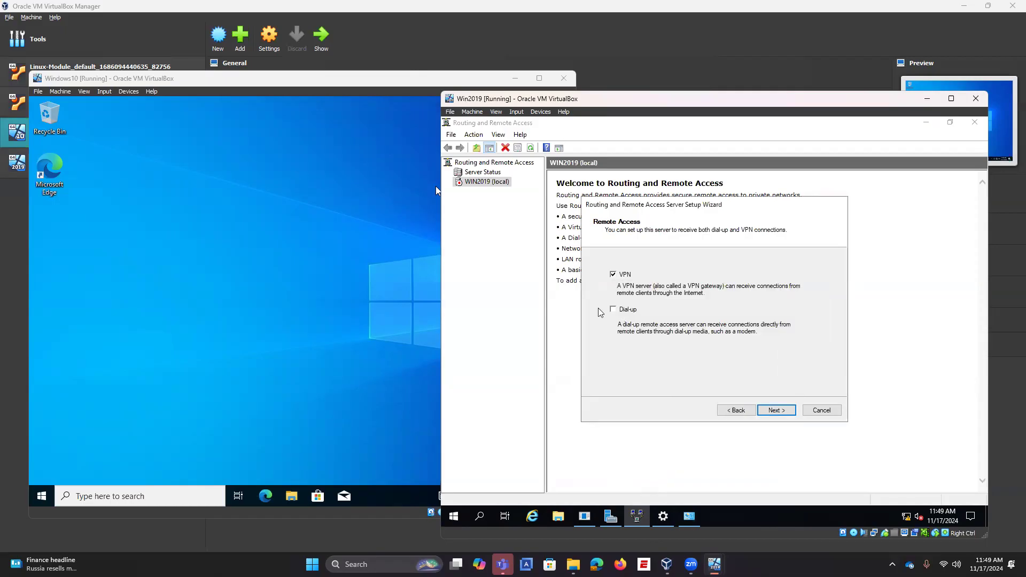
{"action": "left_click", "coordinate": [838, 414]}
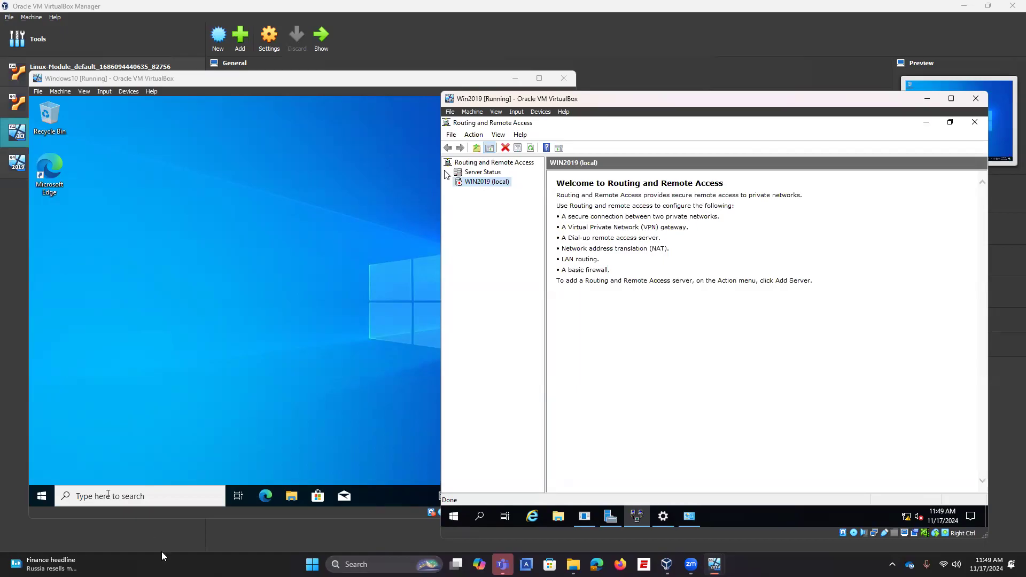
Step: Run ipconfig in an administrator Command Prompt to show Ethernet 192.168.0.10 and Ethernet 2 192.168.56.103
{"action": "left_click", "coordinate": [690, 510]}
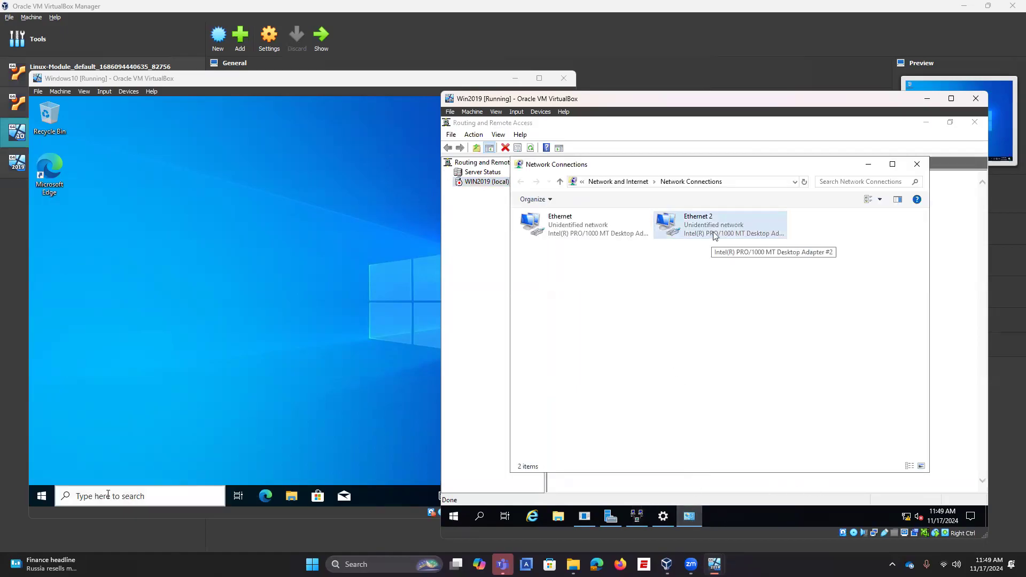
{"action": "left_click", "coordinate": [484, 517]}
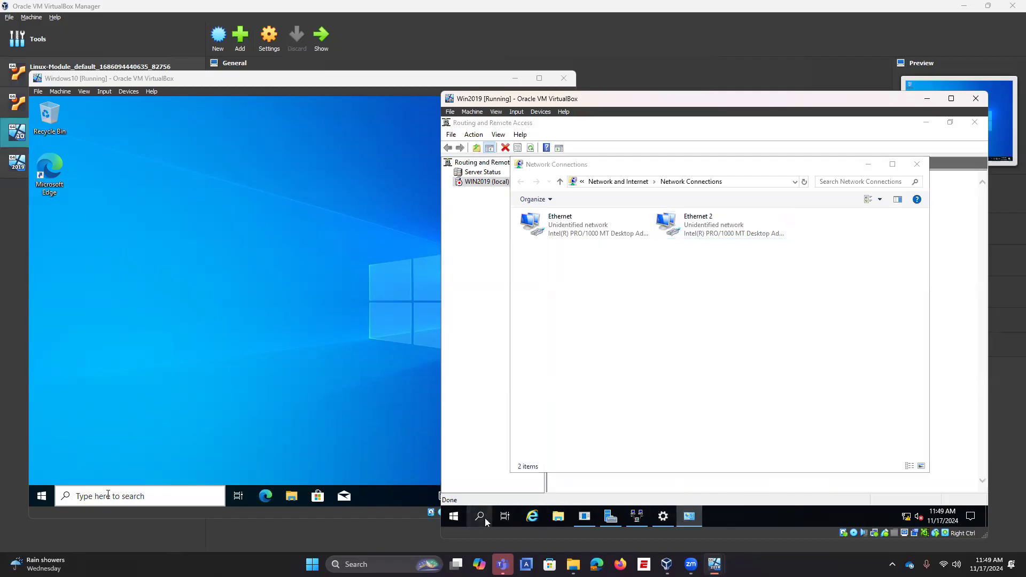
{"action": "type", "text": "cmd"}
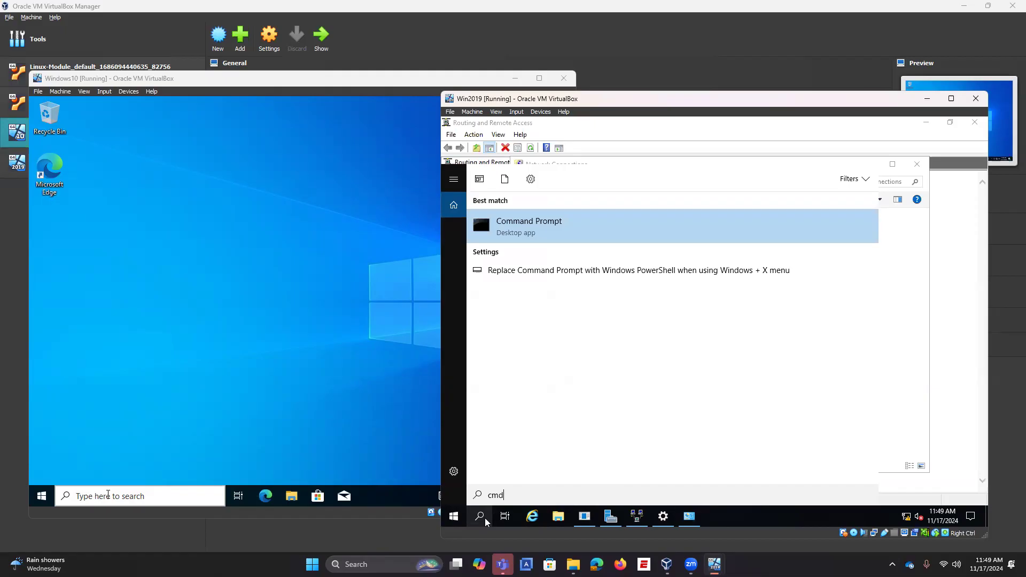
{"action": "left_click", "coordinate": [534, 239]}
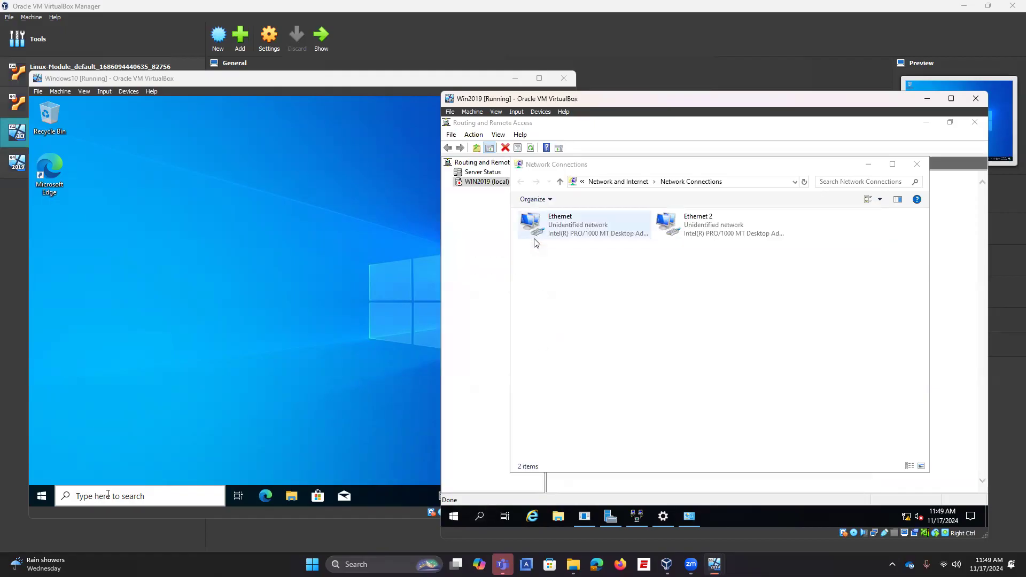
{"action": "type", "text": "ipconfig"}
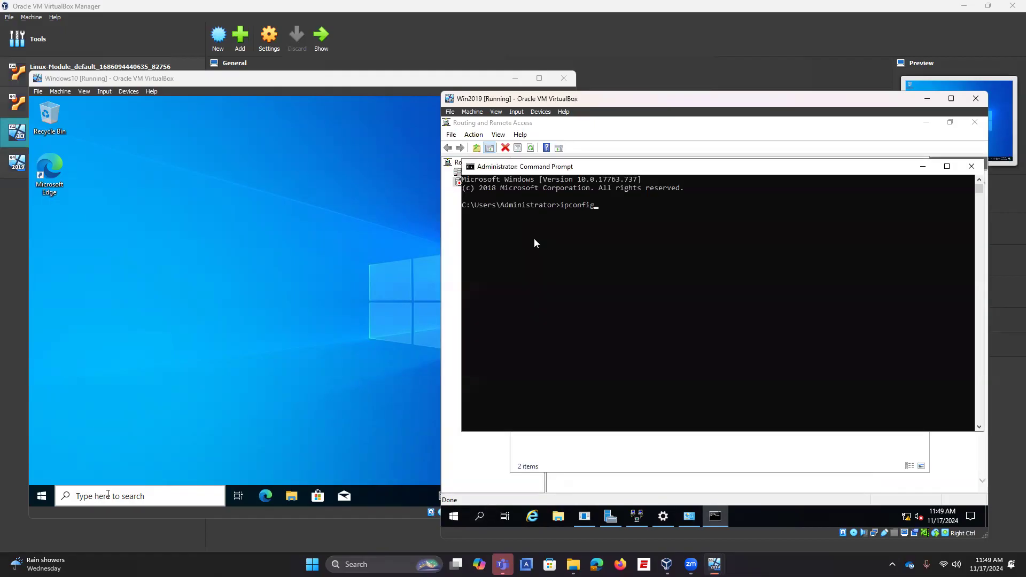
{"action": "key", "text": "Return"}
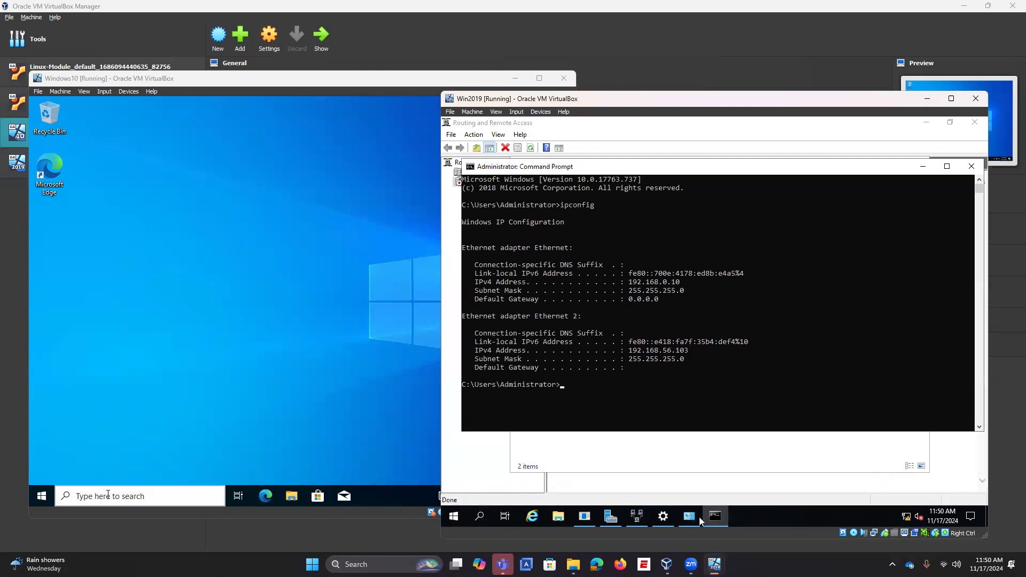
Step: In an administrator PowerShell, run Enable-NetAdapter -Name "Ethernet 2" -Confirm:$true
{"action": "right_click", "coordinate": [455, 516]}
{"action": "left_click", "coordinate": [526, 379]}
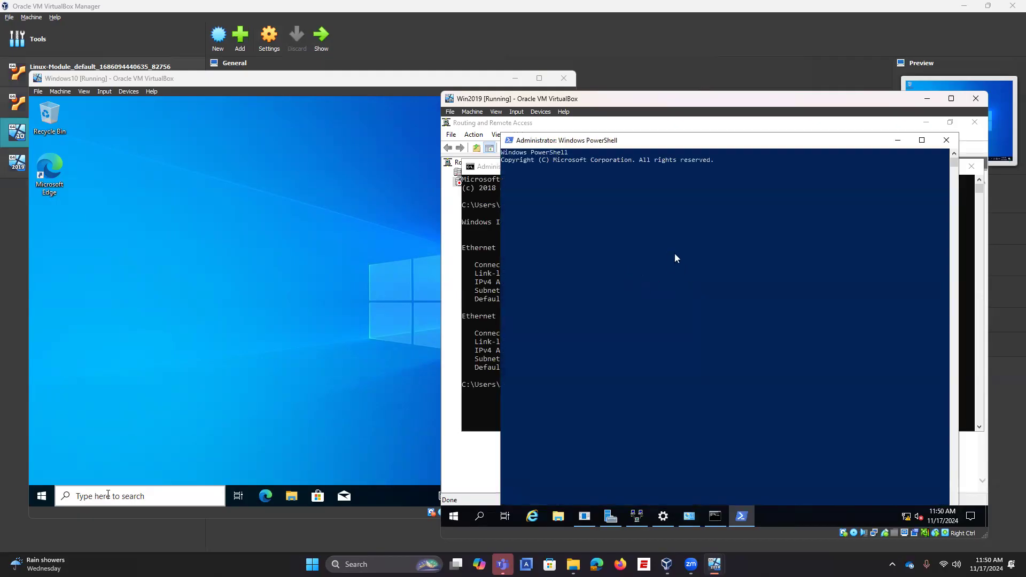
{"action": "type", "text": "Enable-NetAdapter -Name "}
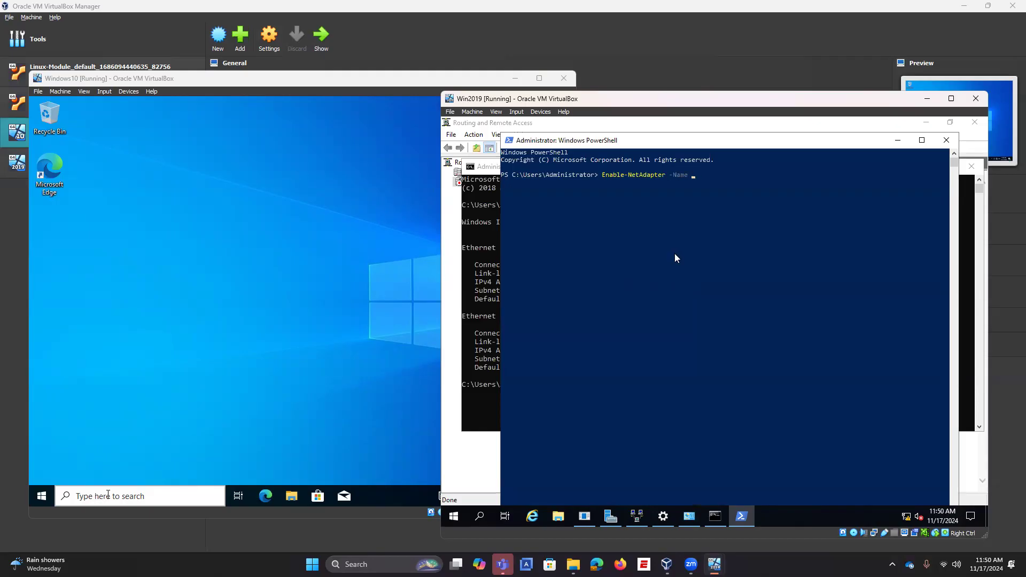
{"action": "type", "text": "\"Ethernet2"}
{"action": "key", "text": "BackSpace"}
{"action": "type", "text": "2\" -Confirm:$true"}
{"action": "key", "text": "Return"}
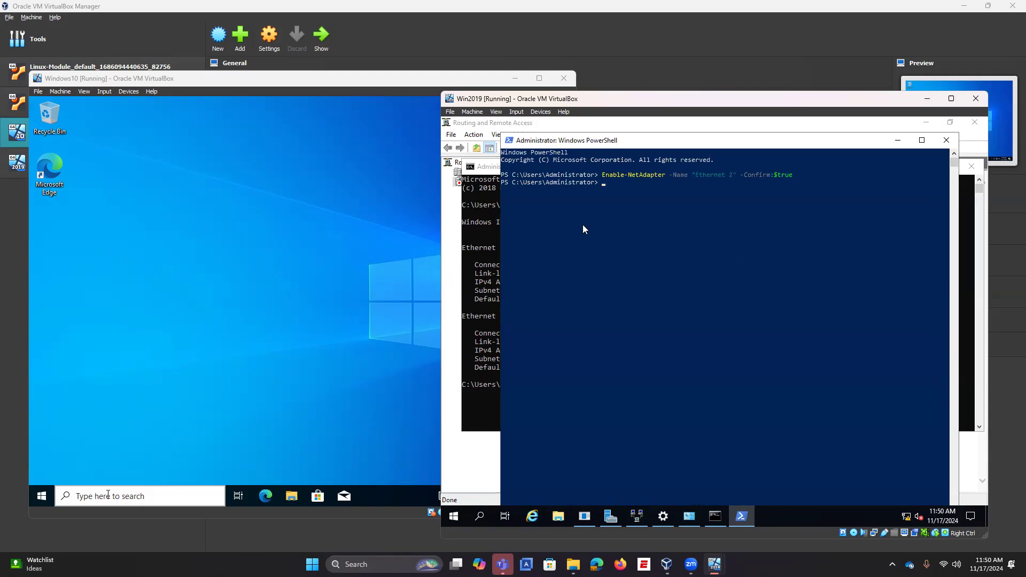
Step: Edit the recalled command to enable the Ethernet adapter and run it
{"action": "key", "text": "Up"}
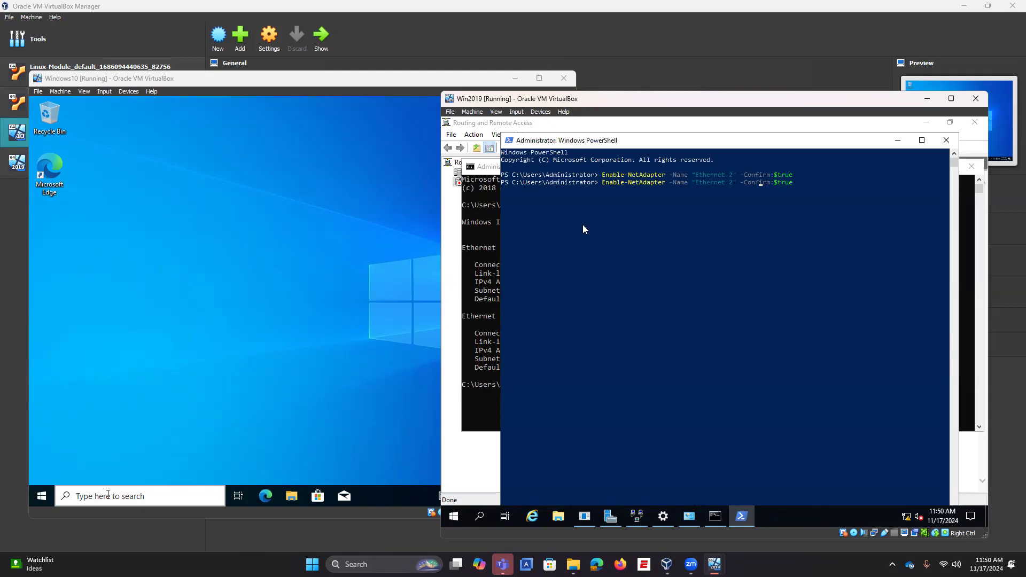
{"action": "key", "text": "BackSpace"}
{"action": "key", "text": "BackSpace"}
{"action": "key", "text": "BackSpace"}
{"action": "key", "text": "Left"}
{"action": "key", "text": "Left"}
{"action": "key", "text": "BackSpace"}
{"action": "key", "text": "Return"}
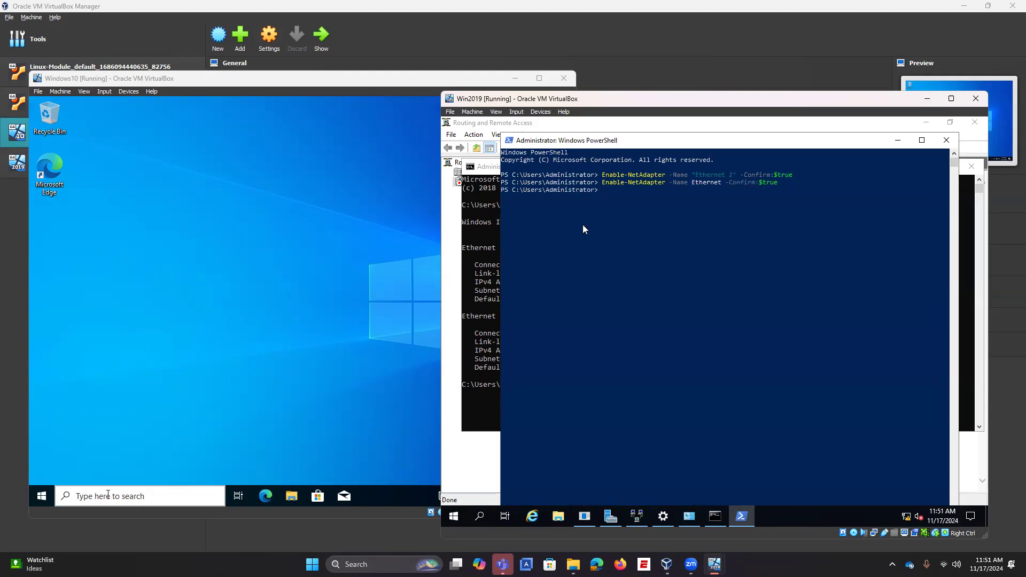
Step: Close the Routing and Remote Access console and refresh Local Server properties in Server Manager
{"action": "left_click", "coordinate": [477, 460]}
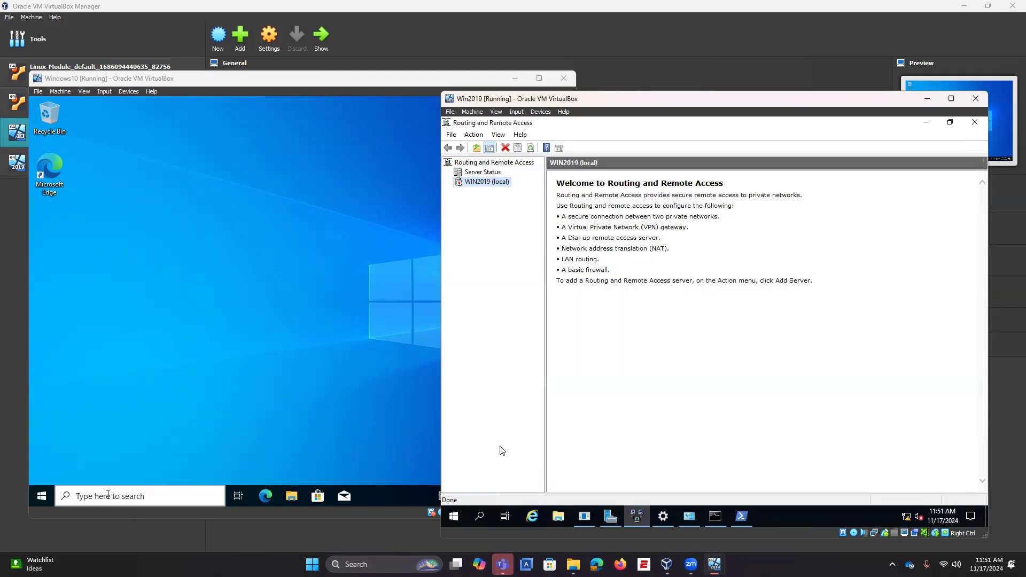
{"action": "left_click", "coordinate": [975, 122]}
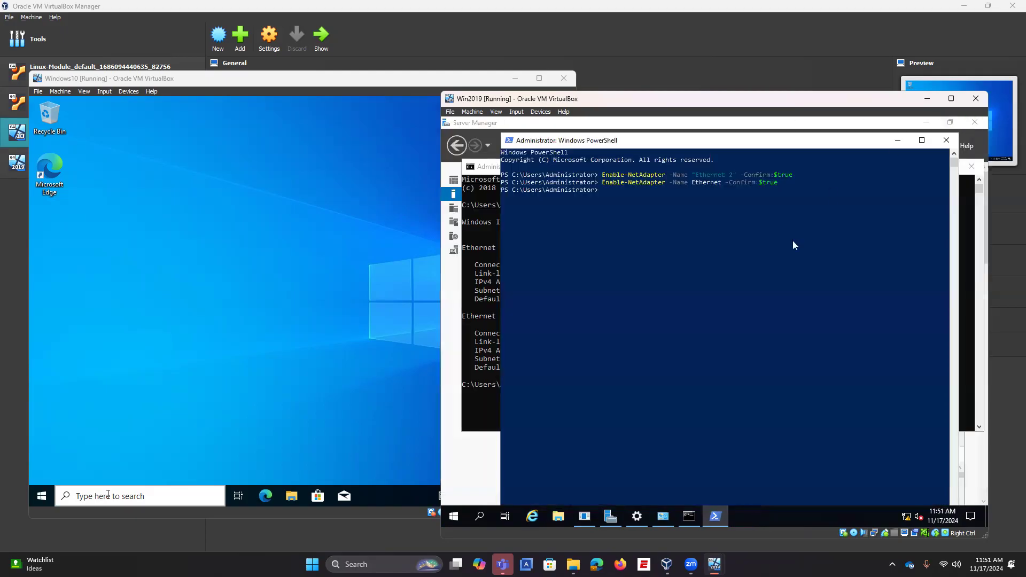
{"action": "left_click", "coordinate": [476, 453]}
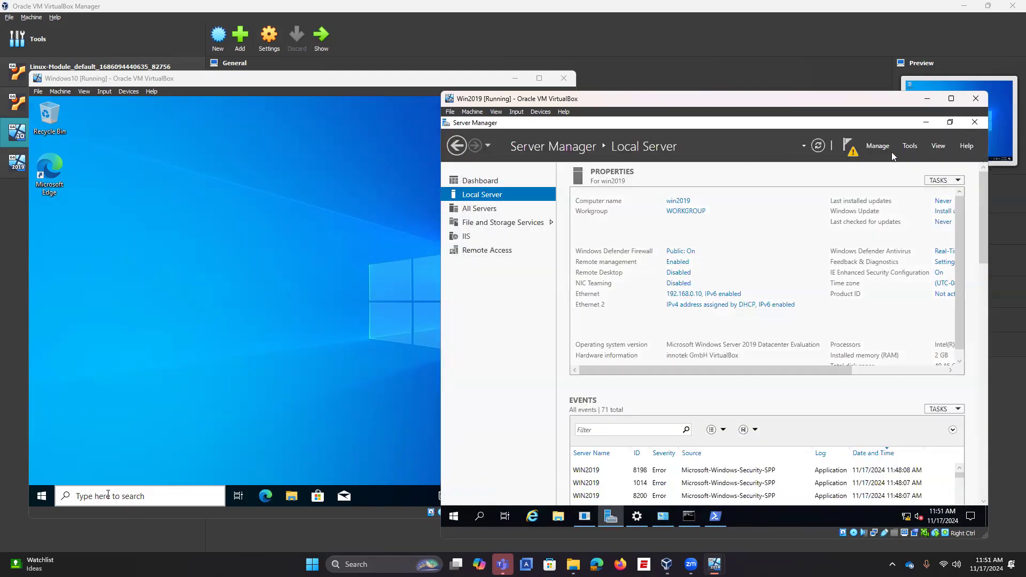
{"action": "left_click", "coordinate": [821, 148]}
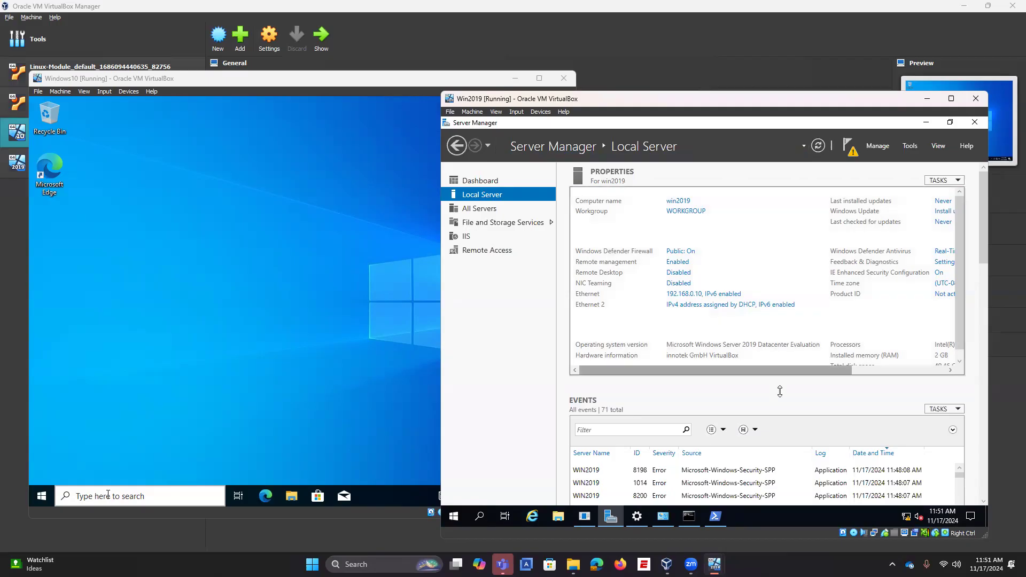
Step: Reopen the Network & Internet status settings from the taskbar network icon
{"action": "left_click", "coordinate": [691, 518]}
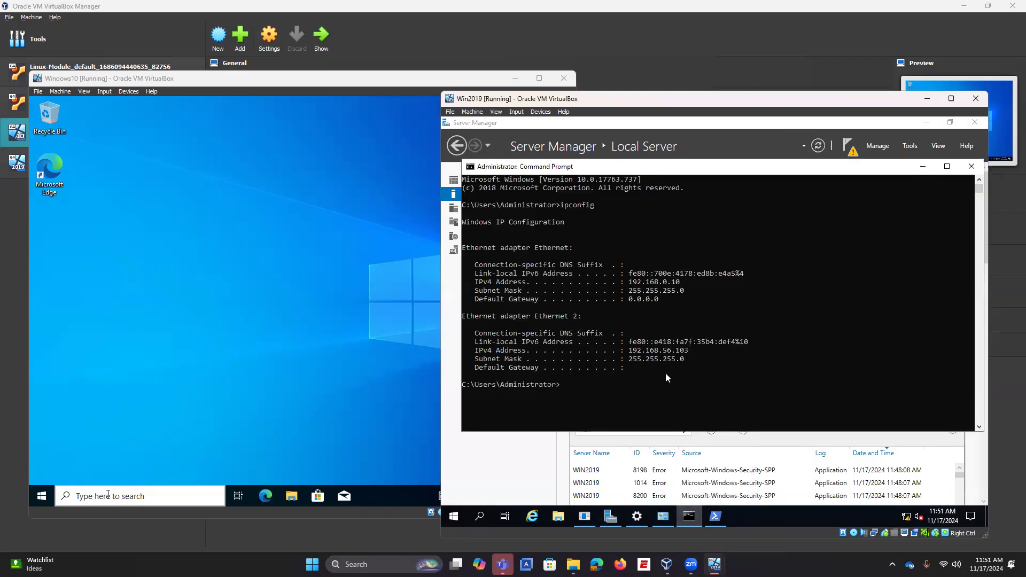
{"action": "right_click", "coordinate": [910, 514]}
{"action": "left_click", "coordinate": [908, 500]}
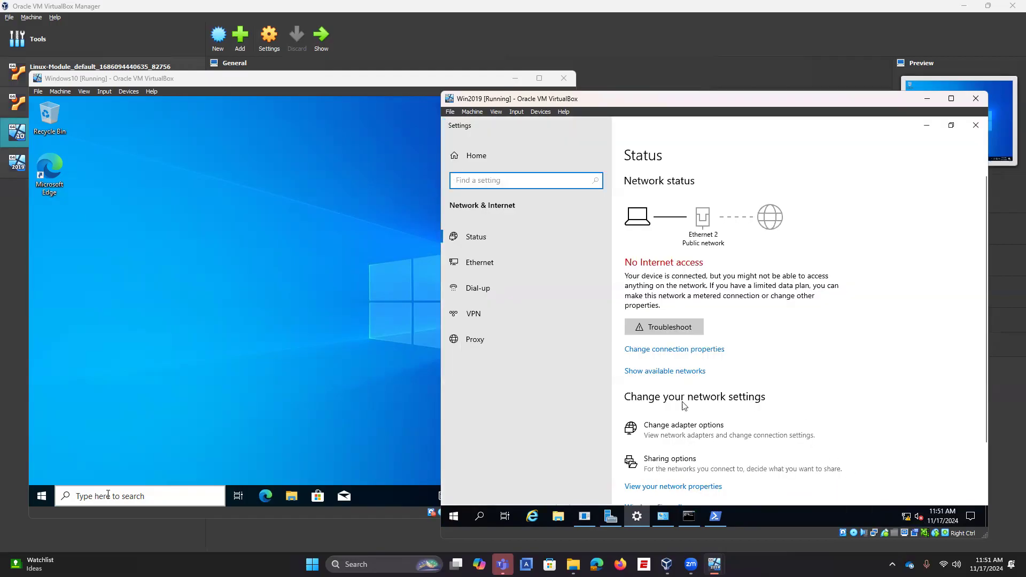
Step: Open Ethernet 2's IPv4 properties and switch to a manually entered IP address
{"action": "left_click", "coordinate": [686, 435]}
{"action": "right_click", "coordinate": [715, 234]}
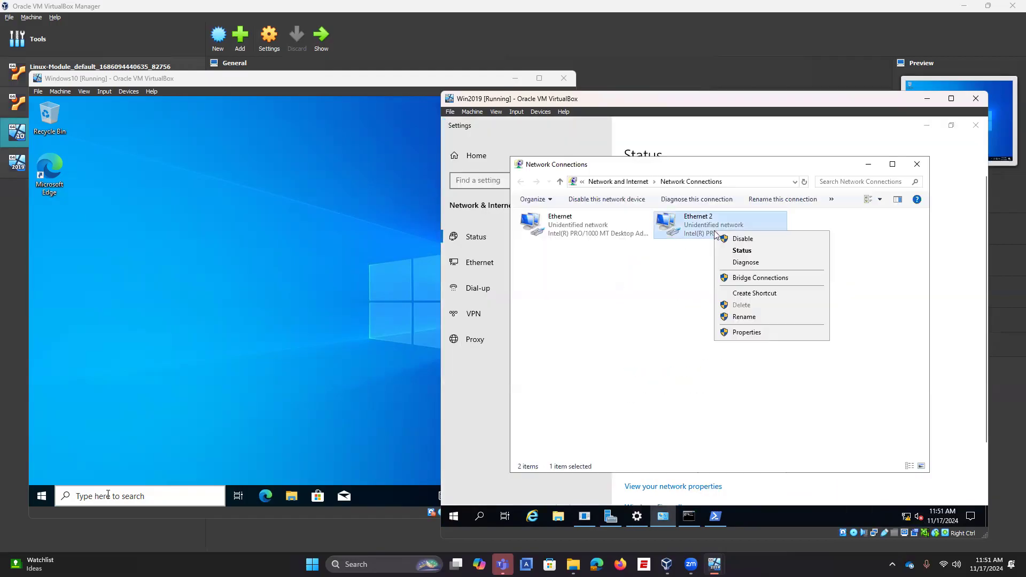
{"action": "left_click", "coordinate": [737, 333]}
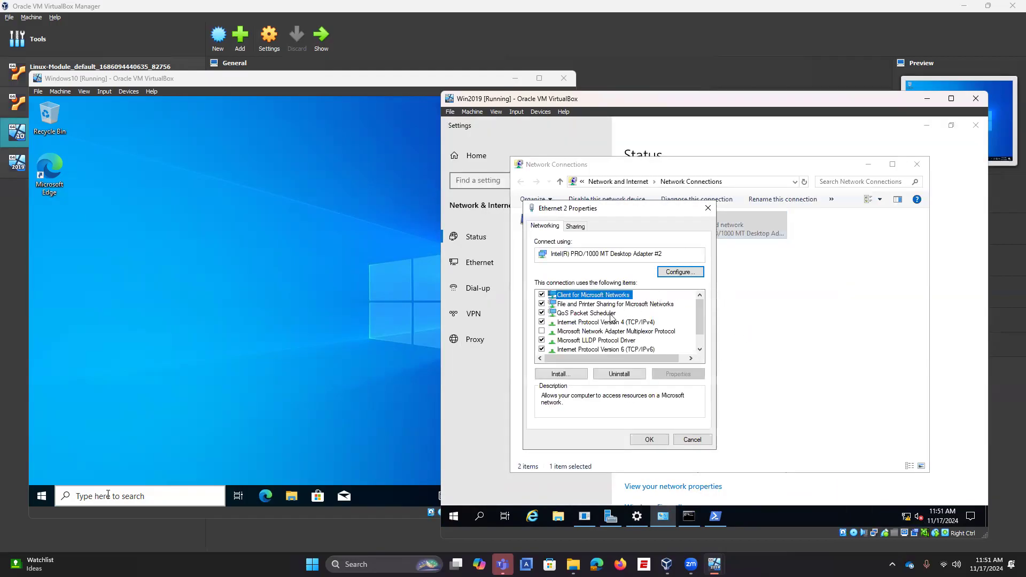
{"action": "left_click", "coordinate": [612, 322]}
{"action": "left_click", "coordinate": [668, 374]}
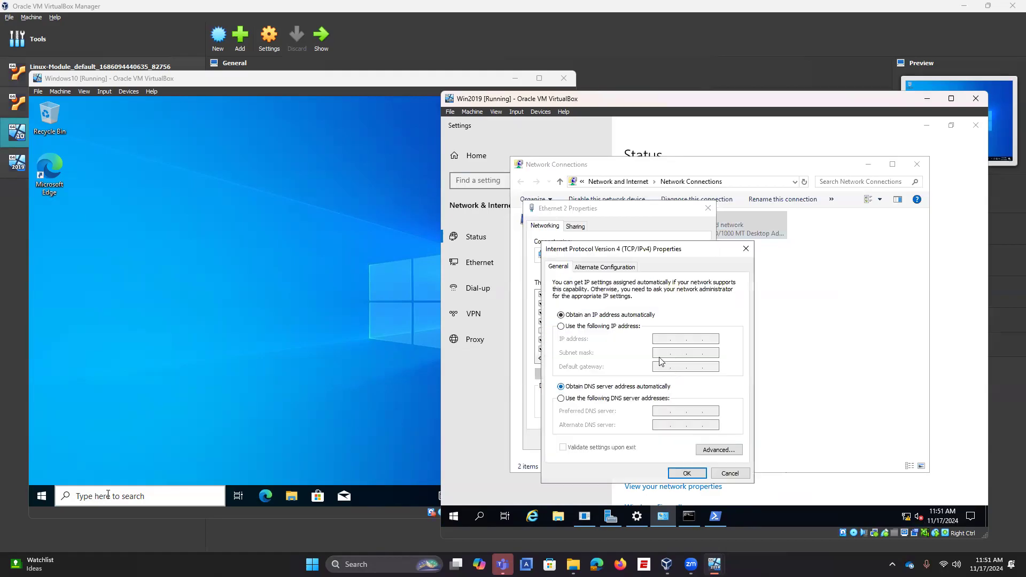
{"action": "left_click", "coordinate": [623, 326]}
{"action": "left_click", "coordinate": [691, 516]}
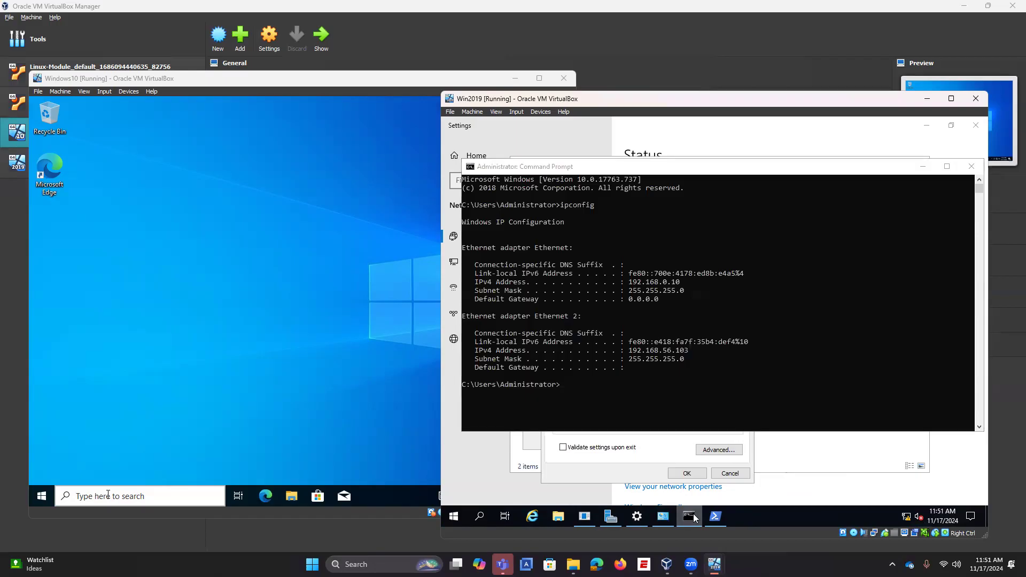
{"action": "left_click", "coordinate": [691, 517]}
Step: Enter IP 192.168.56.103, mask 255.255.255.0, gateway 192.168.0.10, and accept the gateway warning
{"action": "left_click", "coordinate": [660, 341]}
{"action": "type", "text": "192 . 1"}
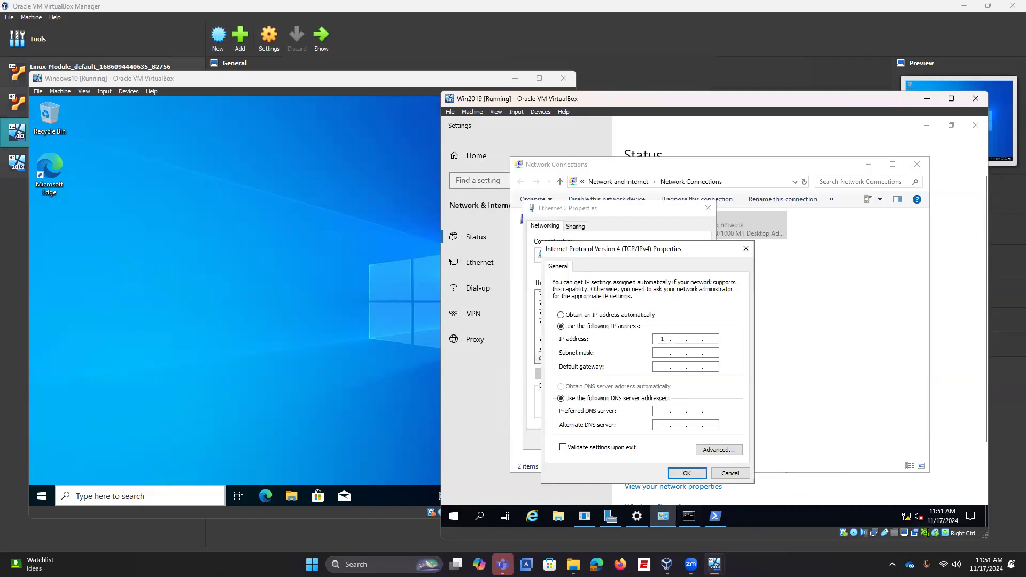
{"action": "type", "text": "68 . 56 . 103"}
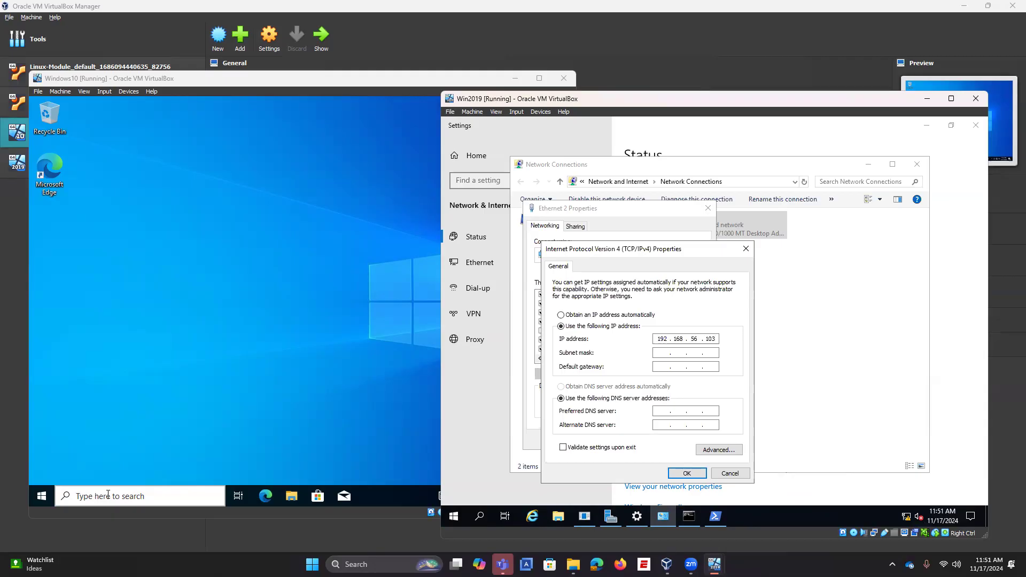
{"action": "left_click", "coordinate": [658, 355]}
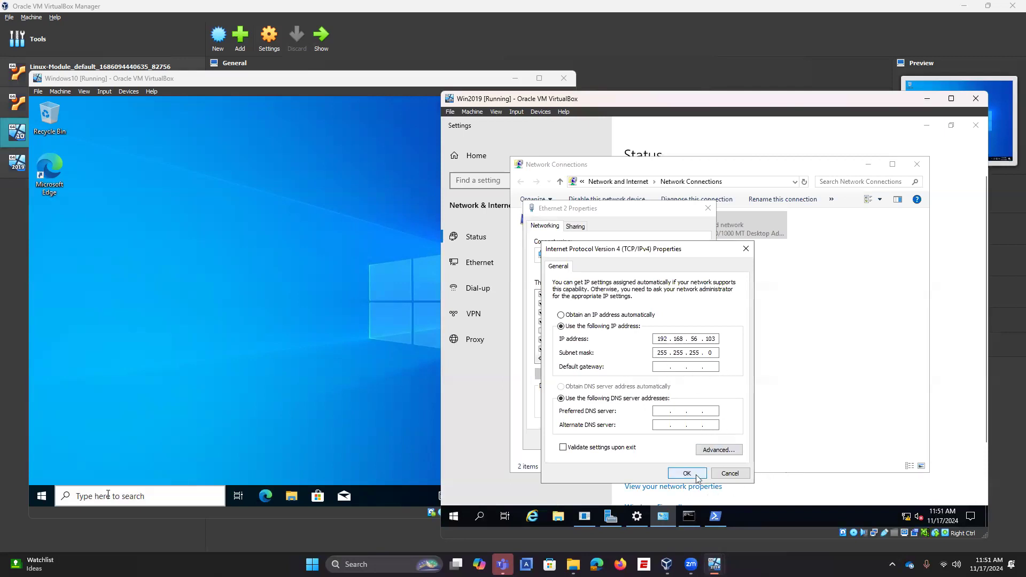
{"action": "left_click", "coordinate": [665, 367]}
{"action": "type", "text": "192 . 1"}
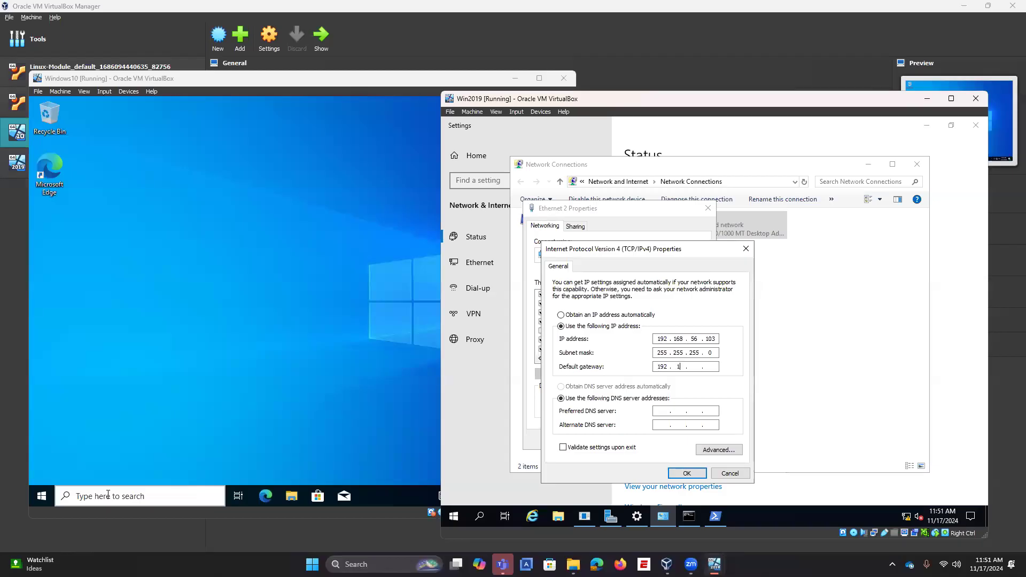
{"action": "type", "text": "68 . 0 . 10"}
{"action": "left_click", "coordinate": [696, 473]}
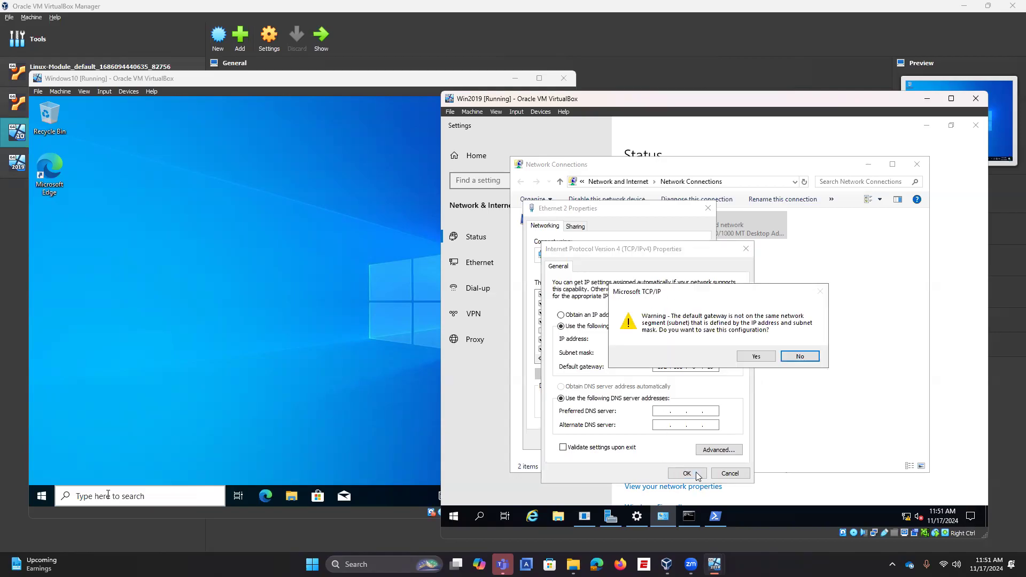
{"action": "left_click", "coordinate": [754, 357]}
{"action": "left_click", "coordinate": [656, 445]}
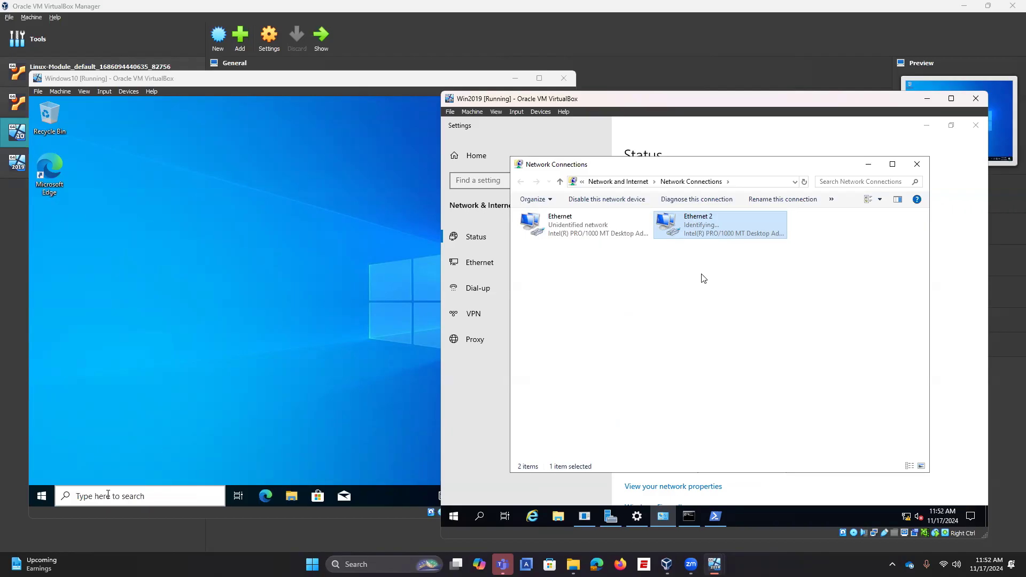
Step: Review the Ethernet adapter's IPv4 settings and close its properties unchanged
{"action": "right_click", "coordinate": [599, 227]}
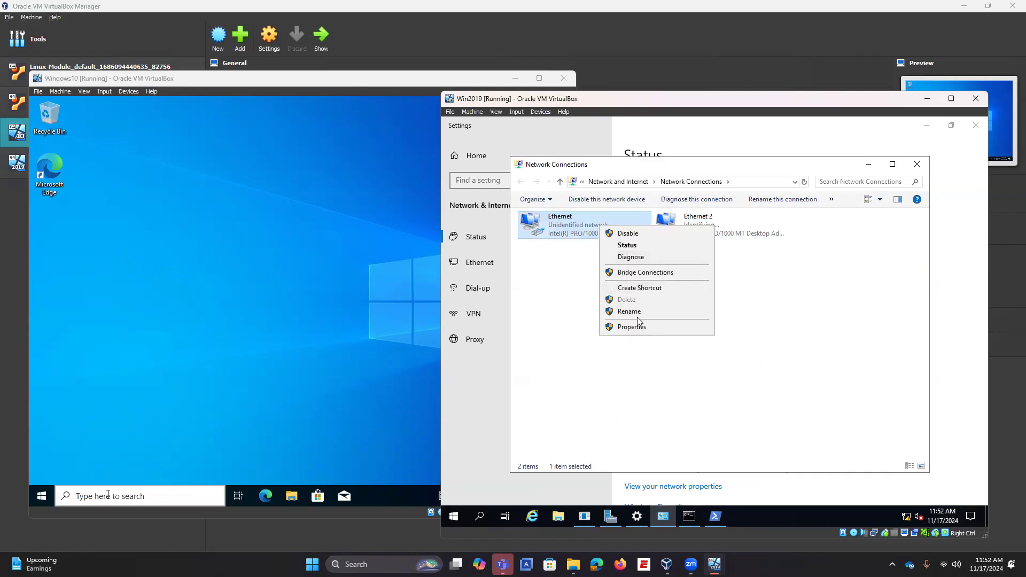
{"action": "left_click", "coordinate": [637, 327]}
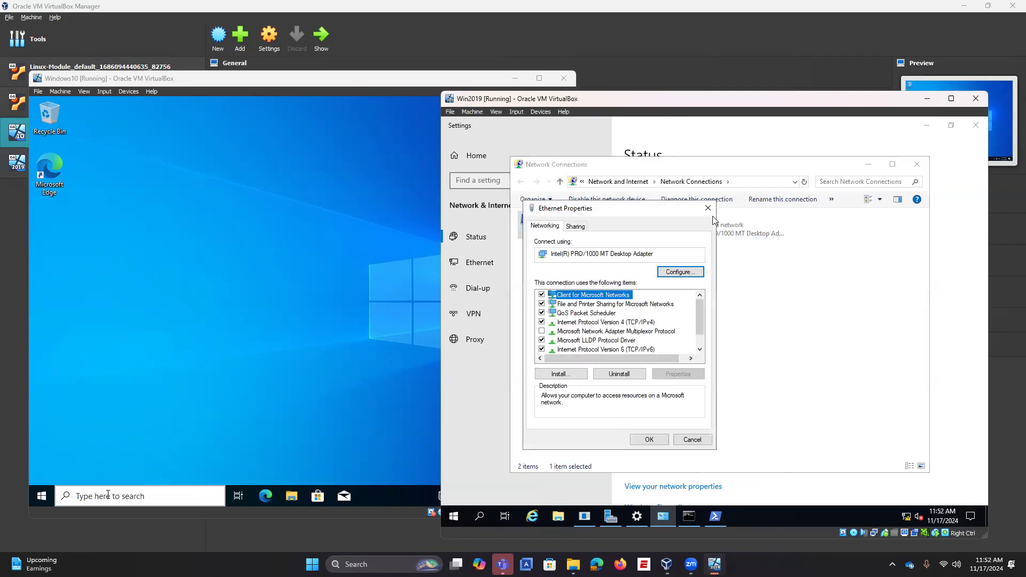
{"action": "left_click", "coordinate": [629, 322]}
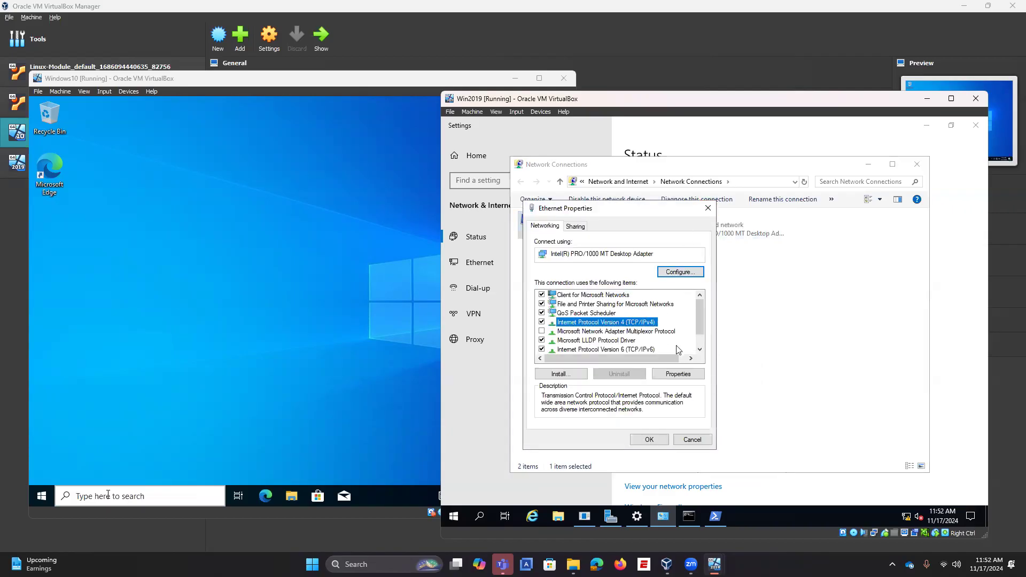
{"action": "left_click", "coordinate": [708, 208]}
Step: Close the network windows and refresh Local Server so Ethernet 2 shows 192.168.56.103
{"action": "left_click", "coordinate": [917, 164]}
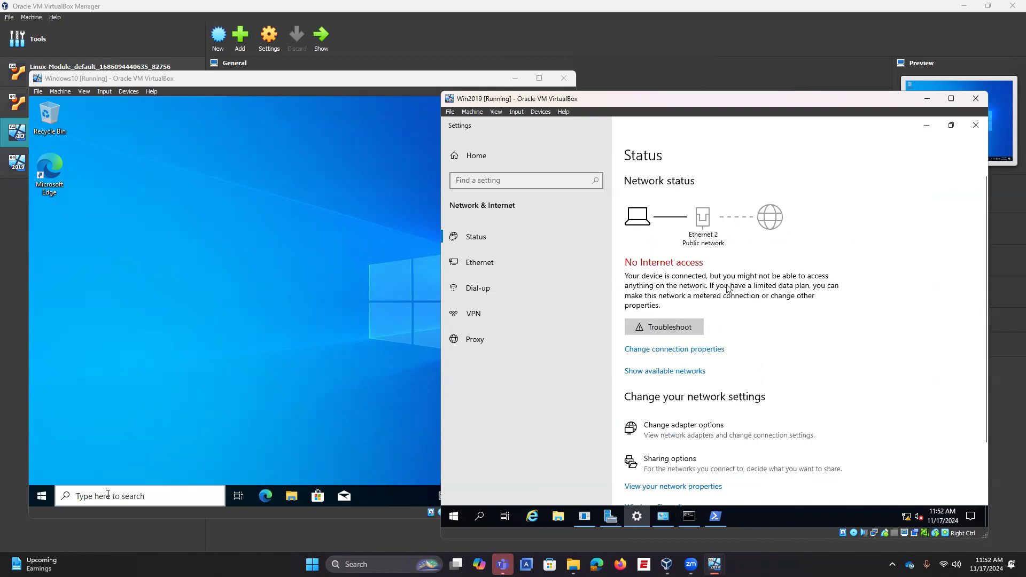
{"action": "left_click", "coordinate": [927, 126]}
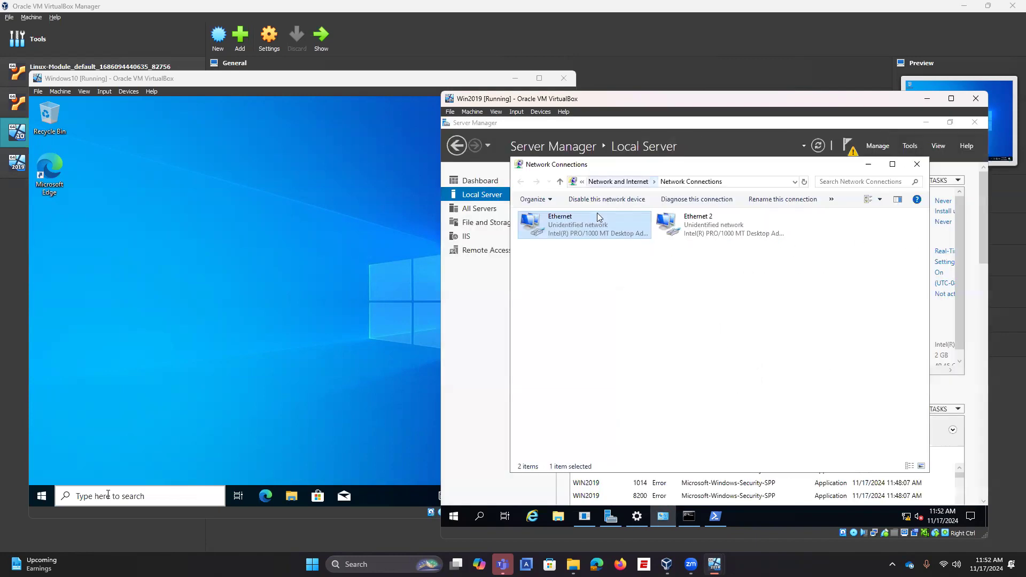
{"action": "left_click", "coordinate": [503, 310]}
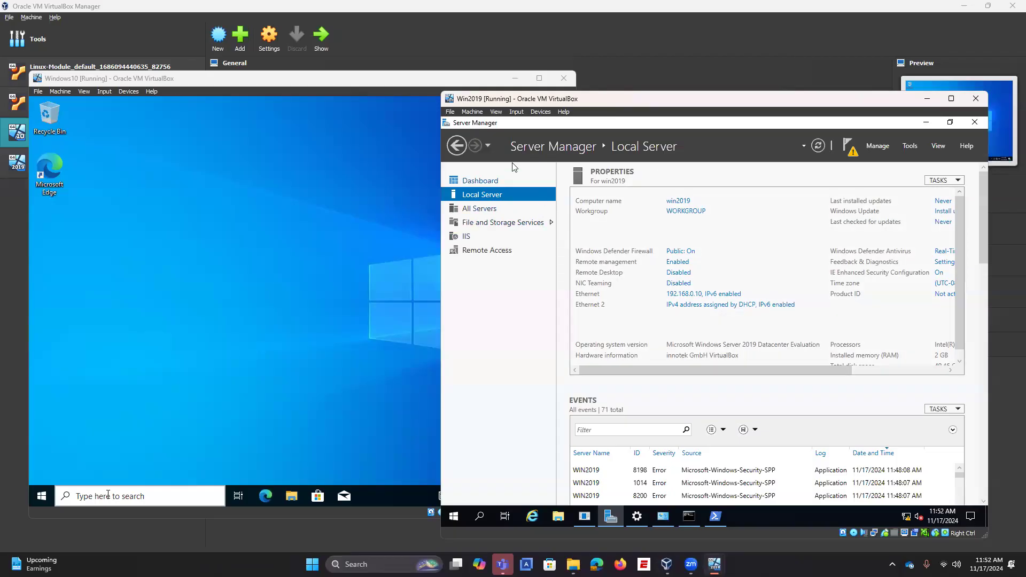
{"action": "left_click", "coordinate": [815, 148]}
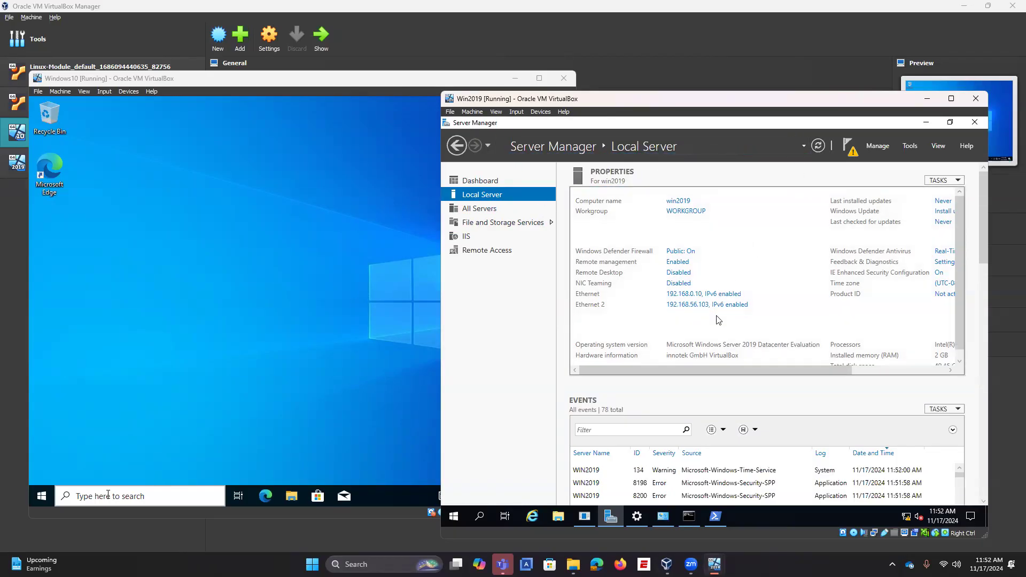
Step: Open Routing and Remote Access and start Configure and Enable on WIN2019 with remote access
{"action": "left_click", "coordinate": [909, 148]}
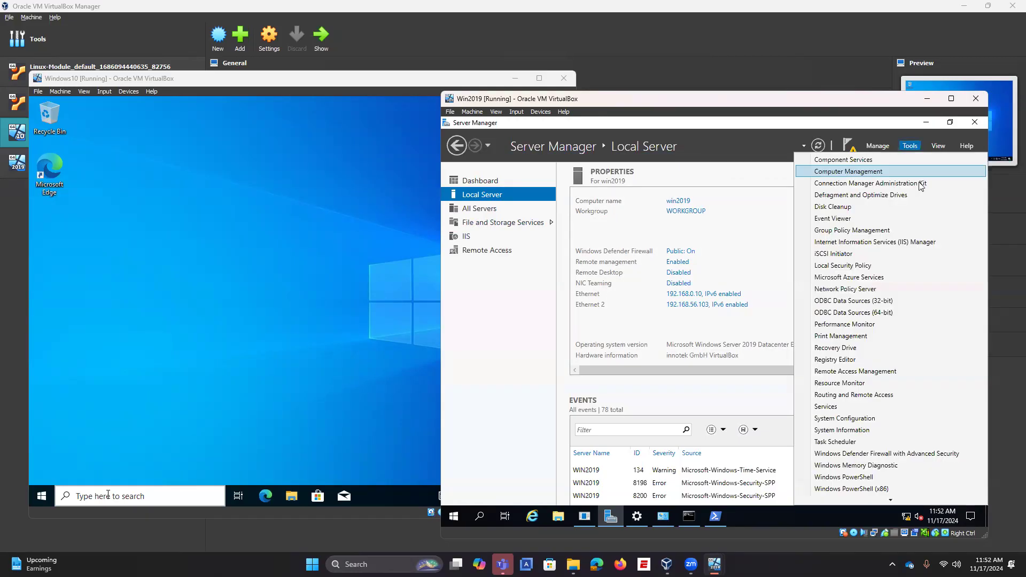
{"action": "left_click", "coordinate": [854, 395]}
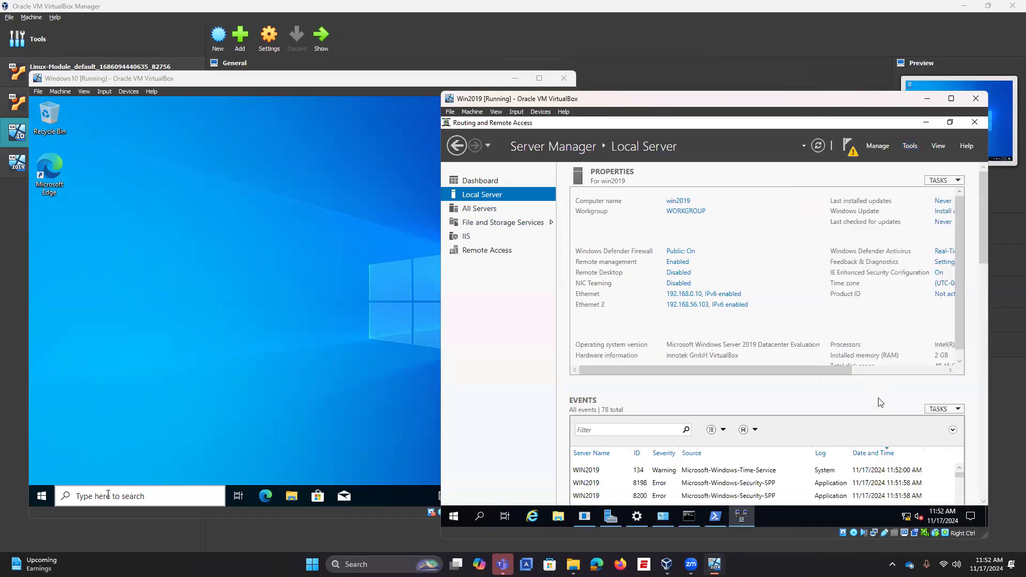
{"action": "right_click", "coordinate": [504, 182]}
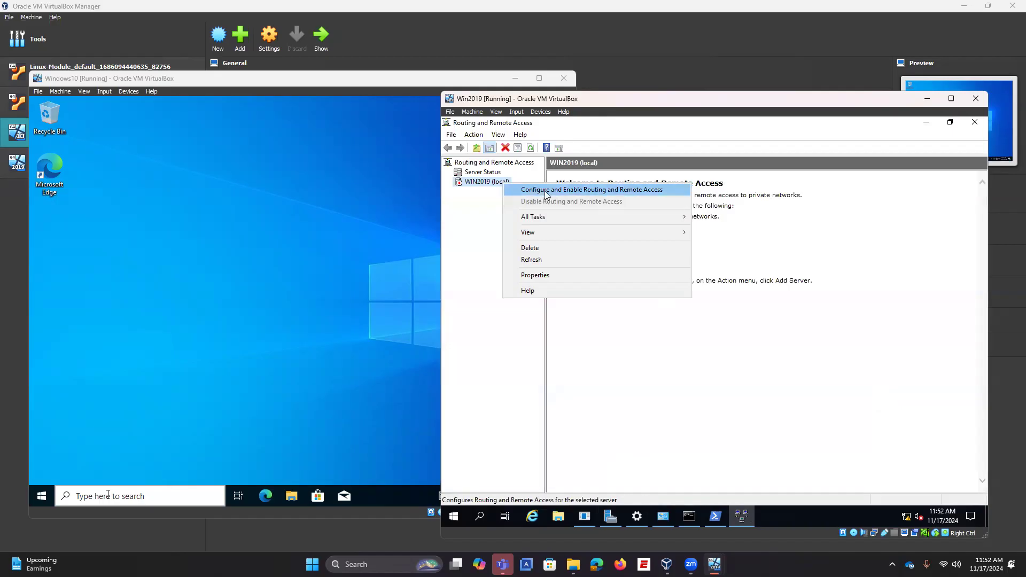
{"action": "left_click", "coordinate": [538, 190]}
{"action": "left_click", "coordinate": [775, 410]}
{"action": "left_click", "coordinate": [772, 412]}
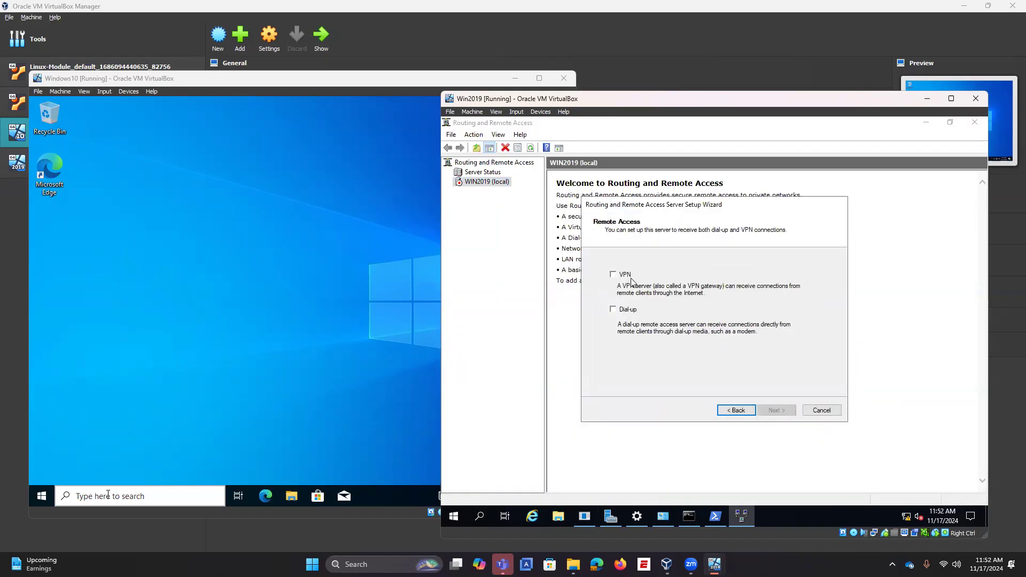
Step: Choose VPN, select Ethernet as the internet interface, and disable static packet filters
{"action": "left_click", "coordinate": [623, 278]}
{"action": "left_click", "coordinate": [776, 410]}
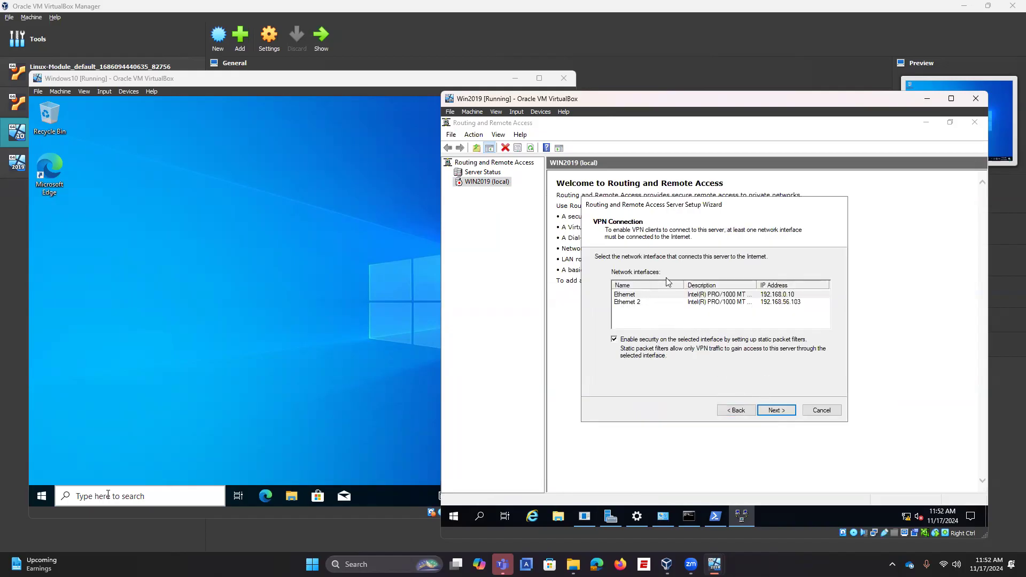
{"action": "left_click", "coordinate": [650, 298]}
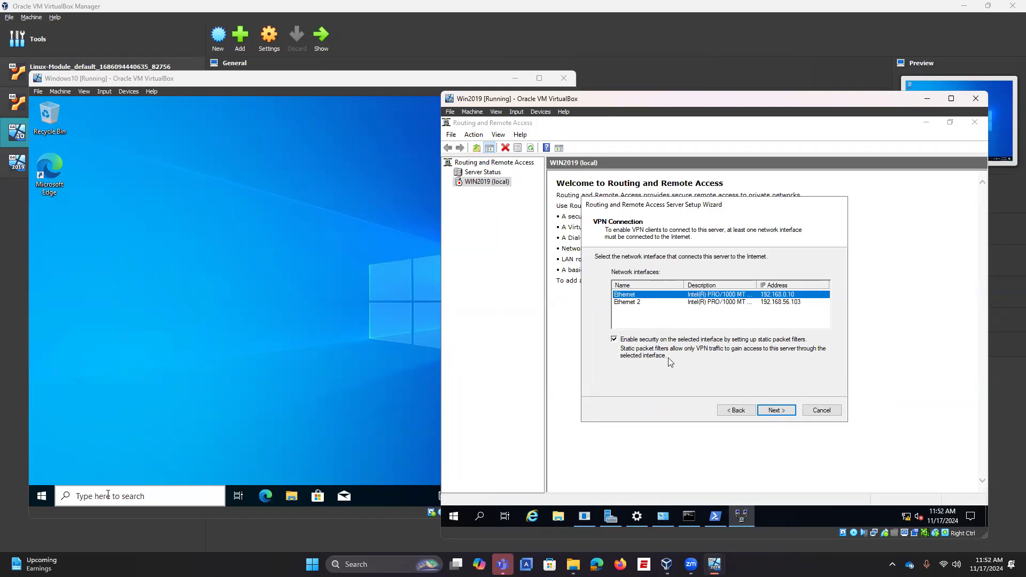
{"action": "left_click", "coordinate": [615, 341]}
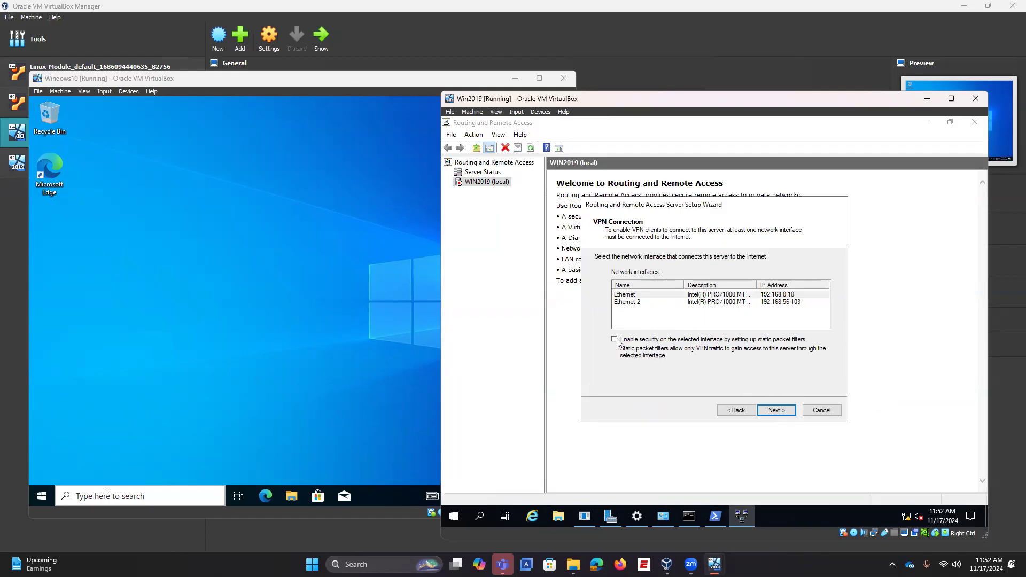
{"action": "left_click", "coordinate": [785, 412]}
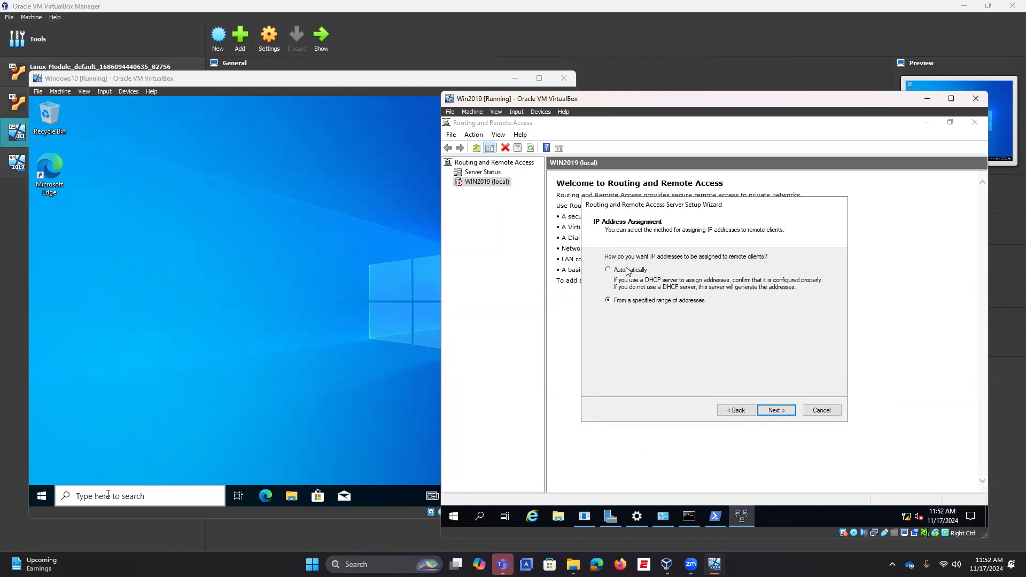
Step: Assign VPN client addresses from the range 192.168.0.2 to 192.168.0.15
{"action": "left_click", "coordinate": [625, 299]}
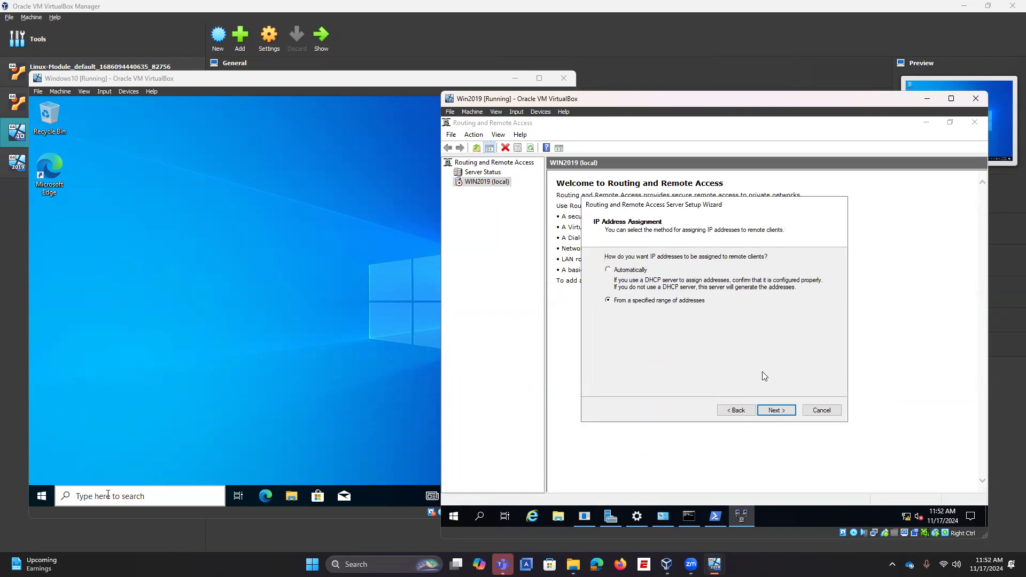
{"action": "left_click", "coordinate": [795, 409]}
{"action": "left_click", "coordinate": [717, 347]}
{"action": "type", "text": "192.16"}
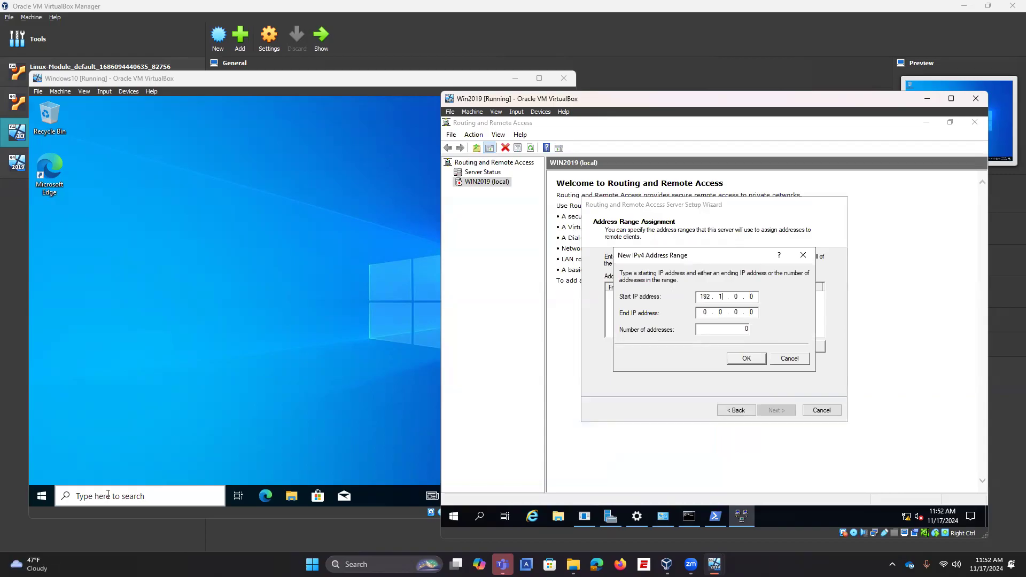
{"action": "type", "text": "8"}
{"action": "left_click", "coordinate": [729, 313]}
{"action": "type", "text": "192.168.0.15"}
{"action": "left_click", "coordinate": [737, 356]}
{"action": "left_click", "coordinate": [776, 410]}
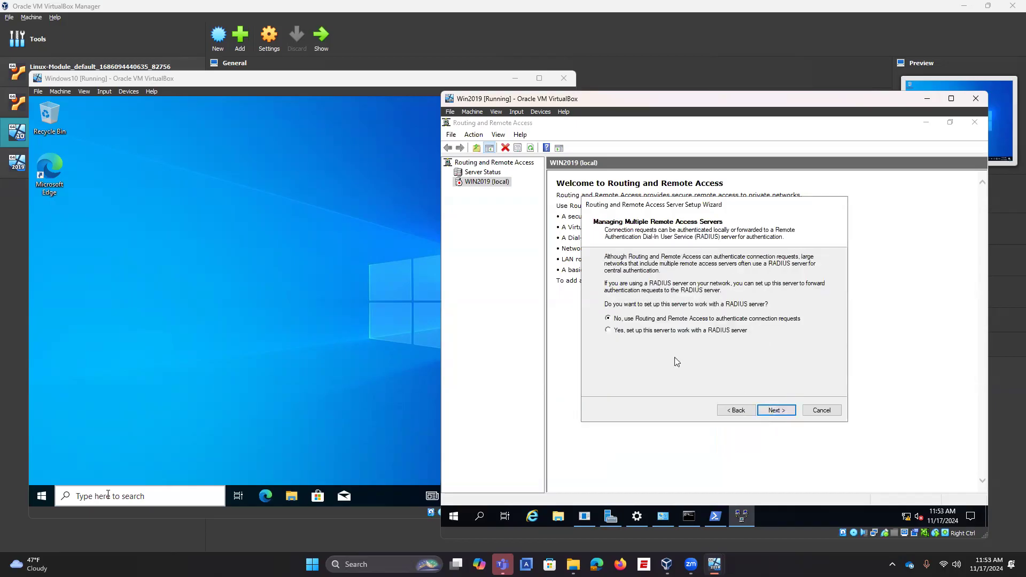
Step: Choose not to use RADIUS so clients authenticate locally, and go to the summary
{"action": "left_click", "coordinate": [634, 331]}
{"action": "left_click", "coordinate": [640, 319]}
{"action": "left_click", "coordinate": [776, 410]}
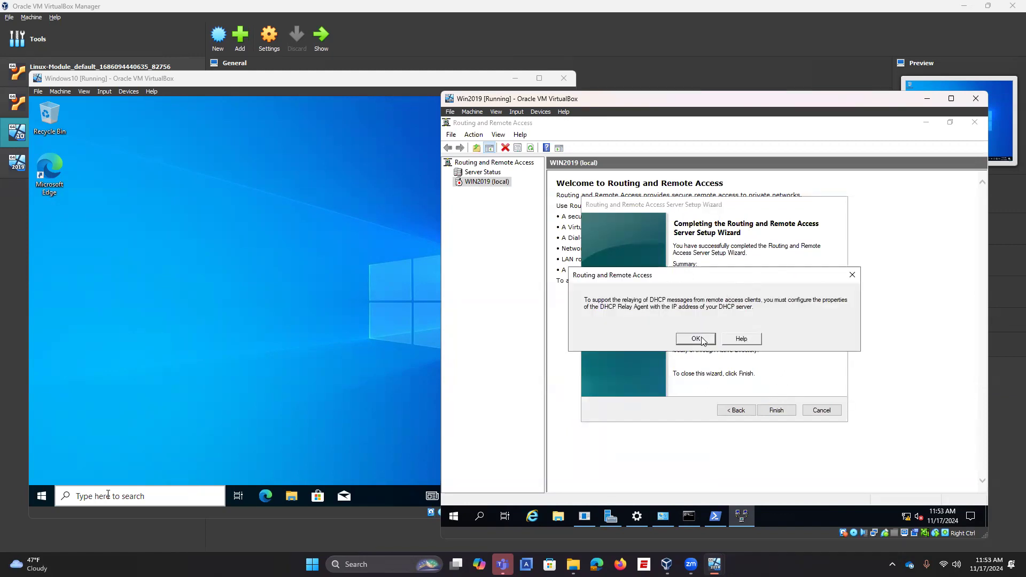
Step: Accept the DHCP relay notice, finish the wizard, then expand WIN2019 (local) and open the Ports options
{"action": "left_click", "coordinate": [696, 339]}
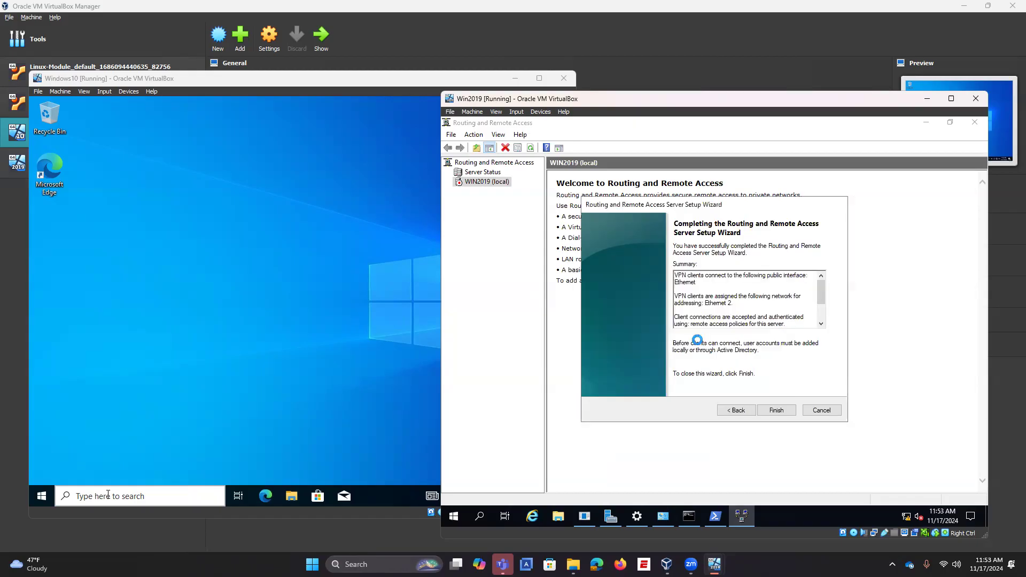
{"action": "left_click_drag", "start_coordinate": [714, 254], "coordinate": [721, 207]}
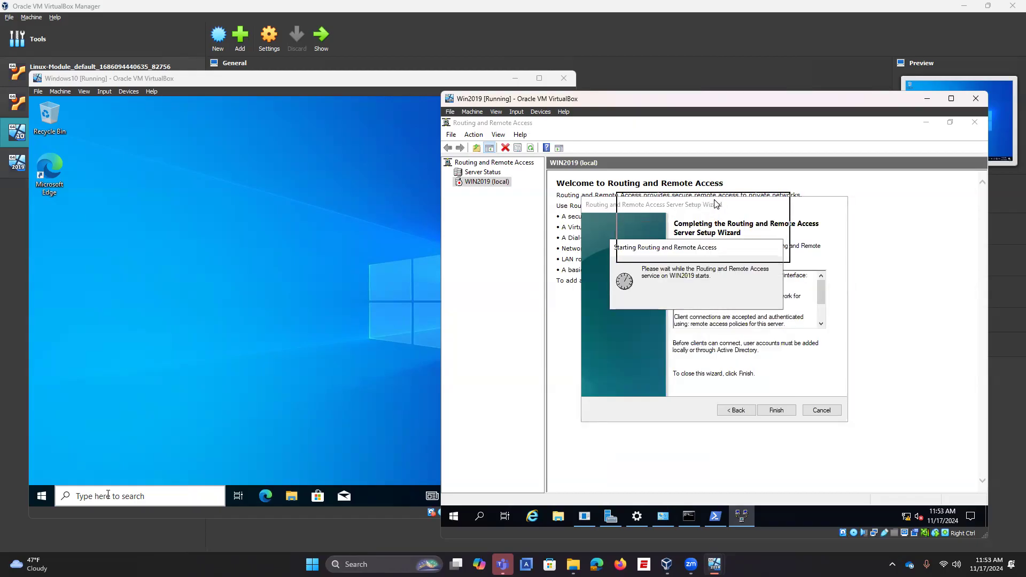
{"action": "left_click_drag", "start_coordinate": [716, 247], "coordinate": [689, 189]}
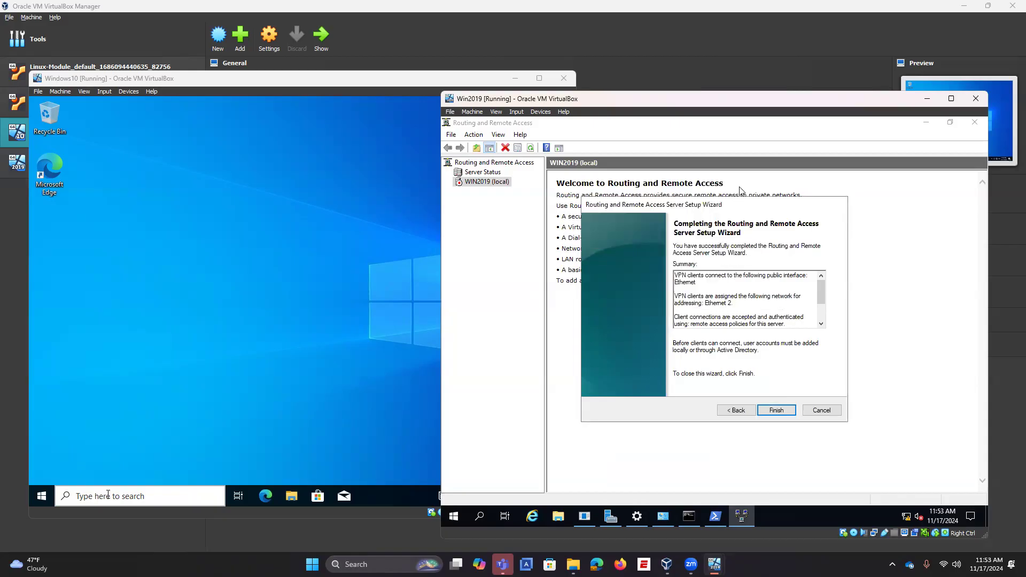
{"action": "left_click", "coordinate": [779, 409]}
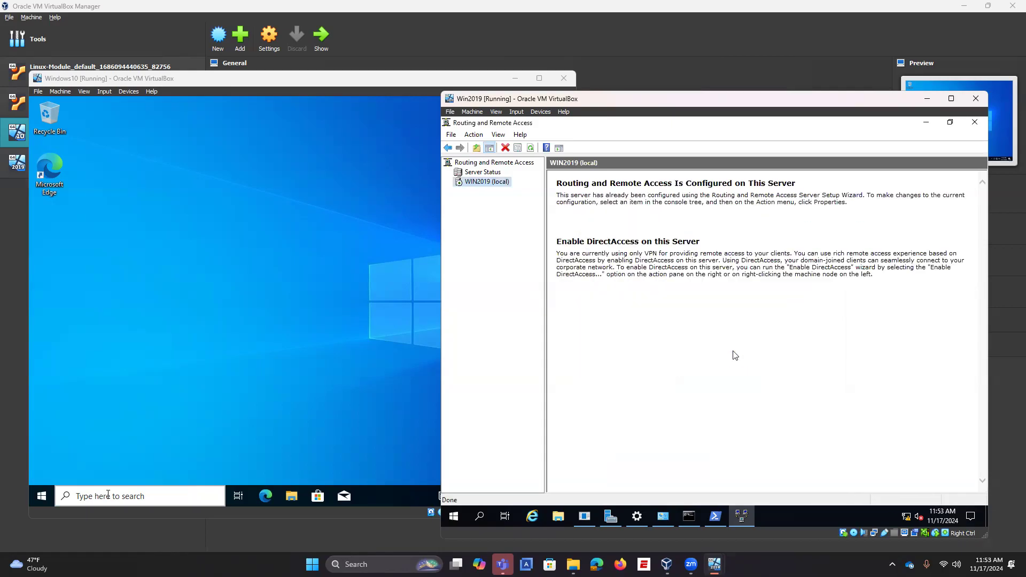
{"action": "left_click", "coordinate": [448, 182]}
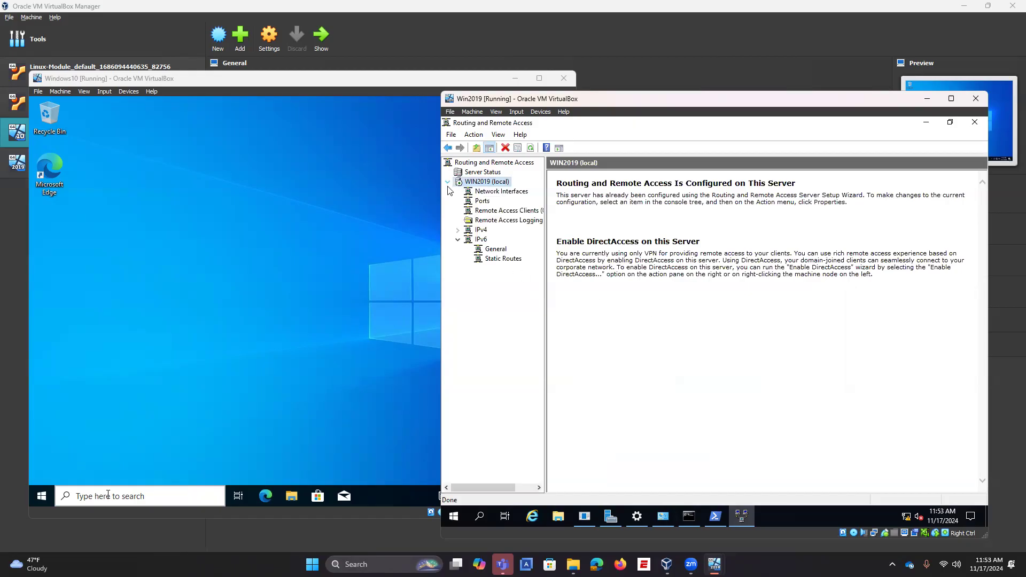
{"action": "right_click", "coordinate": [484, 204]}
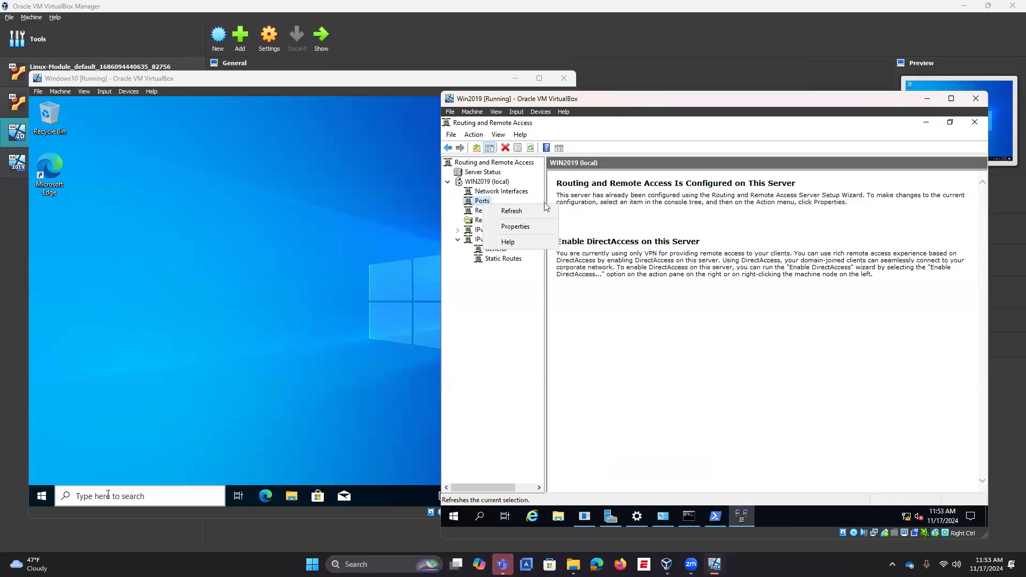
Step: In Ports properties, review the PPTP, L2TP, SSTP, IKEv2, PPPoE and GRE miniports, then configure L2TP
{"action": "left_click", "coordinate": [530, 227]}
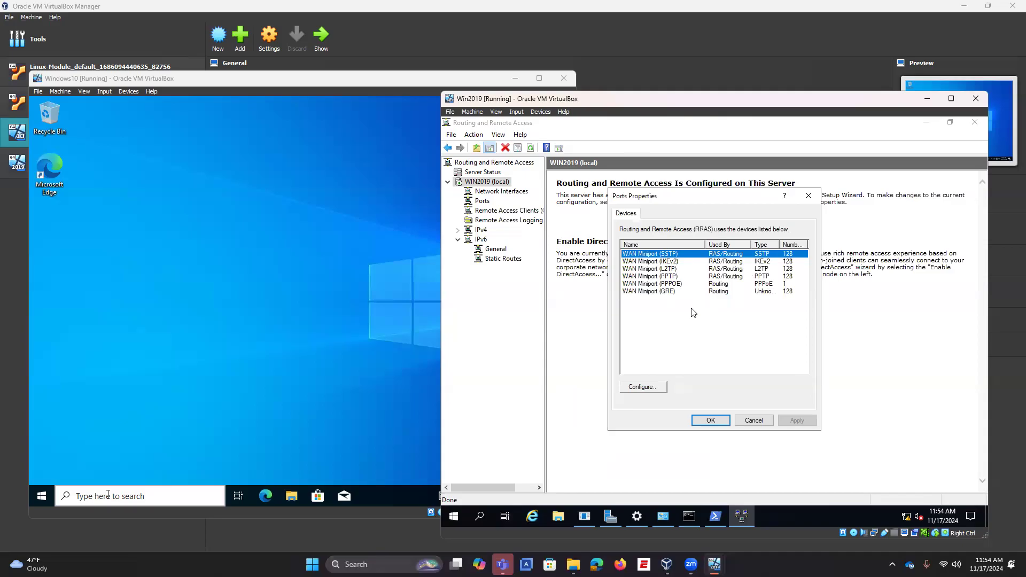
{"action": "left_click", "coordinate": [657, 278]}
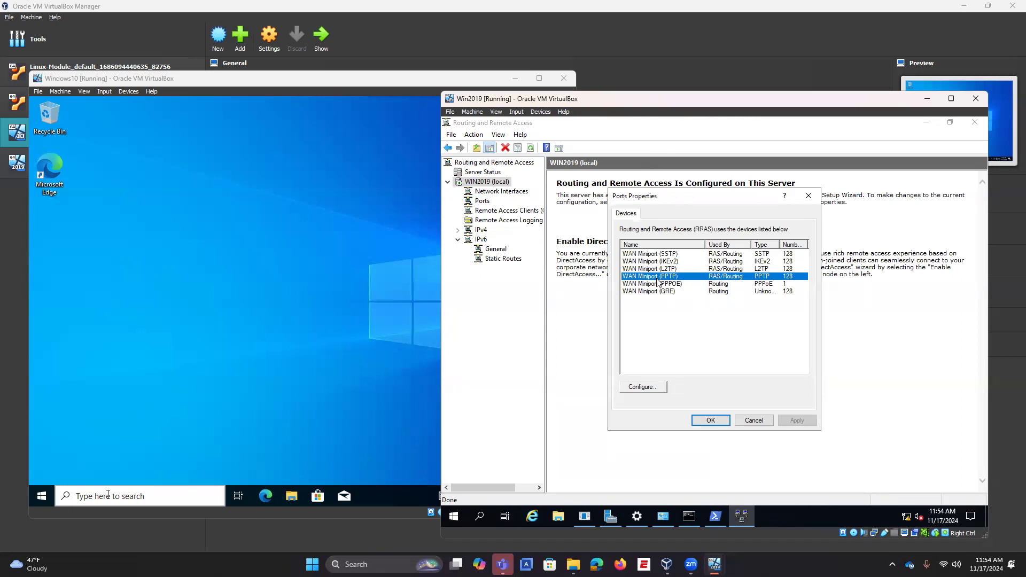
{"action": "left_click", "coordinate": [679, 270]}
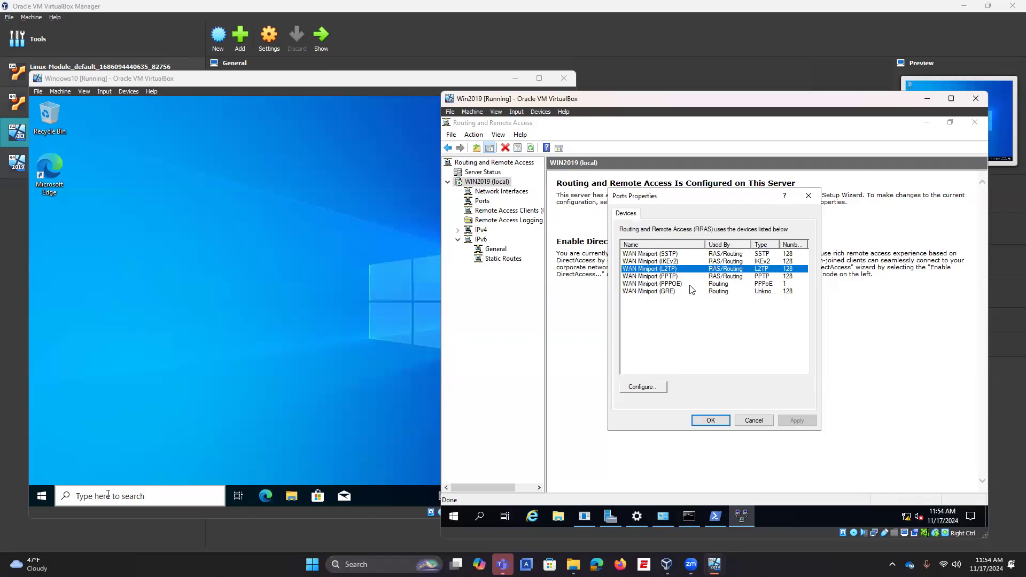
{"action": "left_click", "coordinate": [681, 256]}
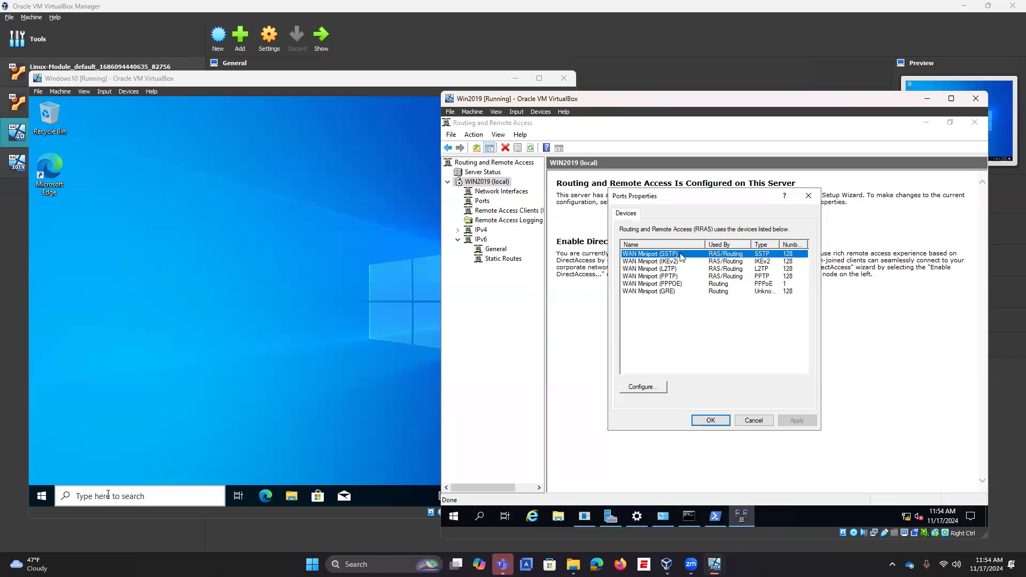
{"action": "left_click", "coordinate": [669, 263]}
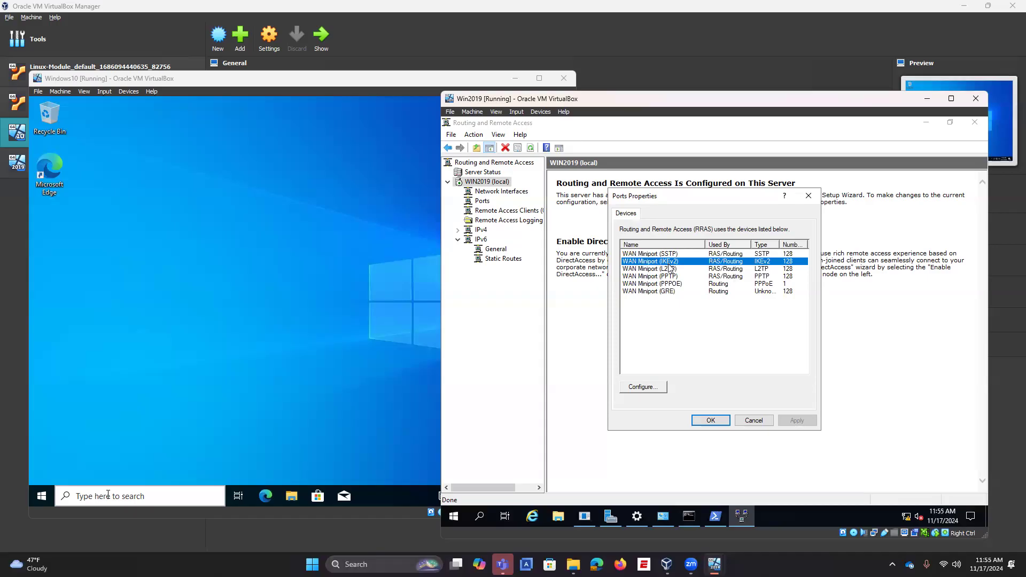
{"action": "left_click", "coordinate": [678, 256]}
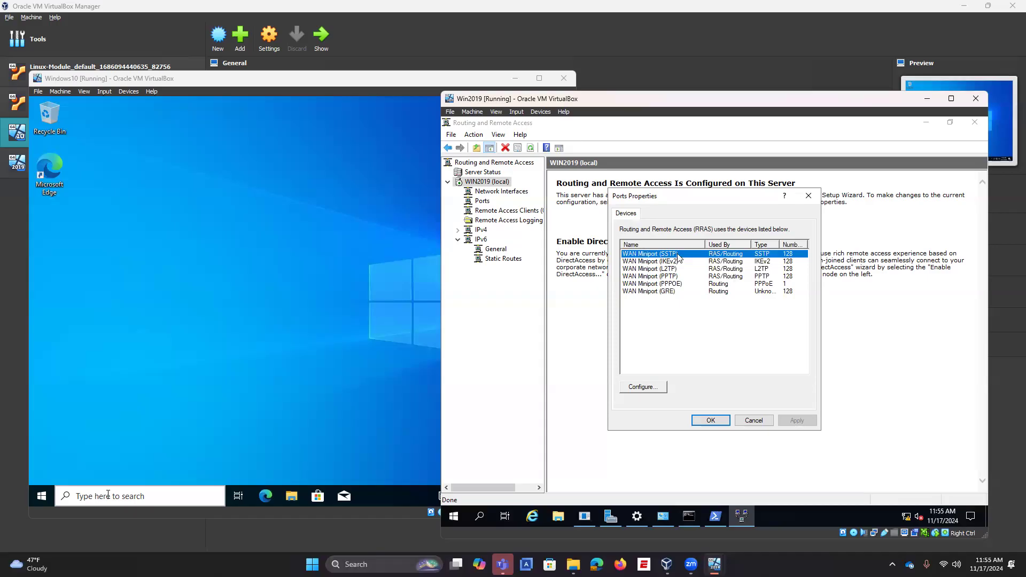
{"action": "left_click", "coordinate": [674, 284]}
{"action": "left_click", "coordinate": [674, 294]}
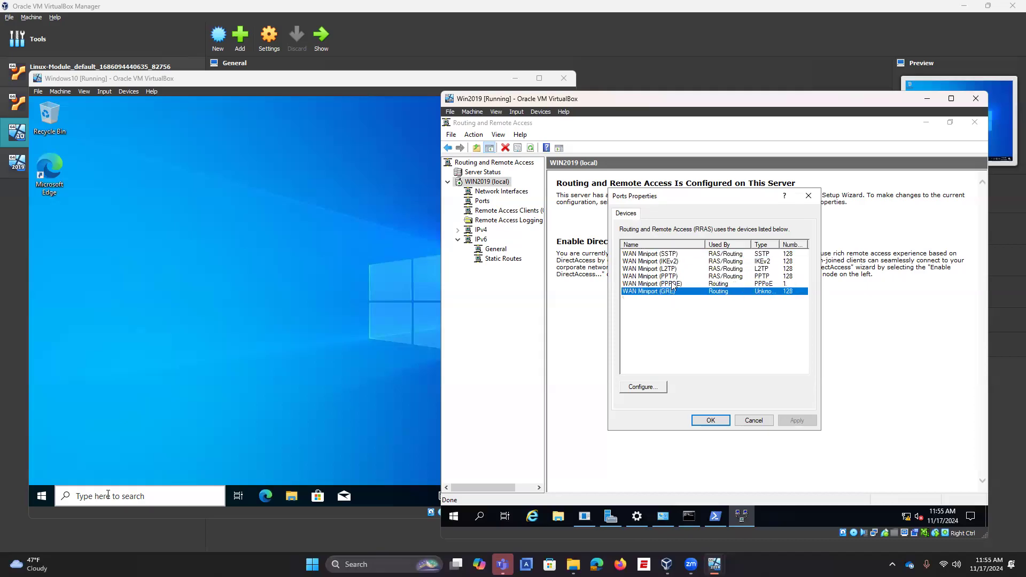
{"action": "left_click", "coordinate": [673, 285]}
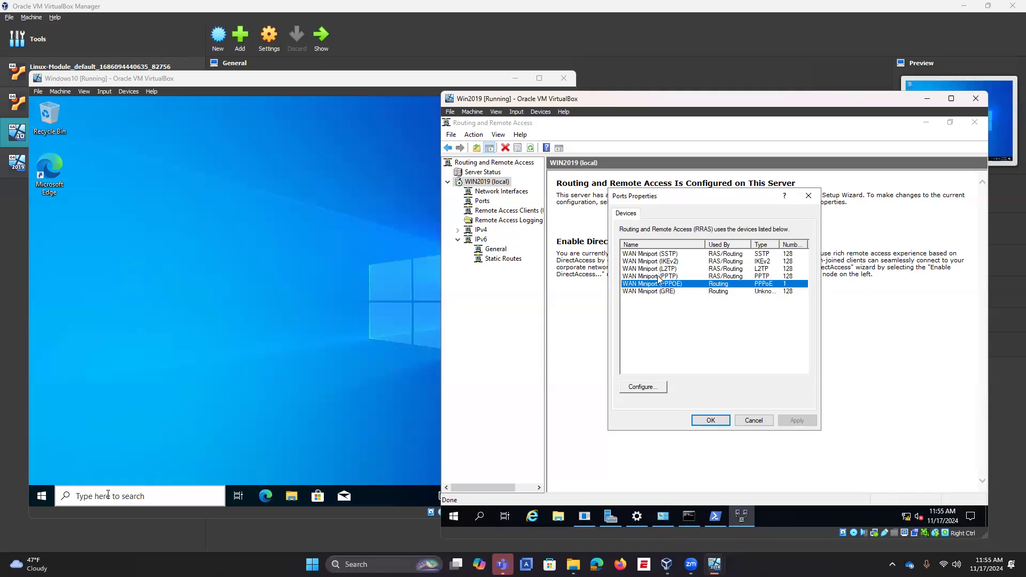
{"action": "left_click", "coordinate": [658, 278]}
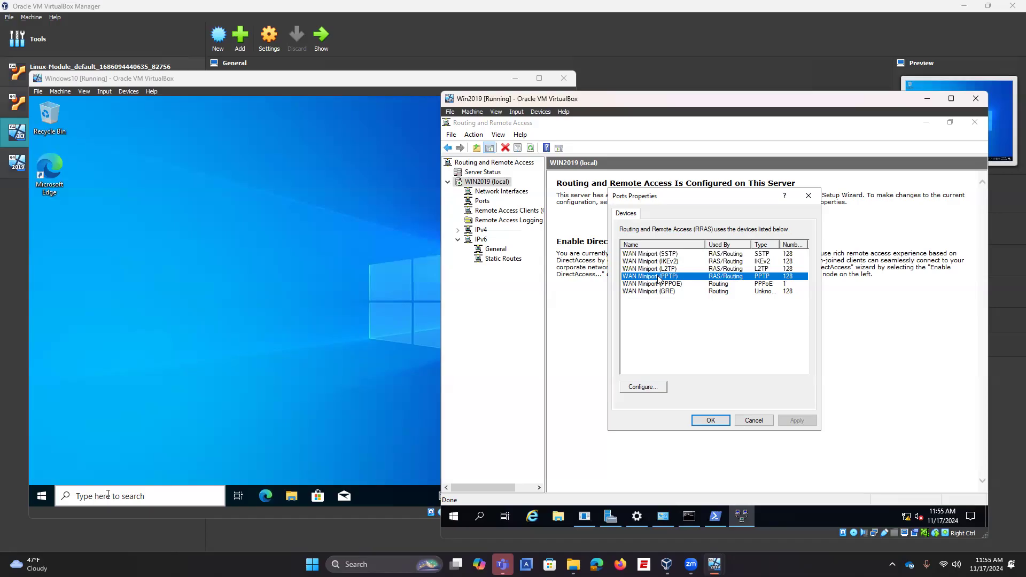
{"action": "left_click", "coordinate": [664, 269]}
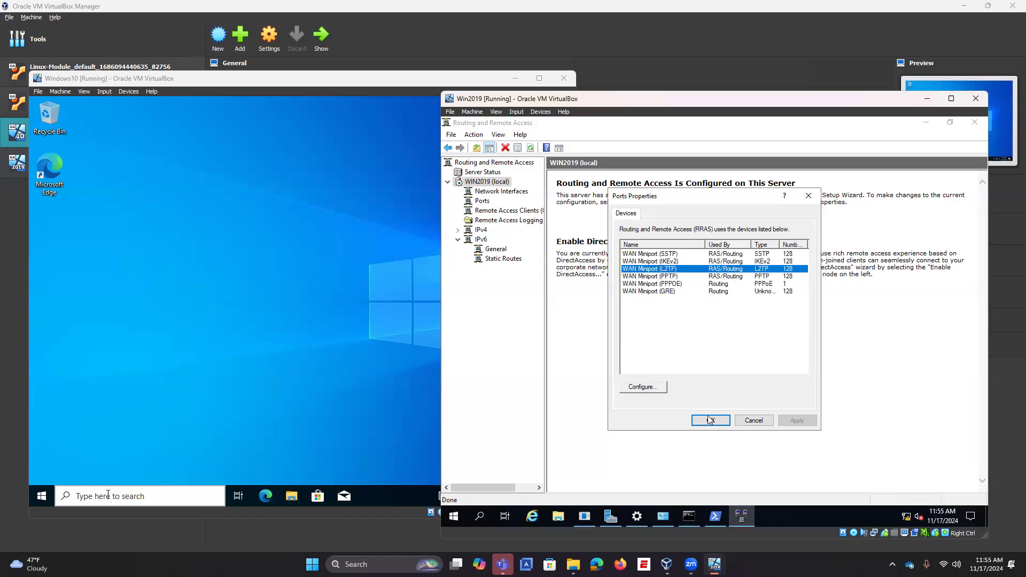
{"action": "left_click", "coordinate": [654, 388]}
Step: Turn off demand-dial routing for L2TP, set its phone number to 192.168.0.10, and apply
{"action": "left_click", "coordinate": [623, 287]}
{"action": "type", "text": "192.168.0.10"}
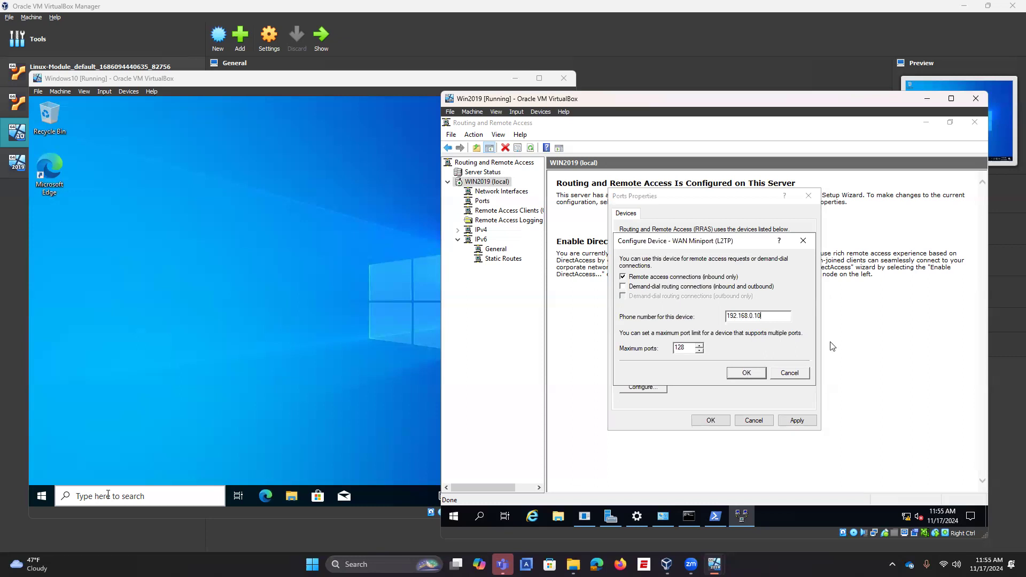
{"action": "left_click", "coordinate": [749, 373]}
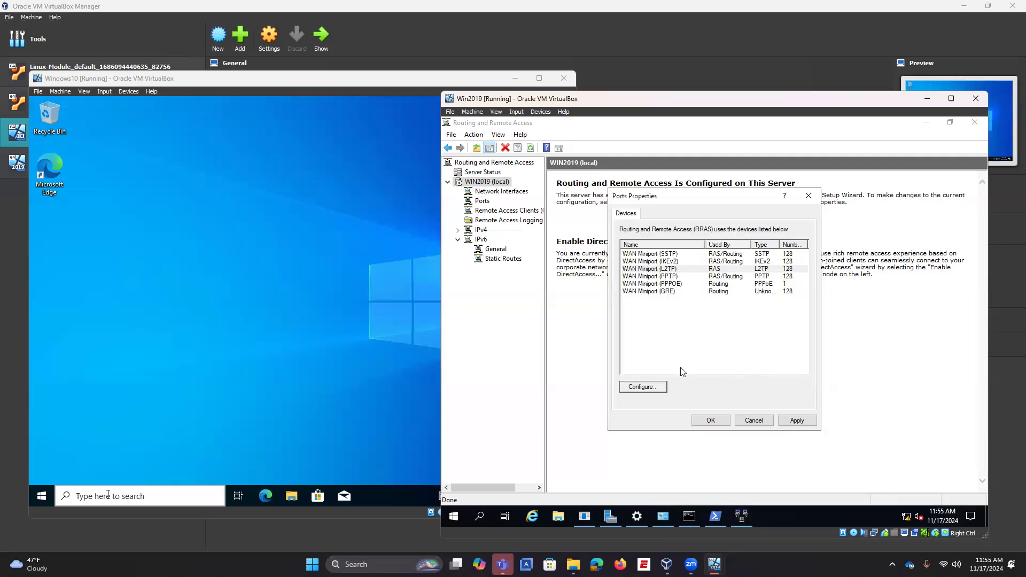
{"action": "left_click", "coordinate": [711, 422]}
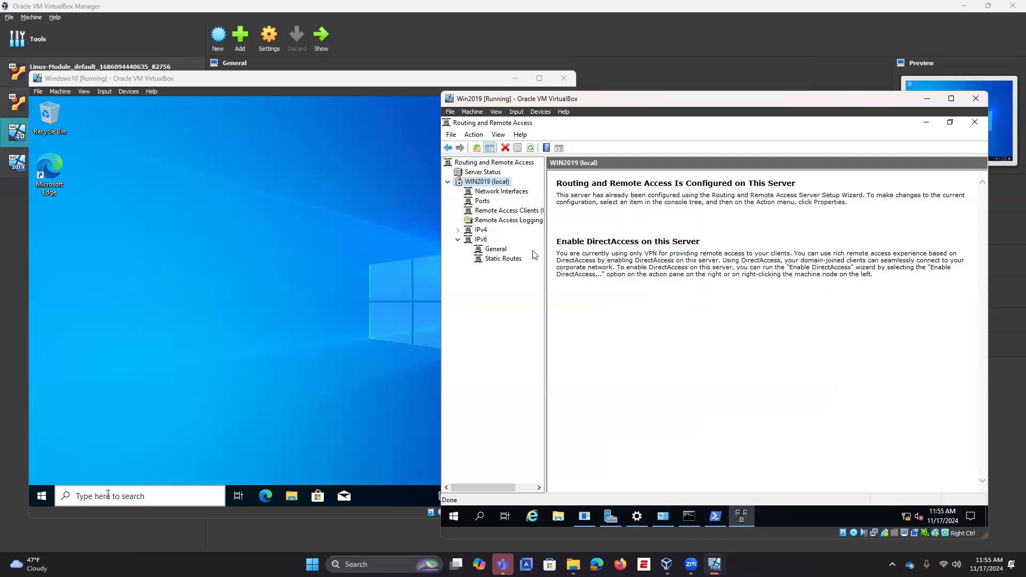
Step: In WIN2019's server properties, set the IPv4 dial-up client adapter to Ethernet
{"action": "right_click", "coordinate": [500, 182]}
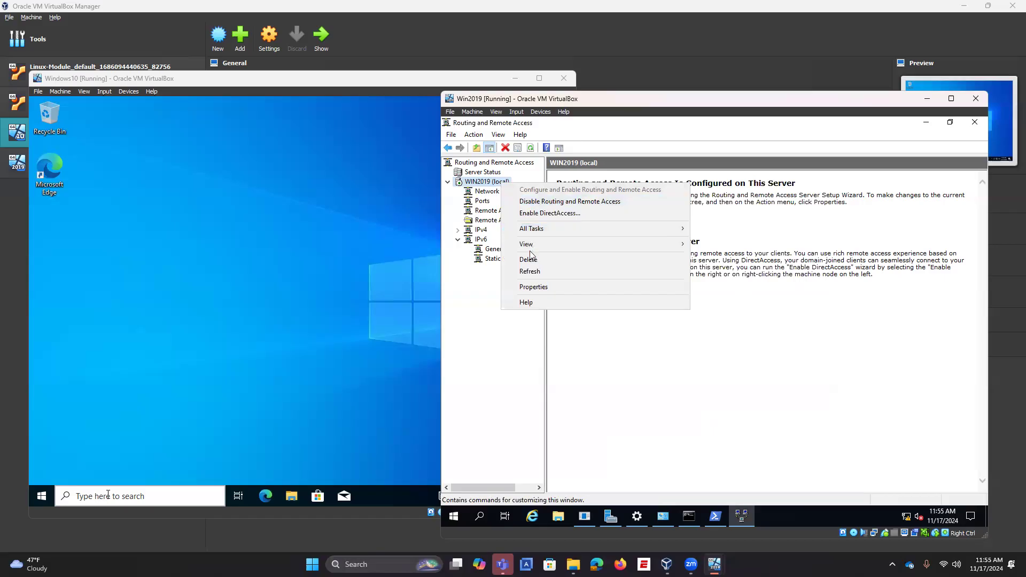
{"action": "left_click", "coordinate": [532, 288]}
{"action": "left_click", "coordinate": [674, 214]}
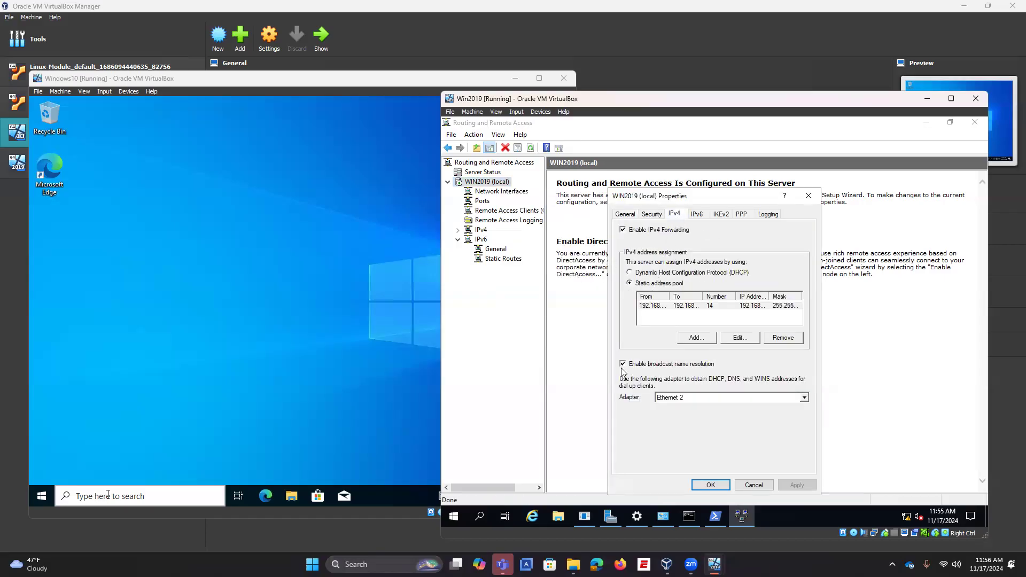
{"action": "left_click", "coordinate": [697, 398]}
{"action": "left_click", "coordinate": [683, 415]}
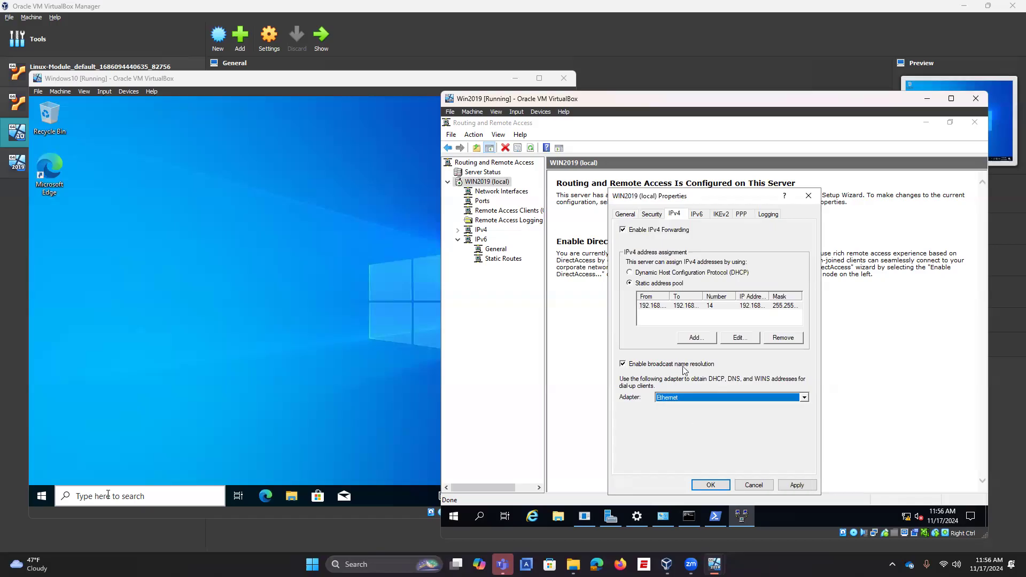
Step: Allow a custom IPsec policy for L2TP with a preshared key and accept the restart notice
{"action": "left_click", "coordinate": [653, 215]}
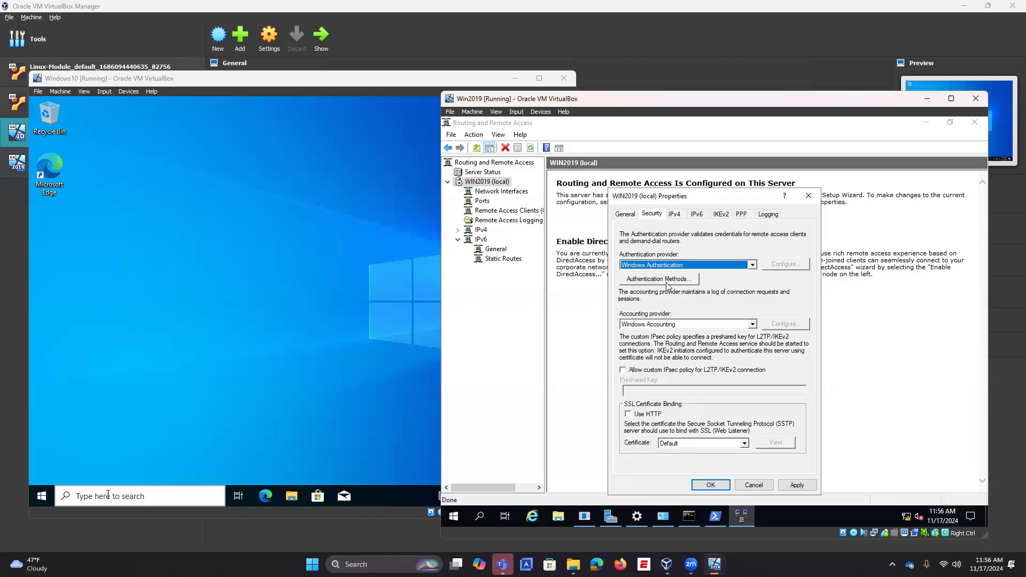
{"action": "left_click", "coordinate": [623, 369]}
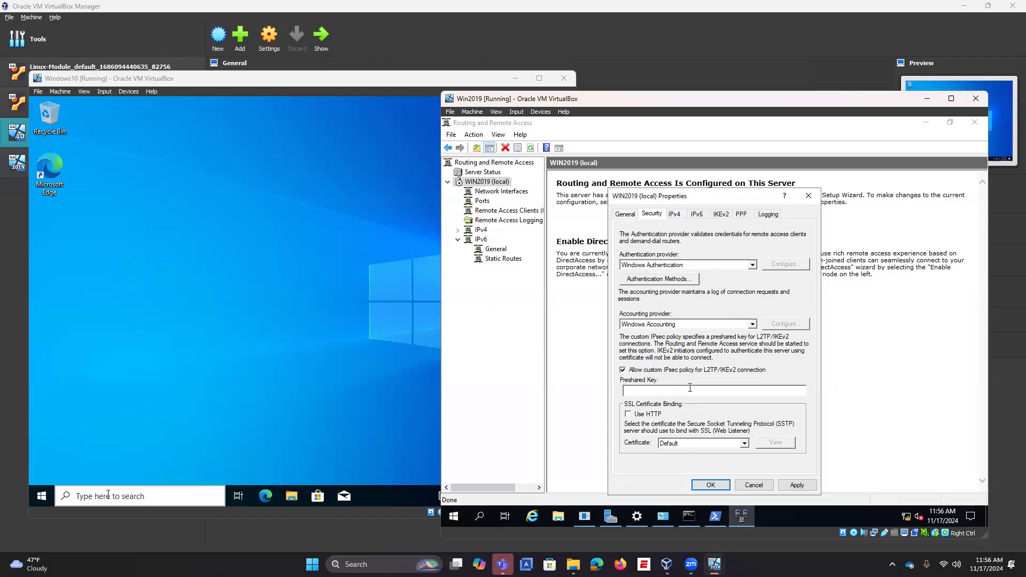
{"action": "type", "text": "Passw0rd"}
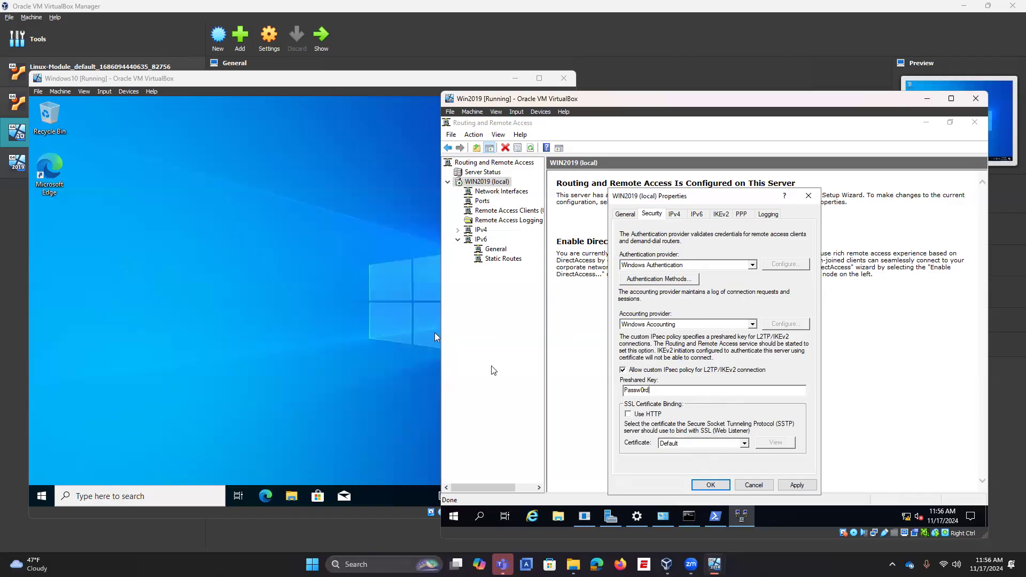
{"action": "left_click", "coordinate": [701, 485]}
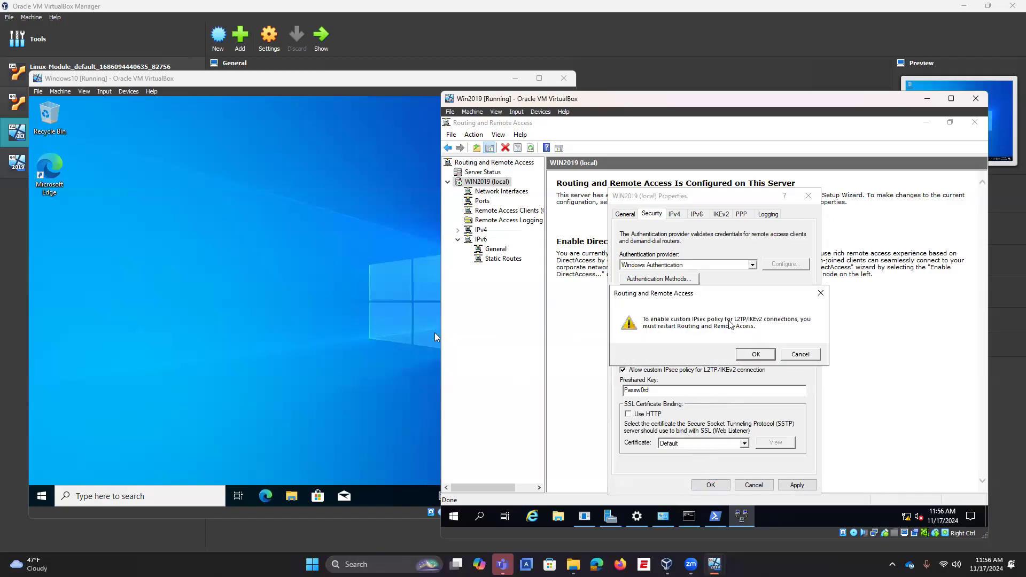
{"action": "left_click", "coordinate": [755, 353]}
Step: Restart the Routing and Remote Access service from WIN2019 (local) All Tasks
{"action": "right_click", "coordinate": [489, 185]}
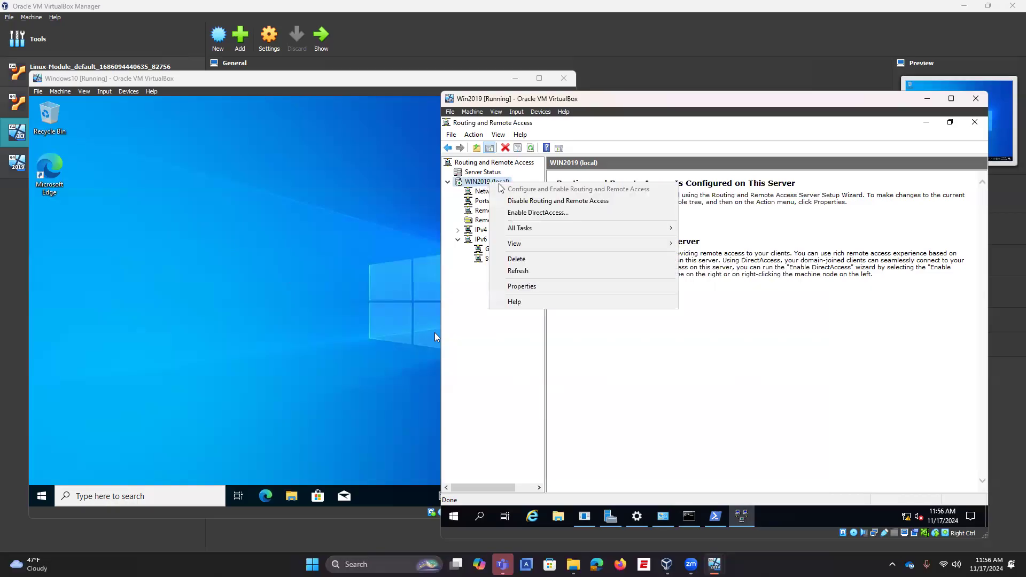
{"action": "mouse_move", "coordinate": [532, 229]}
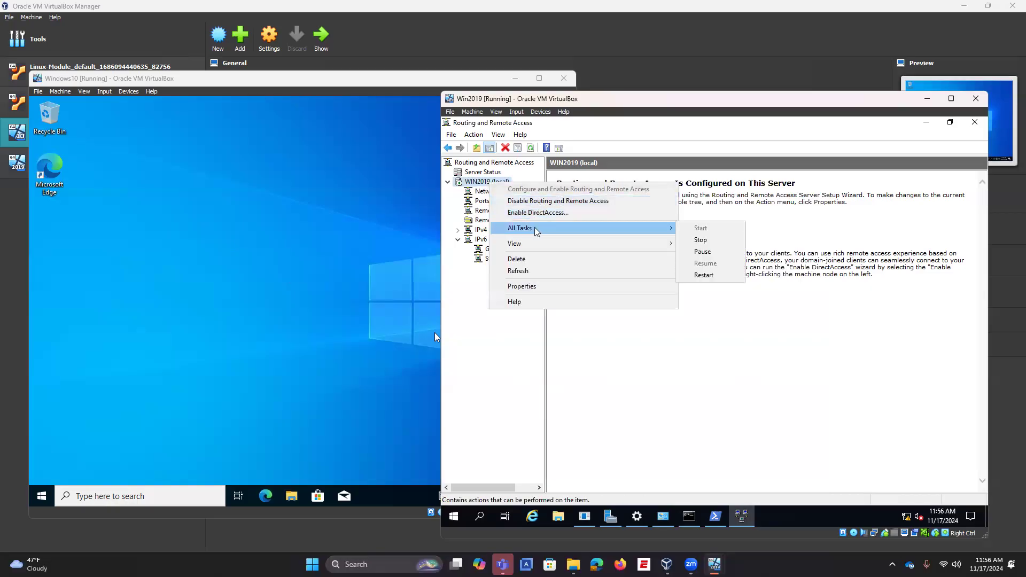
{"action": "left_click", "coordinate": [705, 275]}
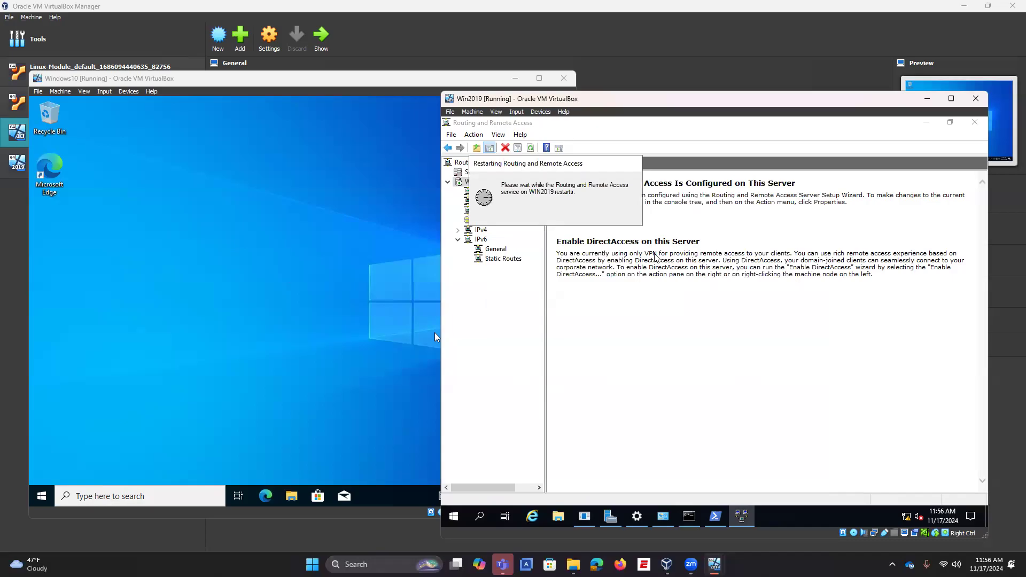
Step: Search for 'user' on the server and open the settings for managing other users
{"action": "left_click", "coordinate": [480, 516]}
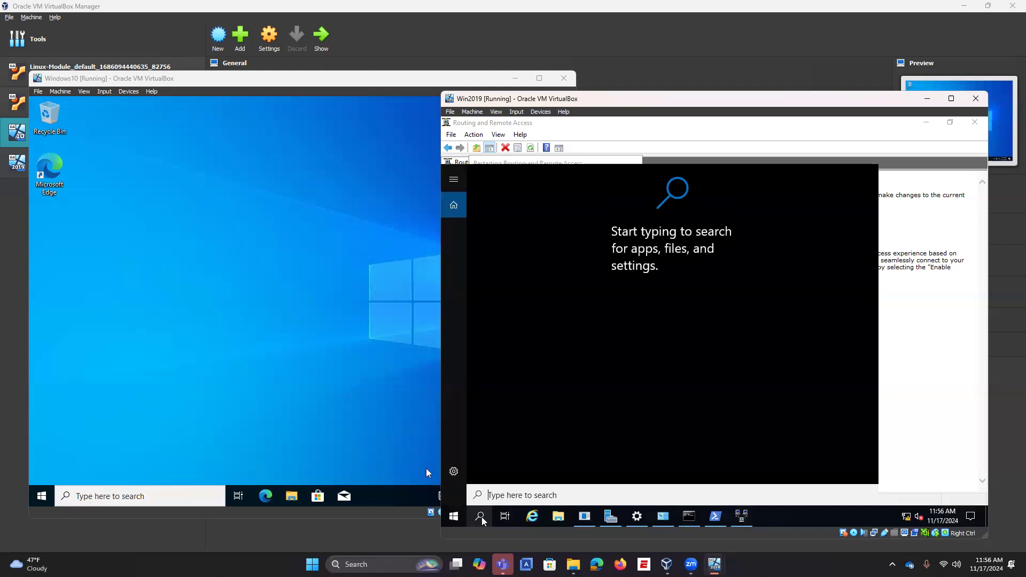
{"action": "type", "text": "adminis"}
{"action": "key", "text": "BackSpace"}
{"action": "key", "text": "BackSpace"}
{"action": "key", "text": "BackSpace"}
{"action": "key", "text": "BackSpace"}
{"action": "key", "text": "BackSpace"}
{"action": "key", "text": "BackSpace"}
{"action": "key", "text": "BackSpace"}
{"action": "type", "text": "user"}
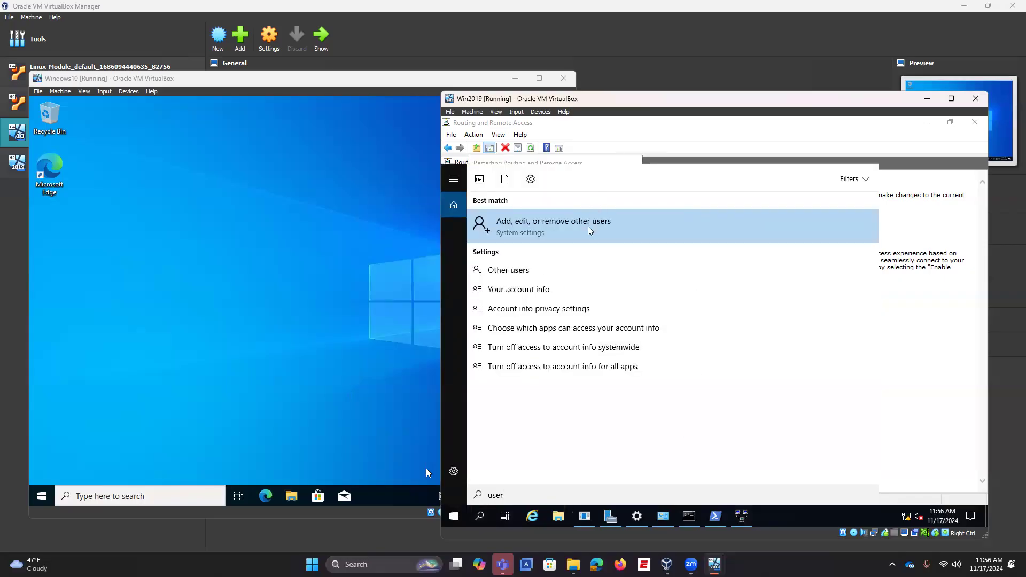
{"action": "left_click", "coordinate": [584, 230]}
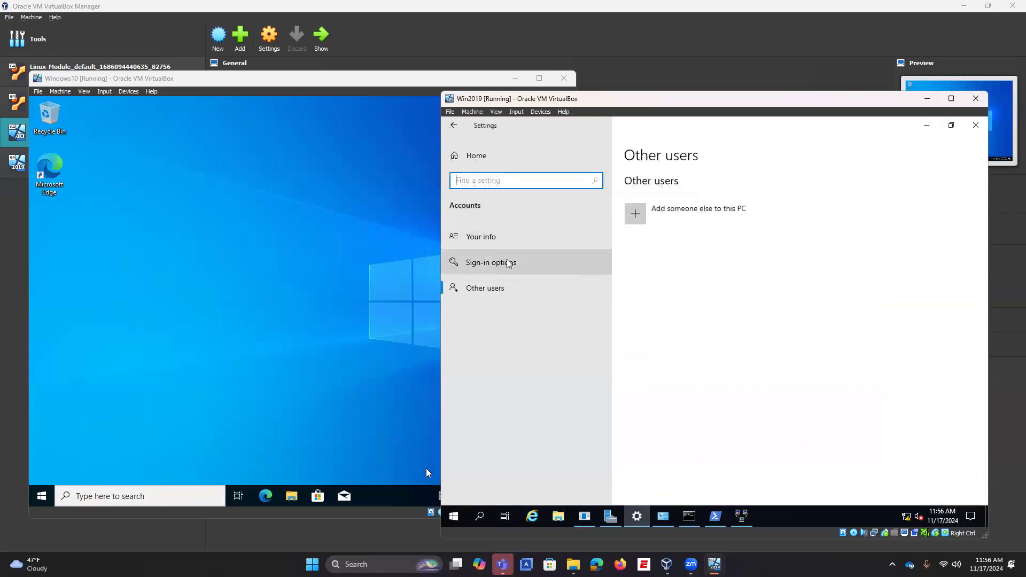
Step: Browse the account info and sign-in options pages, then return to the Routing and Remote Access console
{"action": "left_click", "coordinate": [500, 239]}
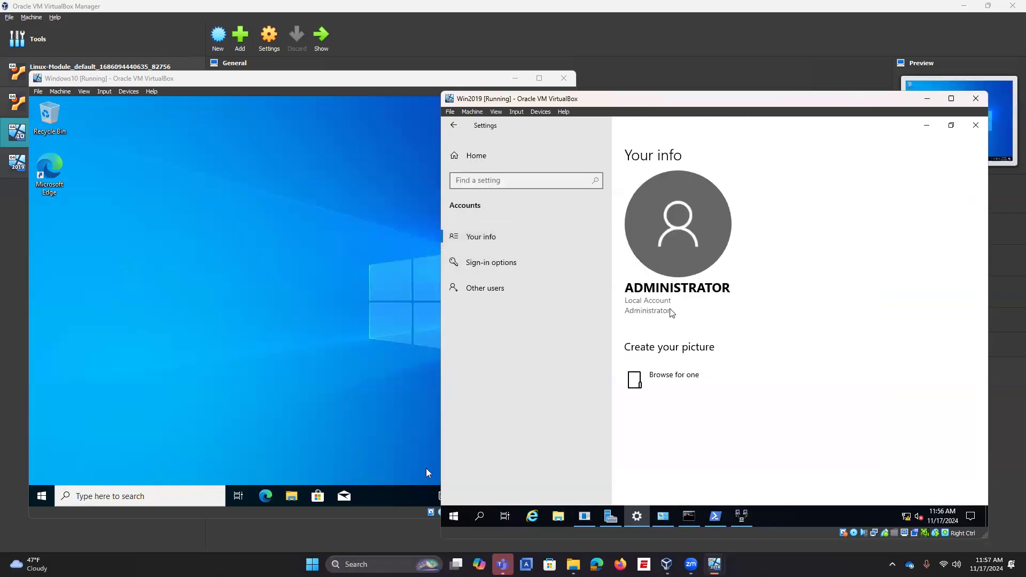
{"action": "left_click", "coordinate": [502, 263]}
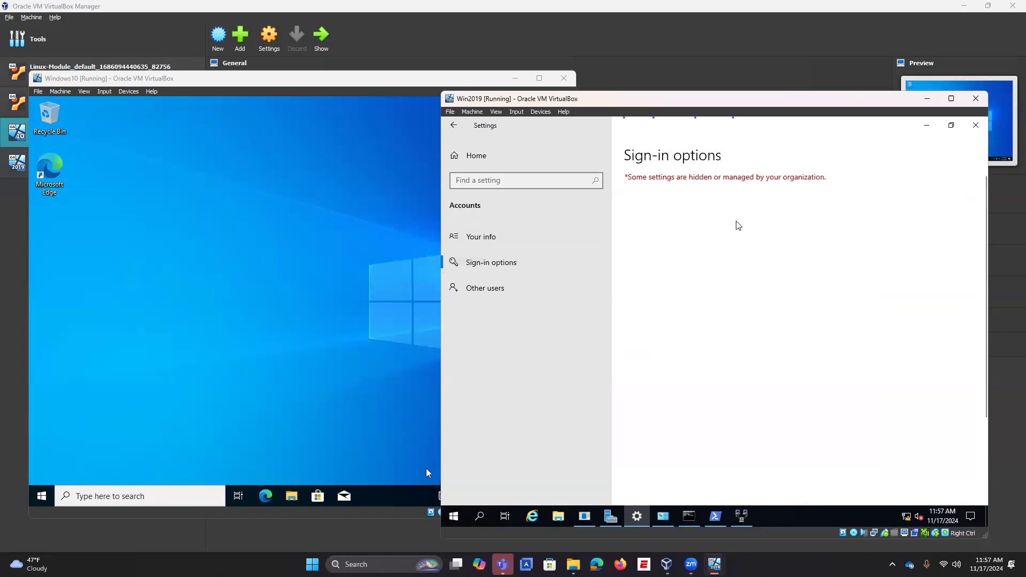
{"action": "scroll", "coordinate": [743, 321], "scroll_direction": "down", "scroll_amount": 3}
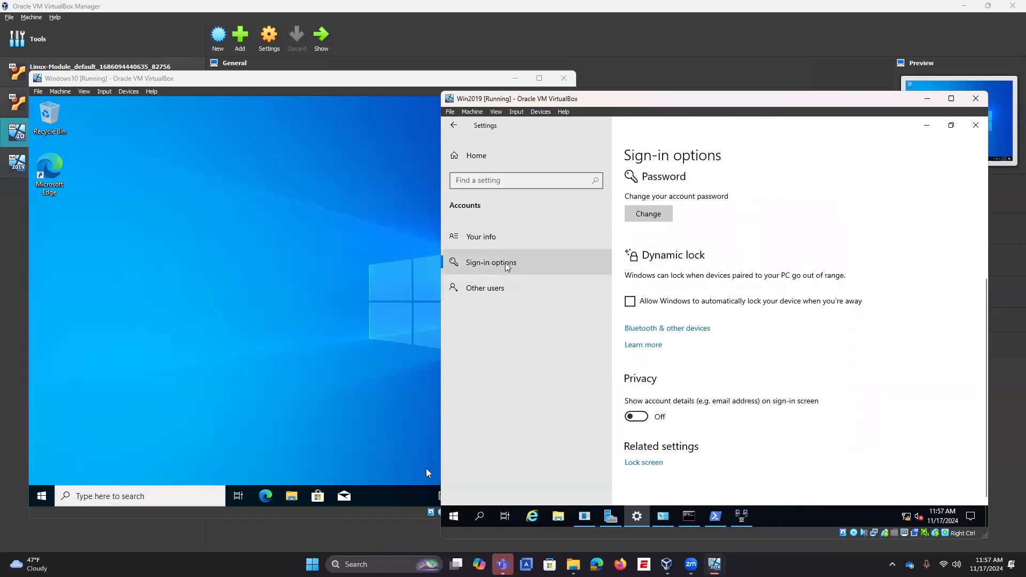
{"action": "left_click", "coordinate": [509, 239]}
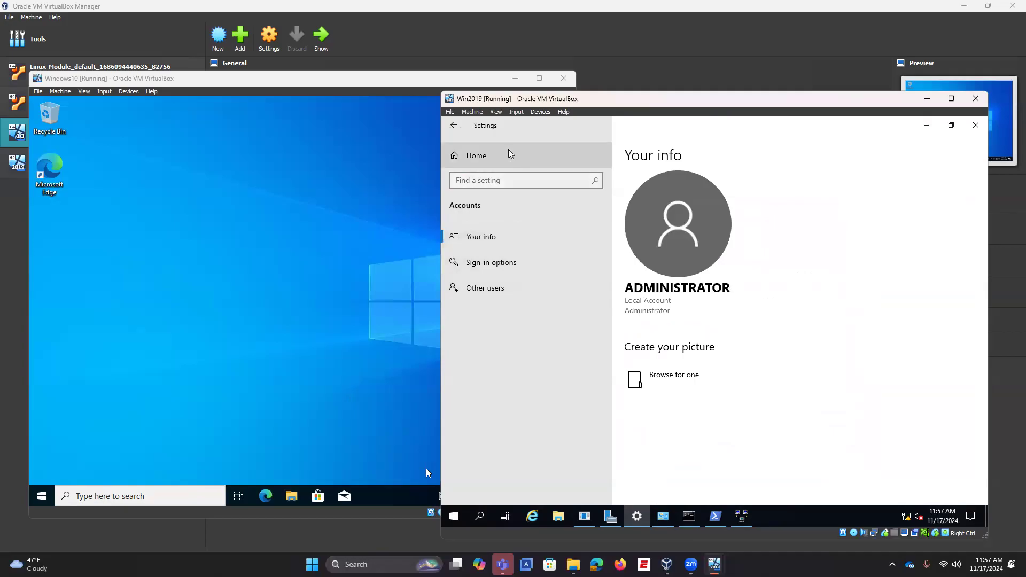
{"action": "left_click", "coordinate": [476, 288]}
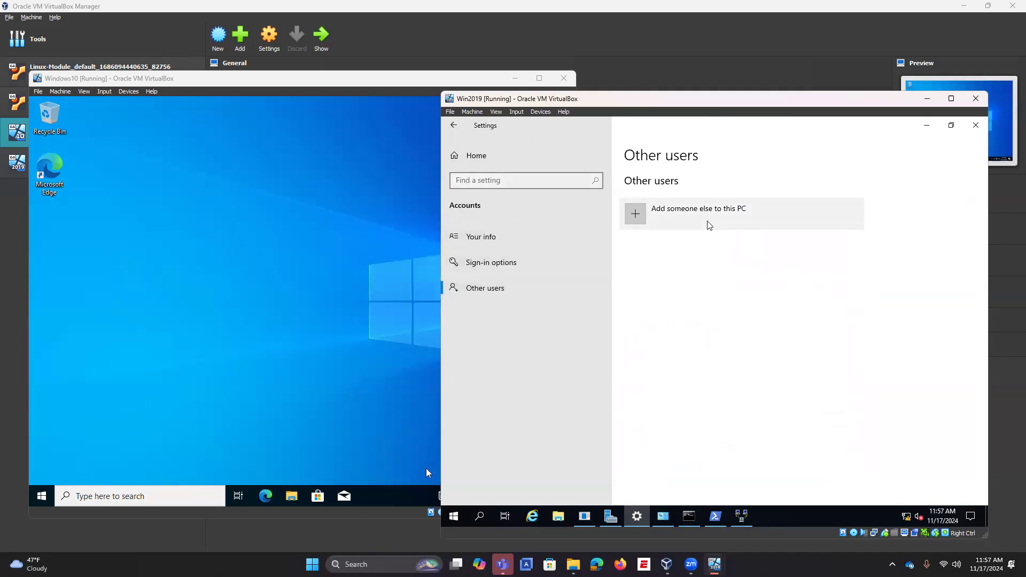
{"action": "left_click", "coordinate": [515, 245]}
{"action": "left_click", "coordinate": [516, 264]}
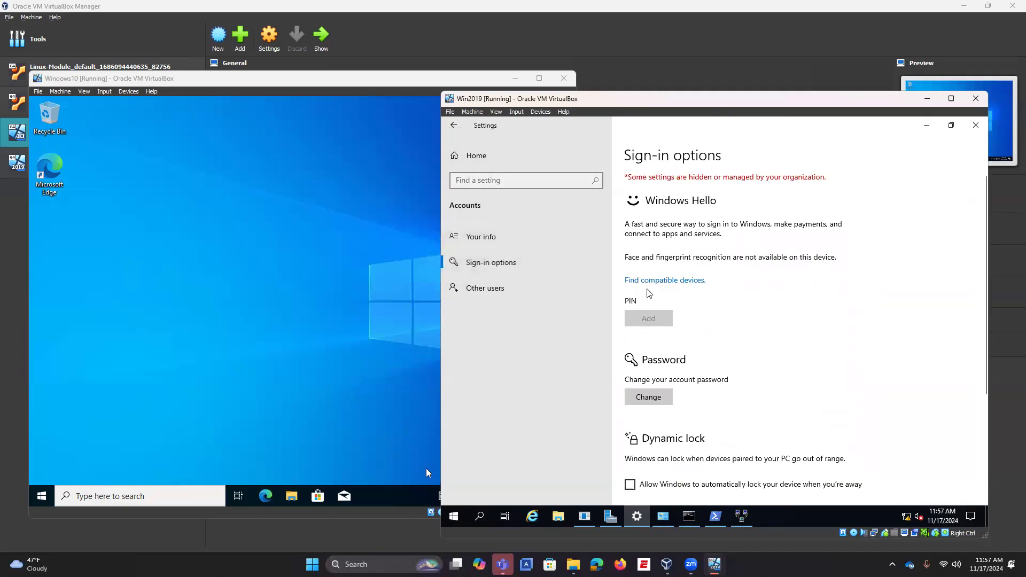
{"action": "scroll", "coordinate": [756, 291], "scroll_direction": "down", "scroll_amount": 4}
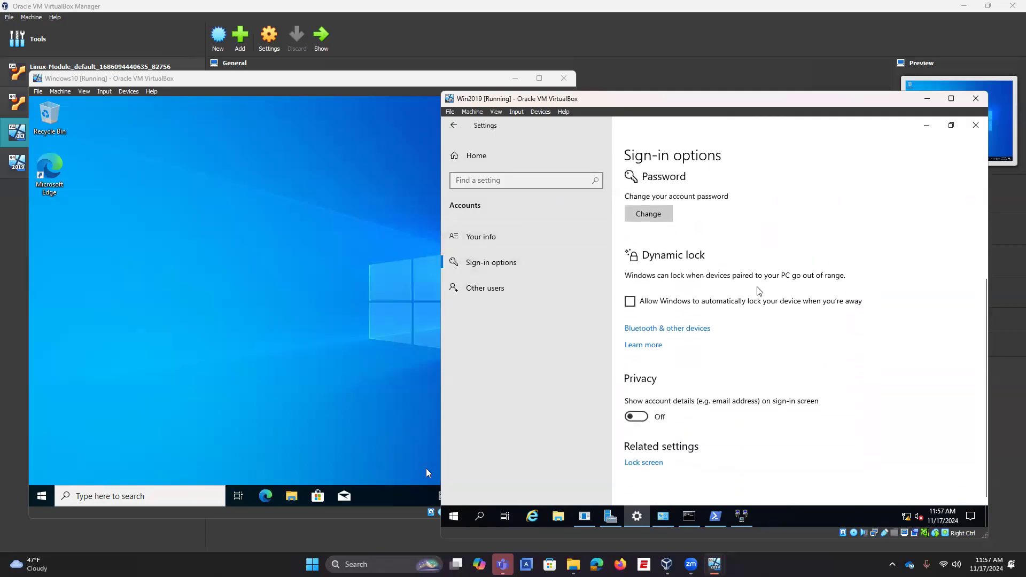
{"action": "scroll", "coordinate": [762, 408], "scroll_direction": "up", "scroll_amount": 4}
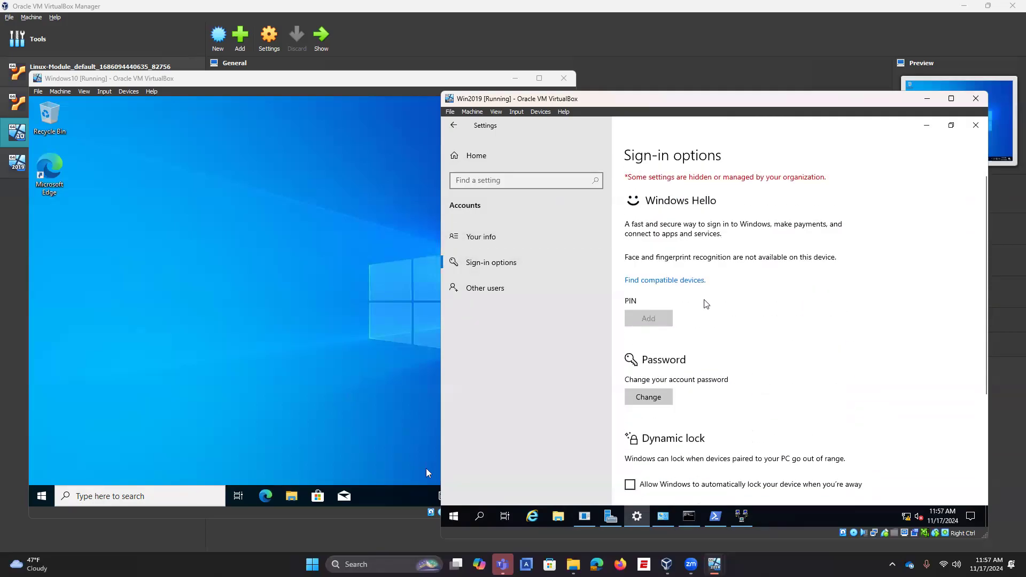
{"action": "scroll", "coordinate": [697, 401], "scroll_direction": "down", "scroll_amount": 4}
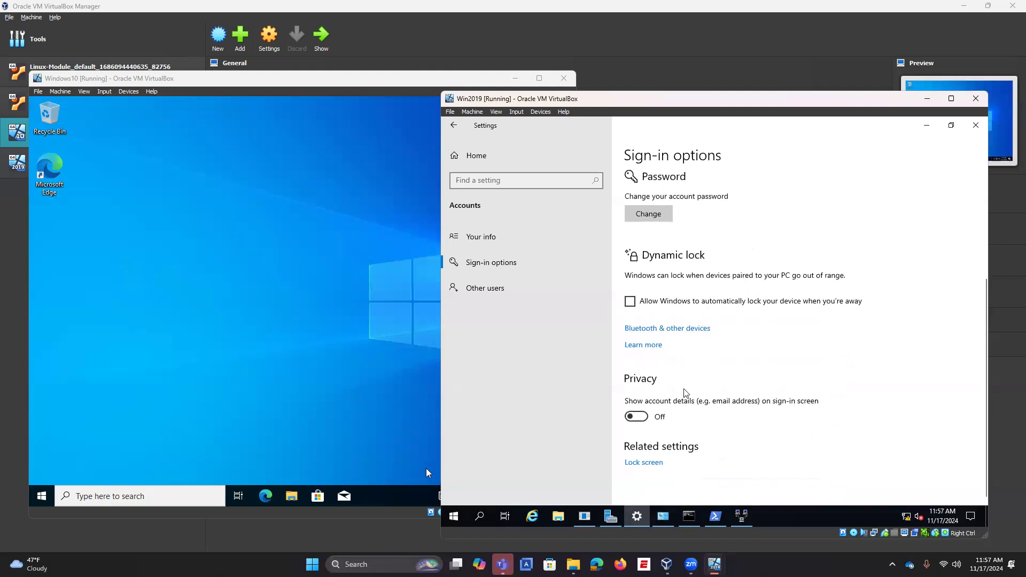
{"action": "left_click", "coordinate": [537, 237]}
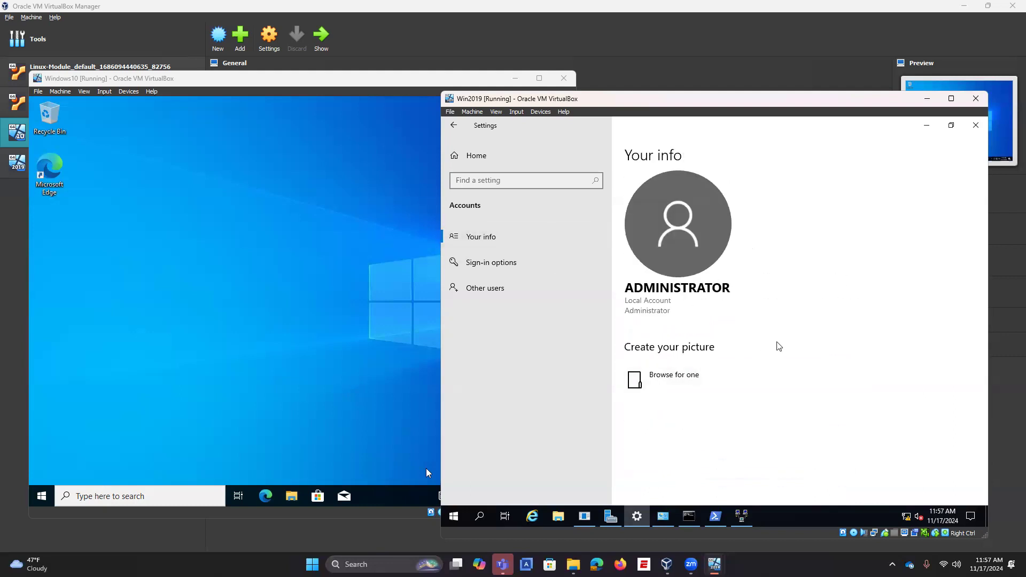
{"action": "left_click", "coordinate": [742, 517]}
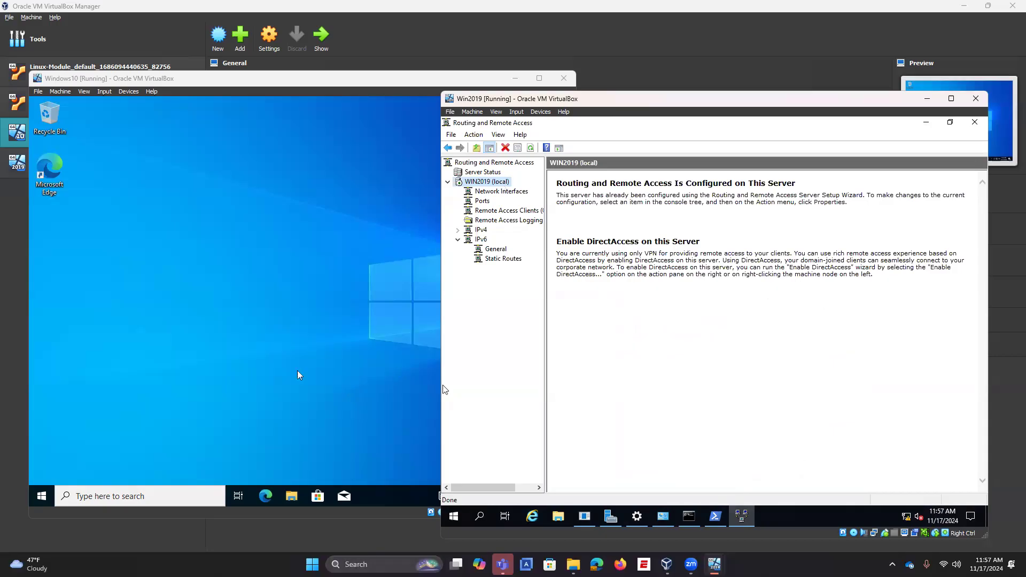
Step: On the Windows 10 VM, dismiss the notifications and reach the VPN page in maximized Network & Internet settings
{"action": "left_click", "coordinate": [117, 499]}
{"action": "left_click", "coordinate": [117, 499]}
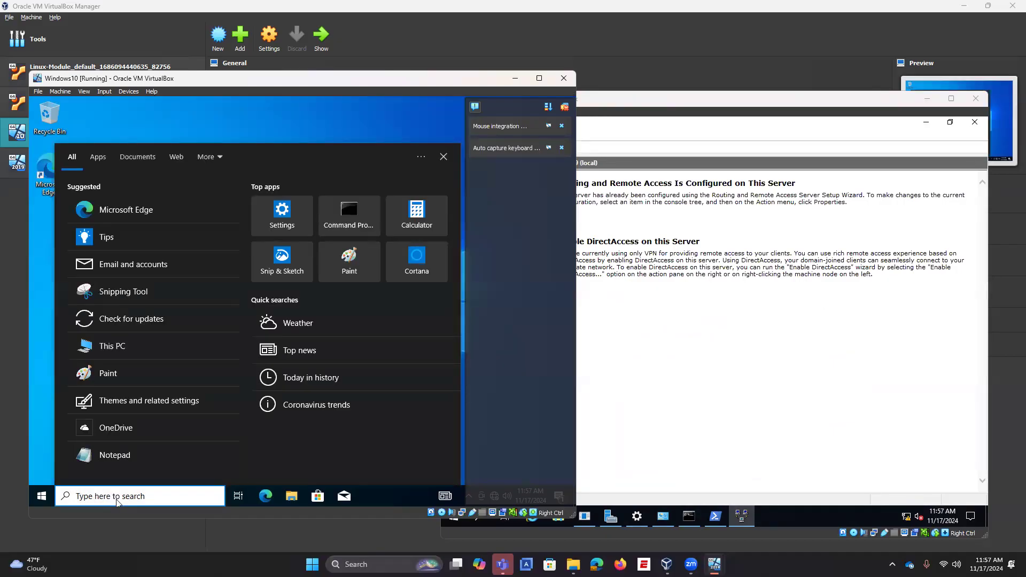
{"action": "left_click", "coordinate": [561, 125]}
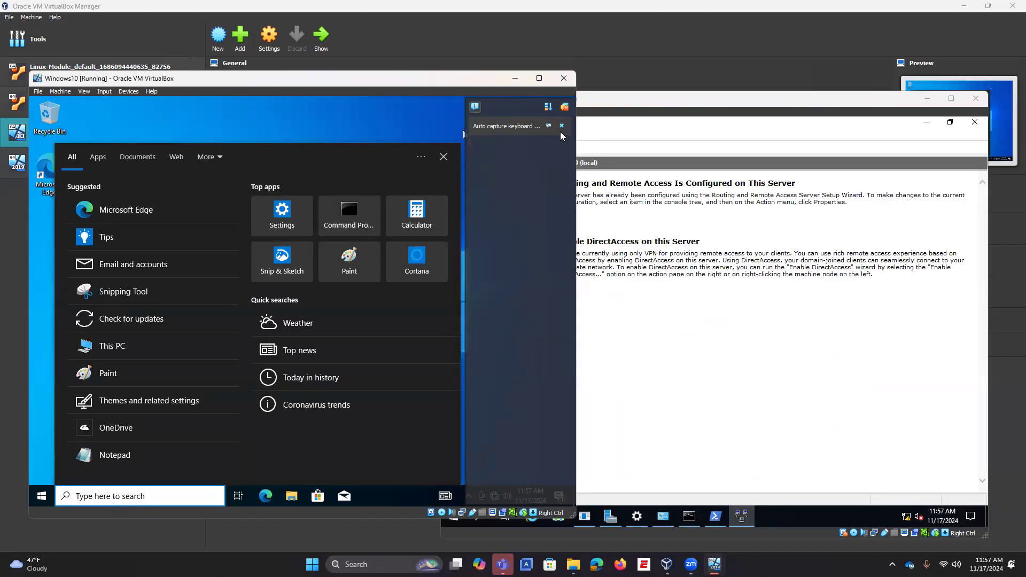
{"action": "left_click", "coordinate": [561, 126]}
{"action": "right_click", "coordinate": [494, 496]}
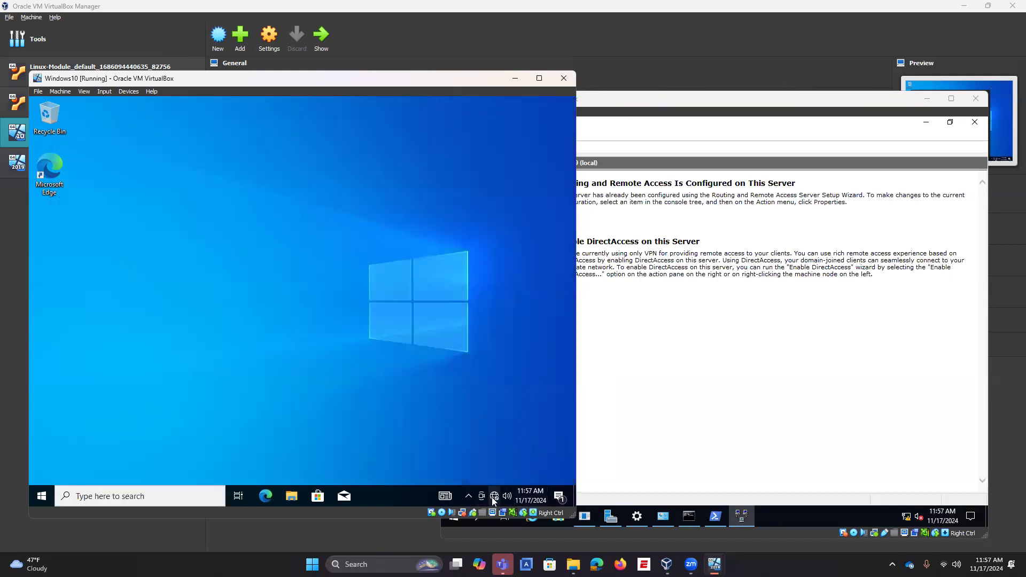
{"action": "left_click", "coordinate": [479, 483]}
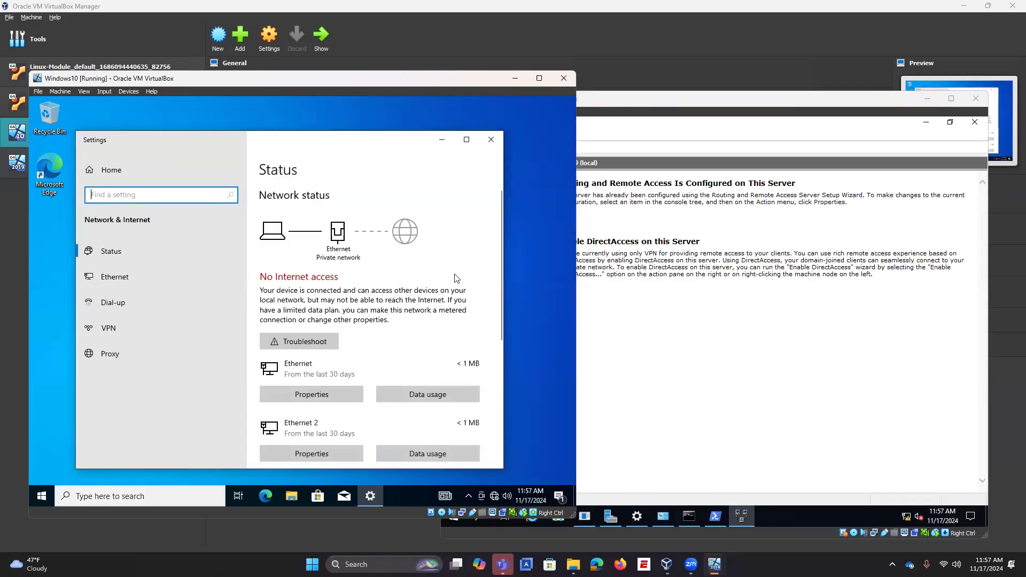
{"action": "left_click", "coordinate": [467, 139]}
{"action": "left_click", "coordinate": [59, 294]}
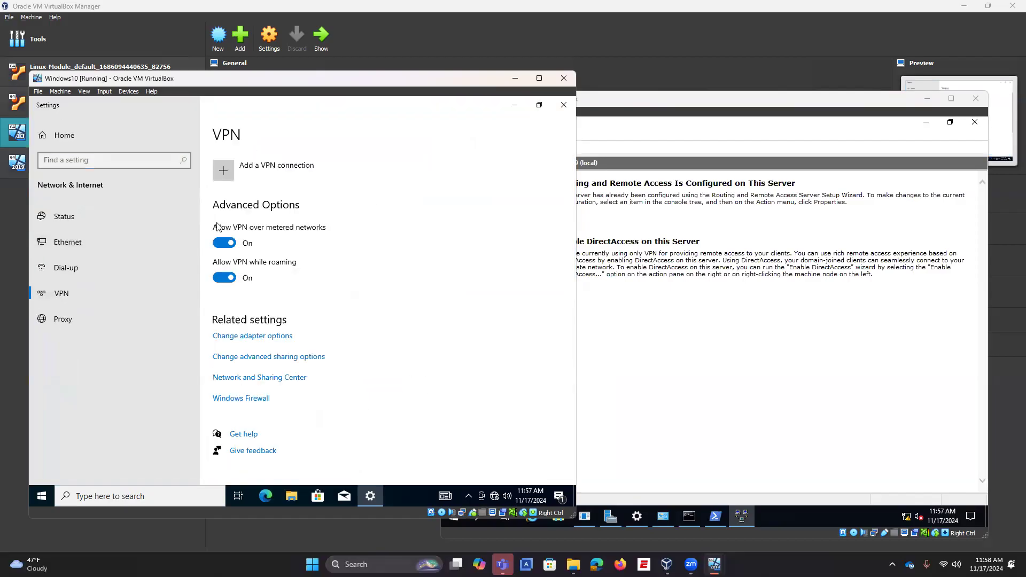
Step: Add a Windows (built-in) VPN connection named 'Practice VPN' with server address 192.168.0.10
{"action": "left_click", "coordinate": [251, 177]}
{"action": "left_click", "coordinate": [213, 165]}
{"action": "left_click", "coordinate": [197, 166]}
{"action": "left_click", "coordinate": [188, 213]}
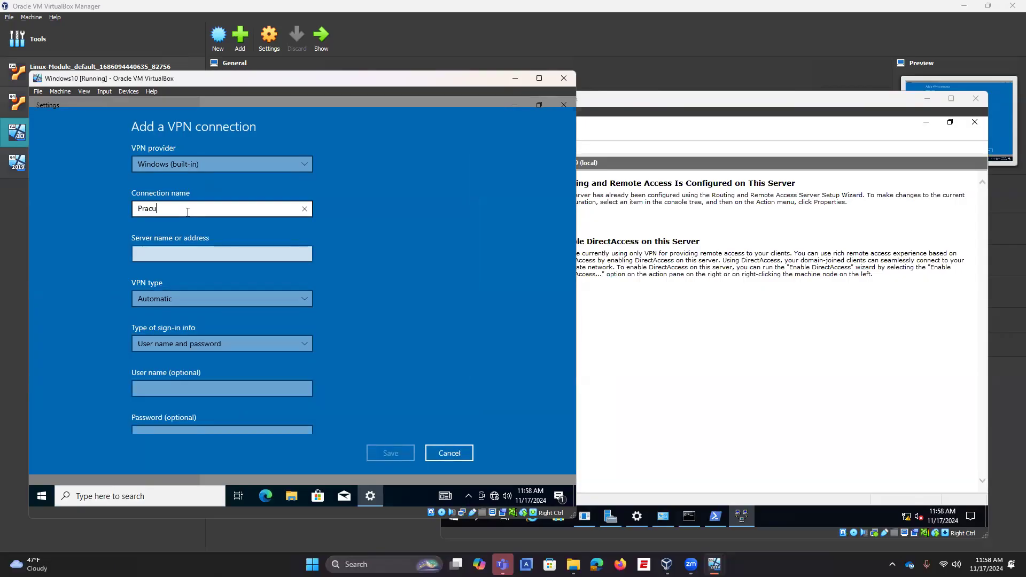
{"action": "type", "text": "Practu"}
{"action": "key", "text": "BackSpace"}
{"action": "type", "text": "ice VPN"}
{"action": "left_click", "coordinate": [198, 260]}
{"action": "type", "text": "192.168.0.10"}
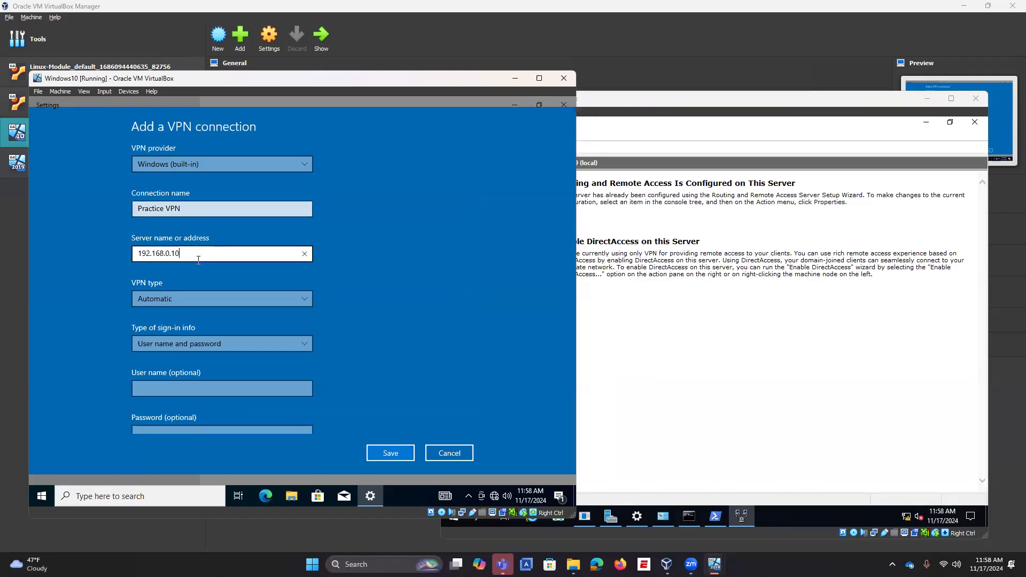
Step: Set the VPN type to L2TP/IPsec with pre-shared key and enter the key
{"action": "scroll", "coordinate": [224, 320], "scroll_direction": "down", "scroll_amount": 2}
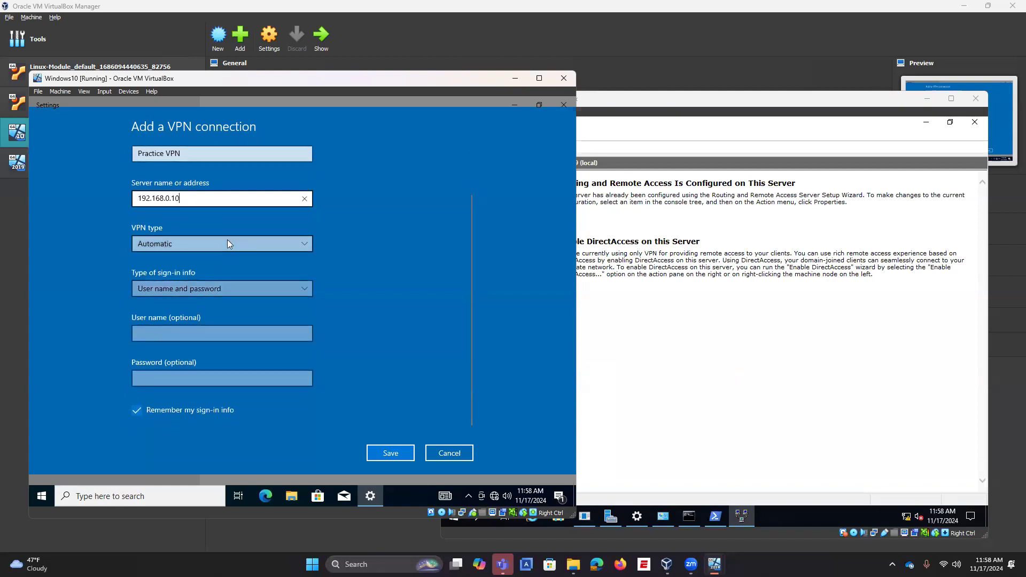
{"action": "left_click", "coordinate": [227, 242]}
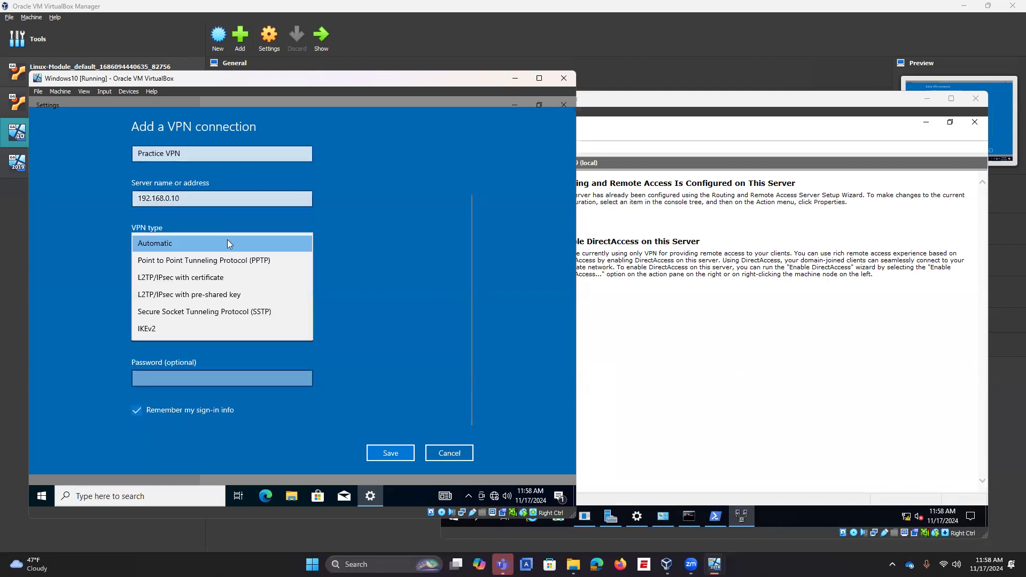
{"action": "left_click", "coordinate": [218, 295]}
{"action": "left_click", "coordinate": [213, 294]}
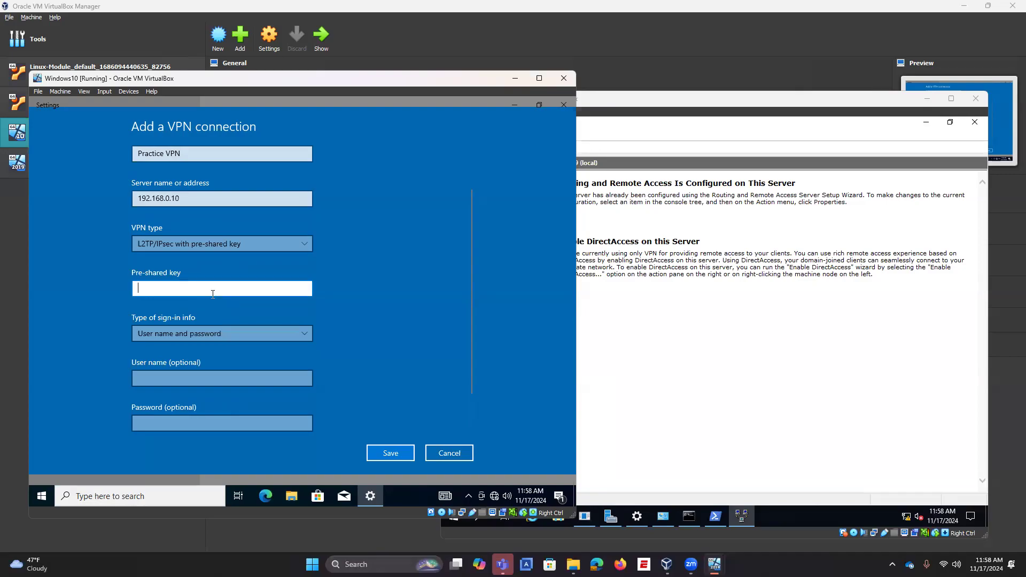
{"action": "type", "text": "•••••••"}
{"action": "left_click", "coordinate": [306, 288]}
Step: Save Practice VPN and review its advanced options and edit form without changes
{"action": "scroll", "coordinate": [345, 291], "scroll_direction": "down", "scroll_amount": 2}
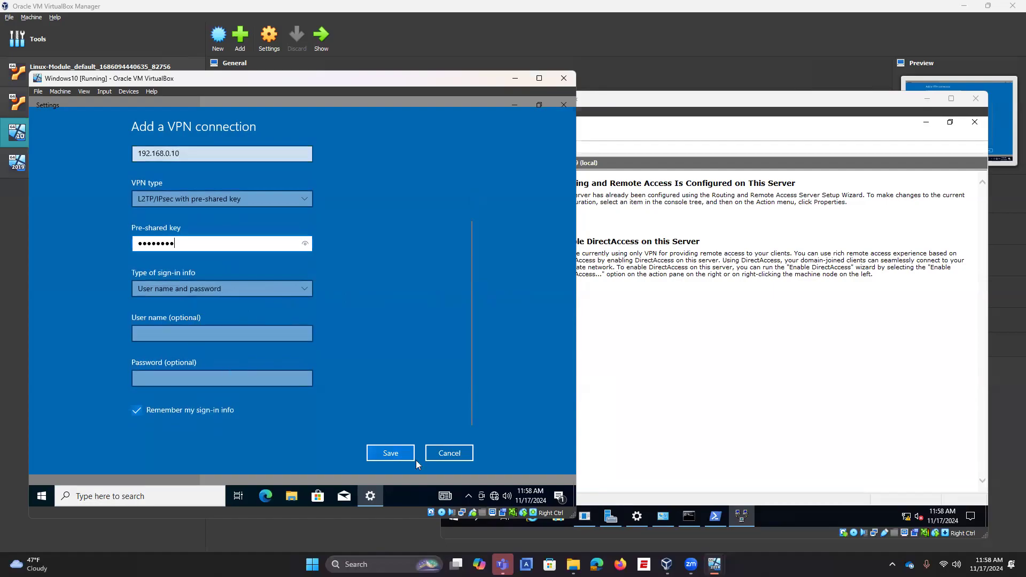
{"action": "left_click", "coordinate": [399, 454]}
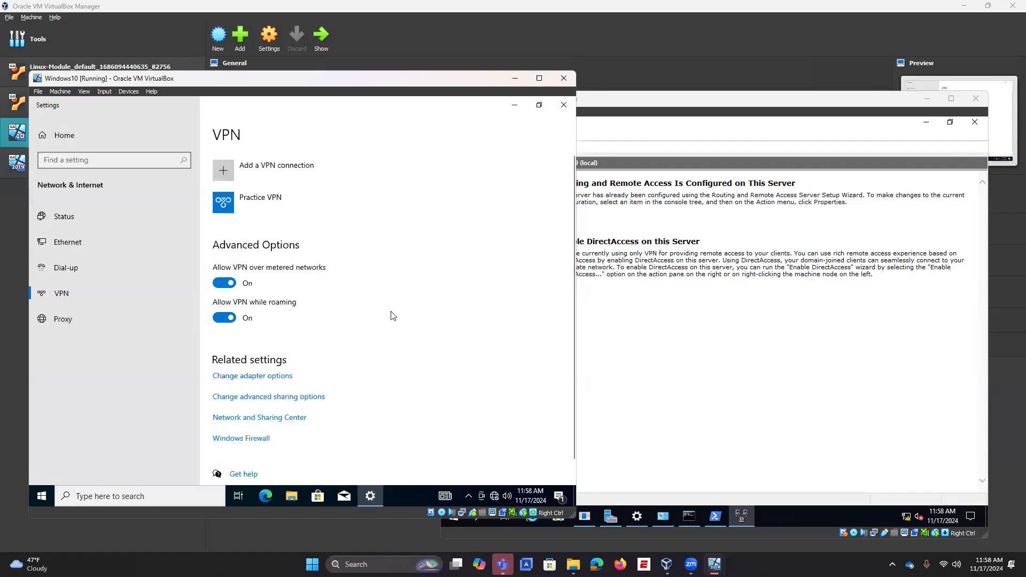
{"action": "left_click", "coordinate": [277, 201]}
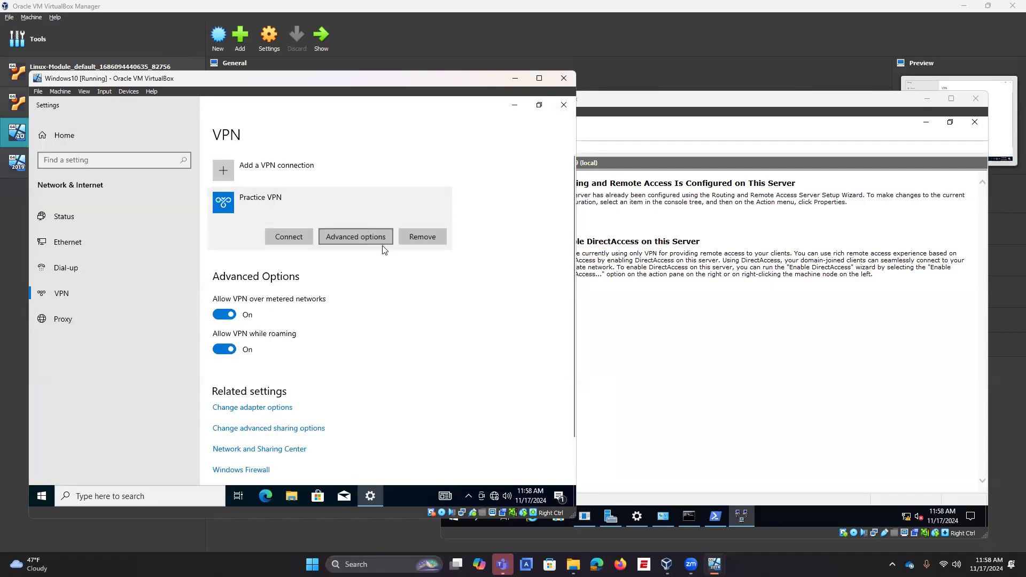
{"action": "left_click", "coordinate": [346, 236]}
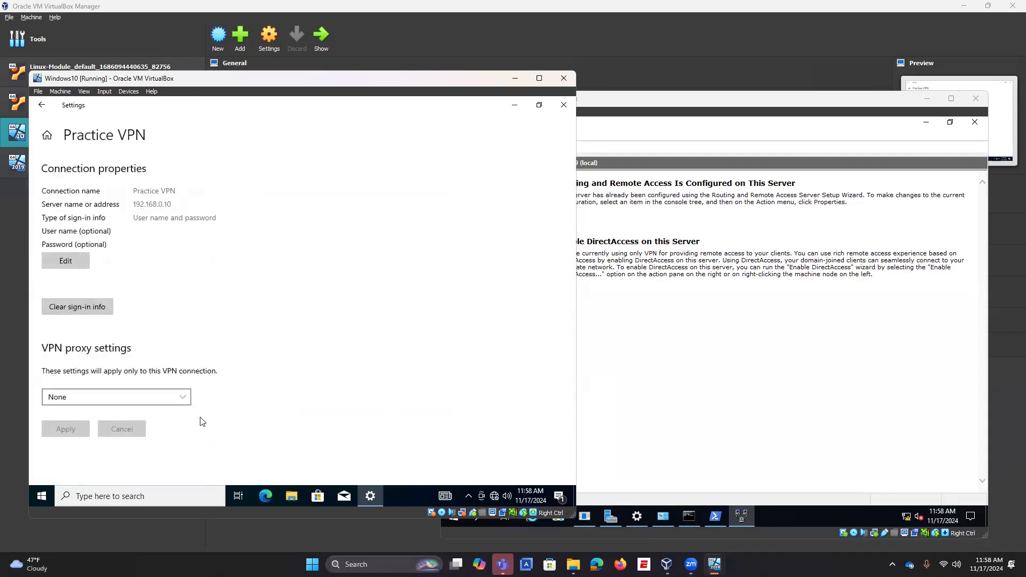
{"action": "left_click", "coordinate": [73, 262]}
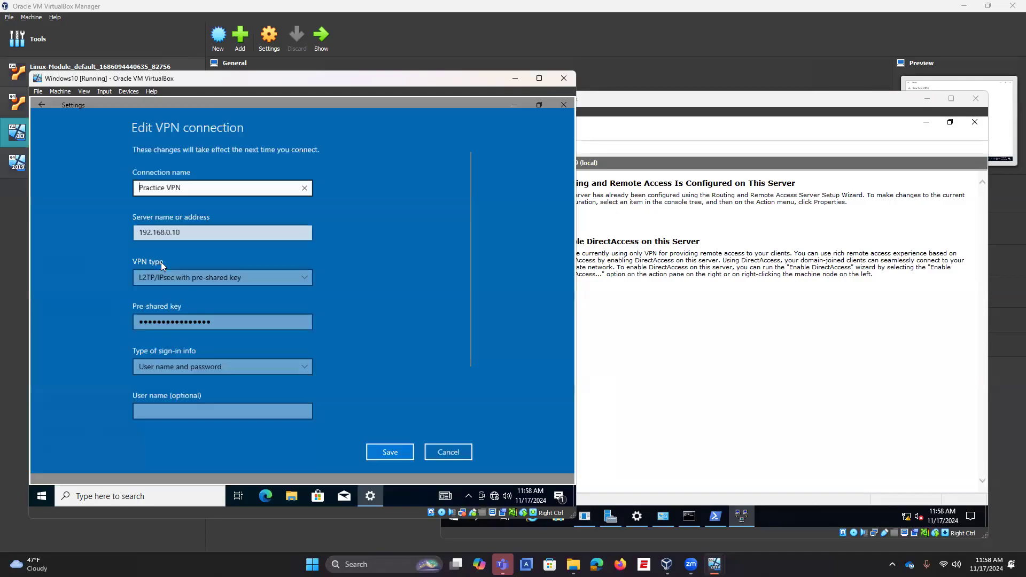
{"action": "left_click", "coordinate": [449, 453]}
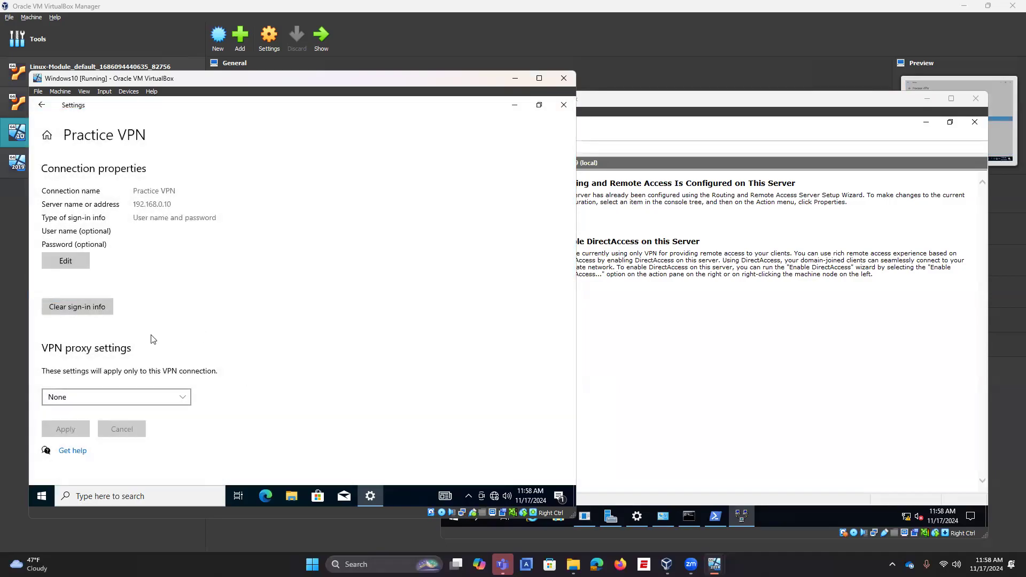
Step: Reopen Network & Internet settings at the VPN page and select Practice VPN
{"action": "left_click", "coordinate": [514, 106]}
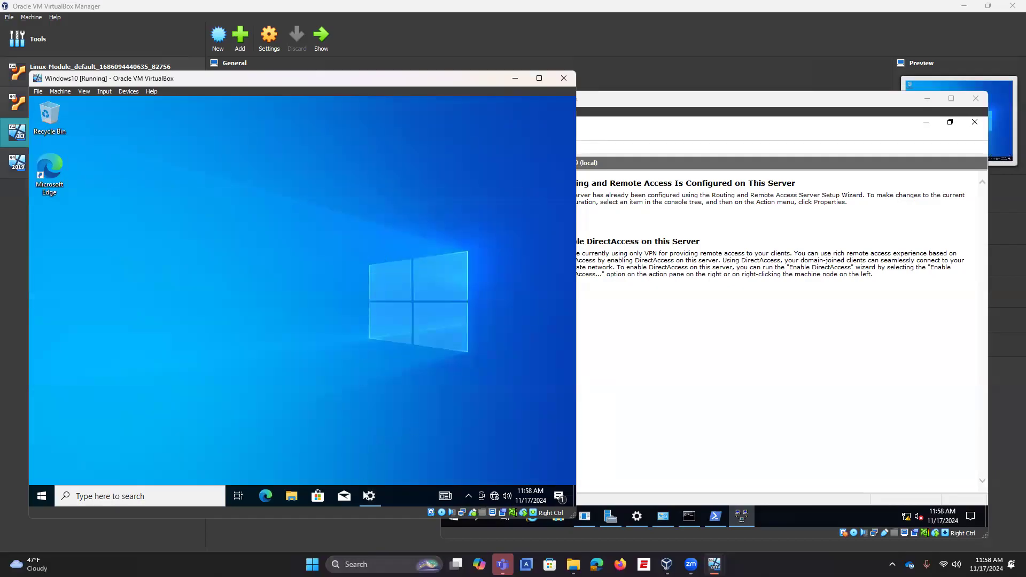
{"action": "right_click", "coordinate": [495, 496]}
{"action": "left_click", "coordinate": [486, 485]}
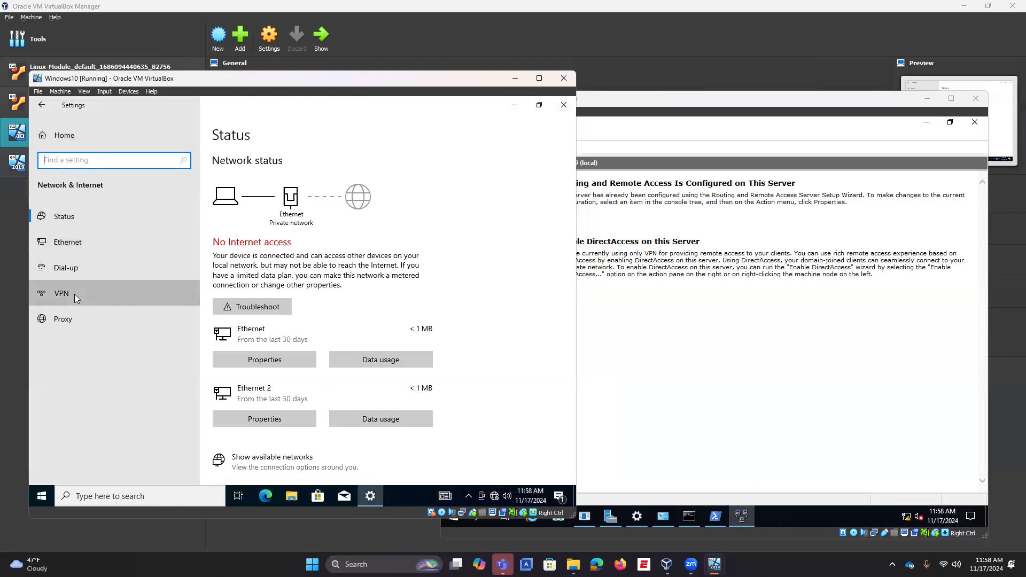
{"action": "left_click", "coordinate": [75, 294]}
{"action": "left_click", "coordinate": [265, 205]}
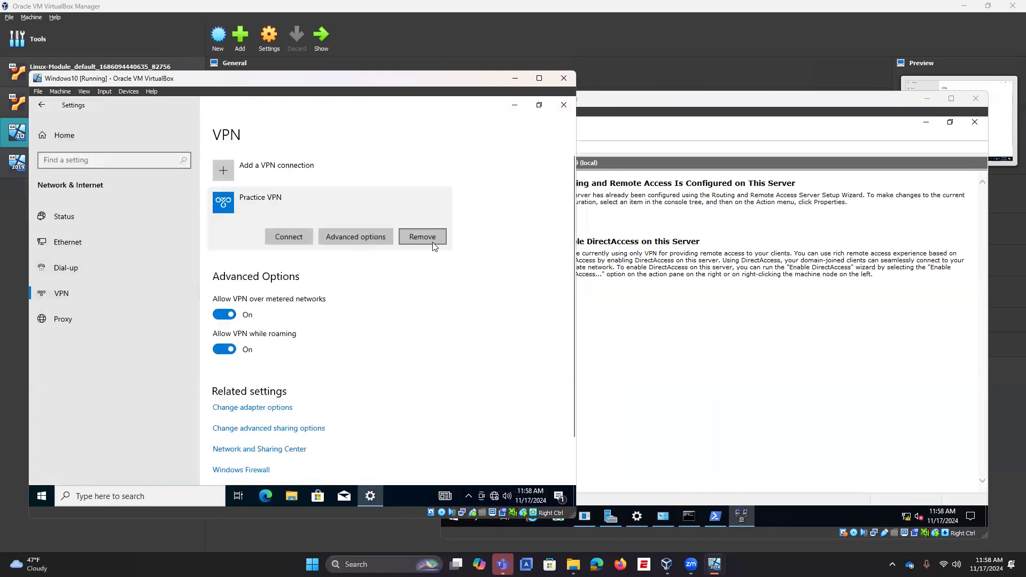
Step: Connect to Practice VPN as administrator with the account password, then dismiss the credentials error
{"action": "left_click", "coordinate": [298, 236]}
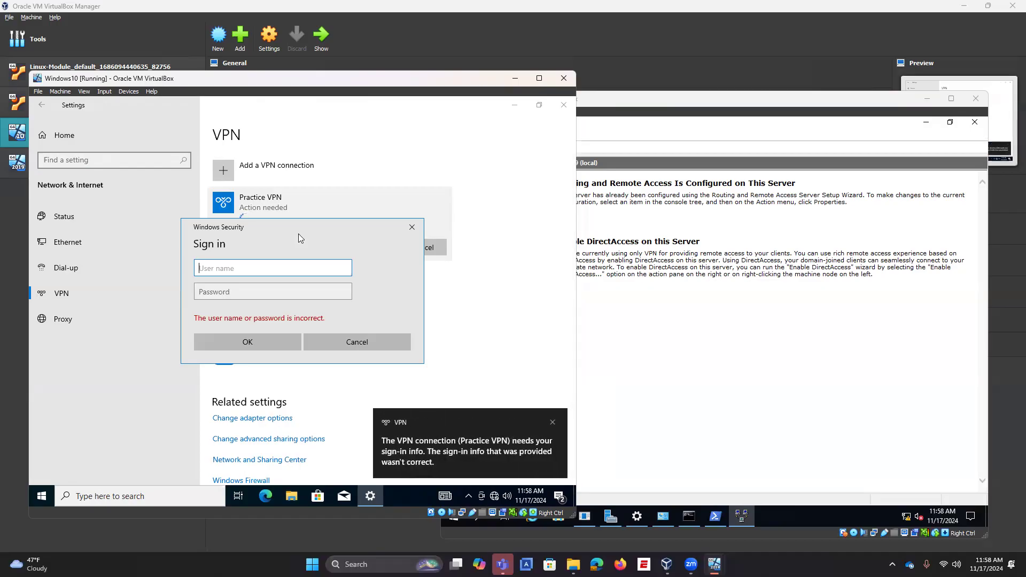
{"action": "type", "text": "administrator"}
{"action": "key", "text": "Tab"}
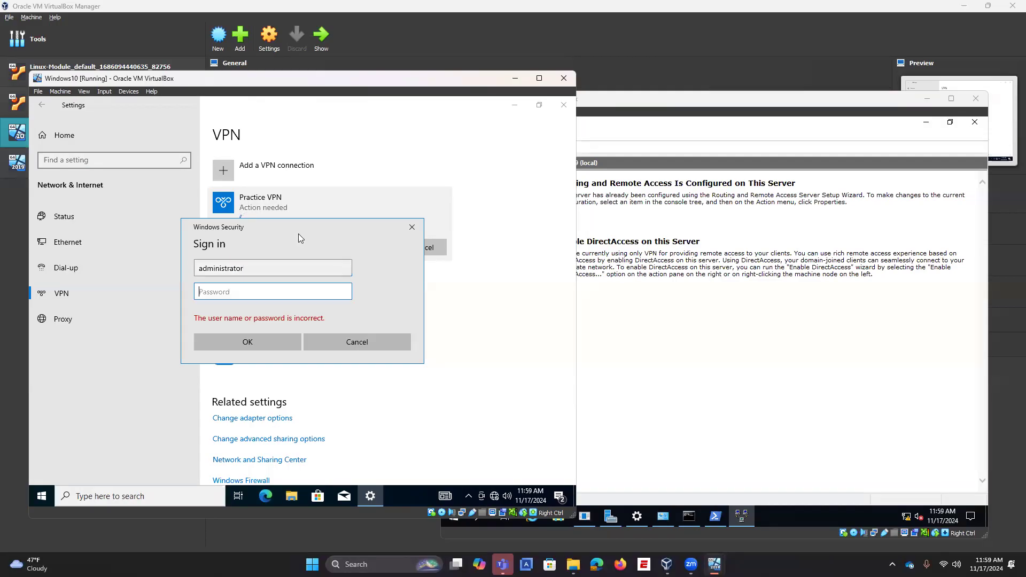
{"action": "type", "text": "Passw0rd!1"}
{"action": "left_click", "coordinate": [344, 292]}
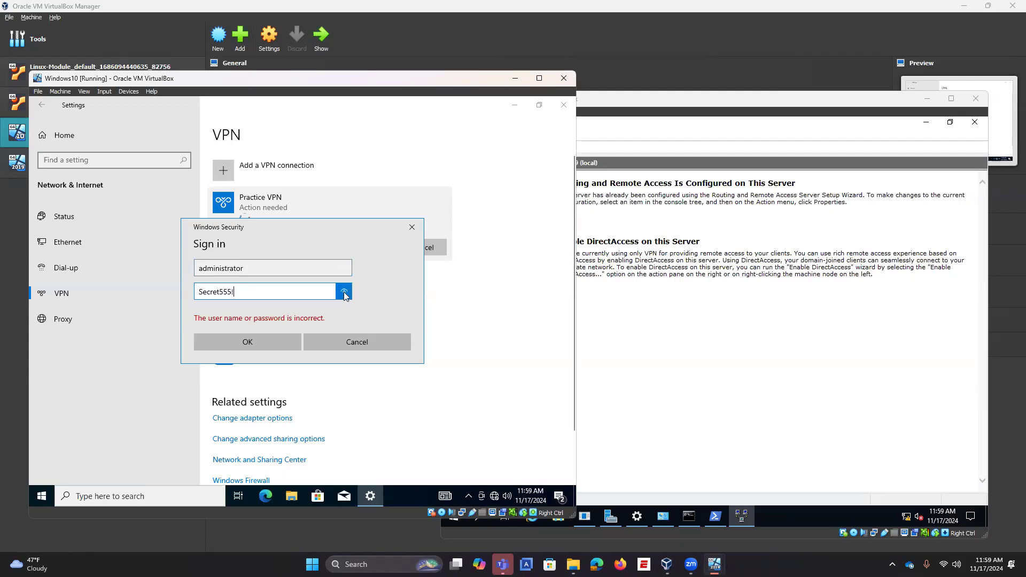
{"action": "left_click", "coordinate": [268, 342]}
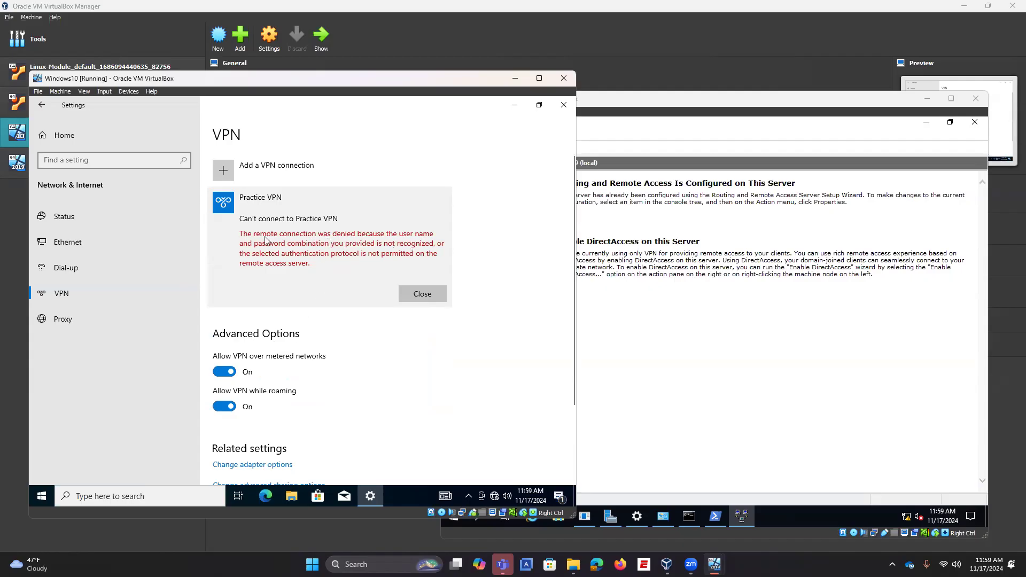
{"action": "left_click", "coordinate": [420, 295]}
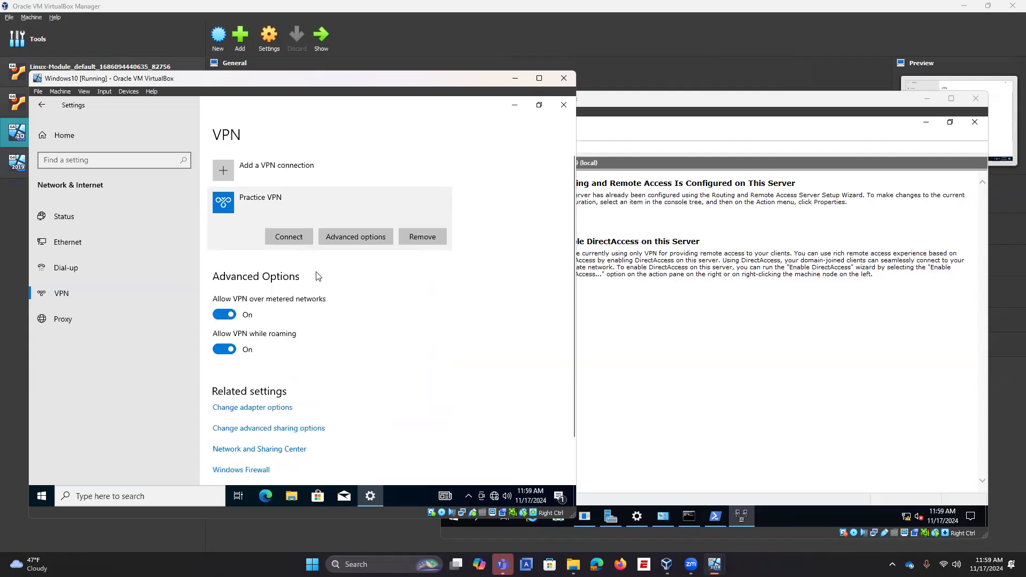
Step: Retry the connection with re-entered credentials, dismiss the error, and switch to the Win2019 VM
{"action": "left_click", "coordinate": [290, 236]}
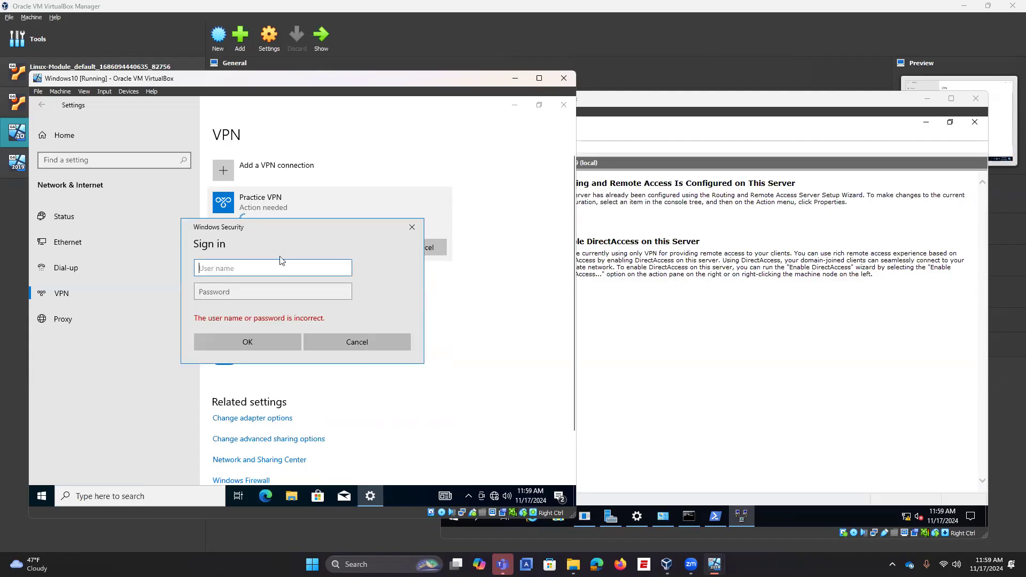
{"action": "type", "text": "instructor"}
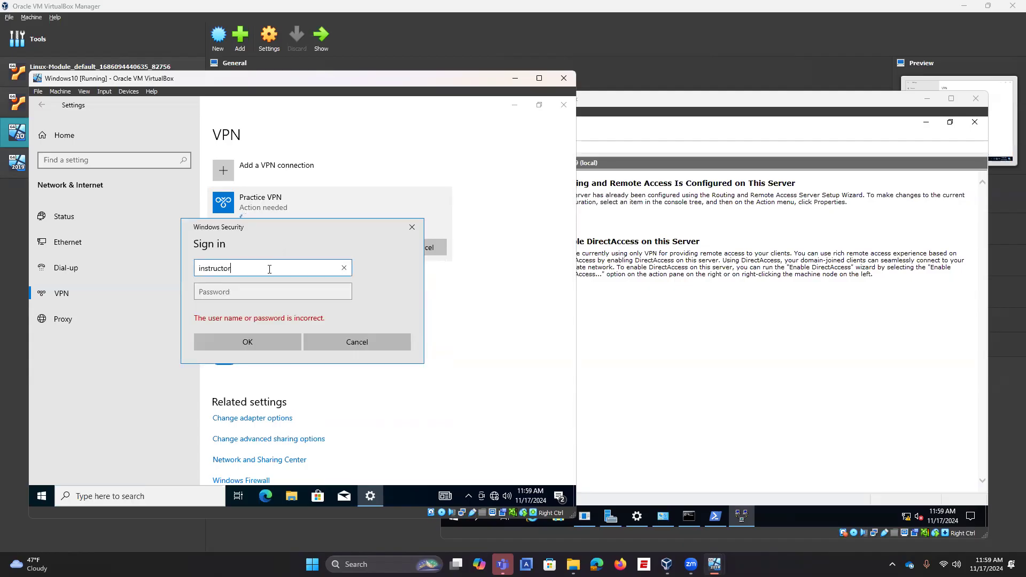
{"action": "key", "text": "Tab"}
{"action": "type", "text": "Pa"}
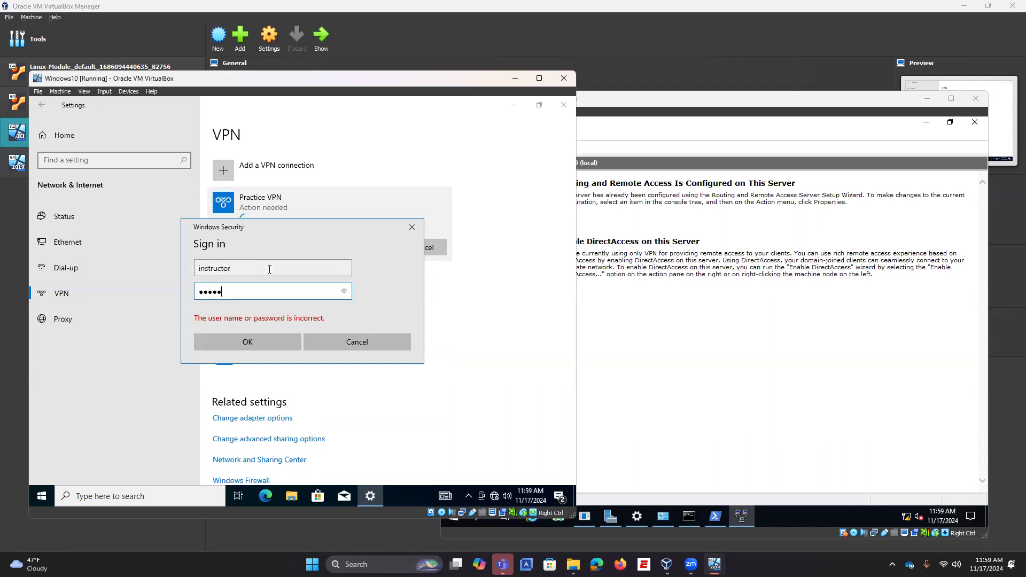
{"action": "left_click", "coordinate": [255, 346]}
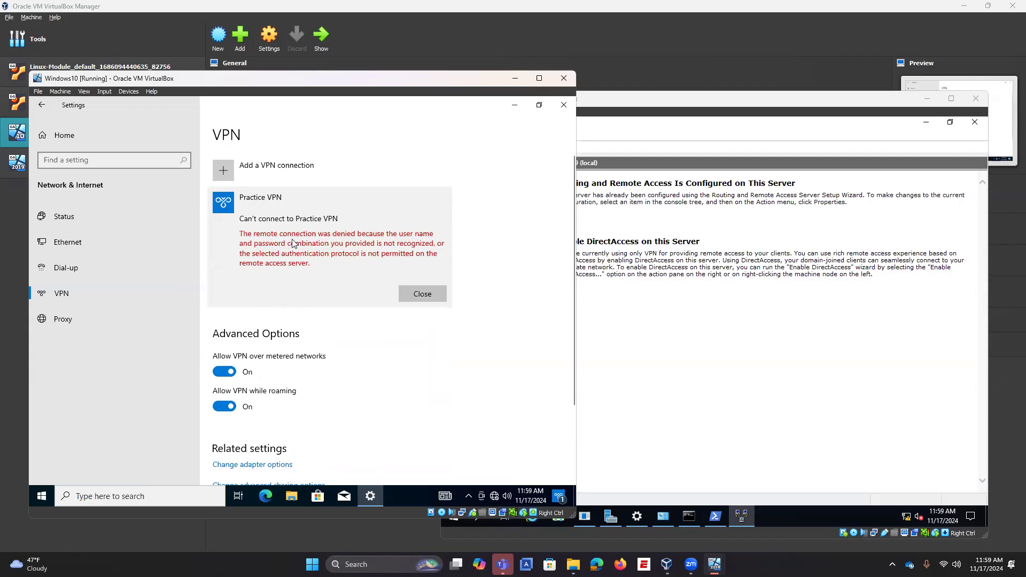
{"action": "left_click", "coordinate": [422, 296]}
{"action": "left_click", "coordinate": [771, 263]}
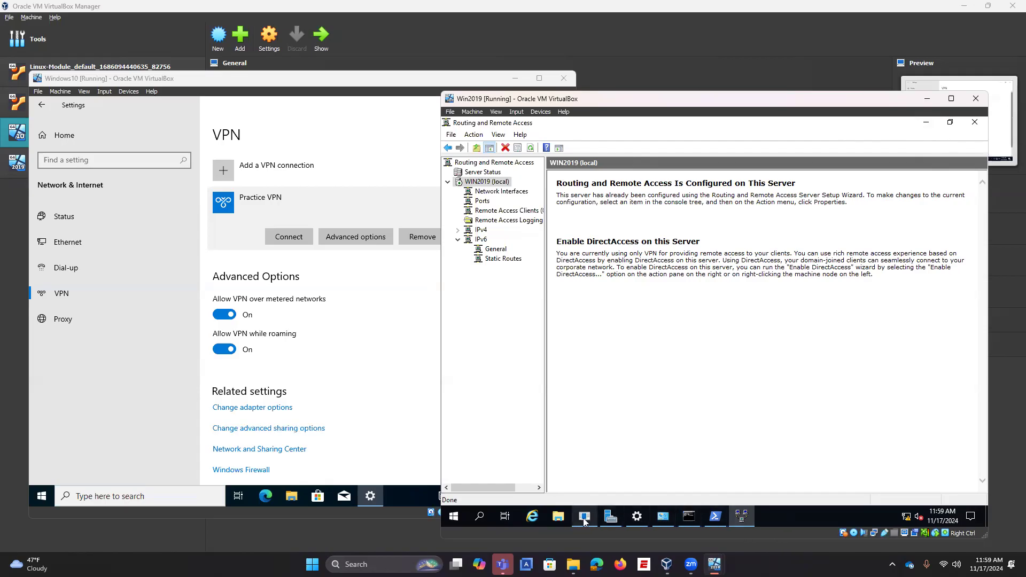
Step: From the server's Start search for 'user', open Add, edit, or remove other users
{"action": "left_click", "coordinate": [454, 516]}
{"action": "left_click", "coordinate": [486, 510]}
{"action": "type", "text": "local"}
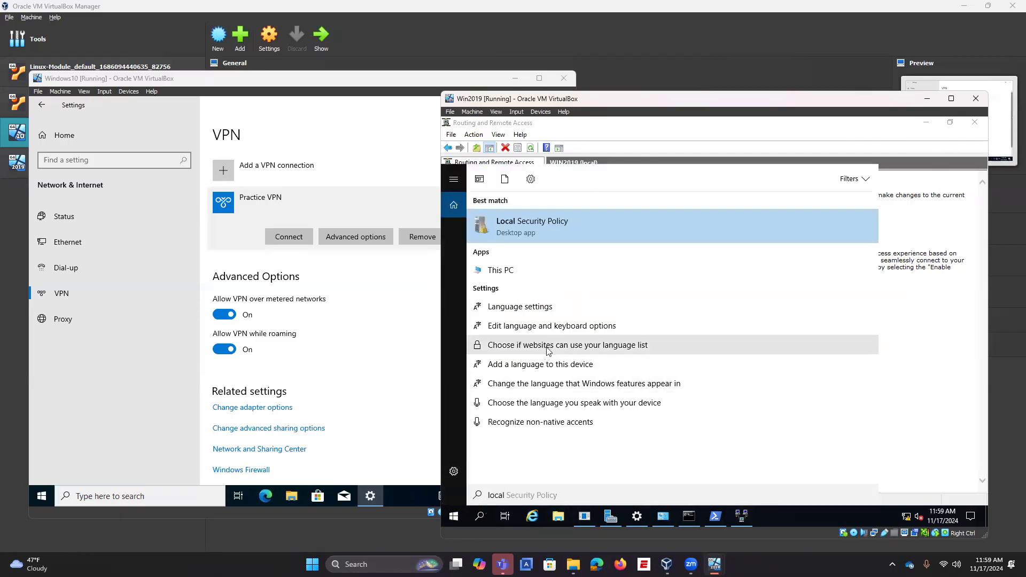
{"action": "type", "text": " users"}
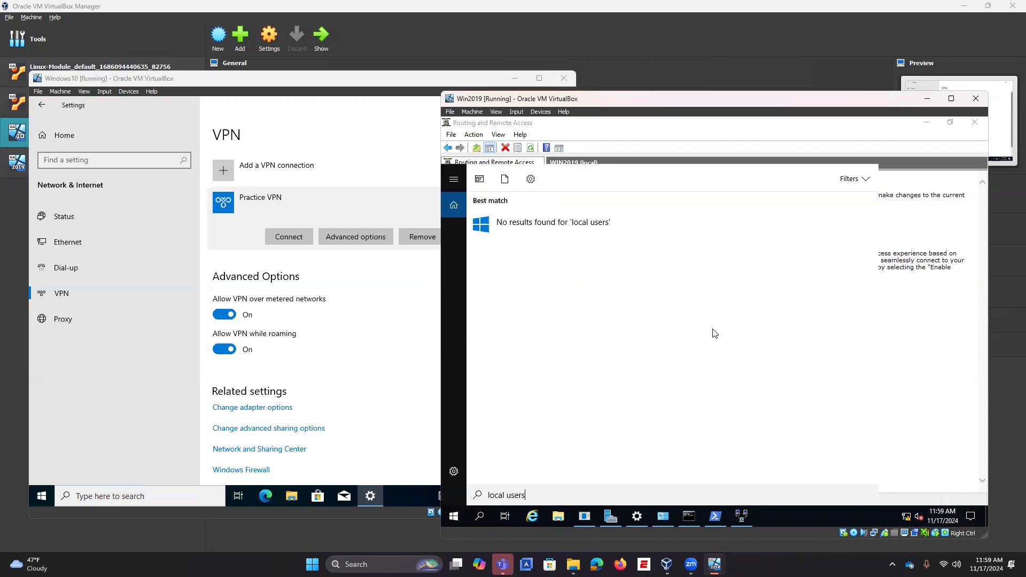
{"action": "key", "text": "BackSpace"}
{"action": "key", "text": "BackSpace"}
{"action": "key", "text": "BackSpace"}
{"action": "key", "text": "BackSpace"}
{"action": "key", "text": "BackSpace"}
{"action": "key", "text": "BackSpace"}
{"action": "key", "text": "BackSpace"}
{"action": "key", "text": "BackSpace"}
{"action": "key", "text": "BackSpace"}
{"action": "key", "text": "BackSpace"}
{"action": "key", "text": "BackSpace"}
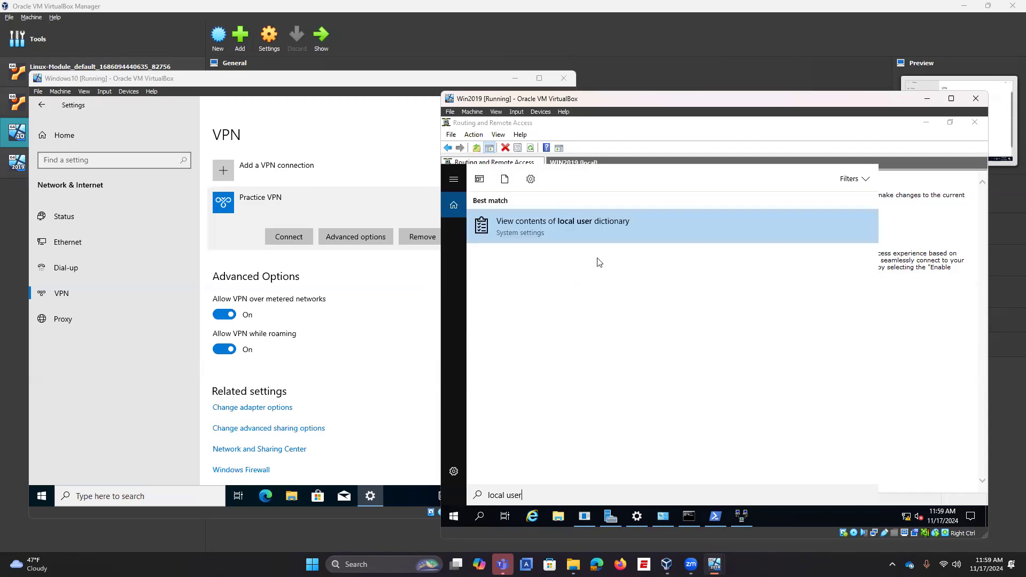
{"action": "type", "text": "user"}
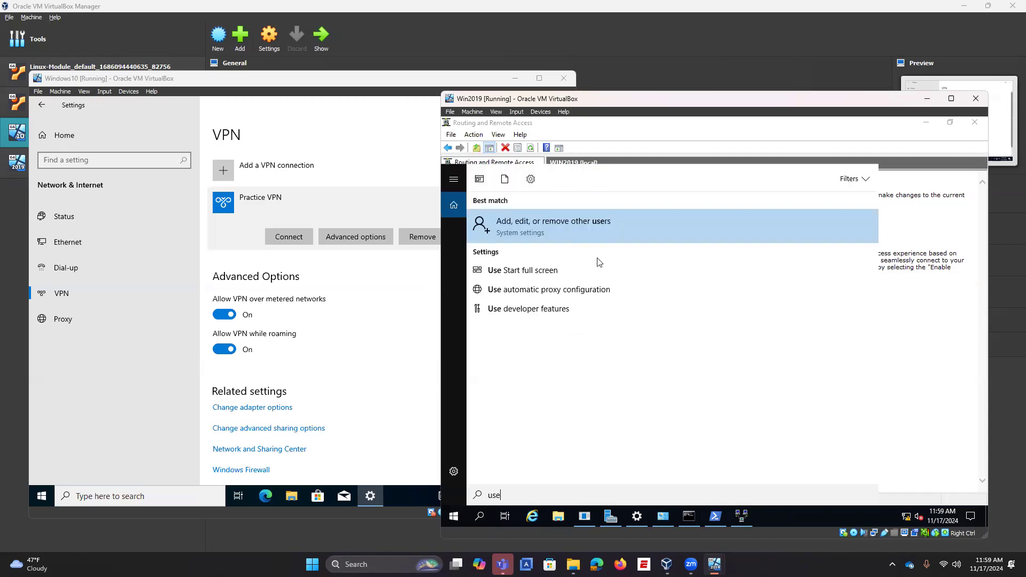
{"action": "left_click", "coordinate": [532, 236]}
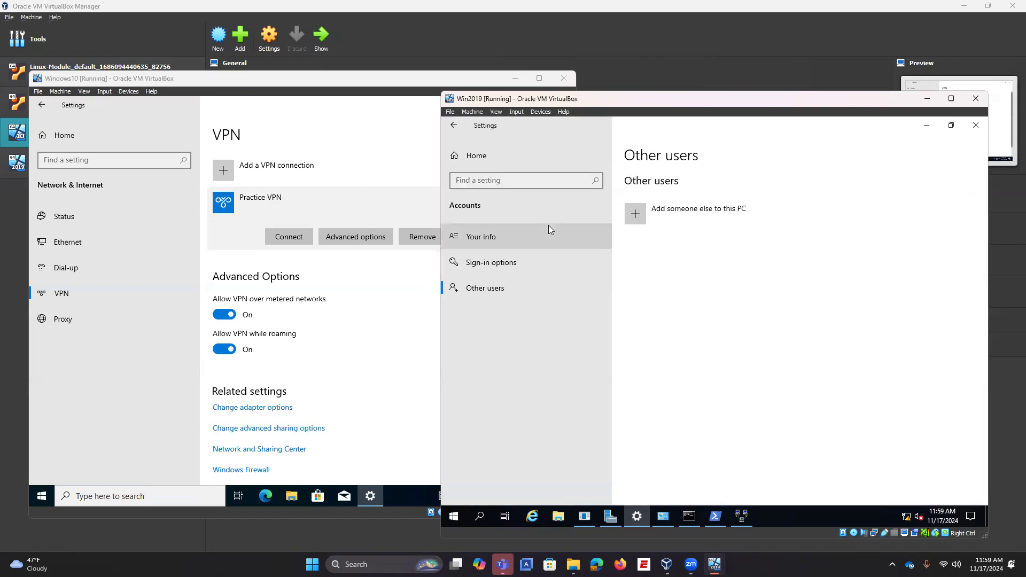
Step: Browse the account info, sign-in options and Bluetooth & other devices pages
{"action": "left_click", "coordinate": [537, 242]}
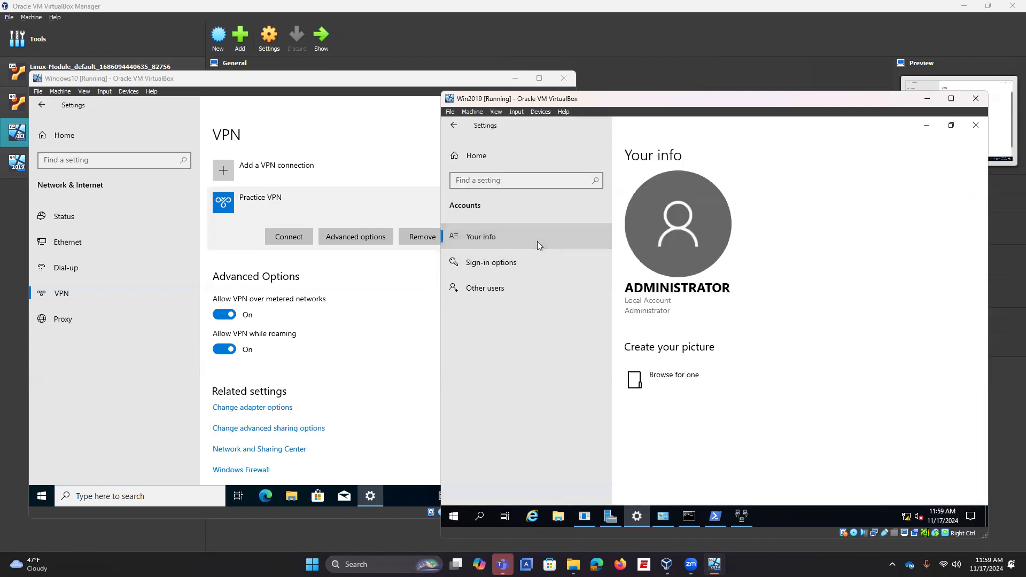
{"action": "left_click", "coordinate": [515, 264]}
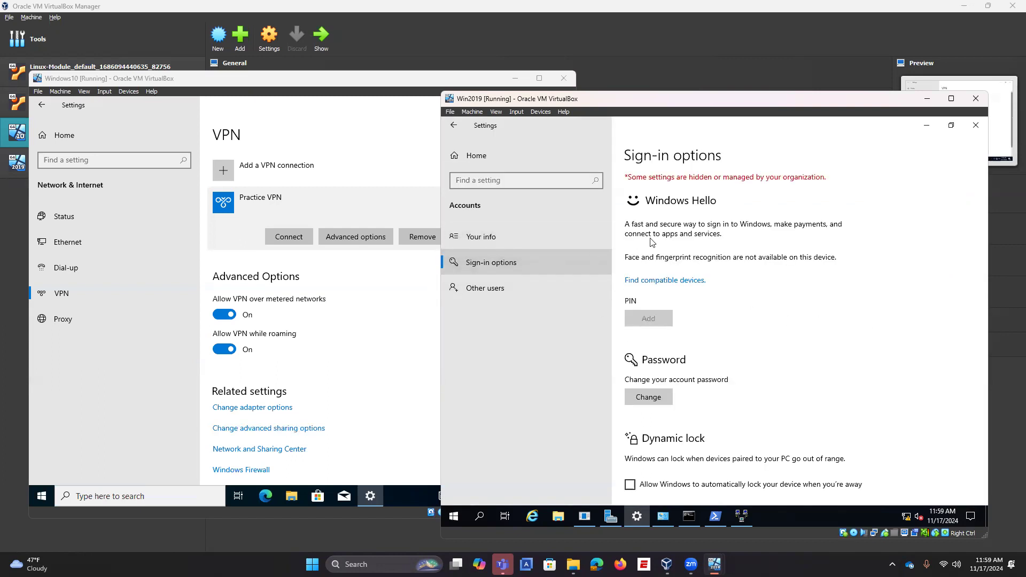
{"action": "scroll", "coordinate": [663, 331], "scroll_direction": "down", "scroll_amount": 3}
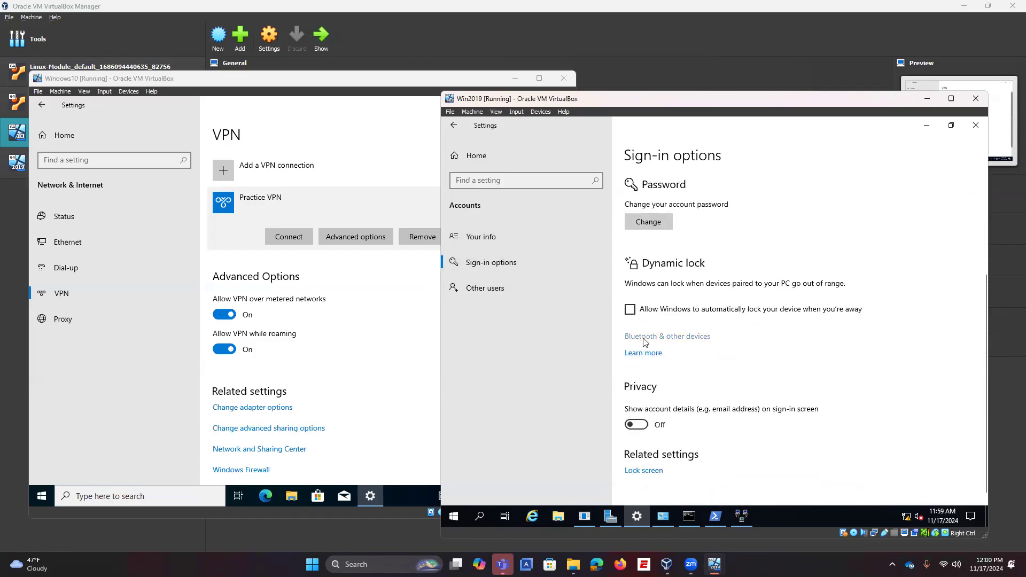
{"action": "left_click", "coordinate": [644, 337]}
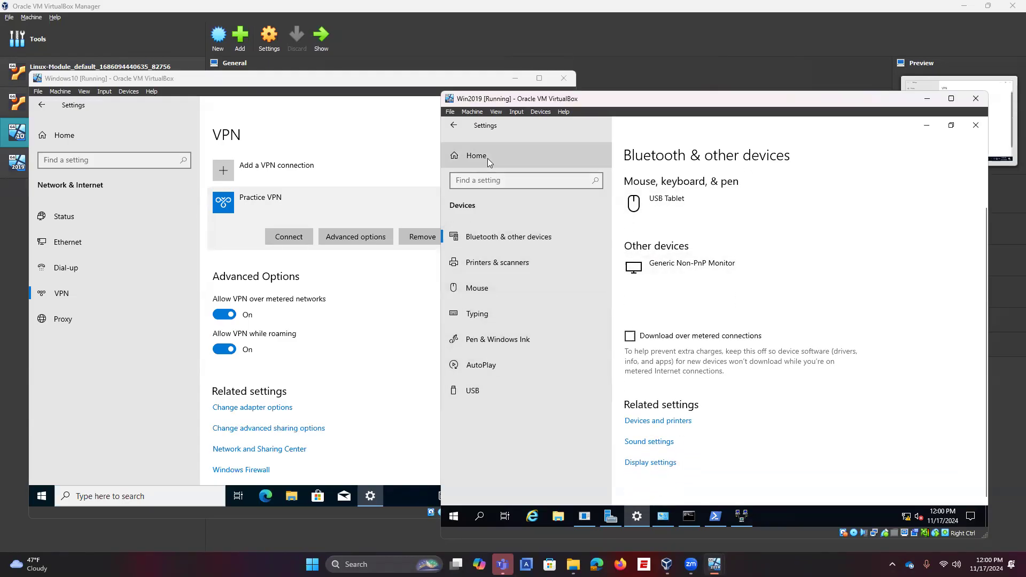
{"action": "left_click", "coordinate": [452, 126]}
{"action": "scroll", "coordinate": [693, 377], "scroll_direction": "down", "scroll_amount": 3}
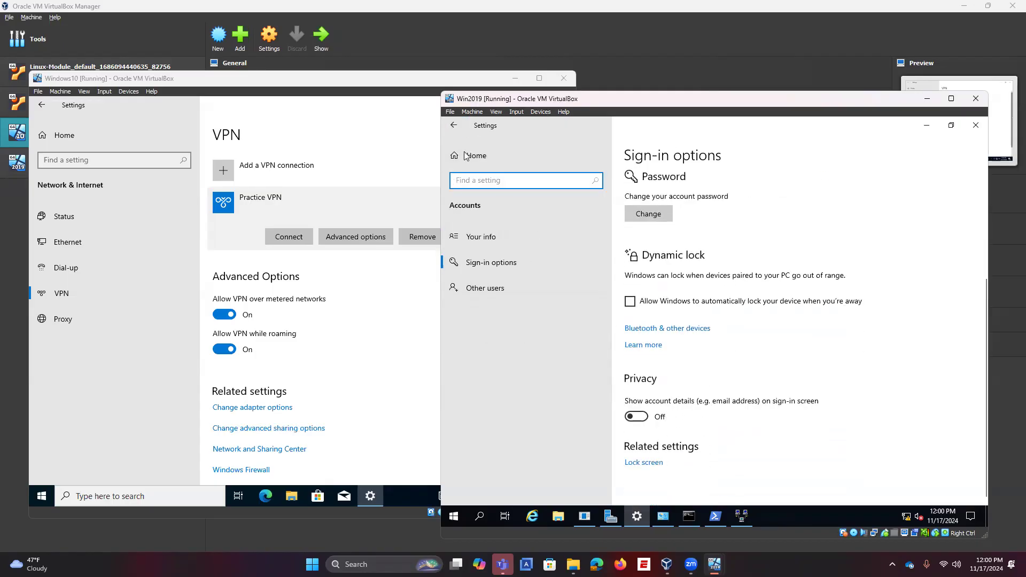
Step: Check the VM window's View, File and Devices menus, then choose Add someone else to this PC under Other users
{"action": "left_click", "coordinate": [495, 113]}
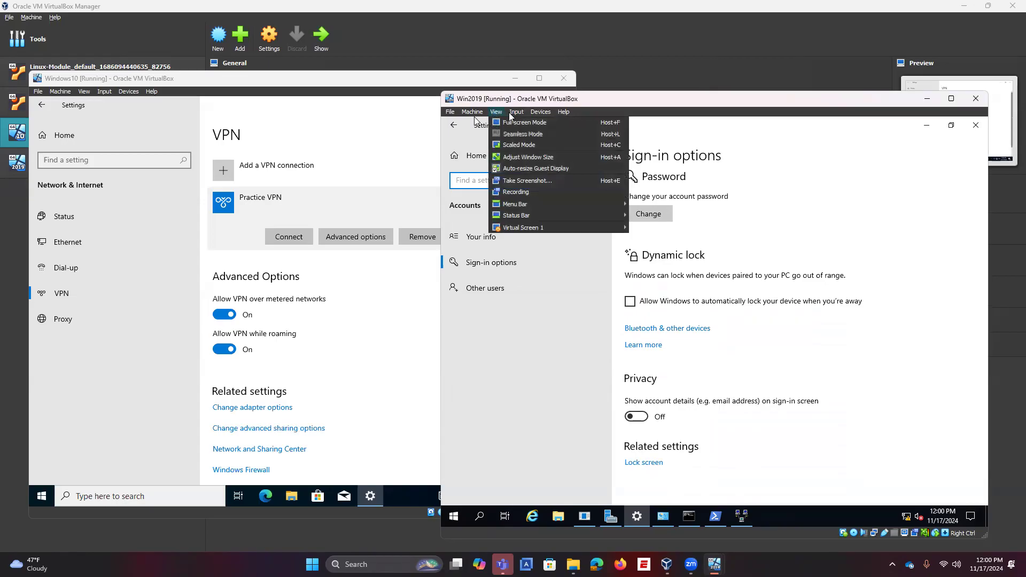
{"action": "left_click", "coordinate": [456, 113]}
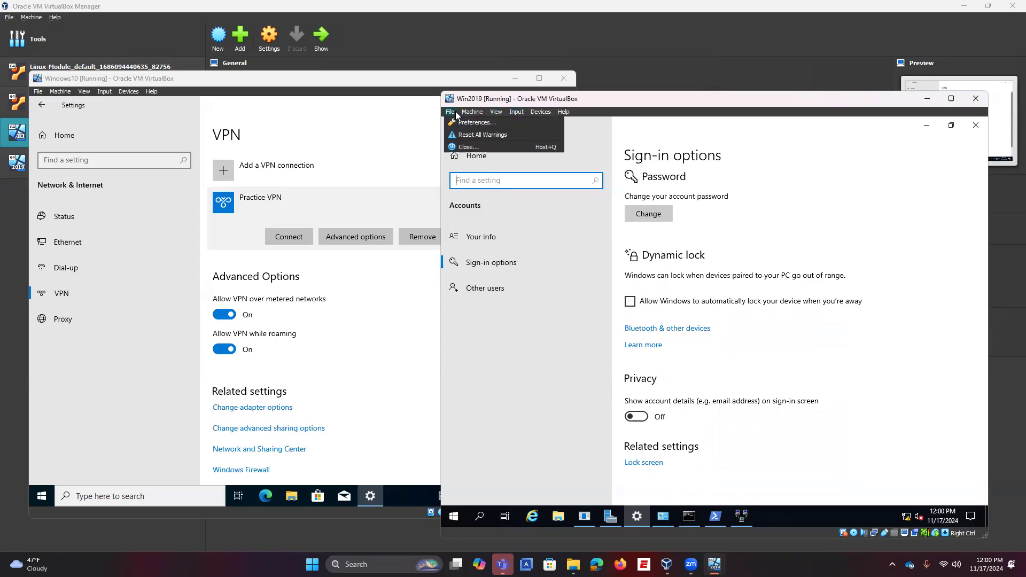
{"action": "left_click", "coordinate": [541, 113]}
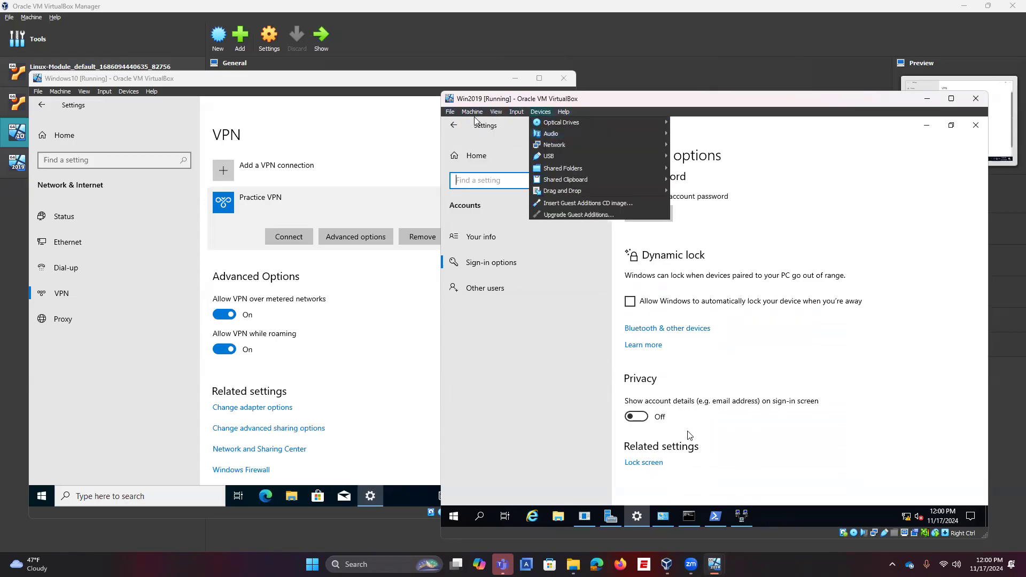
{"action": "left_click", "coordinate": [506, 267]}
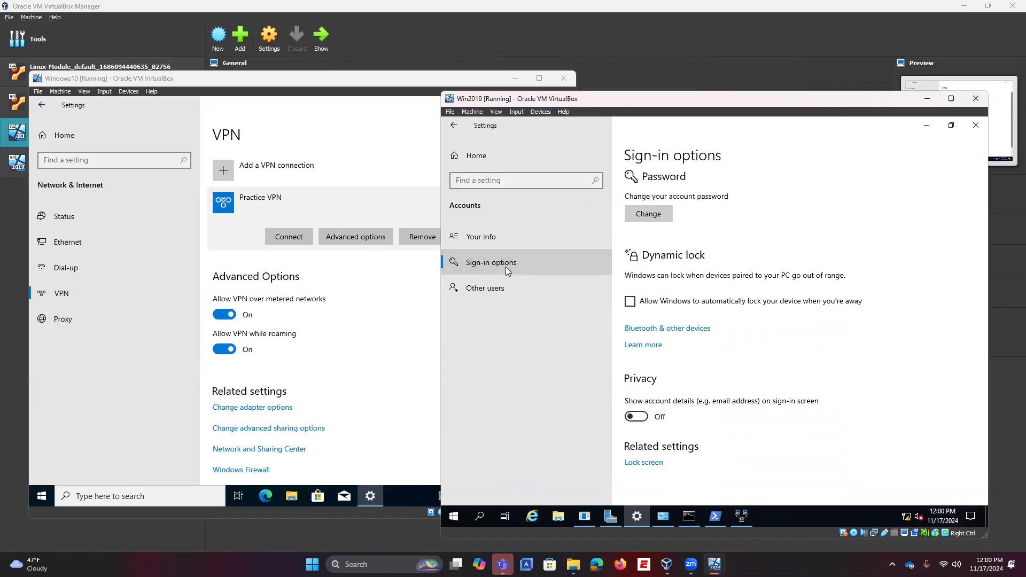
{"action": "left_click", "coordinate": [499, 288]}
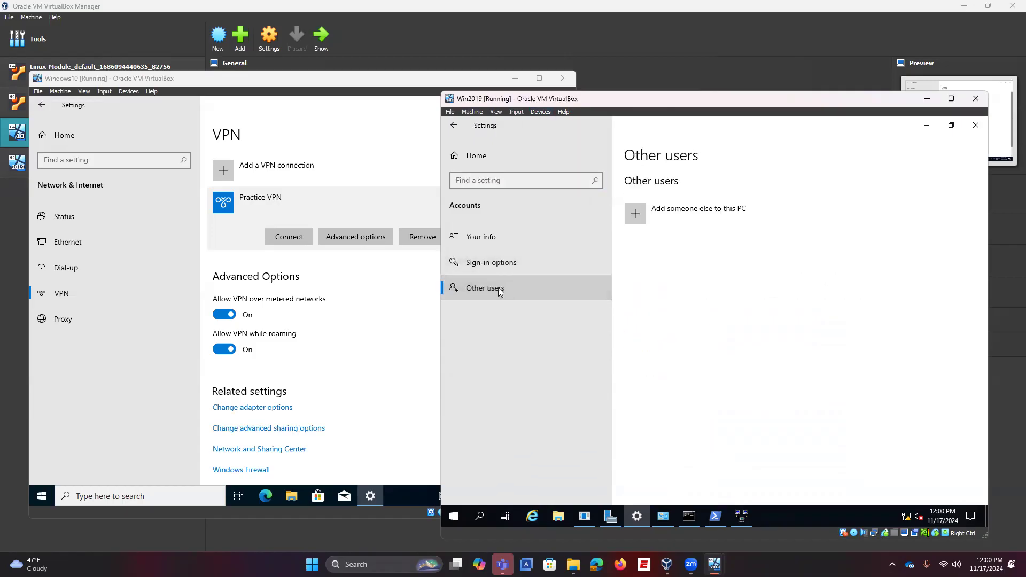
{"action": "left_click", "coordinate": [696, 210]}
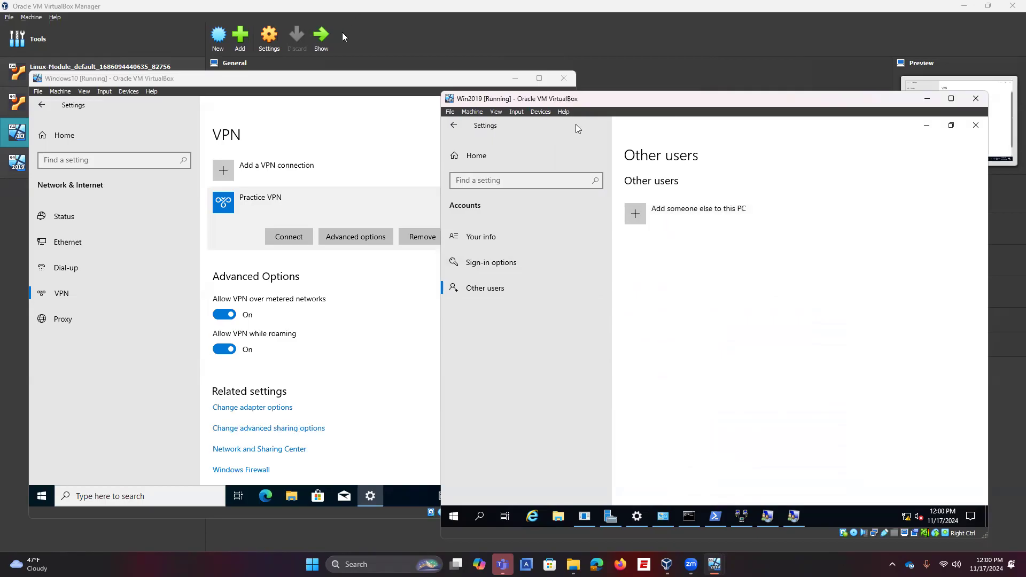
Step: On Win2019, open the Administrator account's properties from Users in Local Users and Groups
{"action": "left_click", "coordinate": [683, 219]}
{"action": "left_click", "coordinate": [821, 519]}
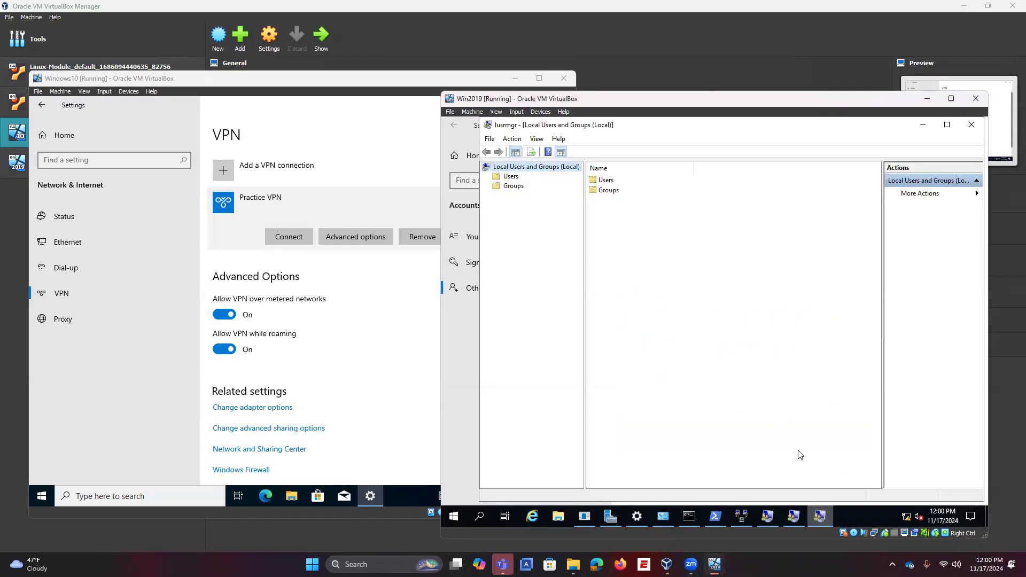
{"action": "double_click", "coordinate": [588, 179]}
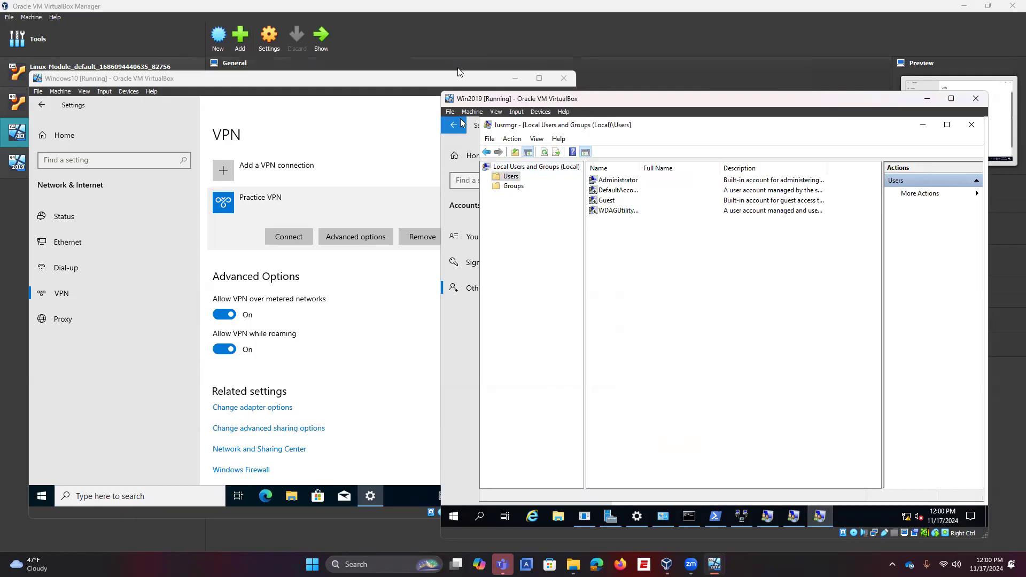
{"action": "right_click", "coordinate": [610, 180]}
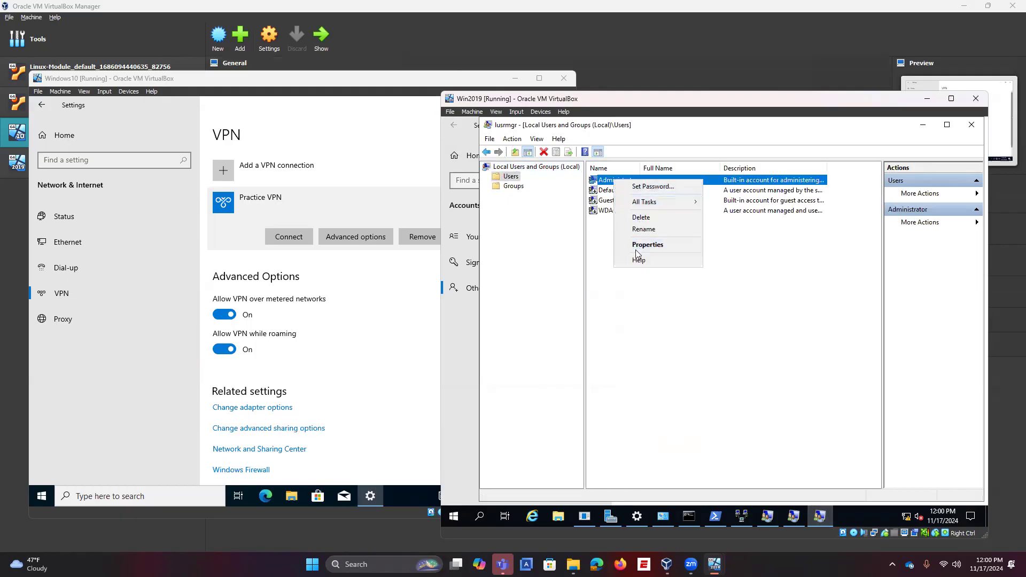
{"action": "left_click", "coordinate": [672, 246]}
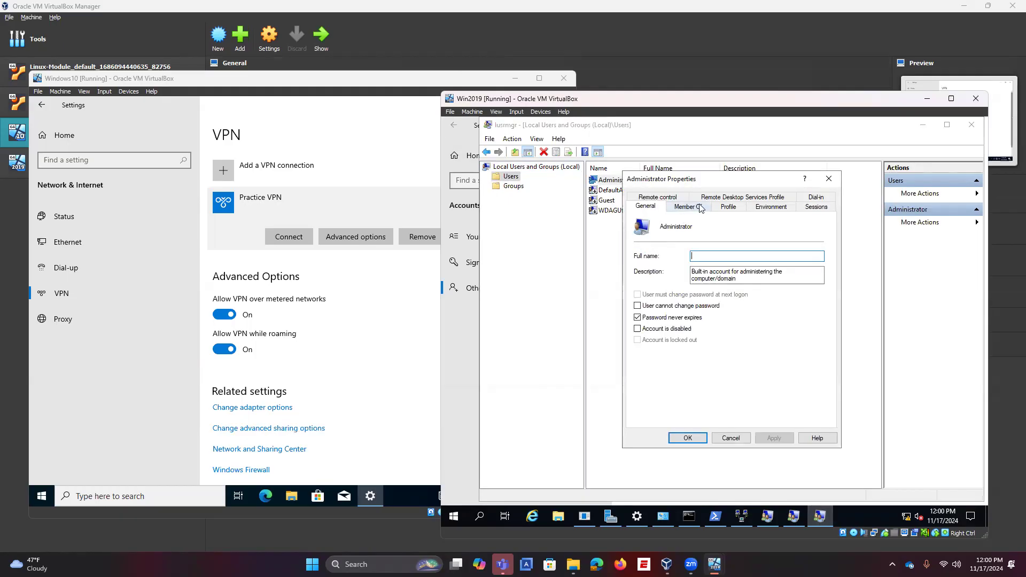
Step: Set Administrator's dial-in permission to Allow access, then reconnect Practice VPN on Windows 10
{"action": "left_click", "coordinate": [803, 200]}
{"action": "left_click", "coordinate": [643, 235]}
{"action": "left_click", "coordinate": [774, 437]}
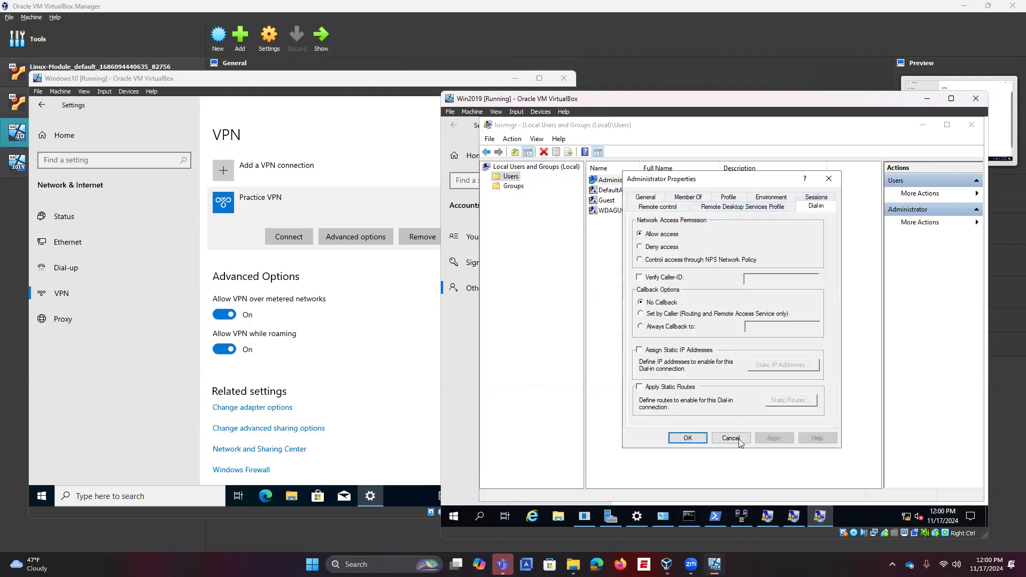
{"action": "left_click", "coordinate": [695, 439]}
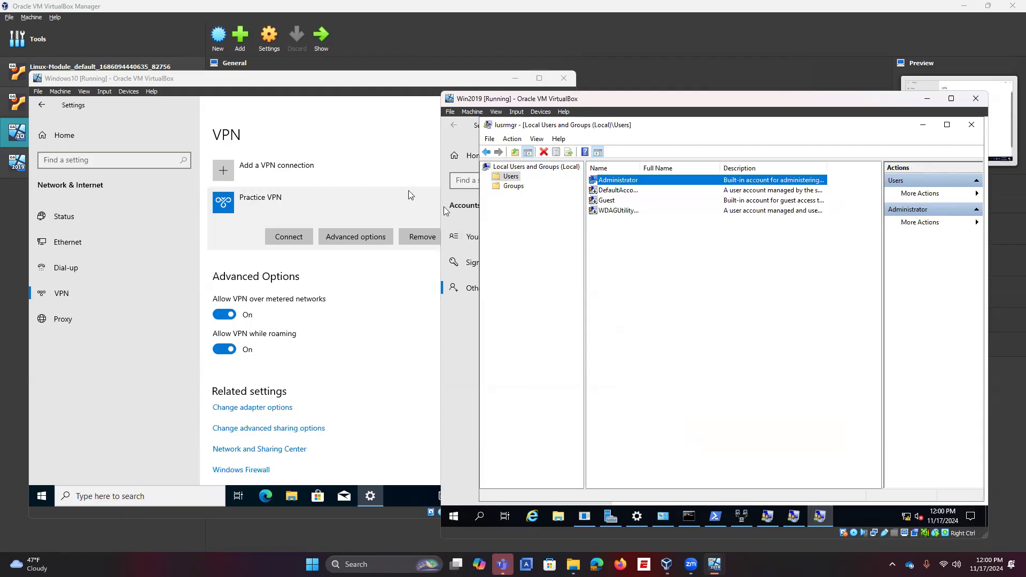
{"action": "left_click", "coordinate": [288, 237]}
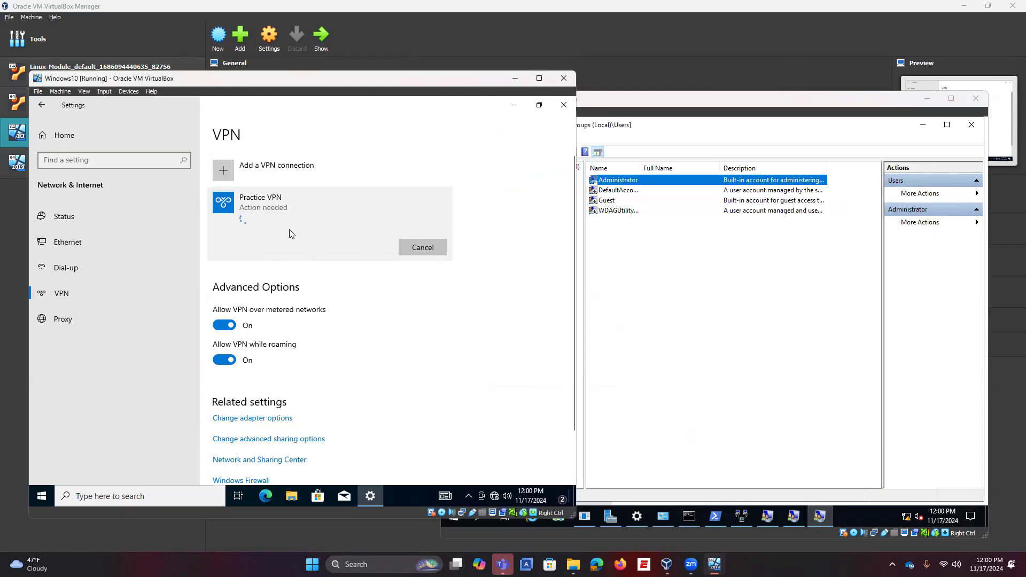
Step: Sign in to Practice VPN as administrator with the account password, then return to the Win2019 VM
{"action": "type", "text": "administrator"}
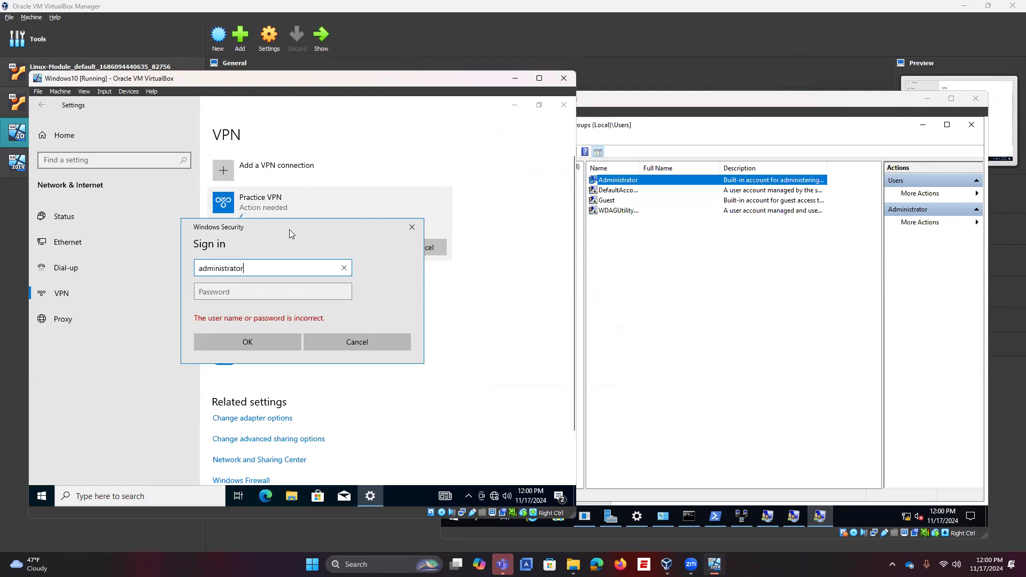
{"action": "key", "text": "Tab"}
{"action": "type", "text": "p"}
{"action": "key", "text": "BackSpace"}
{"action": "type", "text": "Password1"}
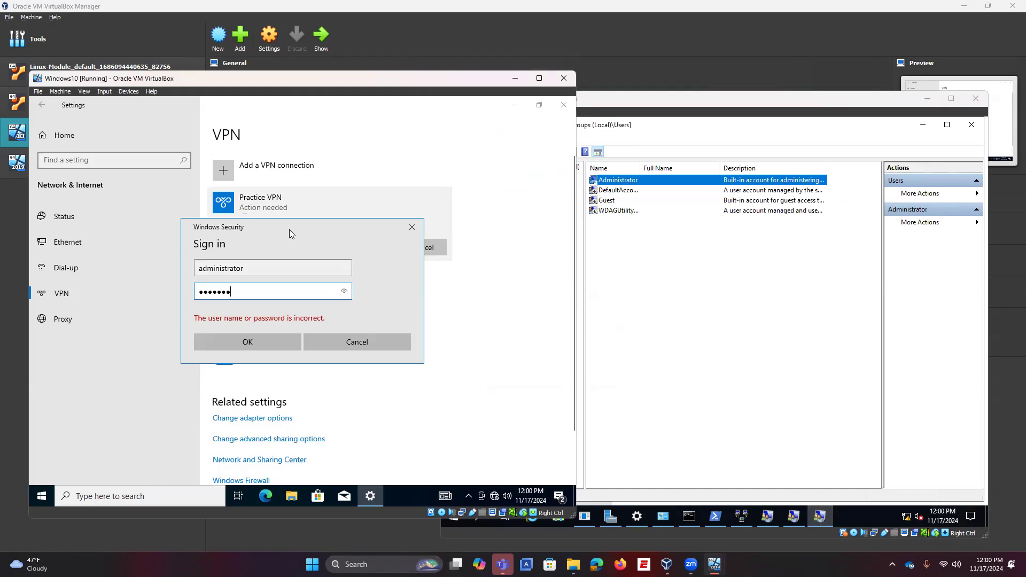
{"action": "key", "text": "Return"}
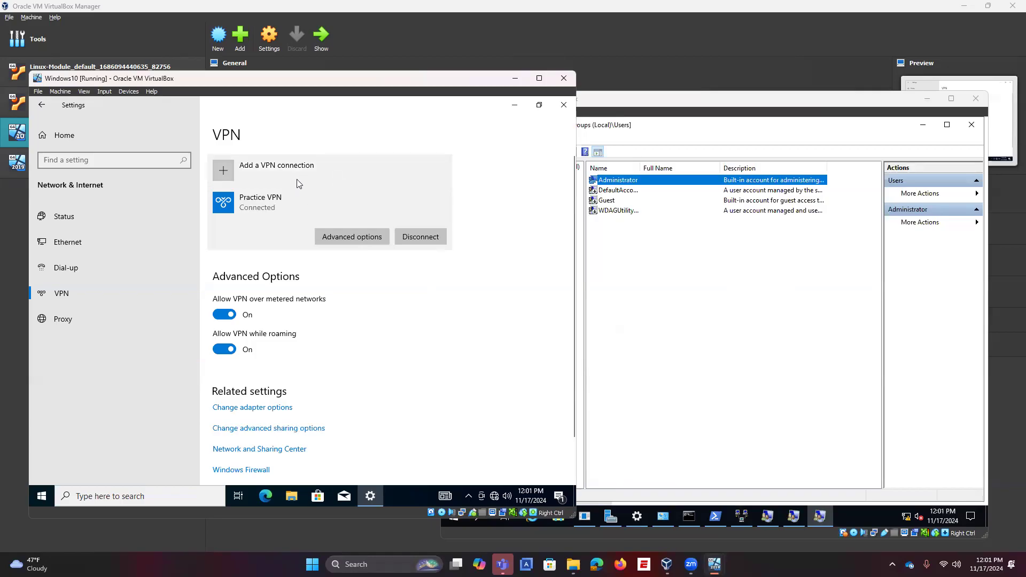
{"action": "left_click_drag", "start_coordinate": [368, 75], "coordinate": [351, 88]}
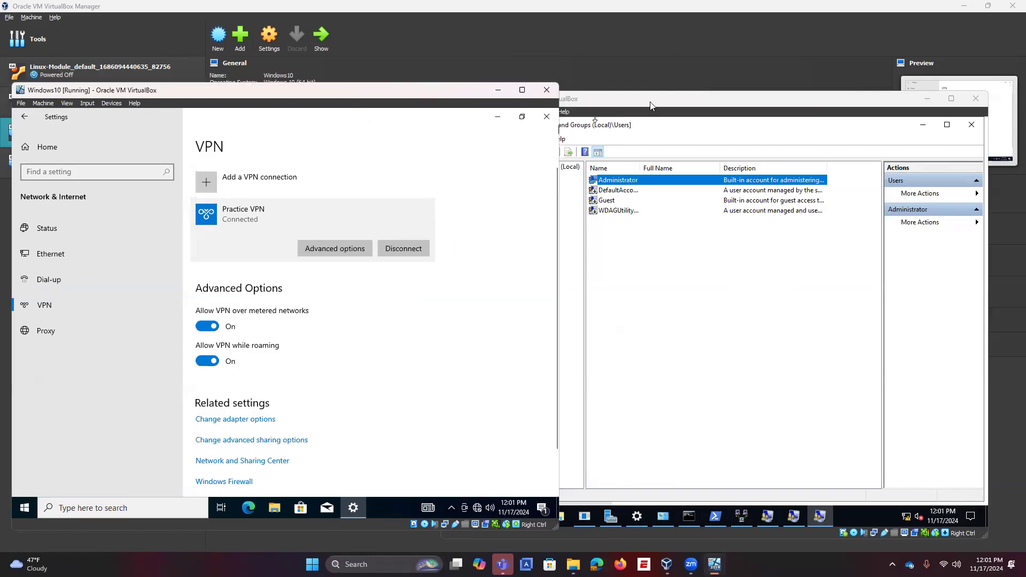
{"action": "left_click", "coordinate": [650, 102]}
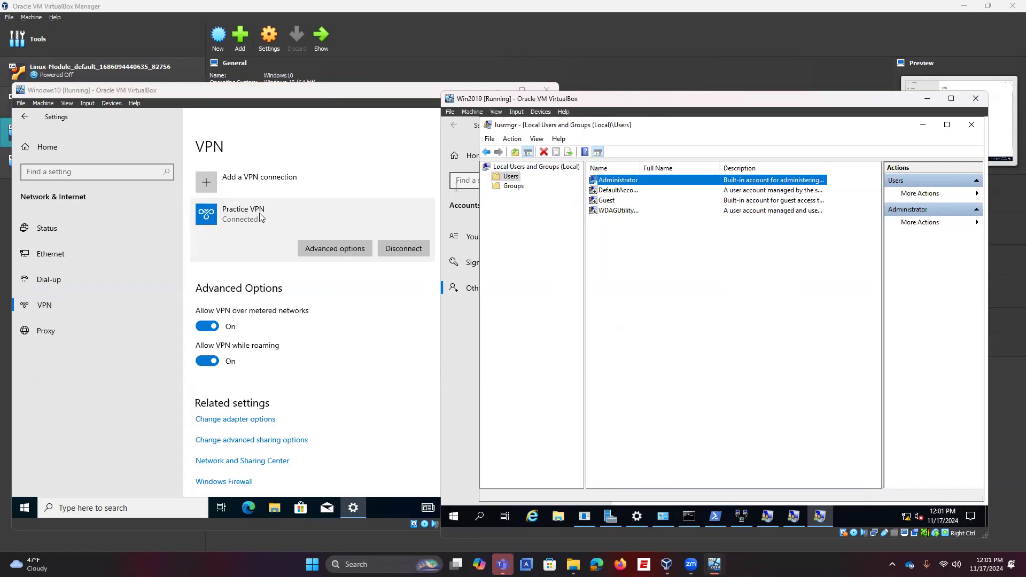